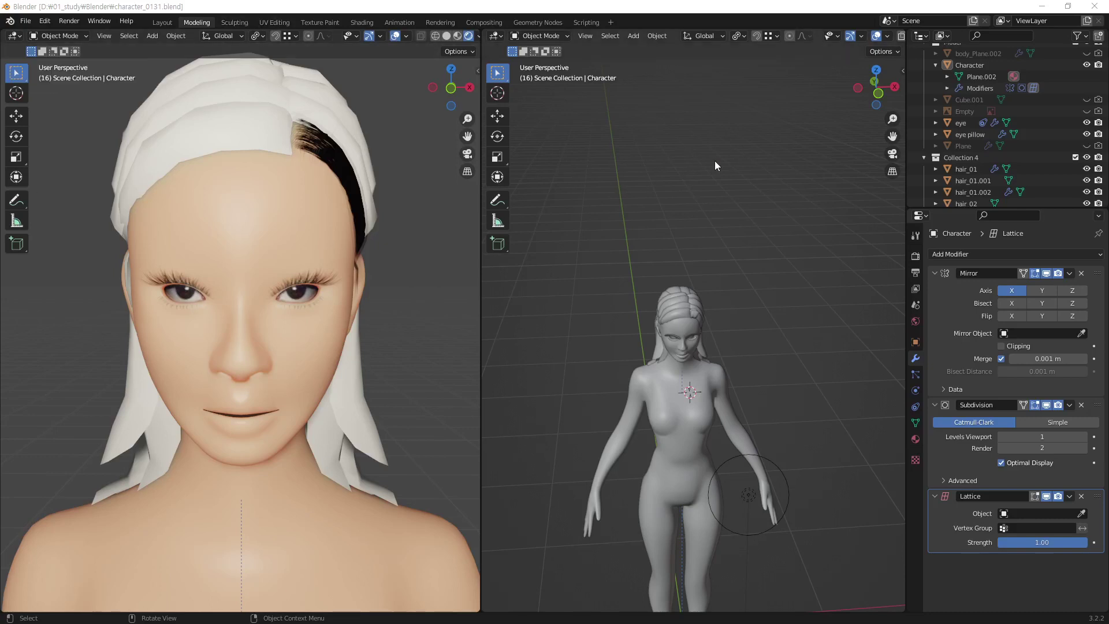
# - Add a new NURBS path curve at the 3D cursor at the character's head height
pyautogui.moveTo(780, 278); pyautogui.dragTo(775, 287, button='middle')
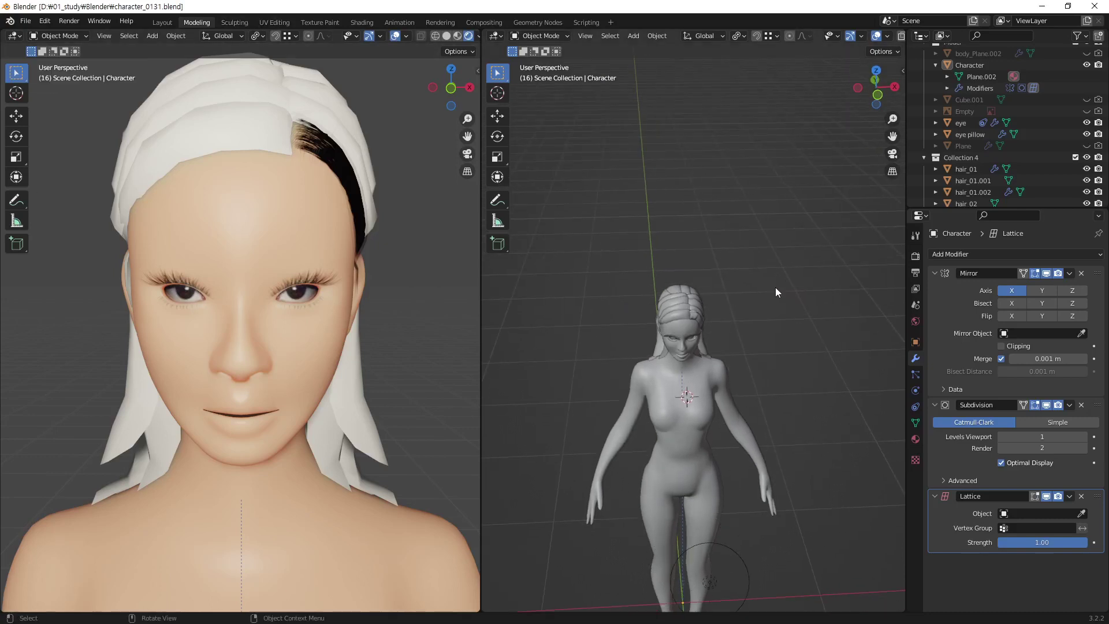
pyautogui.hotkey('shift', 'a')
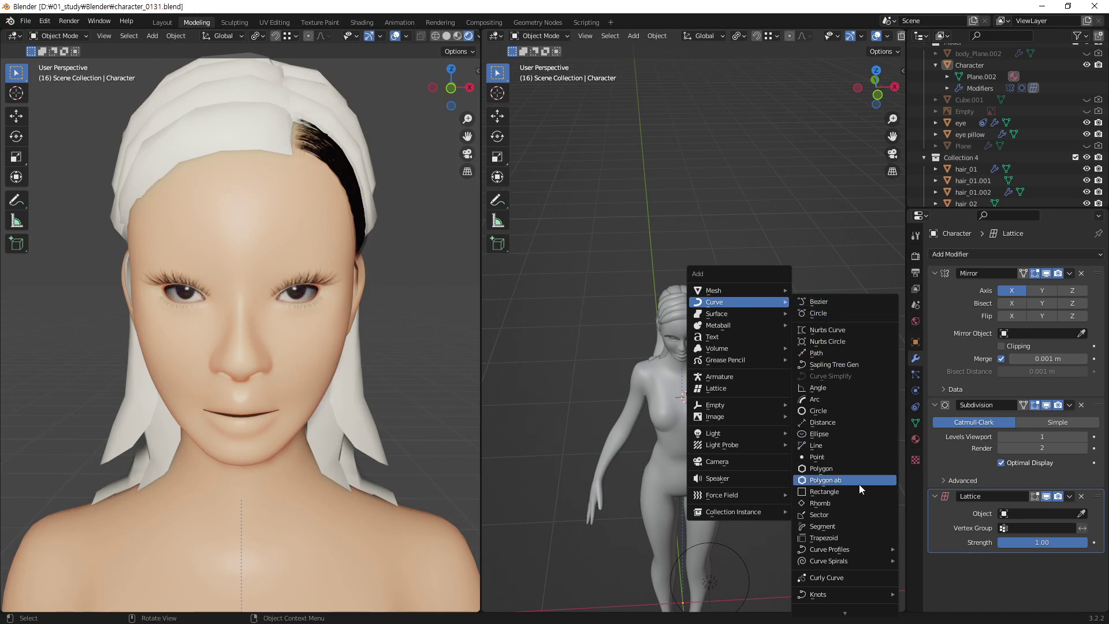
pyautogui.click(838, 353)
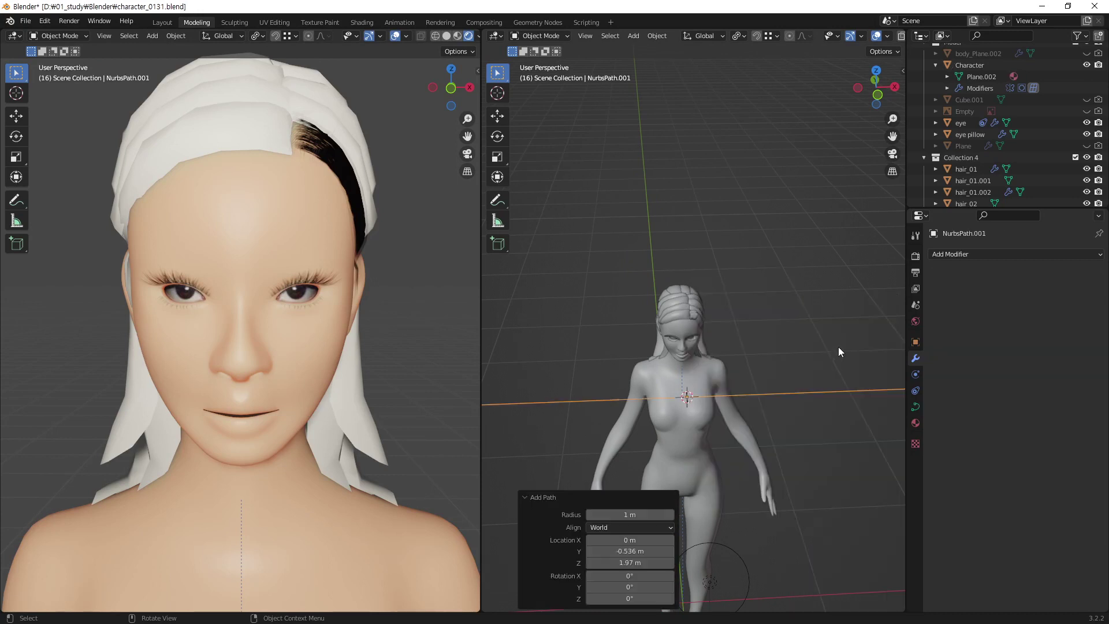
pyautogui.scroll(-2, 779, 405)
pyautogui.scroll(-2, 751, 416)
# - Orbit around the character to check the path's placement, keeping the new path selected
pyautogui.moveTo(711, 505); pyautogui.dragTo(716, 428, button='middle')
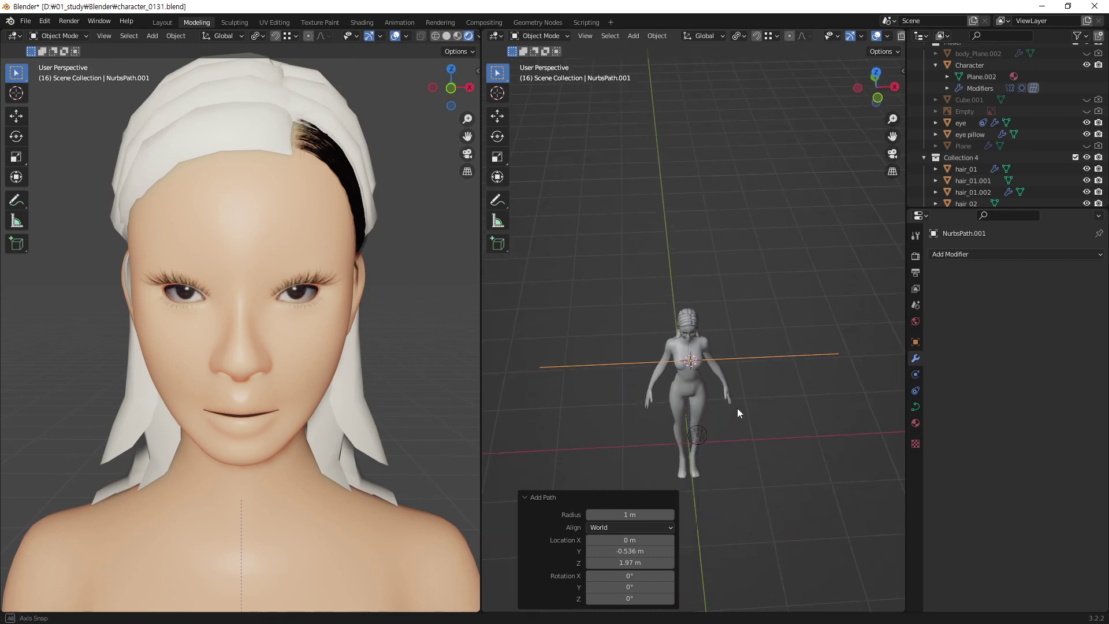
pyautogui.click(822, 387)
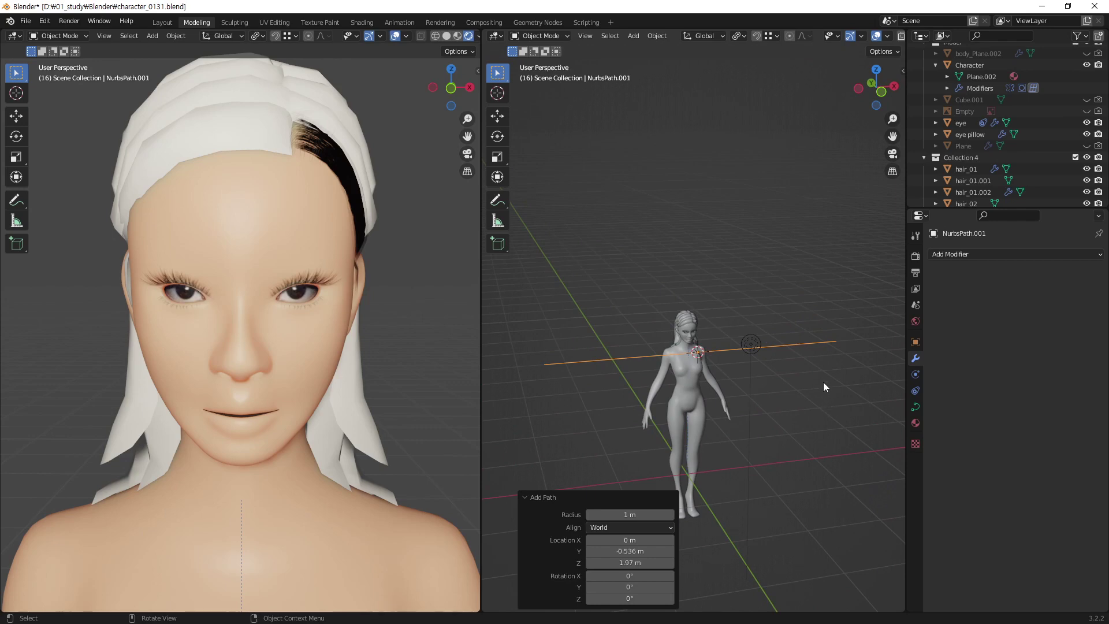
pyautogui.click(834, 338)
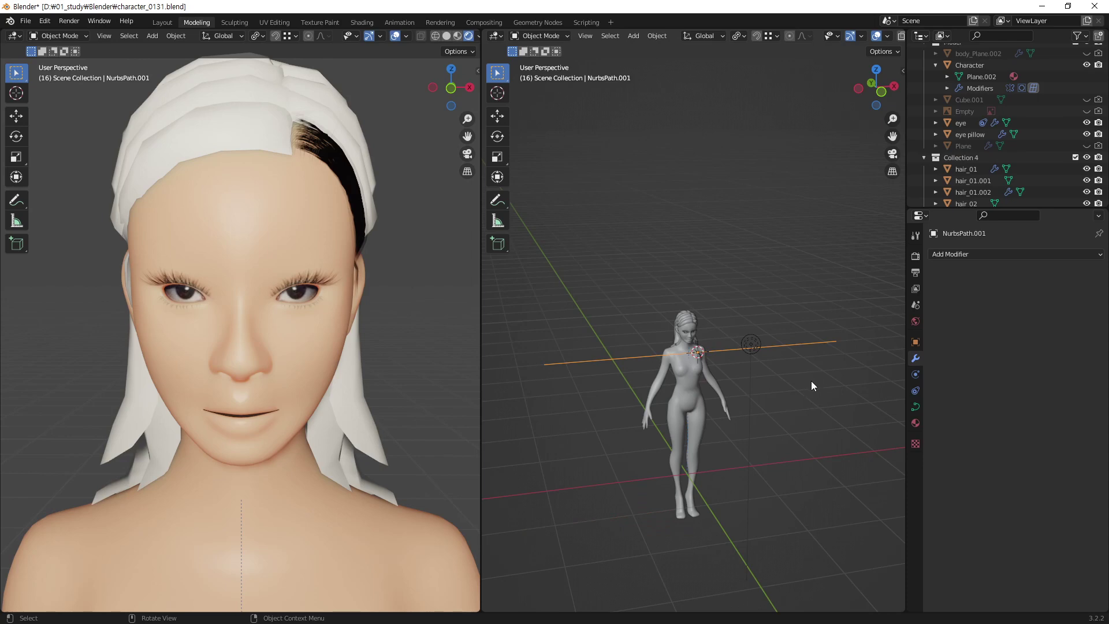
pyautogui.hotkey('shift', 'a')
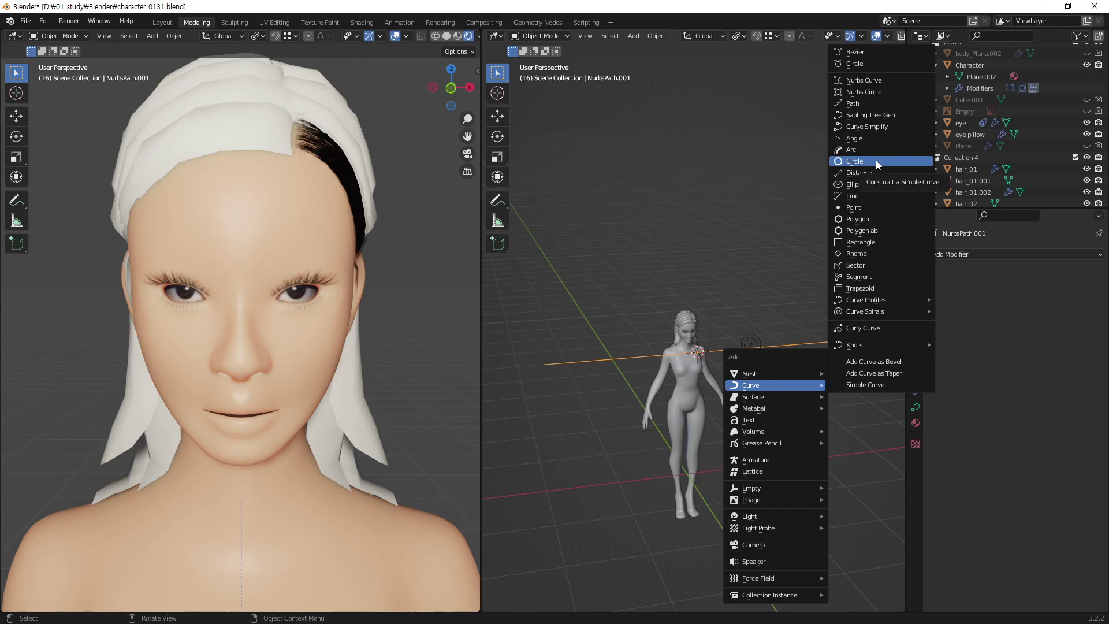
# - Undo a stray simple circle and add a 1 m Bezier circle ringing the head at 1.97 m
pyautogui.click(876, 161)
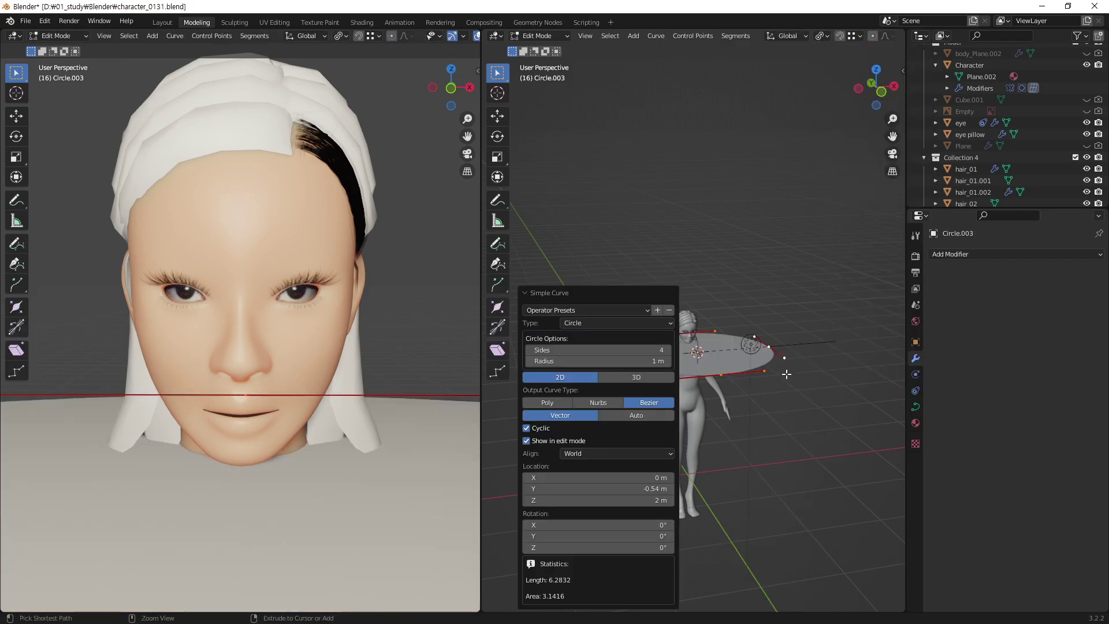
pyautogui.hotkey('ctrl', 'z')
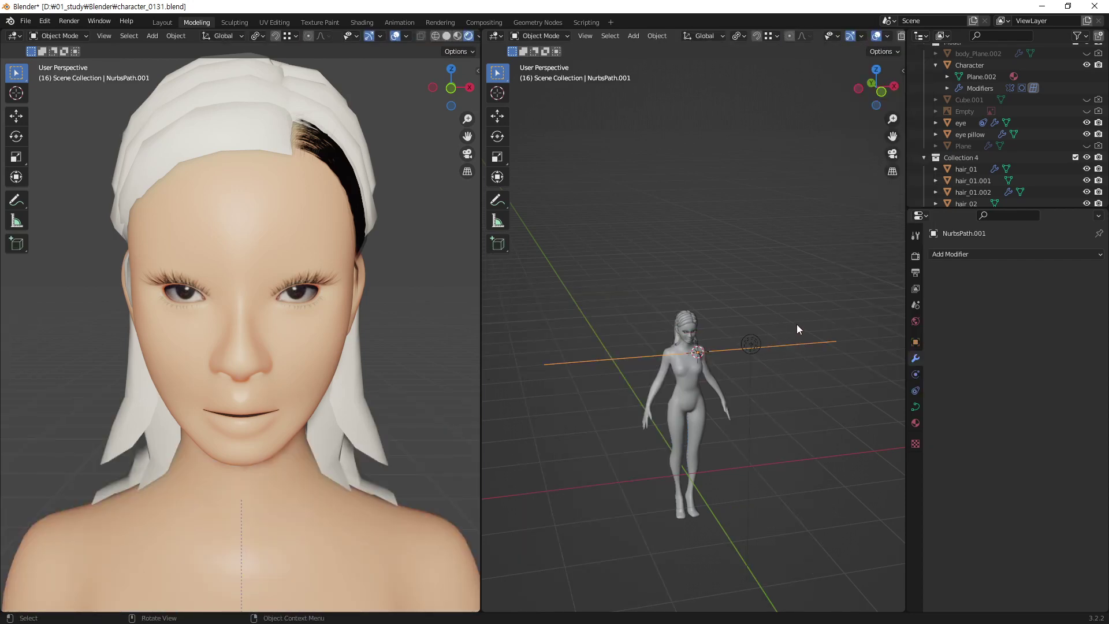
pyautogui.hotkey('shift', 'a')
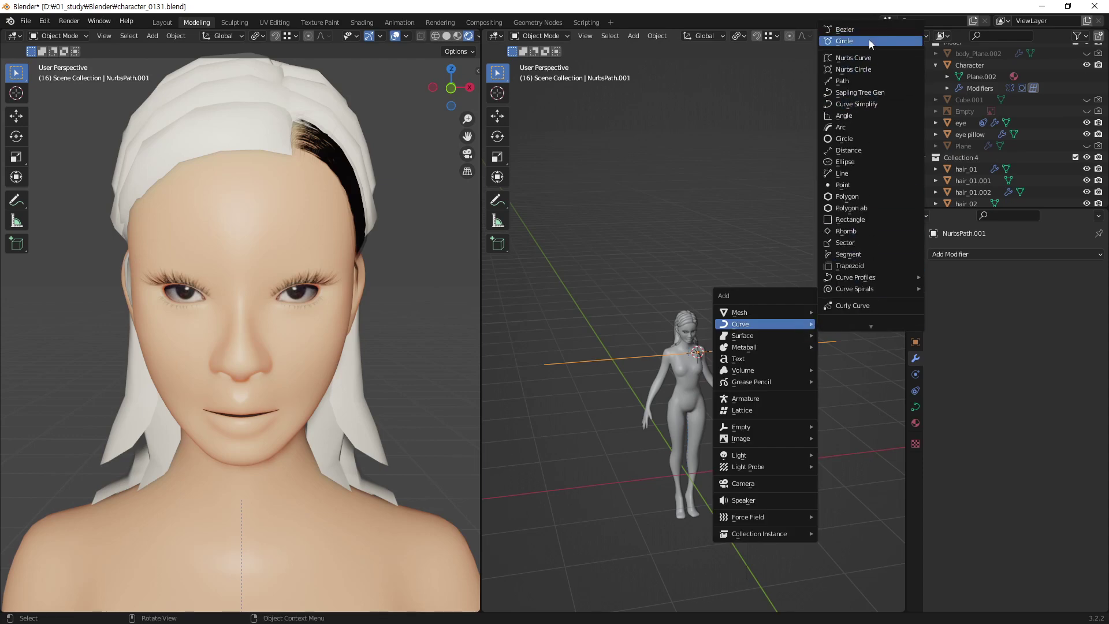
pyautogui.click(870, 41)
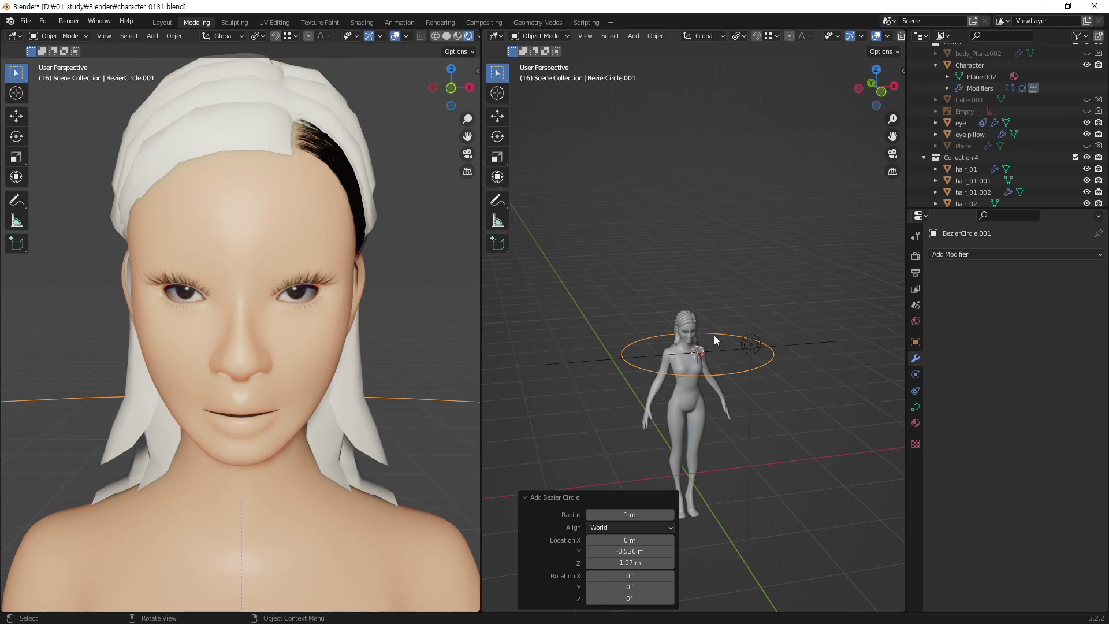
pyautogui.moveTo(783, 361); pyautogui.dragTo(753, 380, button='middle')
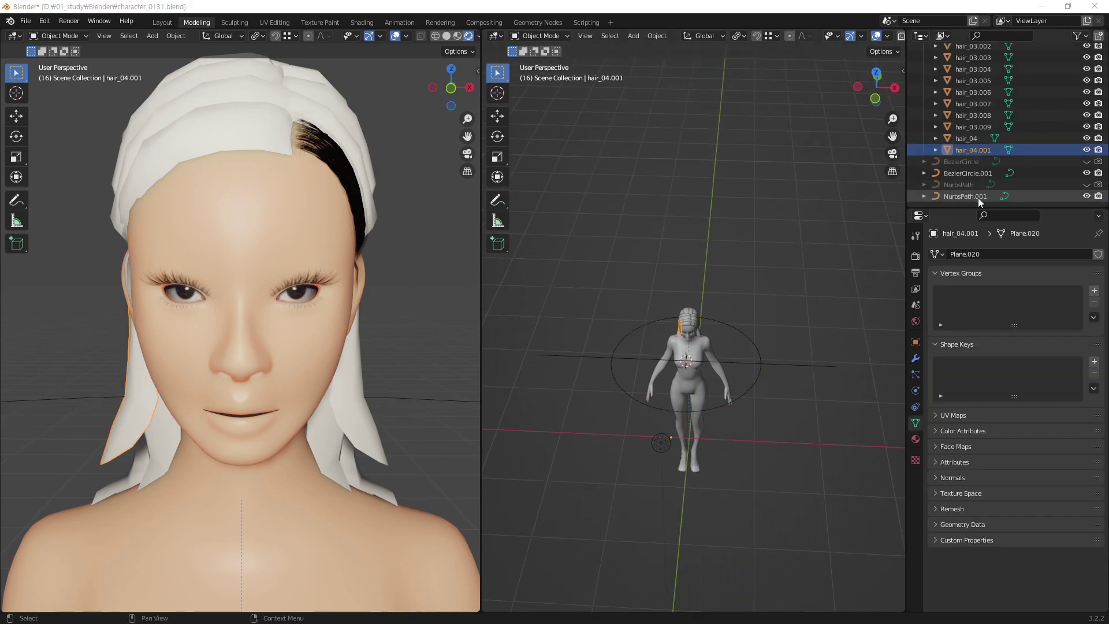
# - Rename the NurbsPath.001 object to 'hair line' in the Outliner
pyautogui.click(977, 196)
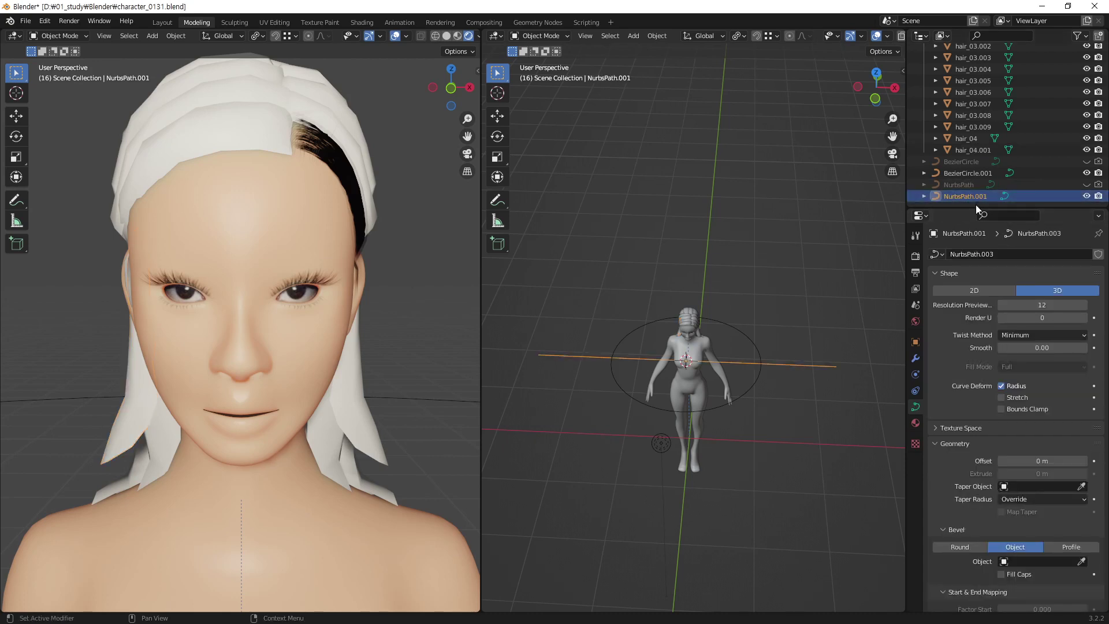
pyautogui.doubleClick(972, 196)
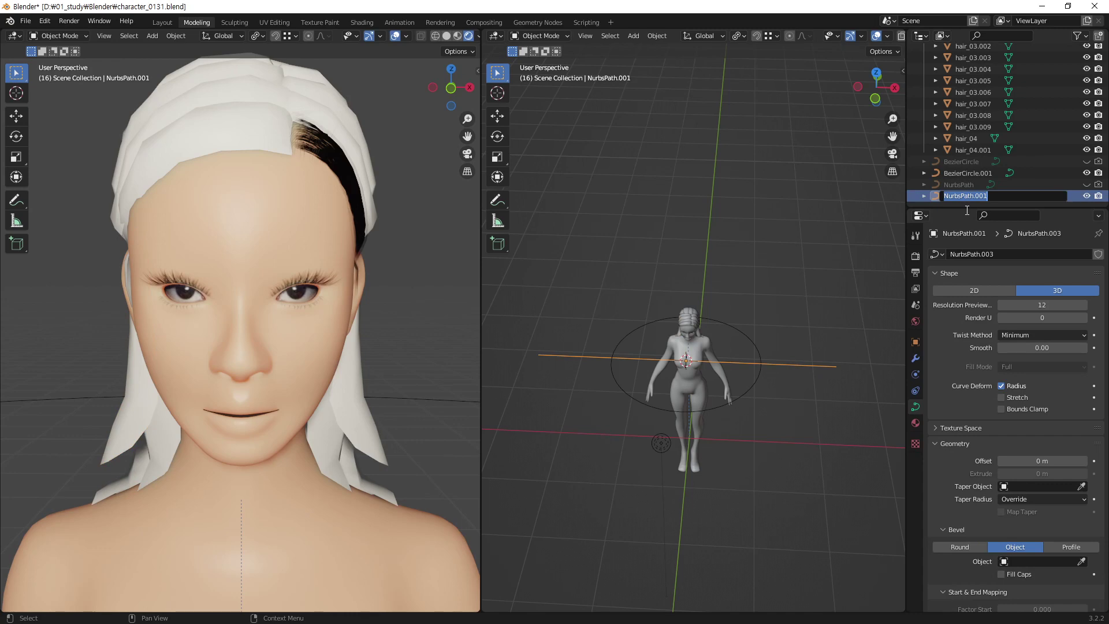
pyautogui.write('hair li')
pyautogui.write('ne')
pyautogui.press('Return')
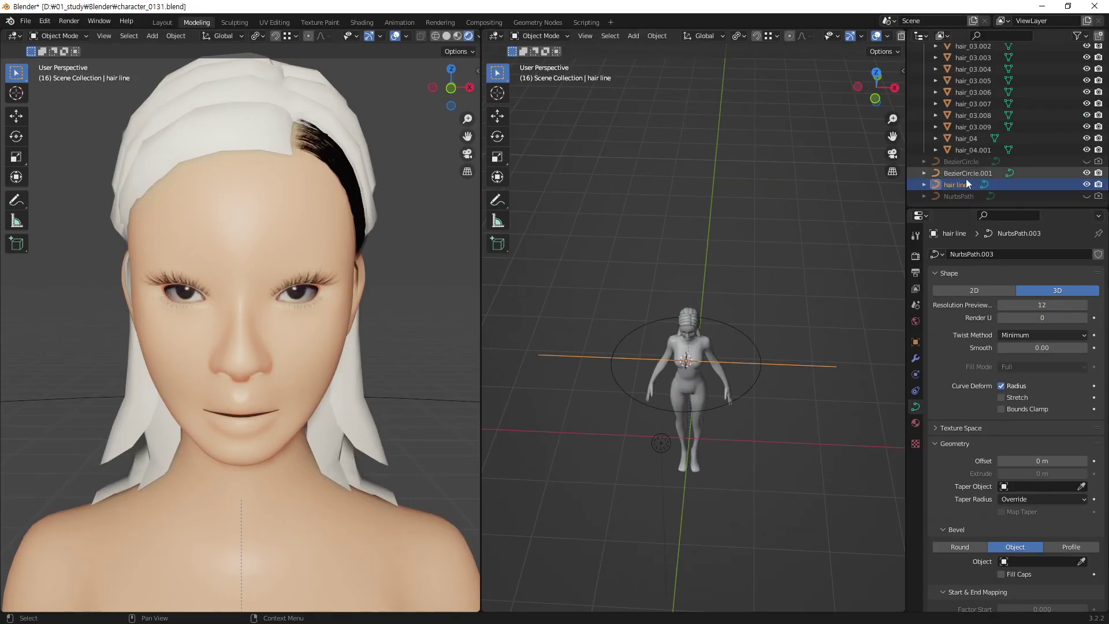
# - Rename the Bezier circle's curve data to 'hair shape'
pyautogui.click(966, 175)
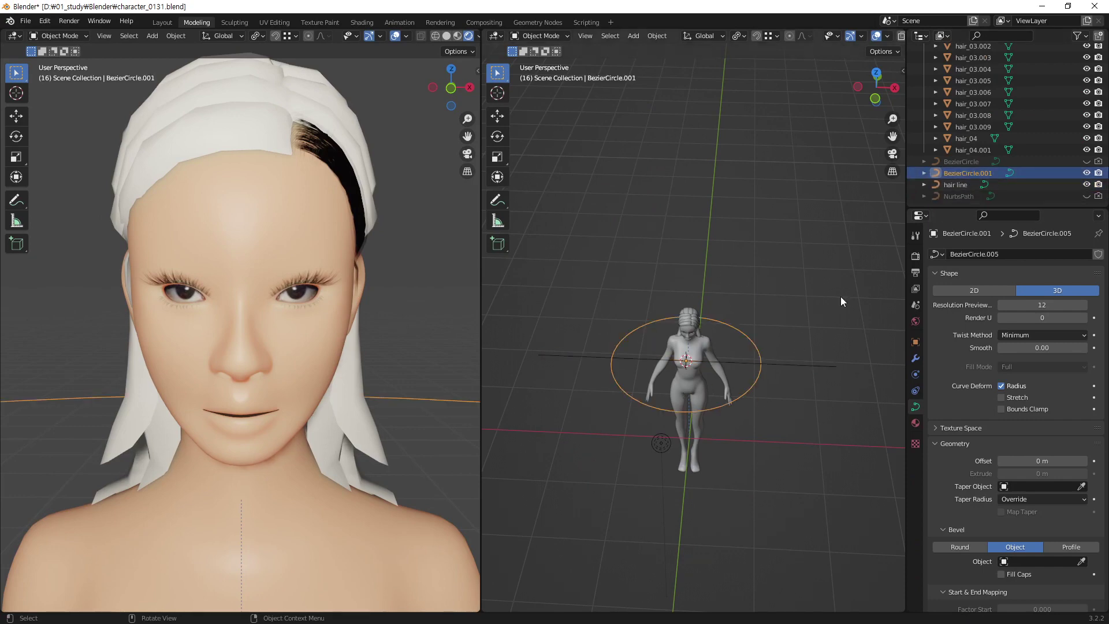
pyautogui.click(1019, 254)
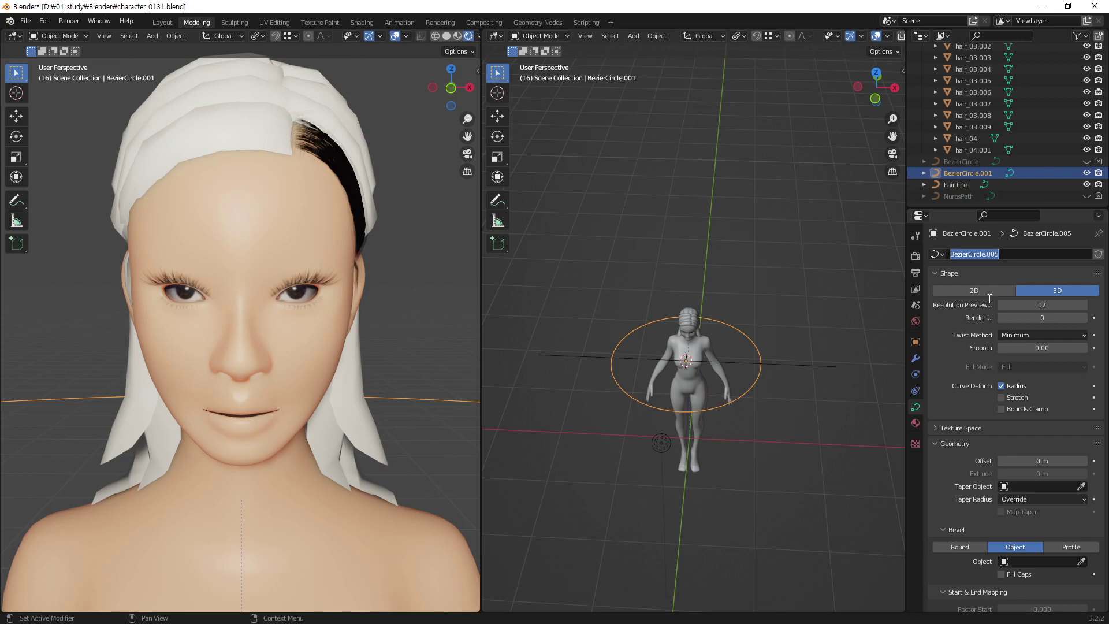
pyautogui.write('hair s')
pyautogui.write('hpa')
pyautogui.press('BackSpace')
pyautogui.press('BackSpace')
pyautogui.write('ape')
pyautogui.press('Return')
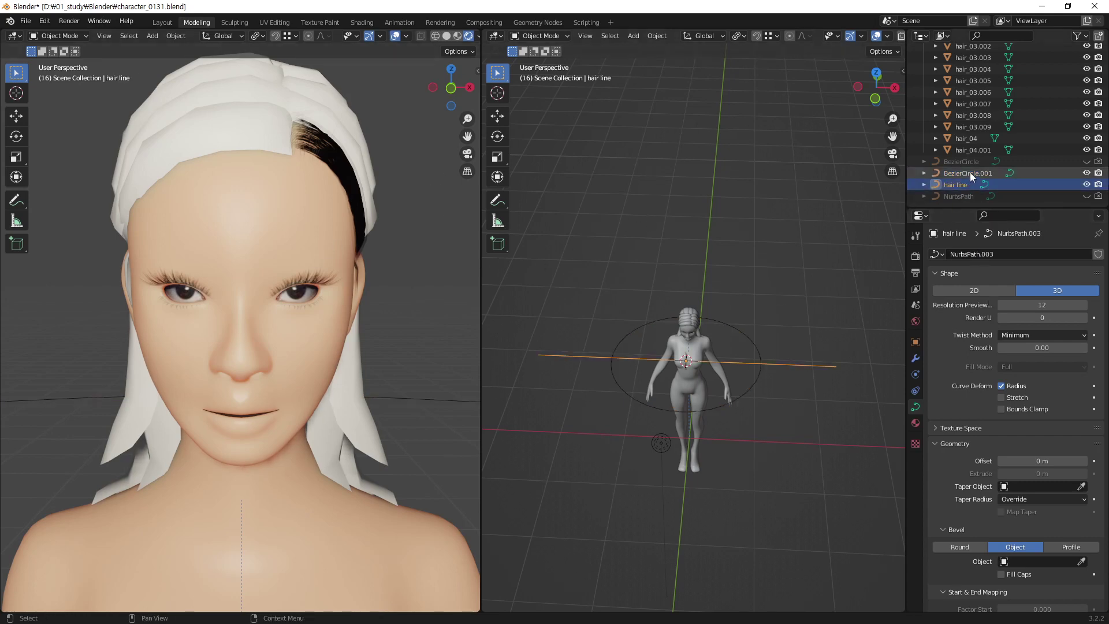
# - Rename the BezierCircle.001 object to 'hair shape' and reselect the hair line path
pyautogui.click(924, 172)
pyautogui.click(924, 172)
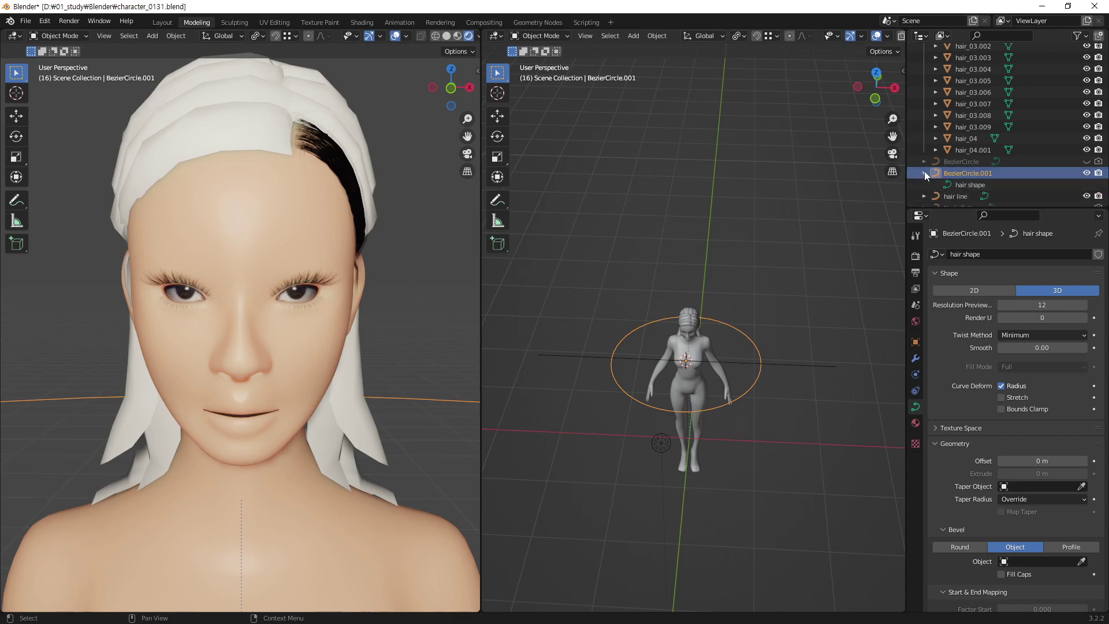
pyautogui.doubleClick(968, 173)
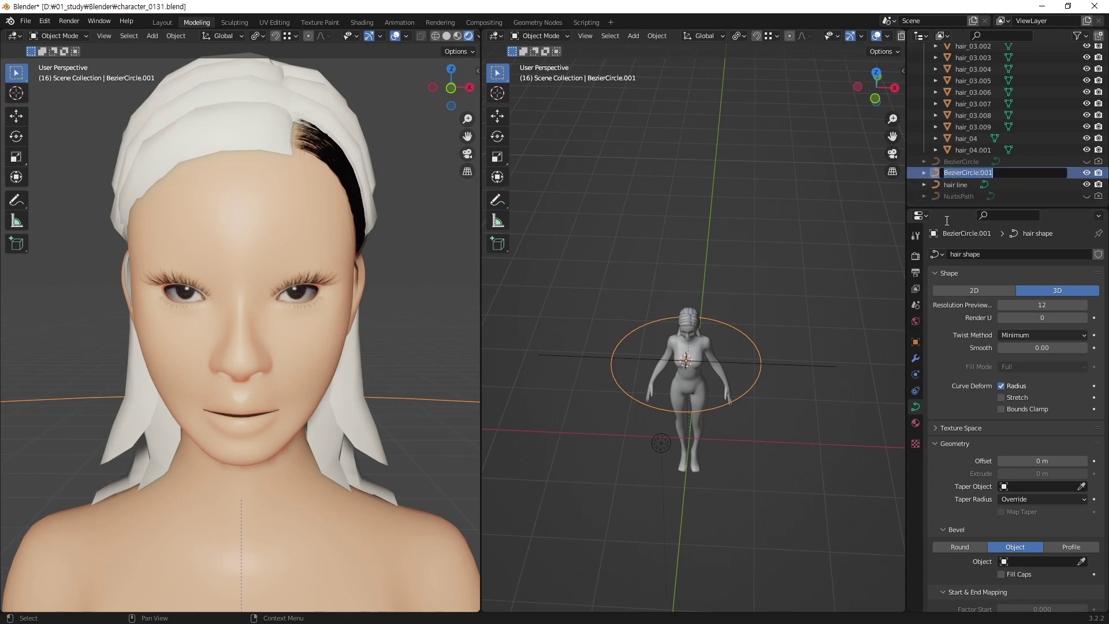
pyautogui.write('hair shap')
pyautogui.write('e')
pyautogui.press('Return')
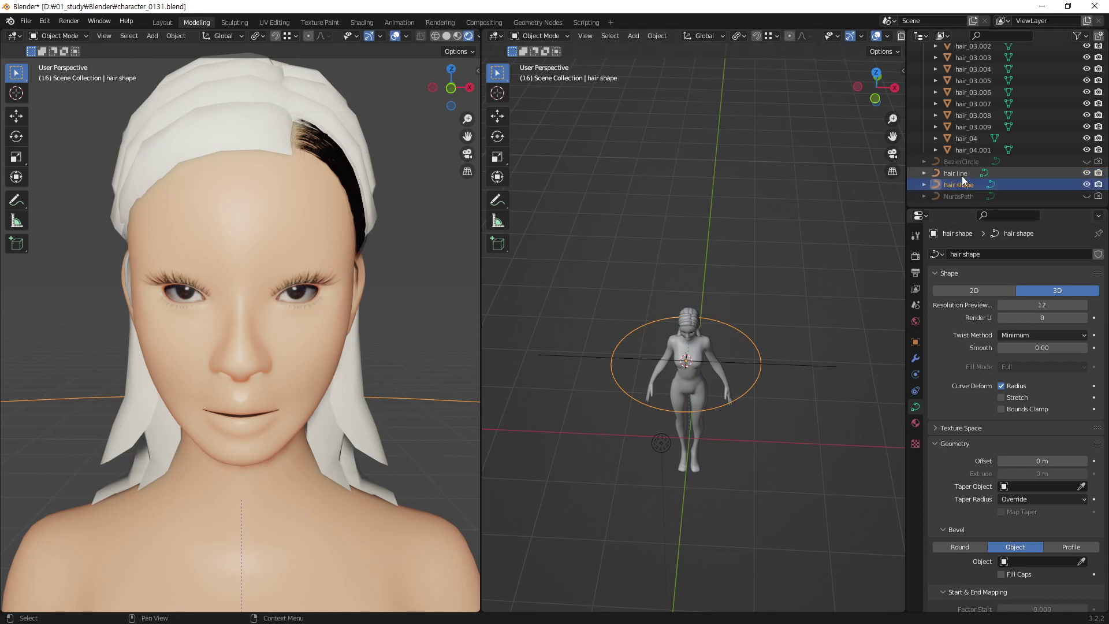
pyautogui.click(962, 173)
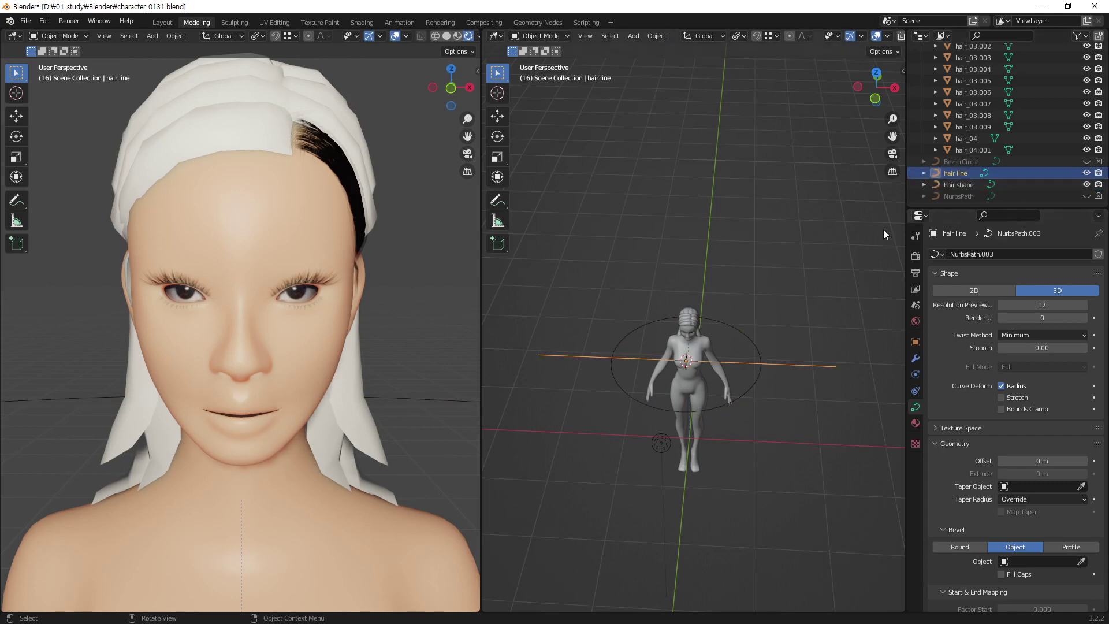
pyautogui.click(963, 185)
pyautogui.hotkey('ctrl', 'z')
# - Set the hair line bevel to Object mode with 'hair shape' as the profile
pyautogui.scroll(-3, 966, 446)
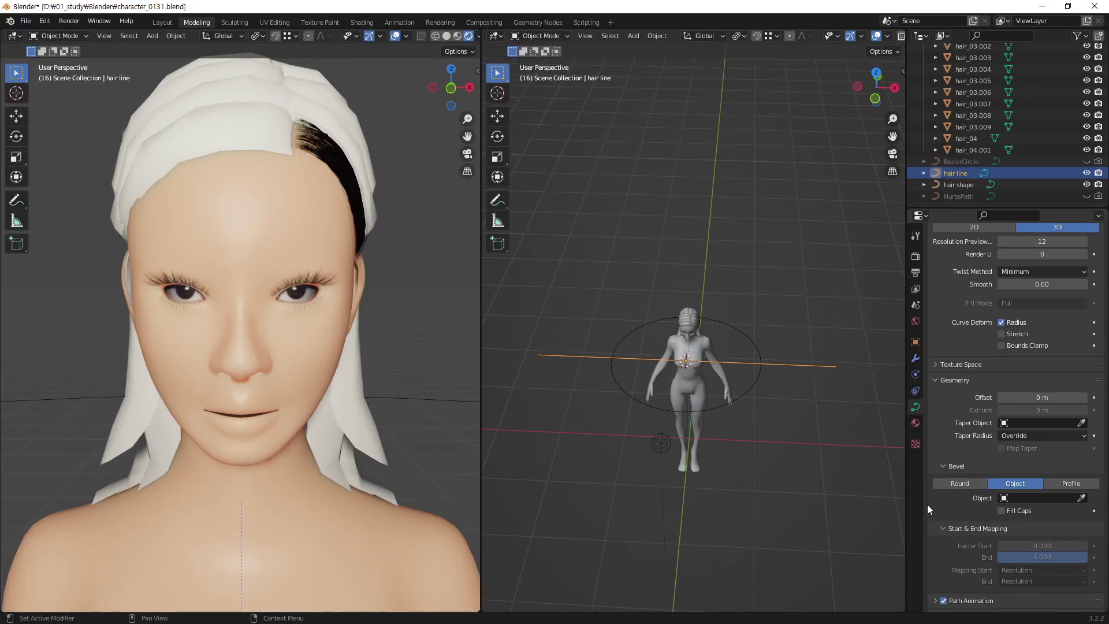
pyautogui.click(963, 487)
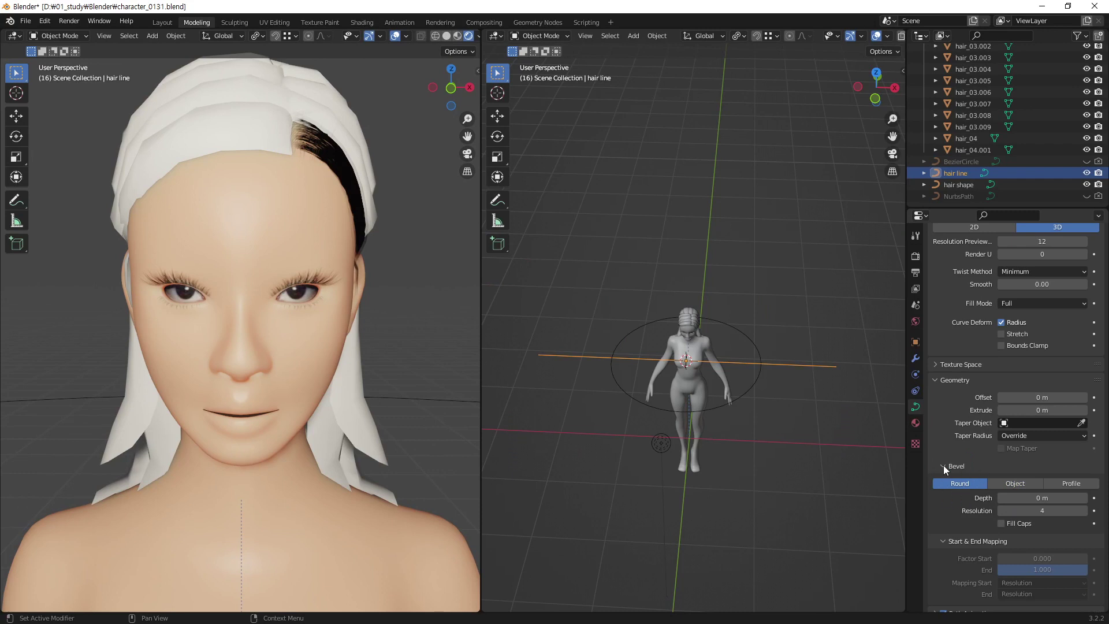
pyautogui.click(1021, 485)
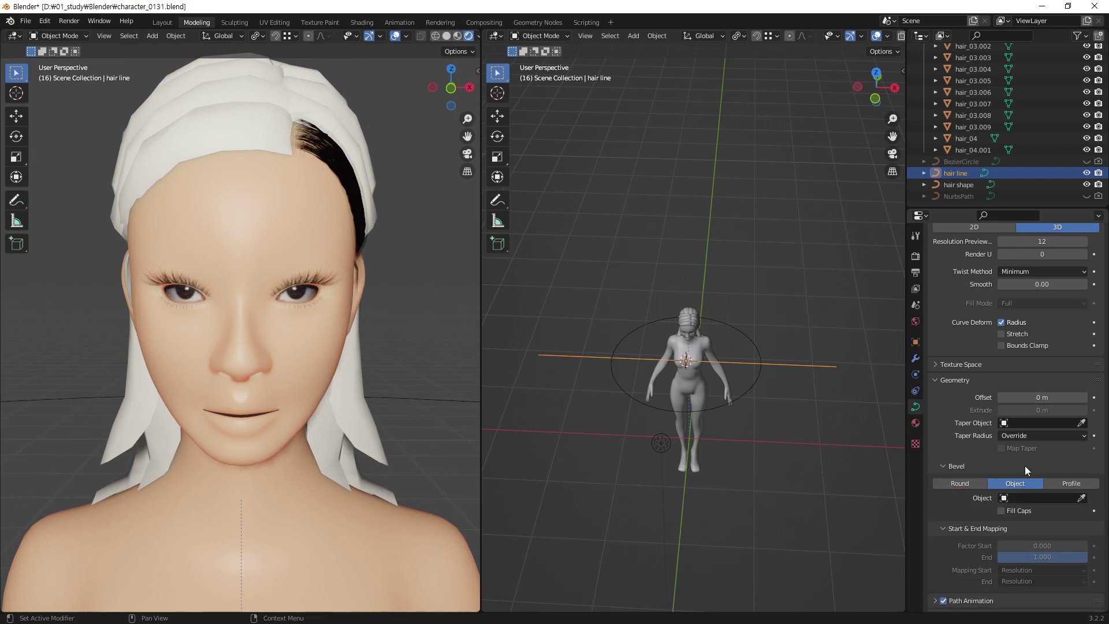
pyautogui.click(1040, 498)
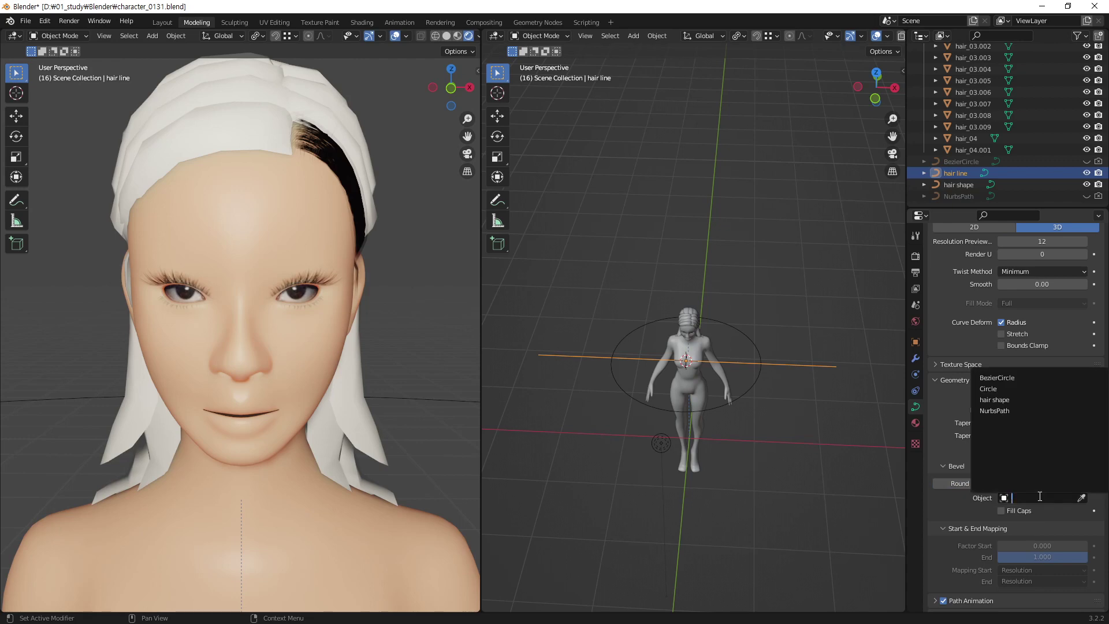
pyautogui.click(1026, 403)
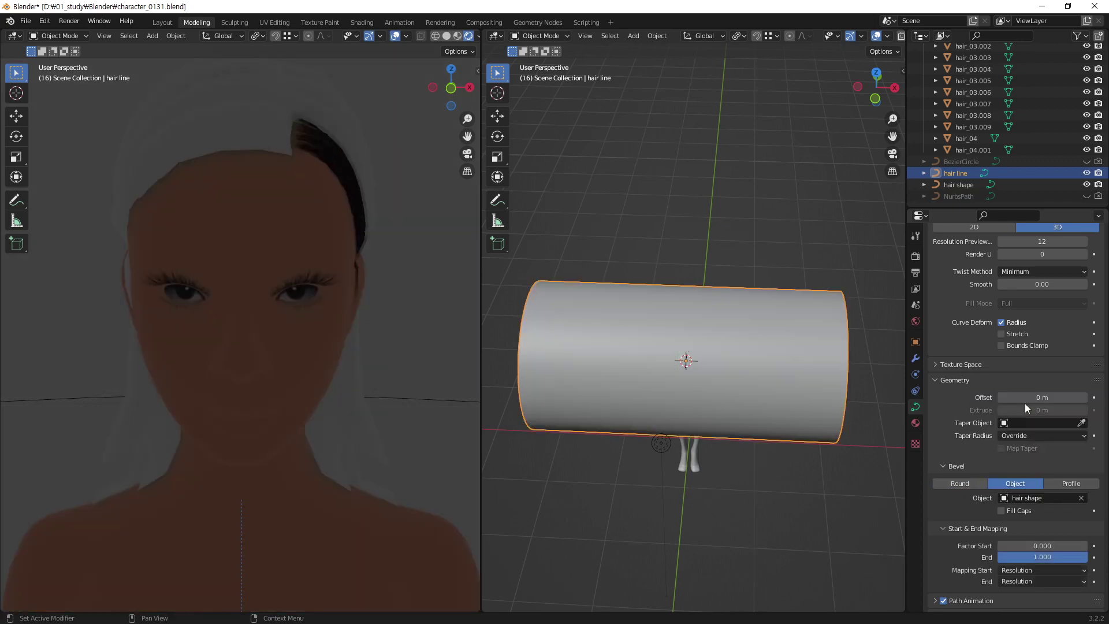
pyautogui.moveTo(712, 348)
pyautogui.mouseDown(button='middle')
pyautogui.moveTo(628, 357)
pyautogui.moveTo(595, 300)
pyautogui.moveTo(613, 312)
pyautogui.mouseUp(button='middle')
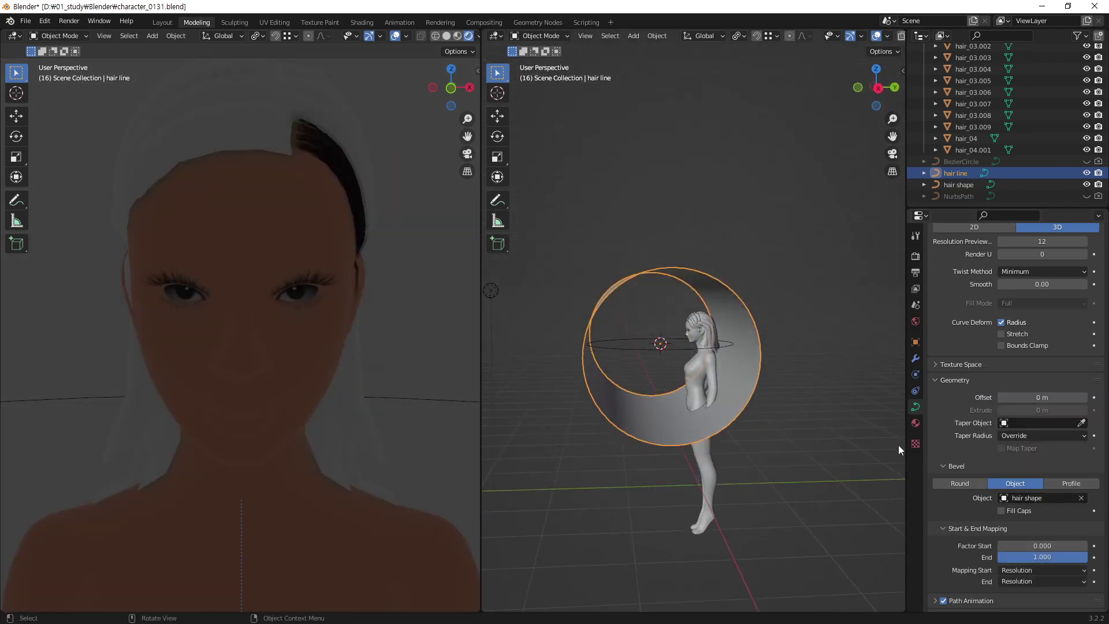
# - Clear and reapply 'hair shape' as the Object bevel profile, checking the tube from the side
pyautogui.click(1081, 499)
pyautogui.click(963, 488)
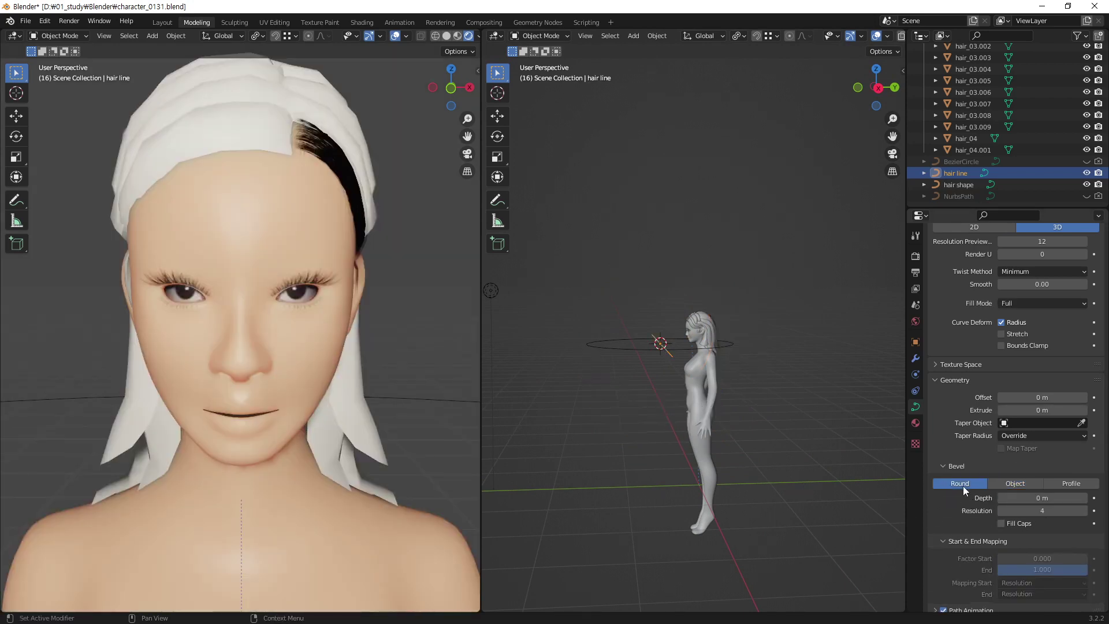
pyautogui.click(1022, 484)
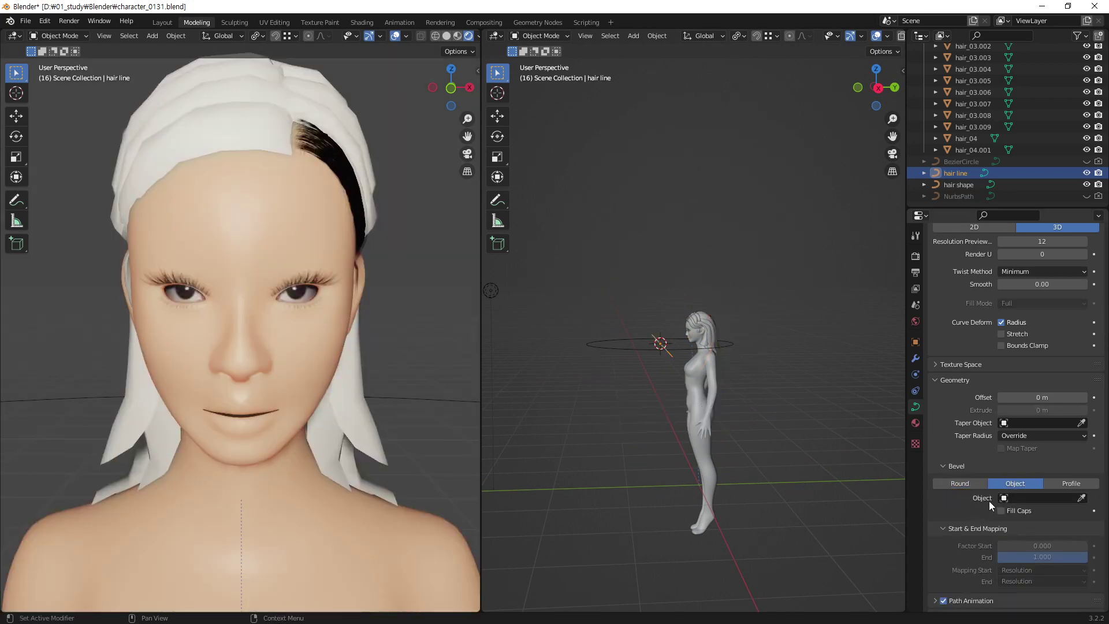
pyautogui.click(1042, 497)
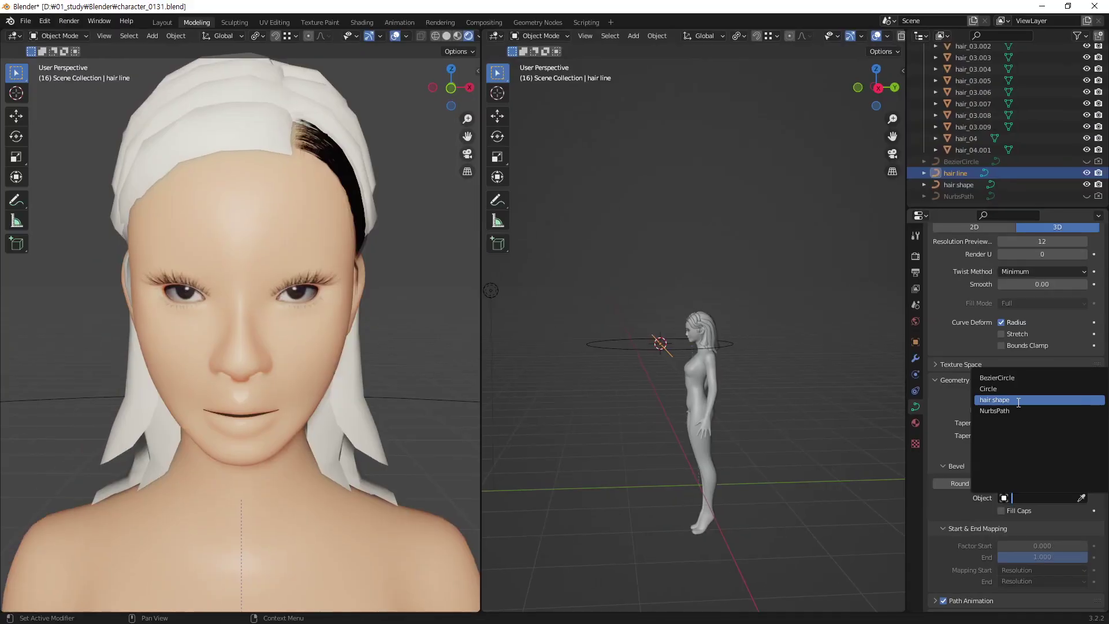
pyautogui.click(1018, 401)
pyautogui.moveTo(722, 339); pyautogui.dragTo(762, 356, button='middle')
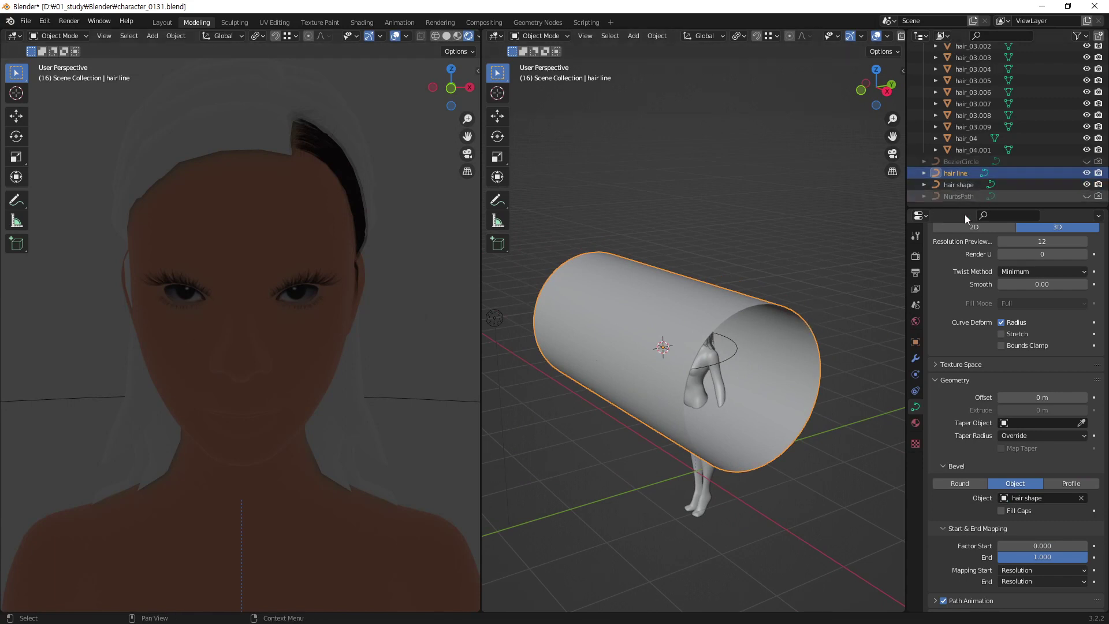
# - Orbit around the tube and figure, then select the hair shape circle
pyautogui.moveTo(677, 331); pyautogui.dragTo(738, 334, button='middle')
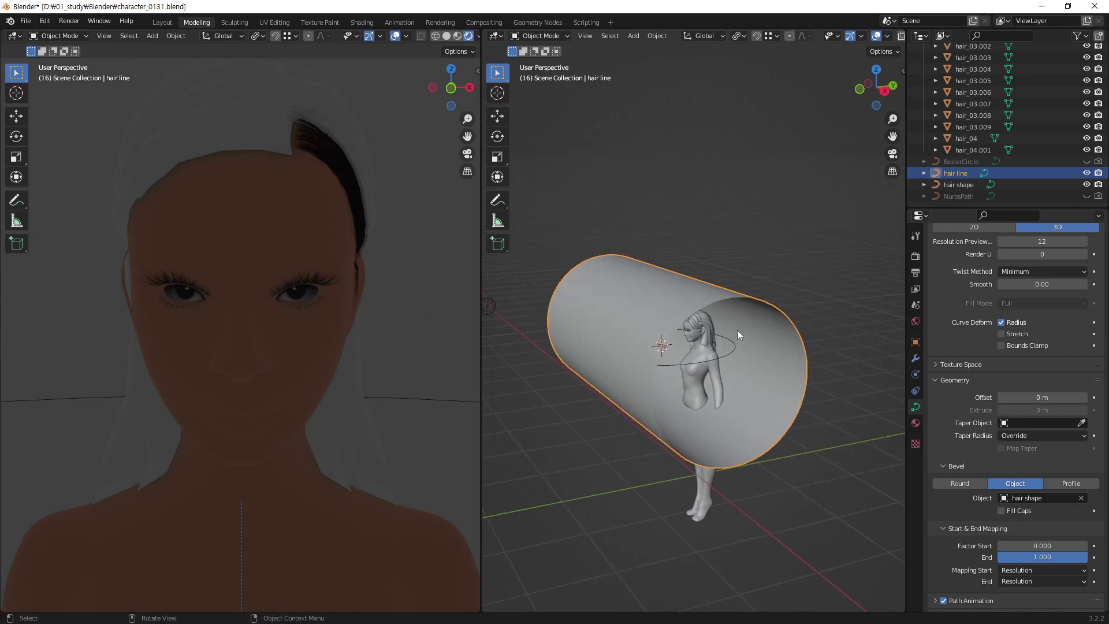
pyautogui.scroll(2, 740, 329)
pyautogui.scroll(-1, 744, 328)
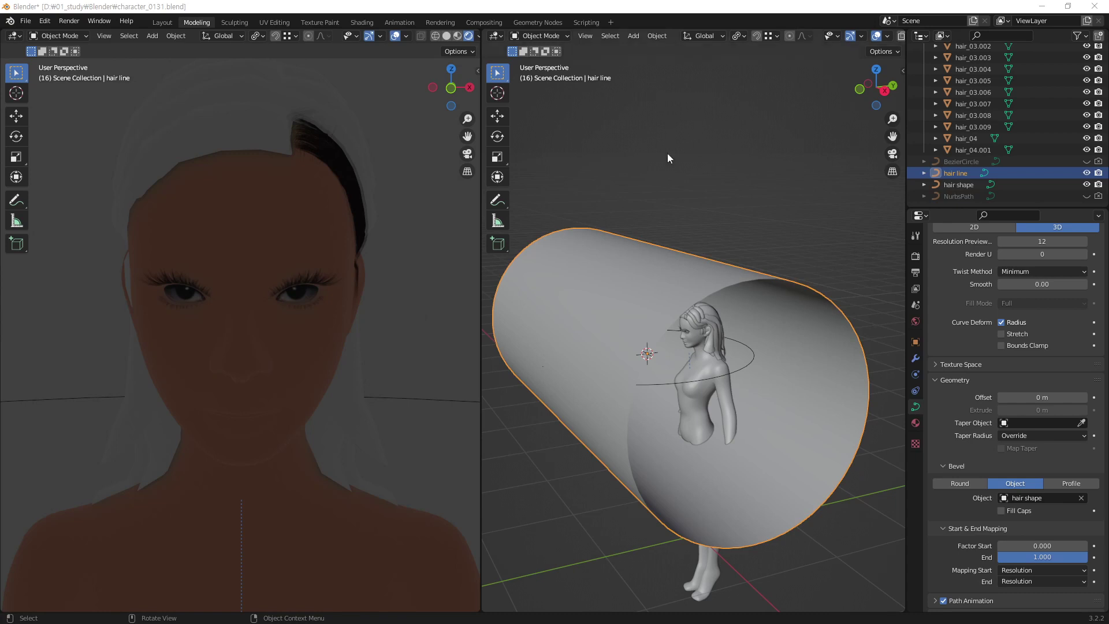
pyautogui.click(747, 363)
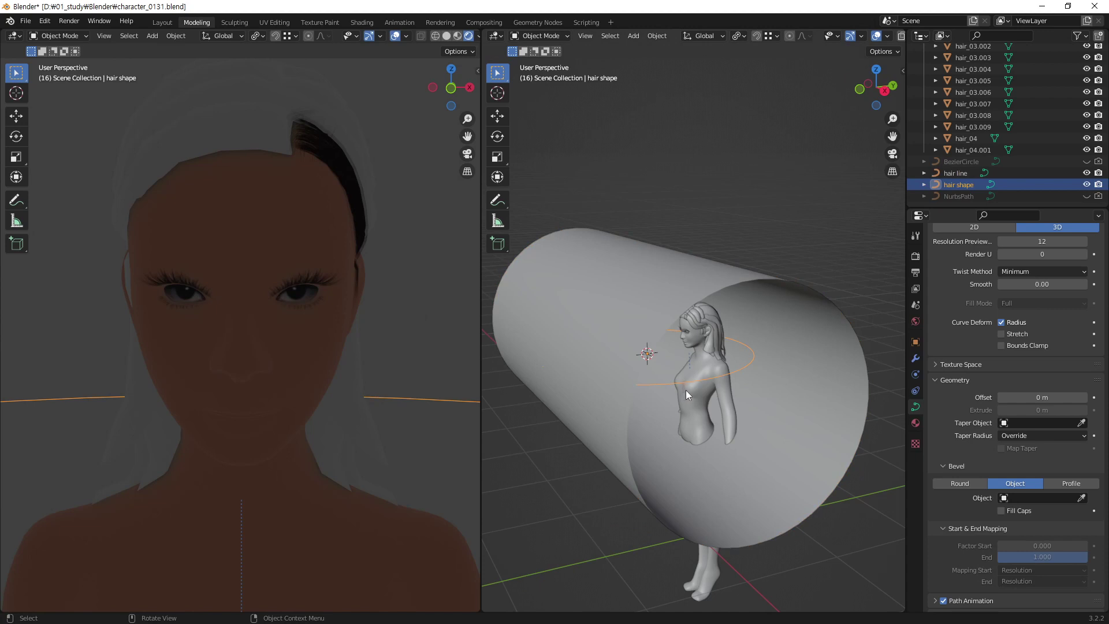
# - Move the hair shape circle straight up along Z to 1.5365 m
pyautogui.press('g')
pyautogui.press('z')
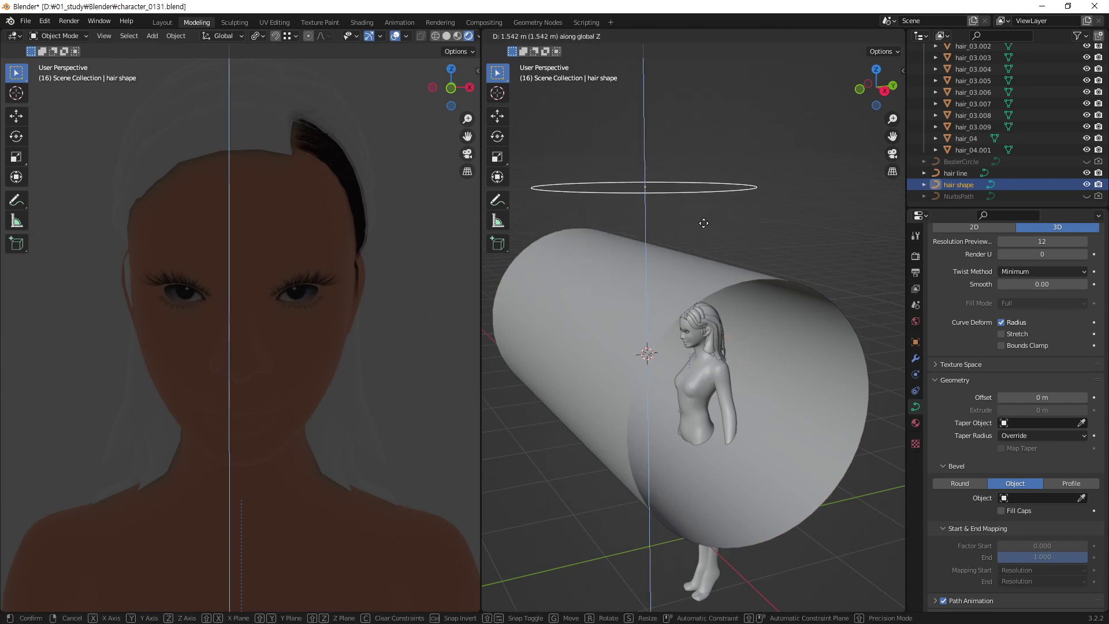
pyautogui.click(703, 223)
pyautogui.moveTo(646, 244); pyautogui.dragTo(704, 324, button='middle')
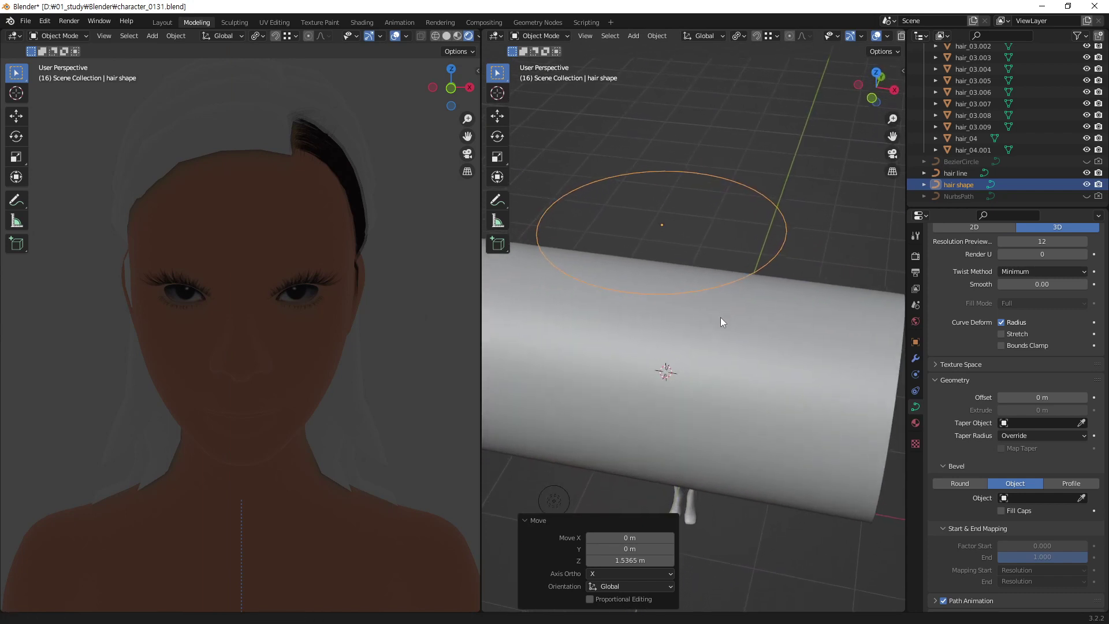
pyautogui.moveTo(704, 324); pyautogui.dragTo(689, 331, button='middle')
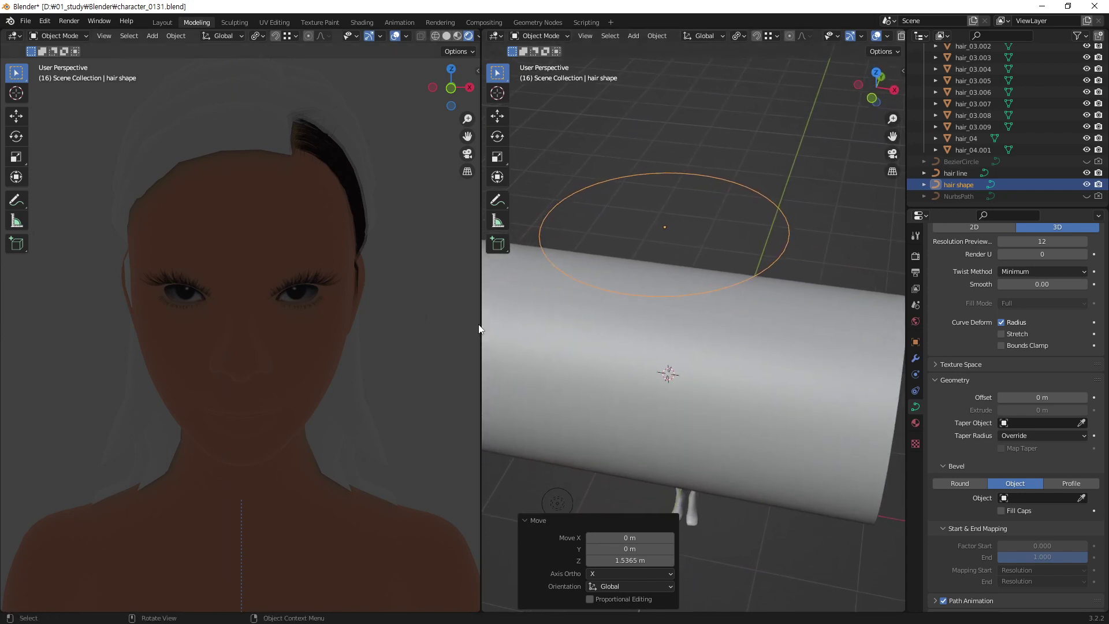
# - Enlarge the right 3D viewport and reframe the view on the circle and tube
pyautogui.moveTo(482, 327); pyautogui.dragTo(100, 370)
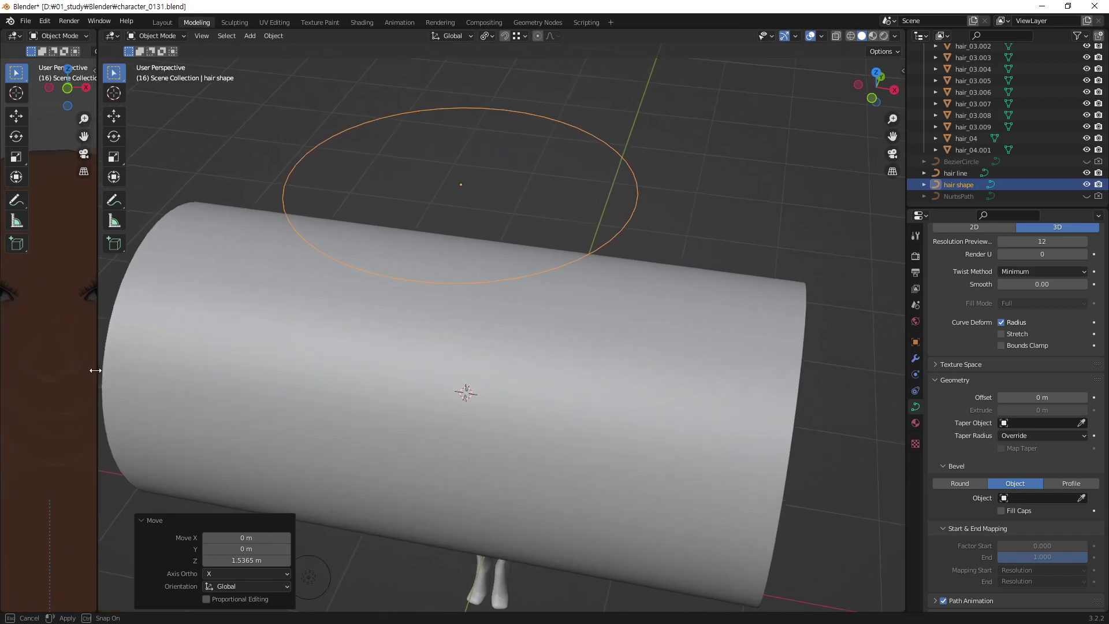
pyautogui.moveTo(552, 384); pyautogui.dragTo(474, 355, button='middle')
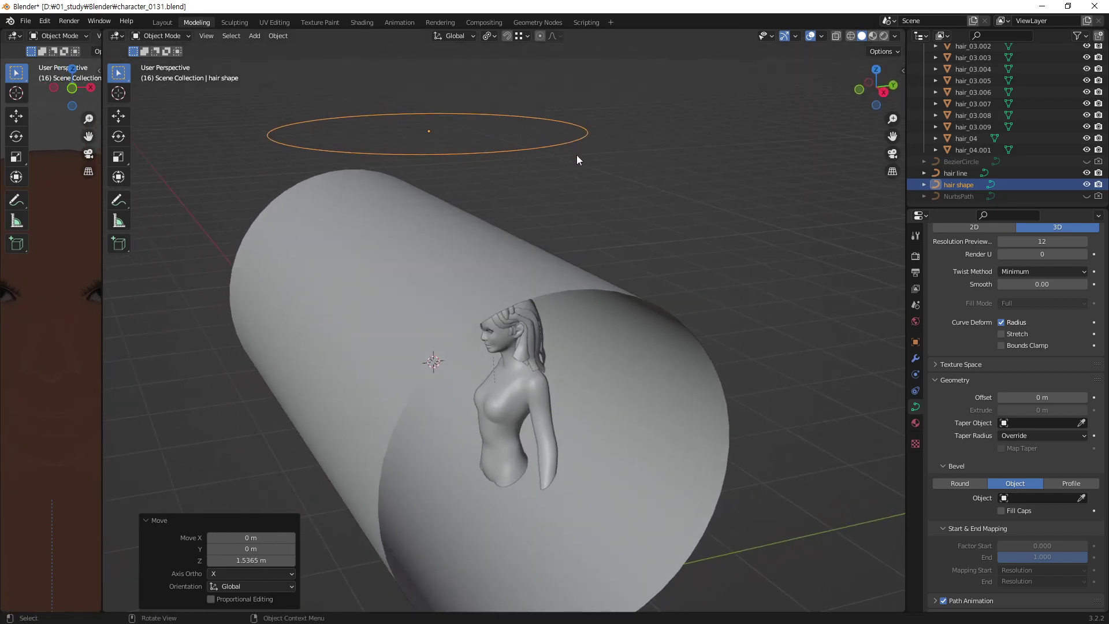
pyautogui.click(640, 375)
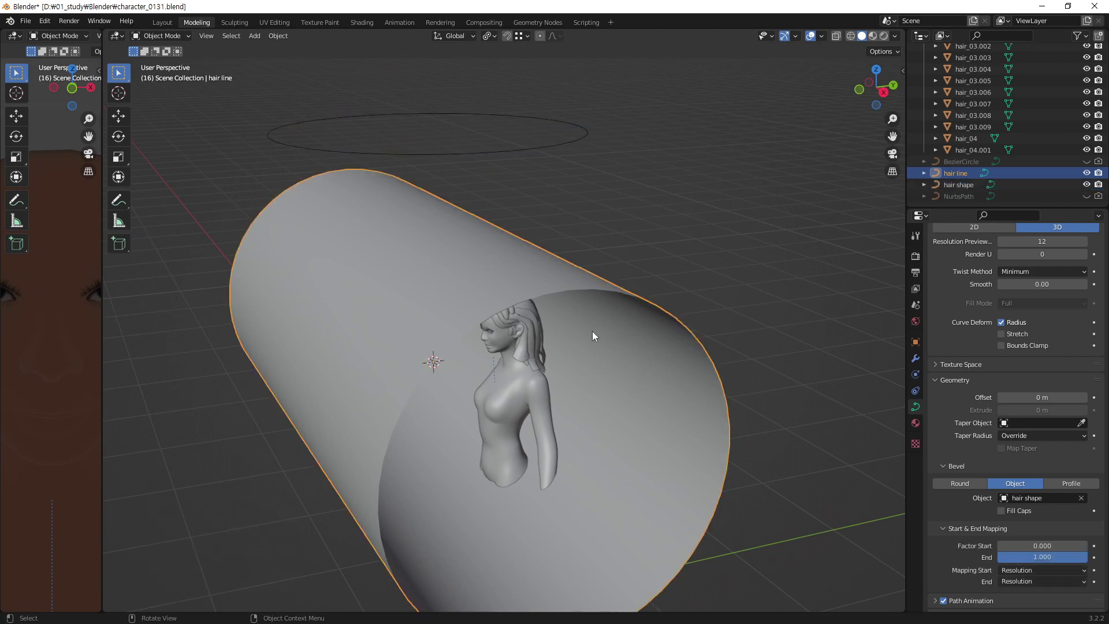
pyautogui.click(575, 142)
pyautogui.moveTo(486, 164)
pyautogui.mouseDown(button='middle')
pyautogui.moveTo(539, 186)
pyautogui.moveTo(572, 171)
pyautogui.moveTo(582, 221)
pyautogui.mouseUp(button='middle')
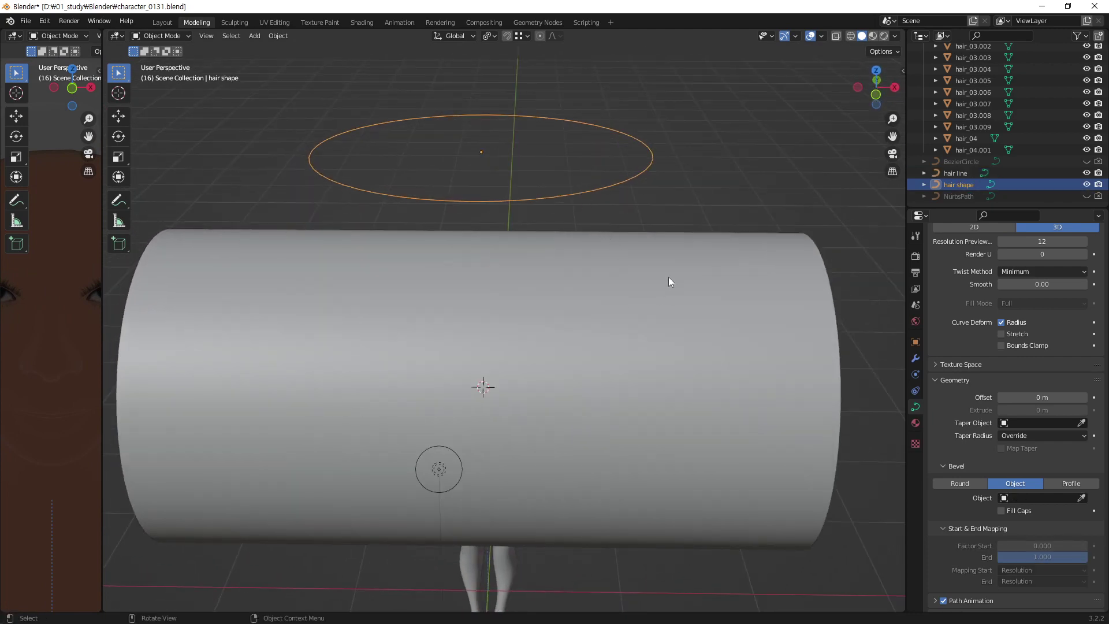
pyautogui.moveTo(668, 276); pyautogui.dragTo(638, 299, button='middle')
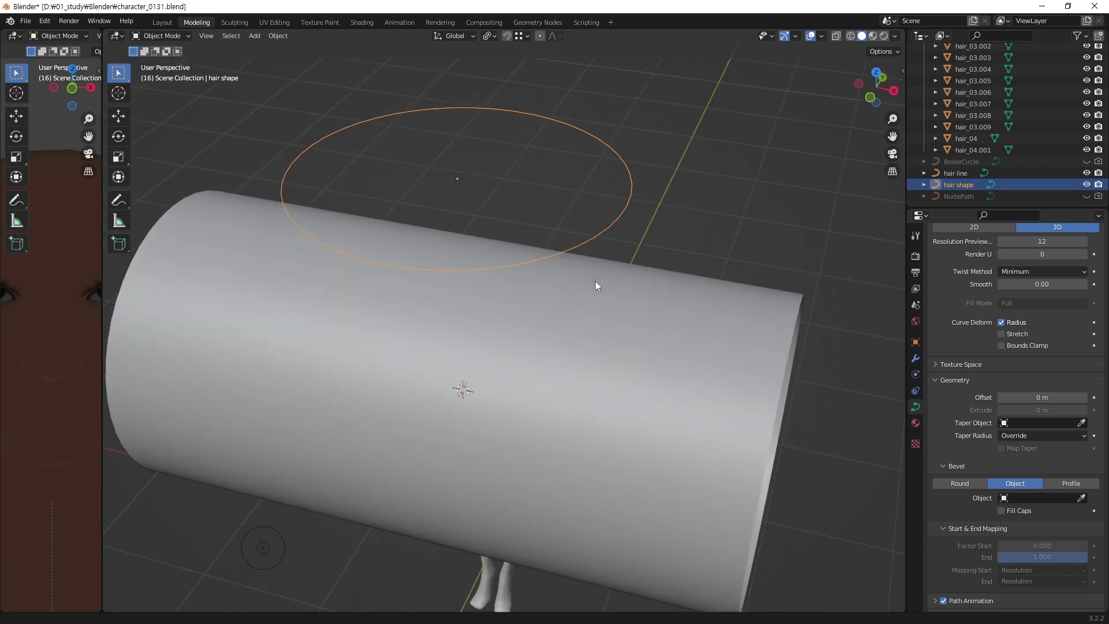
pyautogui.scroll(-1, 595, 281)
pyautogui.scroll(-2, 610, 293)
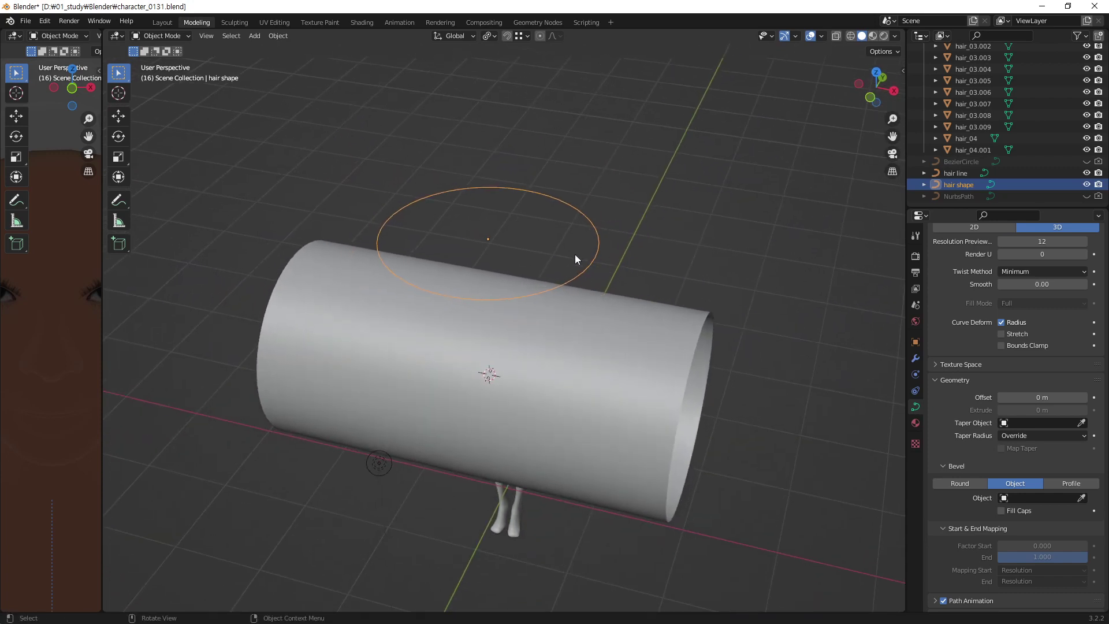
# - Scale the hair shape circle to 0.299 on Y, flattening the tube into a sheet
pyautogui.press('s')
pyautogui.press('y')
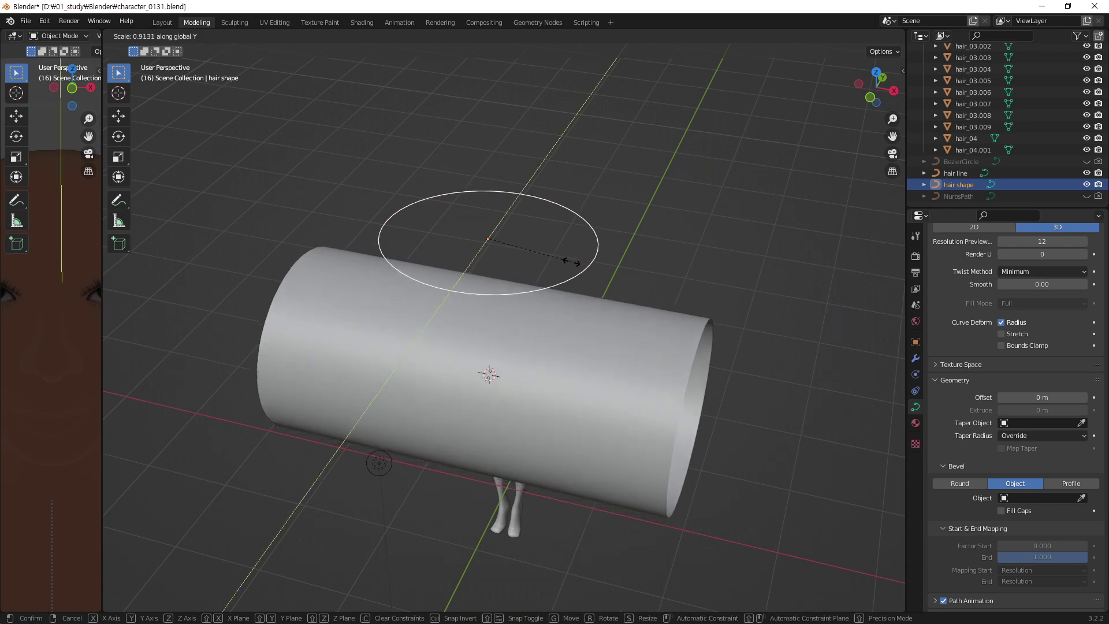
pyautogui.click(516, 247)
pyautogui.moveTo(636, 422)
pyautogui.mouseDown(button='middle')
pyautogui.moveTo(509, 373)
pyautogui.moveTo(518, 397)
pyautogui.mouseUp(button='middle')
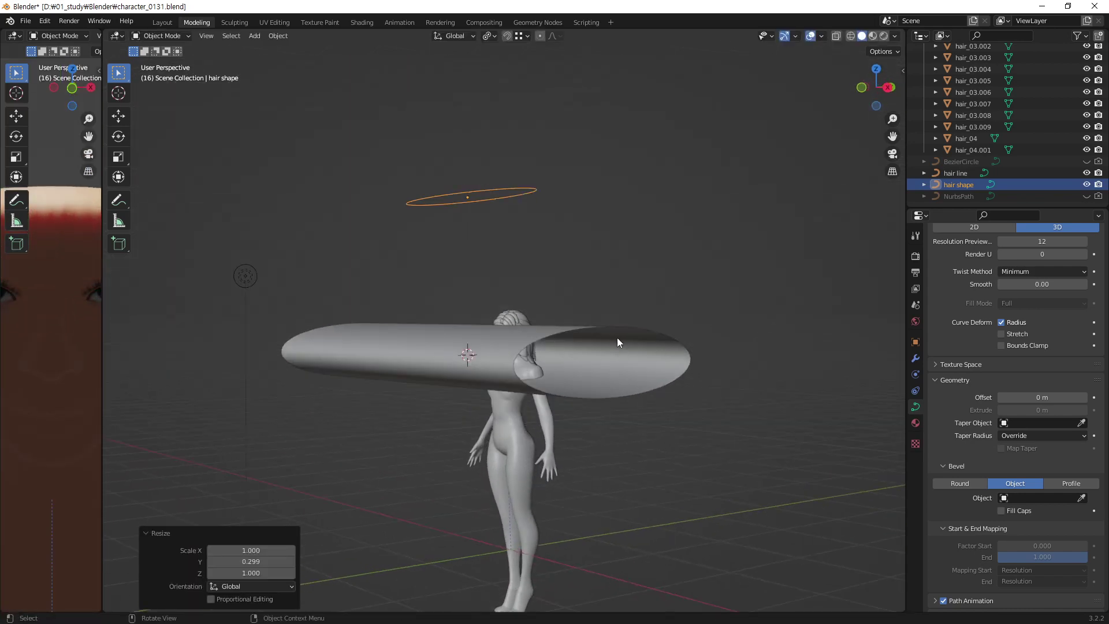
pyautogui.moveTo(617, 341)
pyautogui.mouseDown(button='middle')
pyautogui.moveTo(654, 376)
pyautogui.moveTo(616, 363)
pyautogui.moveTo(664, 350)
pyautogui.moveTo(644, 386)
pyautogui.moveTo(609, 386)
pyautogui.moveTo(681, 400)
pyautogui.moveTo(674, 407)
pyautogui.mouseUp(button='middle')
pyautogui.click(674, 406)
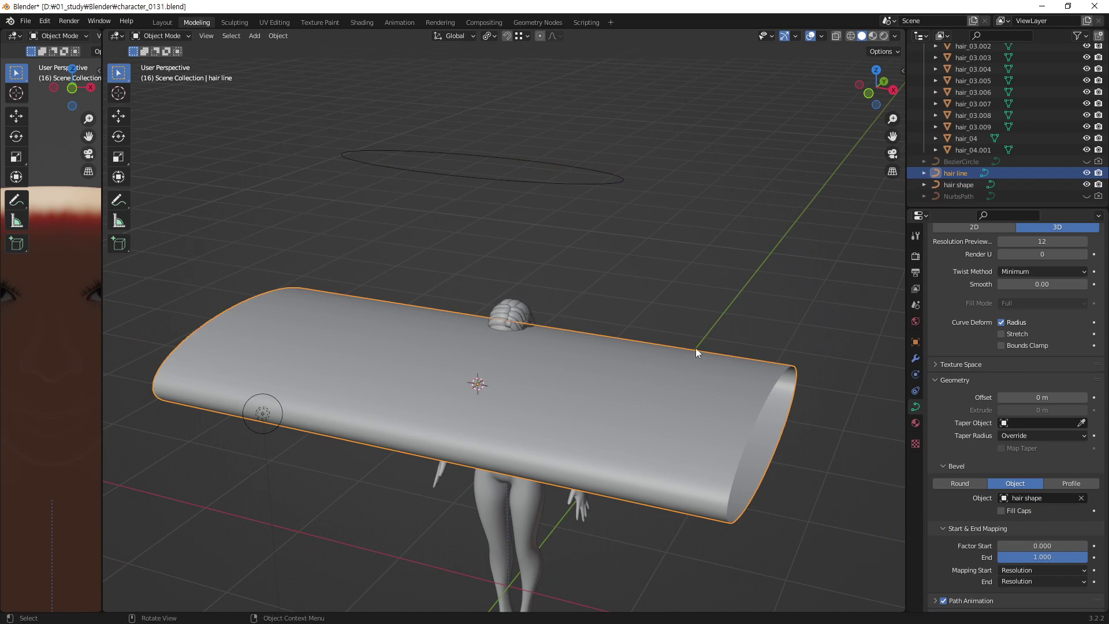
pyautogui.click(579, 182)
pyautogui.moveTo(579, 182)
pyautogui.mouseDown(button='middle')
pyautogui.moveTo(520, 194)
pyautogui.moveTo(538, 222)
pyautogui.moveTo(506, 231)
pyautogui.mouseUp(button='middle')
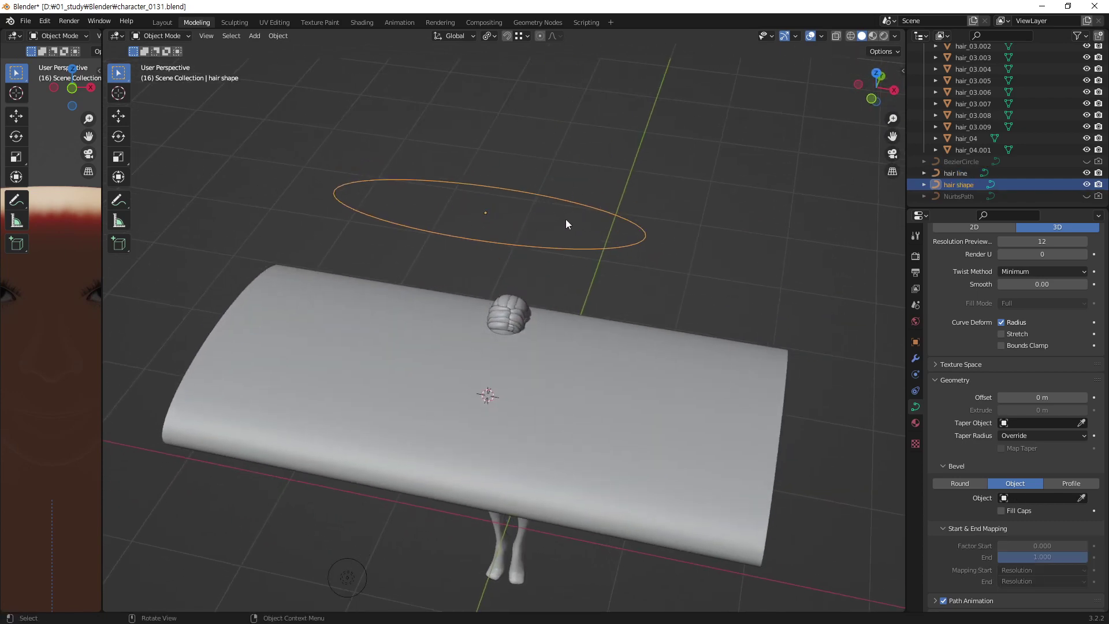
# - Enter Edit Mode on the hair shape circle and box-select all its points
pyautogui.press('Tab')
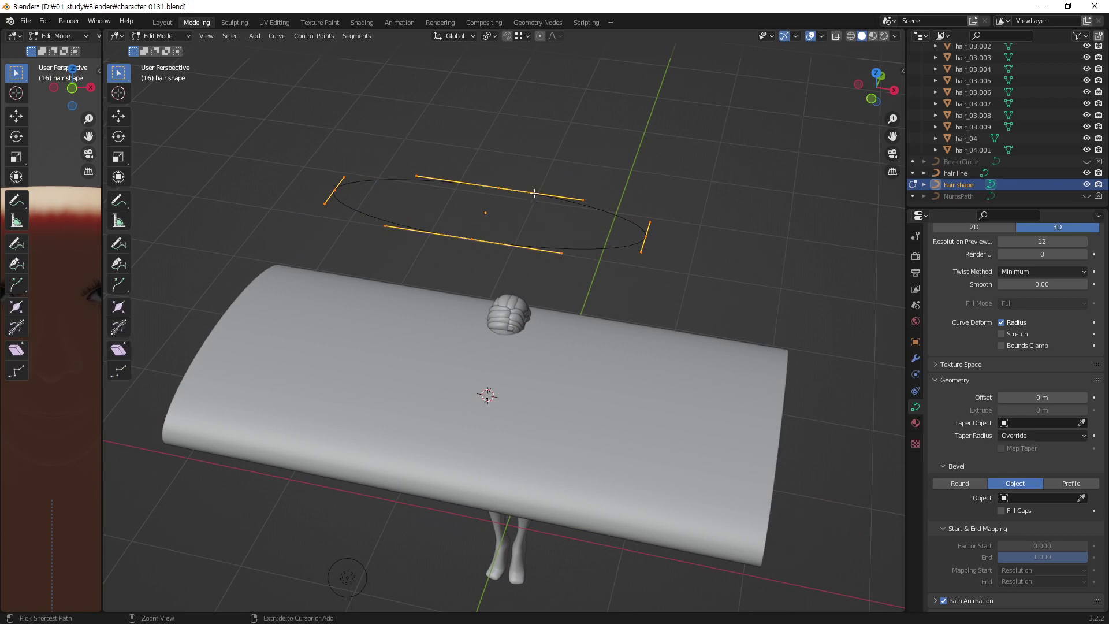
pyautogui.scroll(2, 556, 233)
pyautogui.scroll(2, 560, 250)
pyautogui.moveTo(560, 250); pyautogui.dragTo(529, 203, button='middle')
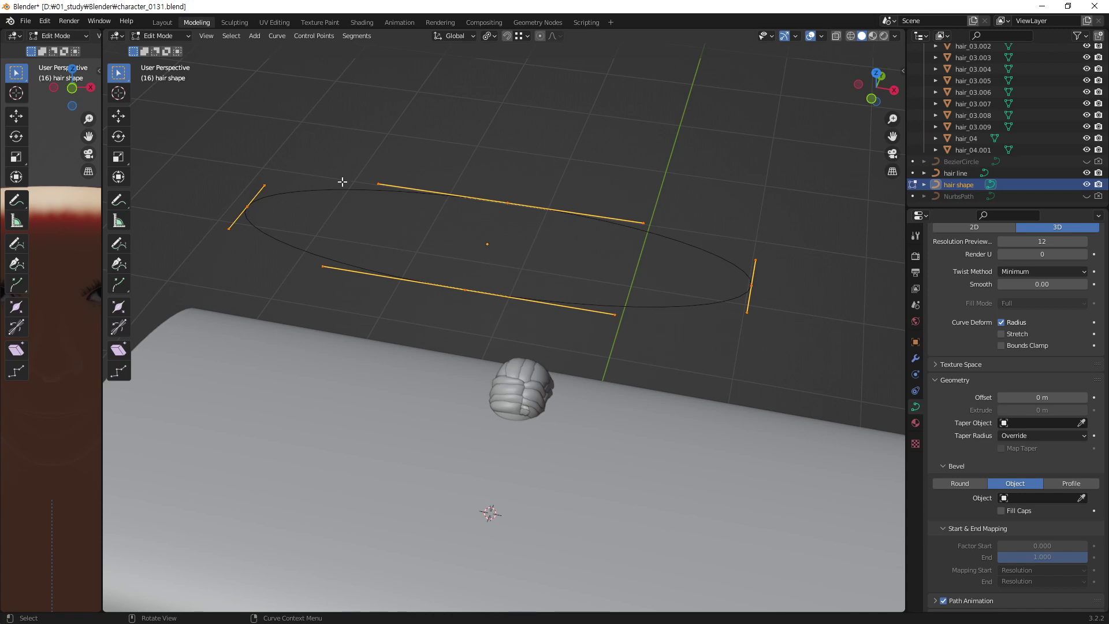
pyautogui.moveTo(223, 136); pyautogui.dragTo(775, 375)
# - Subdivide the profile curve with 2 cuts, then deselect all points
pyautogui.rightClick(529, 237)
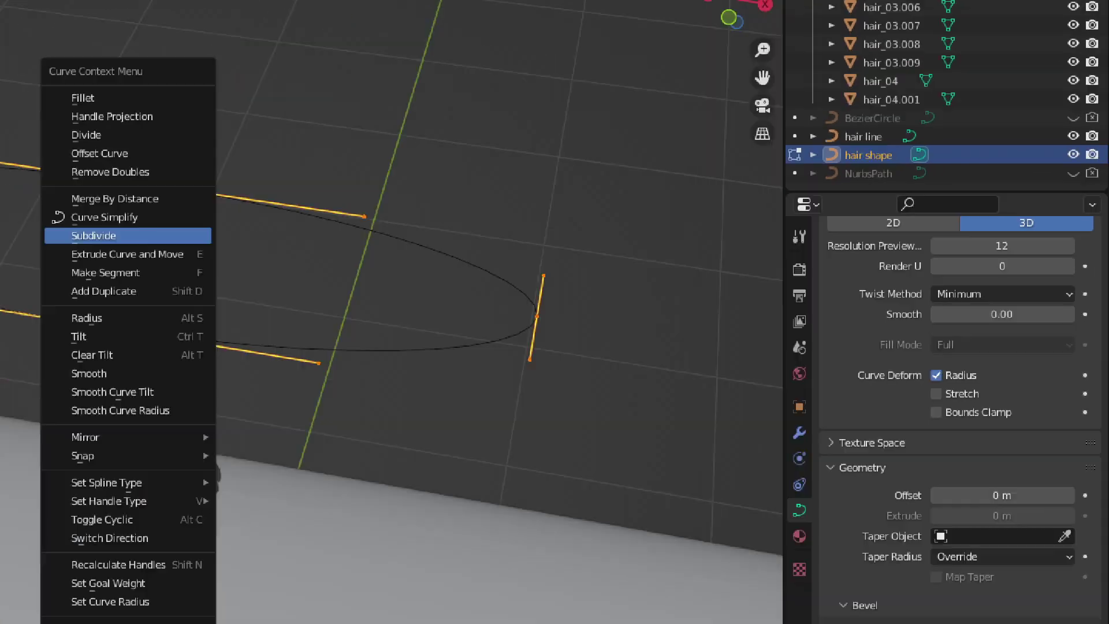
pyautogui.click(124, 235)
pyautogui.rightClick(518, 255)
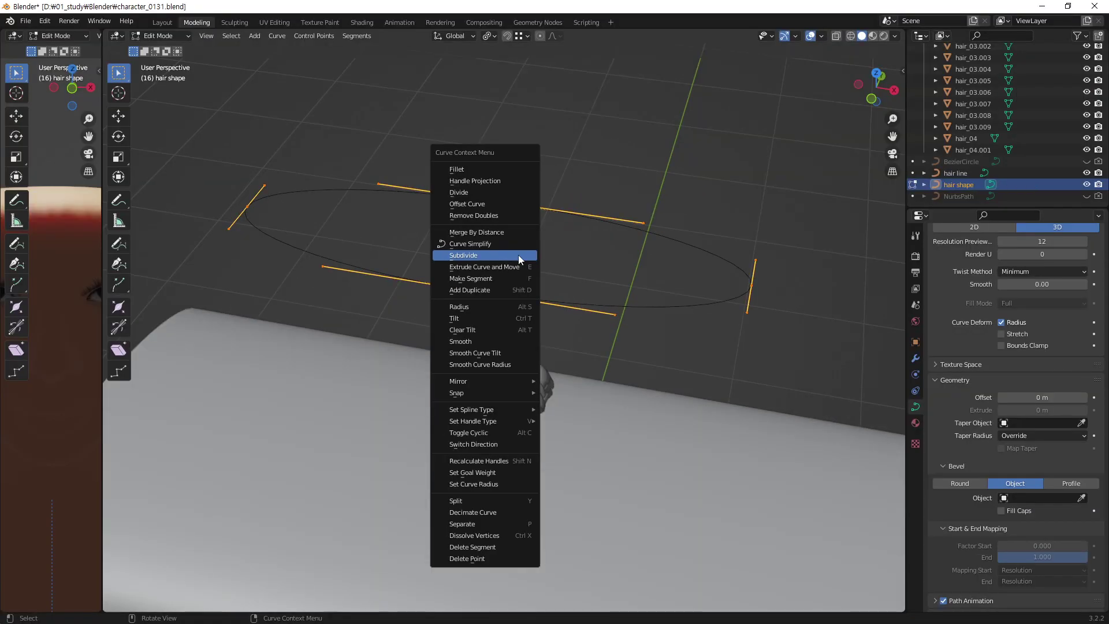
pyautogui.click(518, 255)
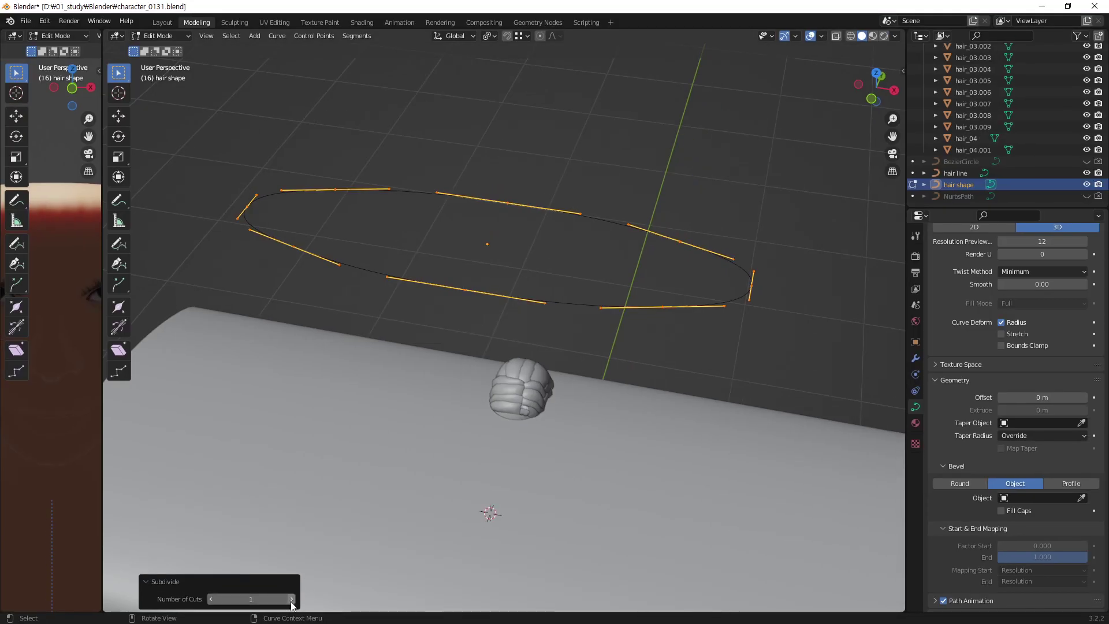
pyautogui.moveTo(256, 599); pyautogui.dragTo(548, 340)
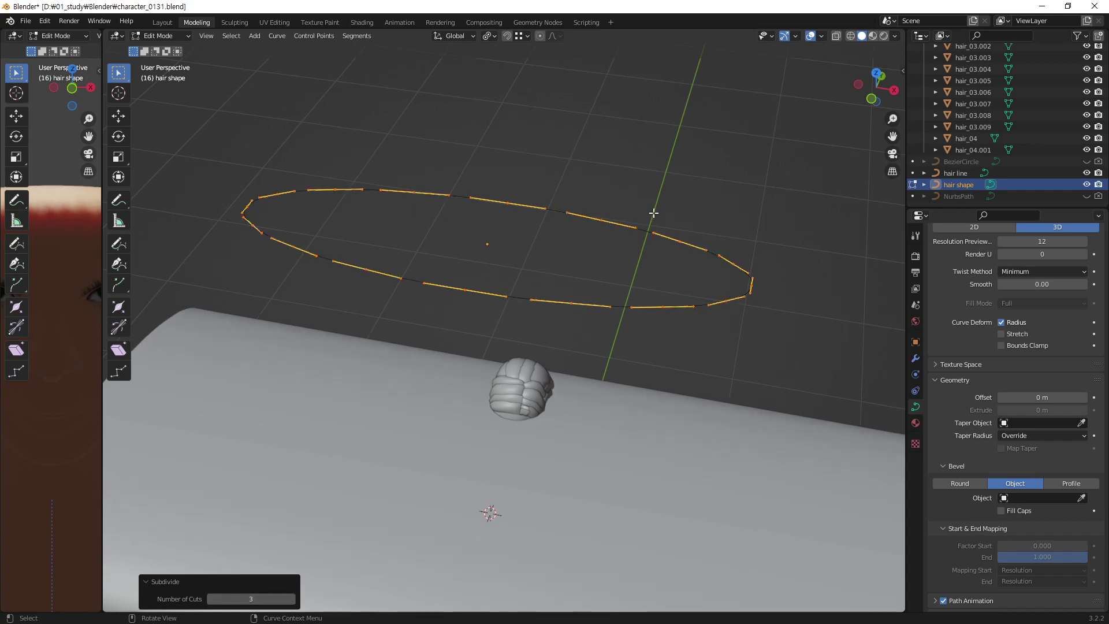
pyautogui.moveTo(251, 600); pyautogui.dragTo(134, 589)
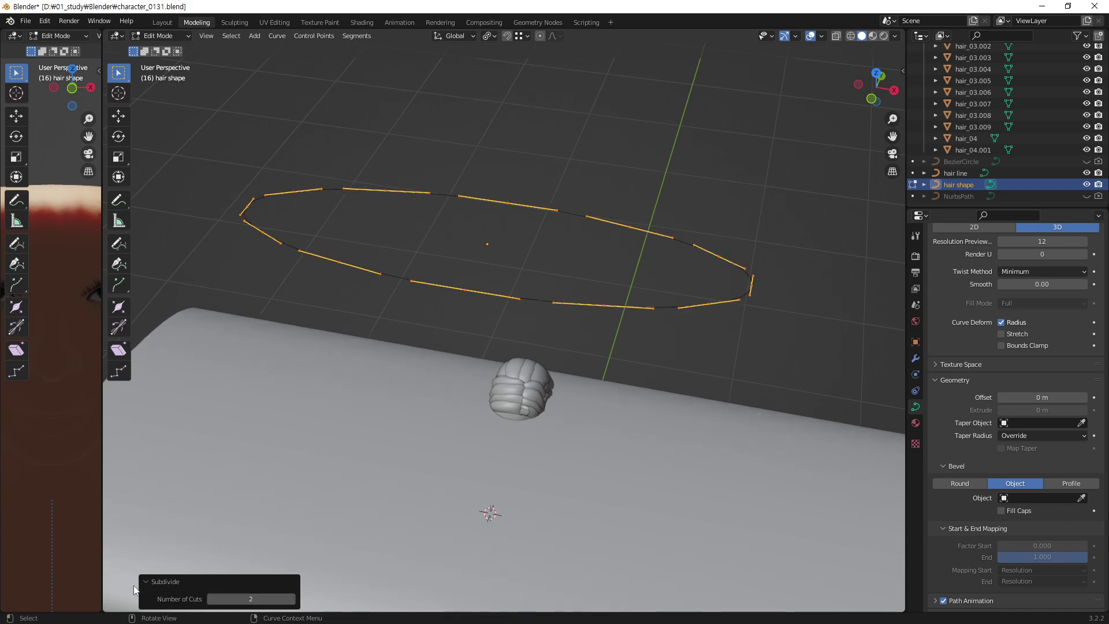
pyautogui.hotkey('ctrl', 'z')
pyautogui.hotkey('ctrl', 'z')
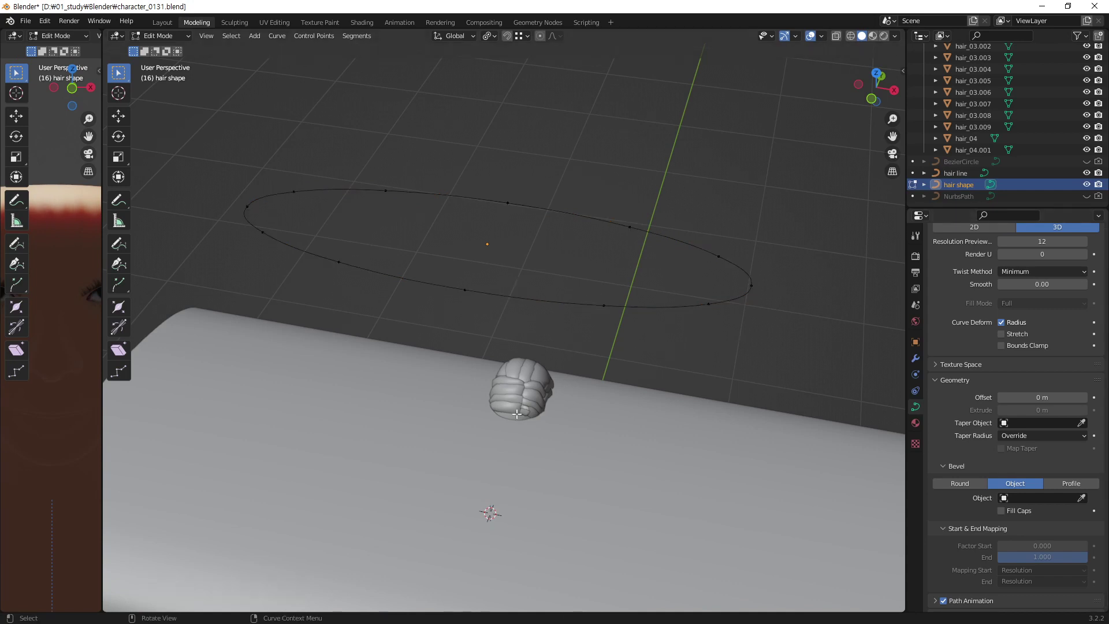
# - Dent the profile's top and pull its right and bottom-right segments inward
pyautogui.moveTo(516, 326); pyautogui.dragTo(546, 258, button='middle')
pyautogui.moveTo(549, 224); pyautogui.dragTo(507, 255)
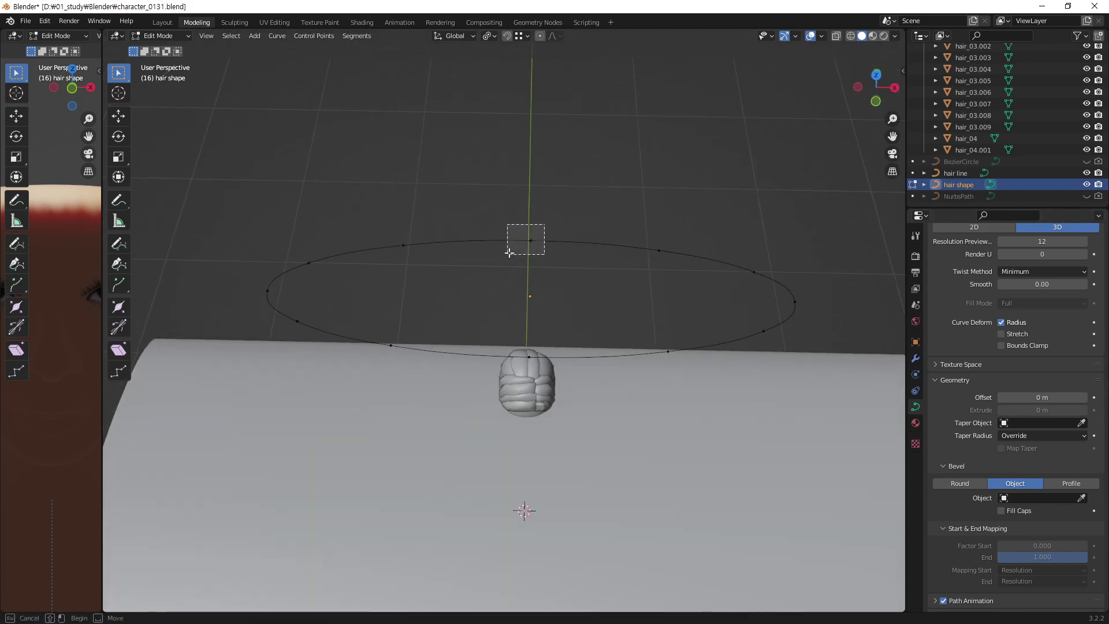
pyautogui.moveTo(507, 256)
pyautogui.mouseDown(button='middle')
pyautogui.moveTo(588, 309)
pyautogui.moveTo(582, 448)
pyautogui.mouseUp(button='middle')
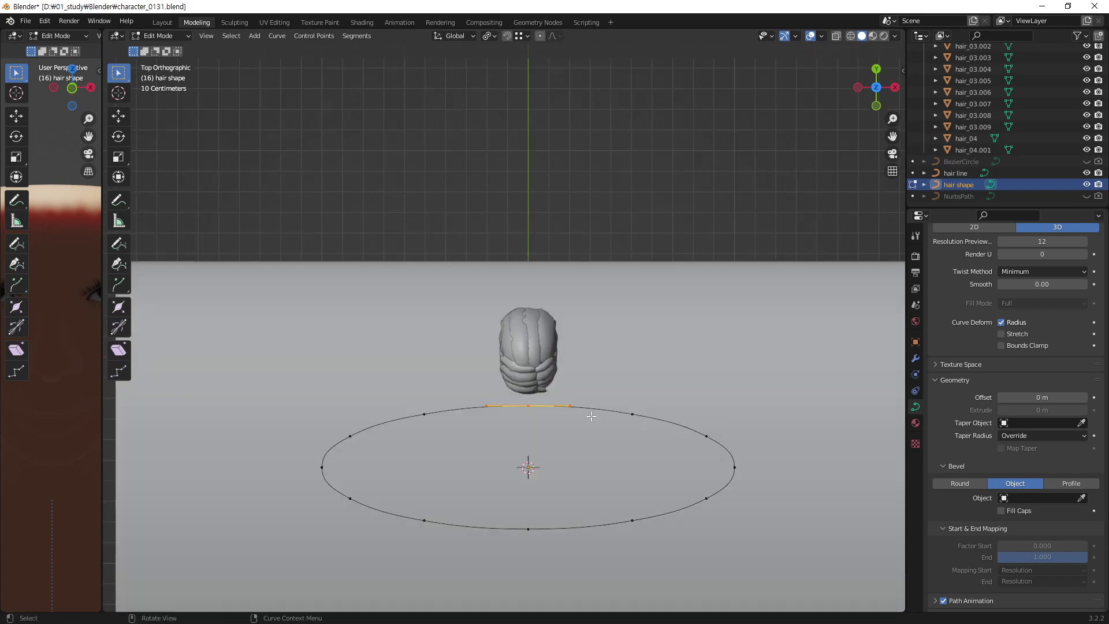
pyautogui.press('g')
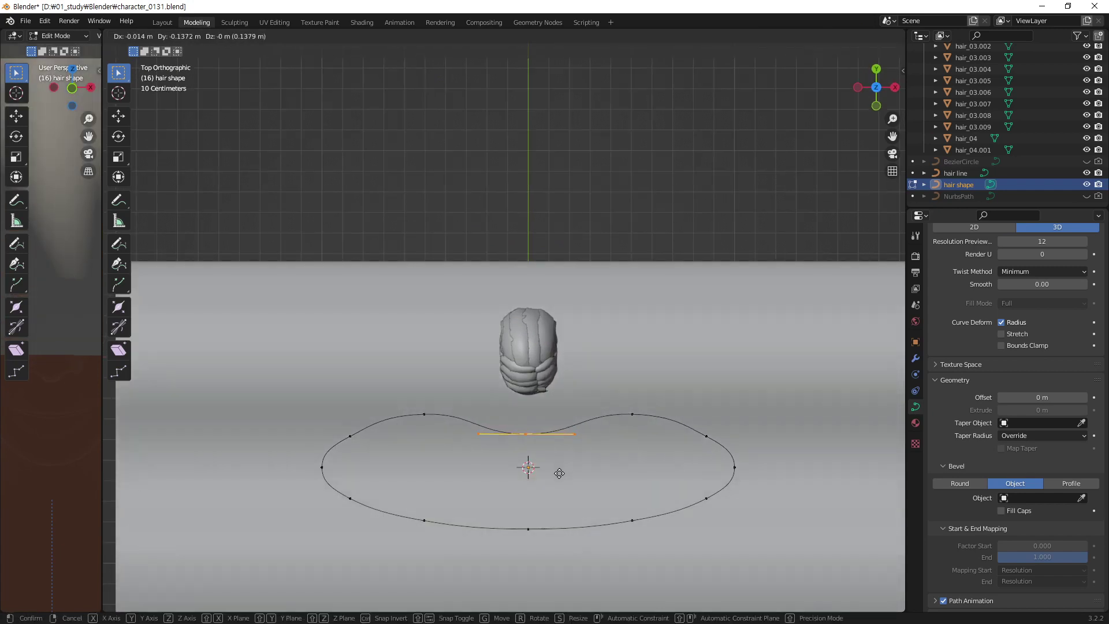
pyautogui.click(564, 469)
pyautogui.click(706, 435)
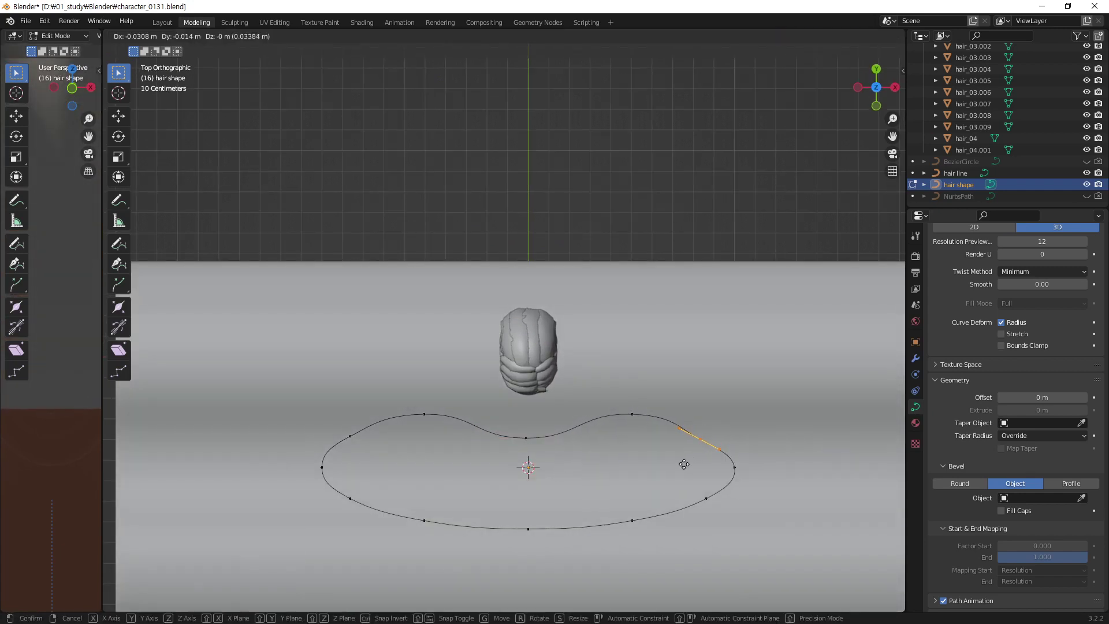
pyautogui.press('g')
pyautogui.click(679, 449)
pyautogui.click(706, 502)
pyautogui.press('g')
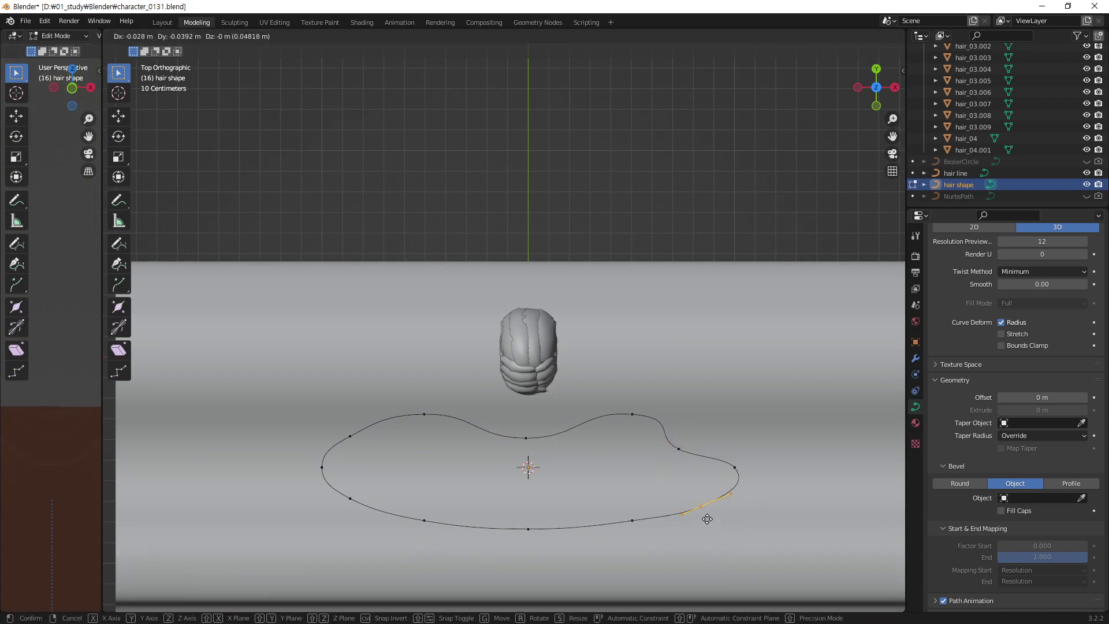
pyautogui.click(691, 505)
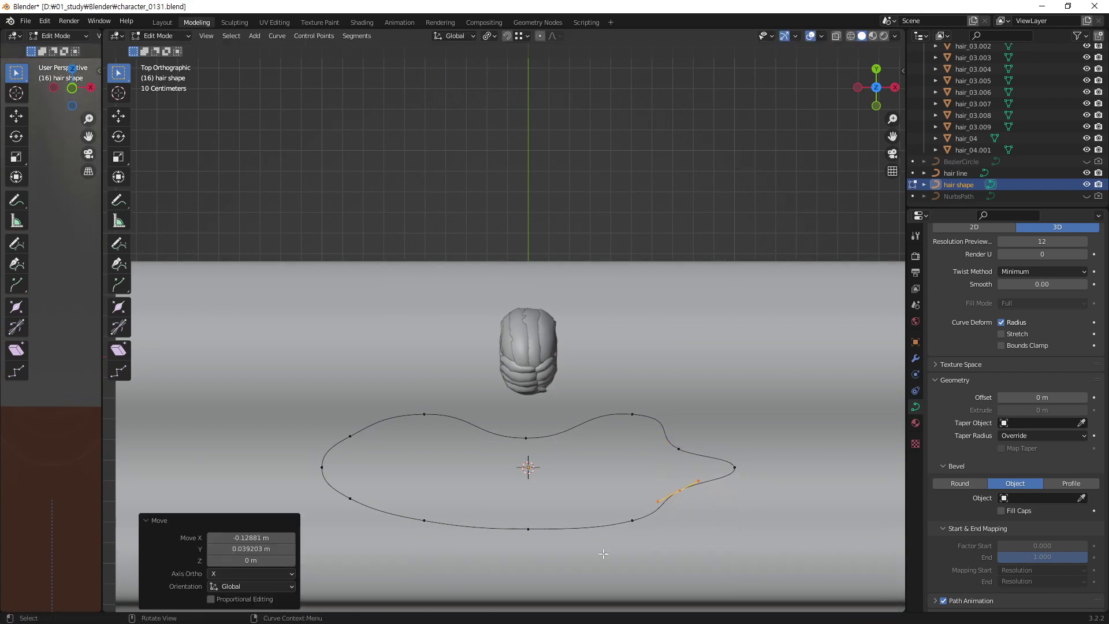
# - Move the bottom-middle, bottom-left and upper-left profile segments inward to make it wavy
pyautogui.click(523, 528)
pyautogui.press('g')
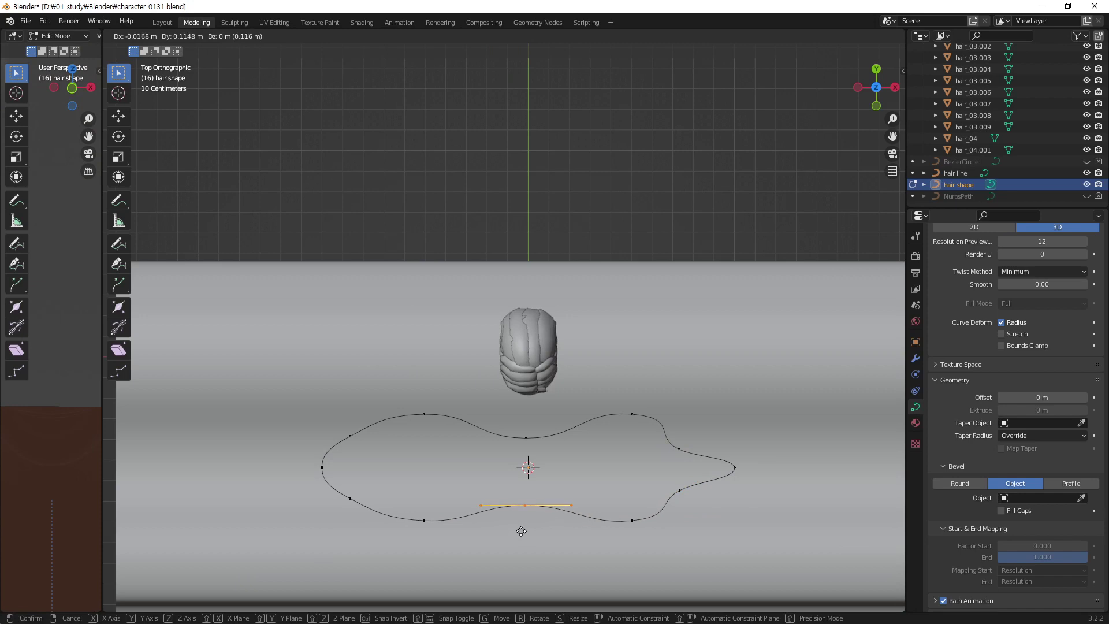
pyautogui.click(520, 528)
pyautogui.click(376, 488)
pyautogui.press('g')
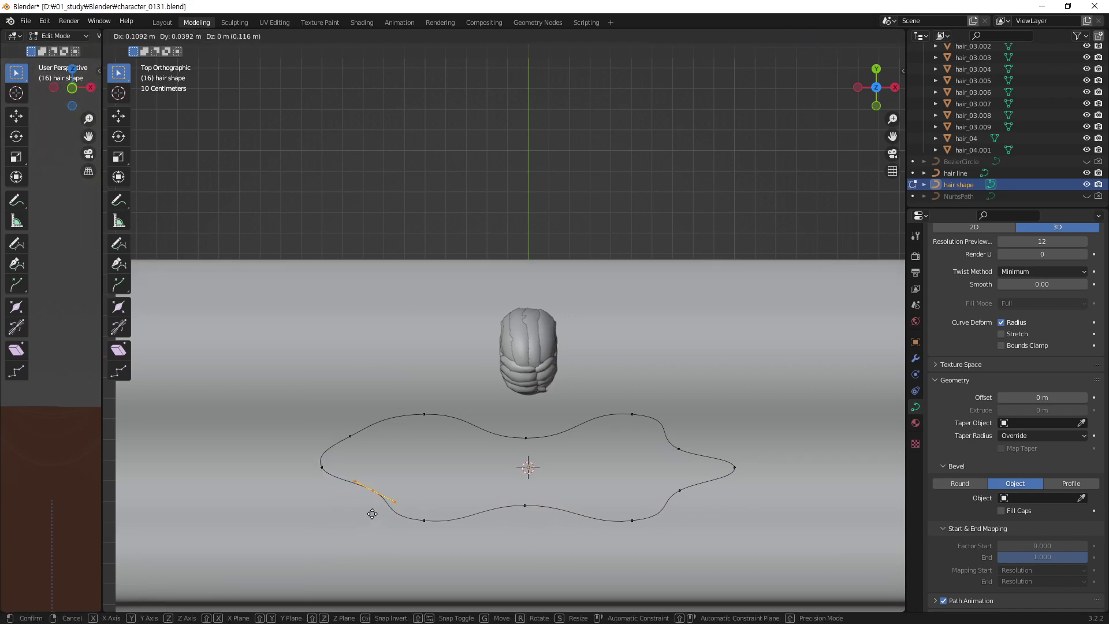
pyautogui.click(370, 513)
pyautogui.click(363, 430)
pyautogui.press('g')
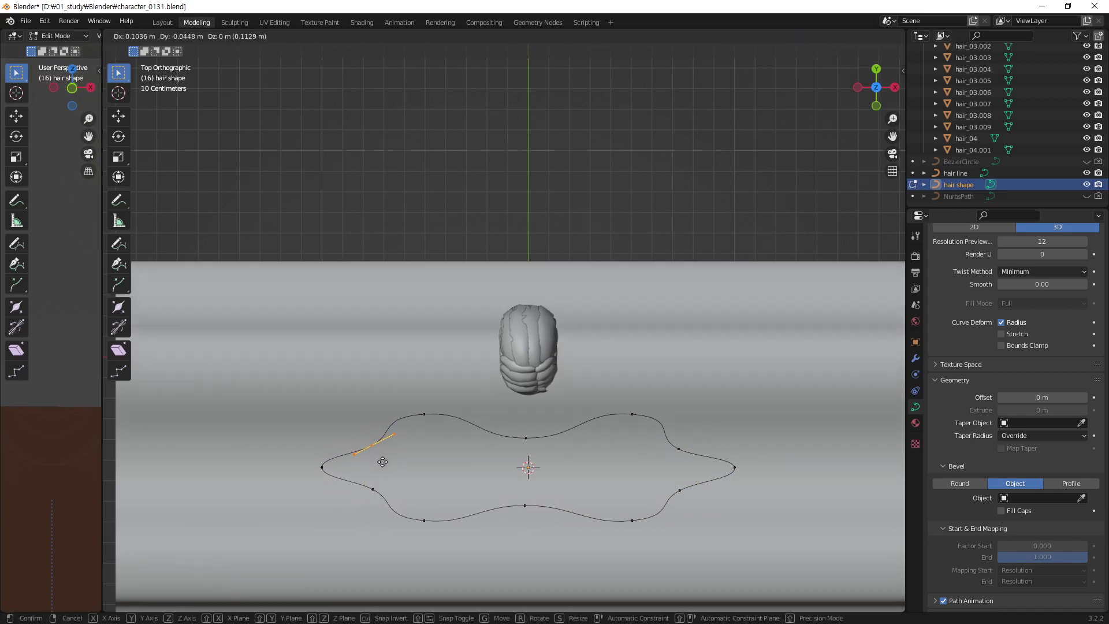
pyautogui.click(384, 453)
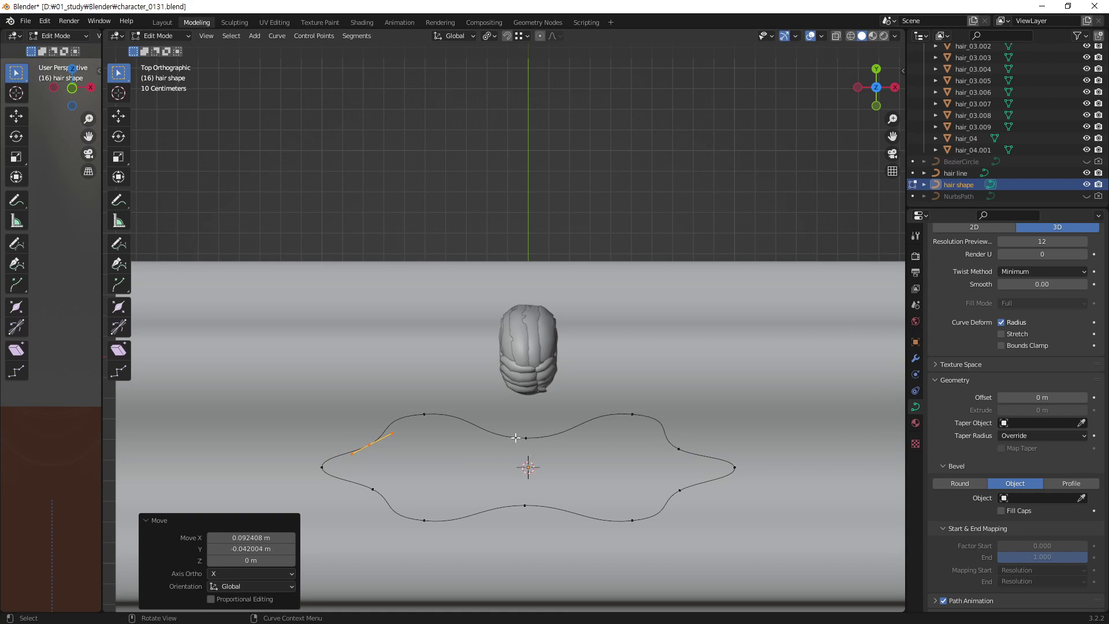
# - Shrink handles on the top-left, top-right, right and bottom-right points to sharpen corners
pyautogui.click(425, 414)
pyautogui.press('g')
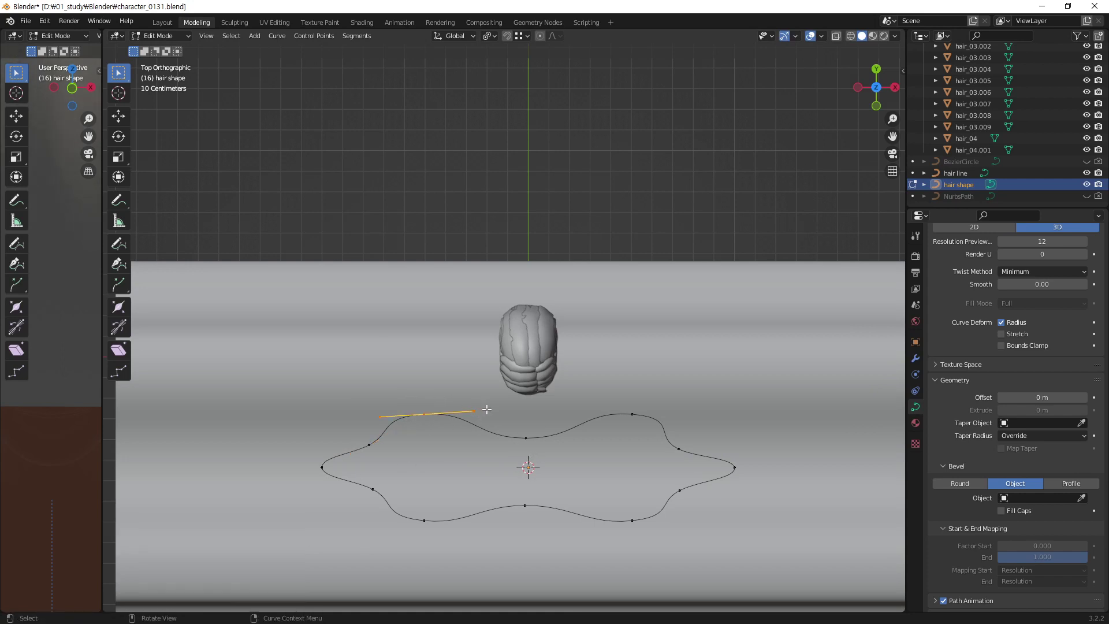
pyautogui.press('s')
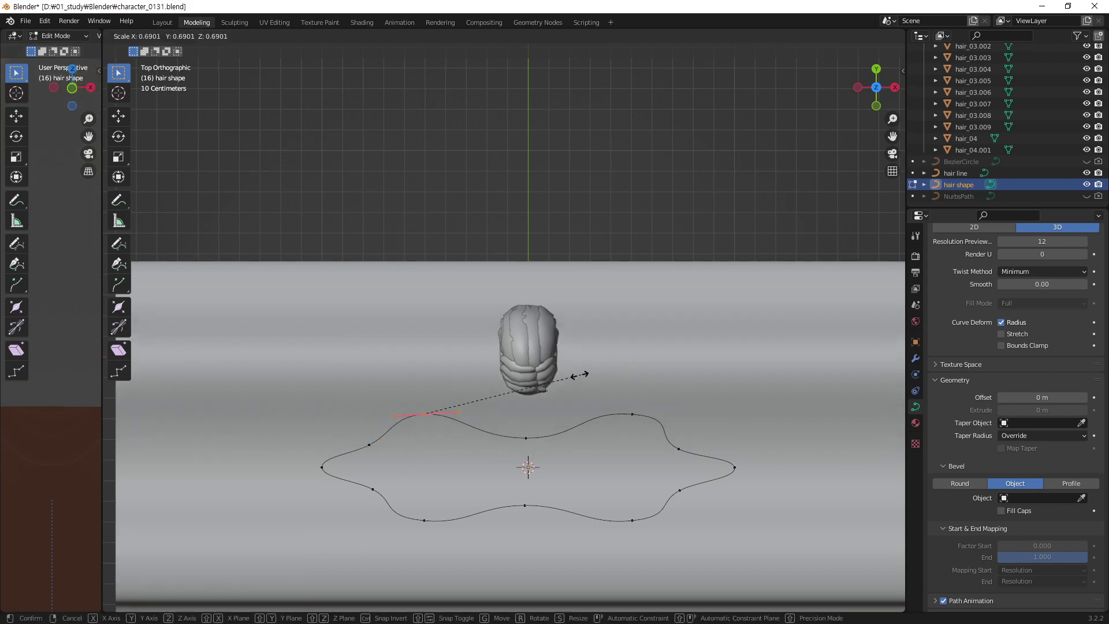
pyautogui.click(504, 401)
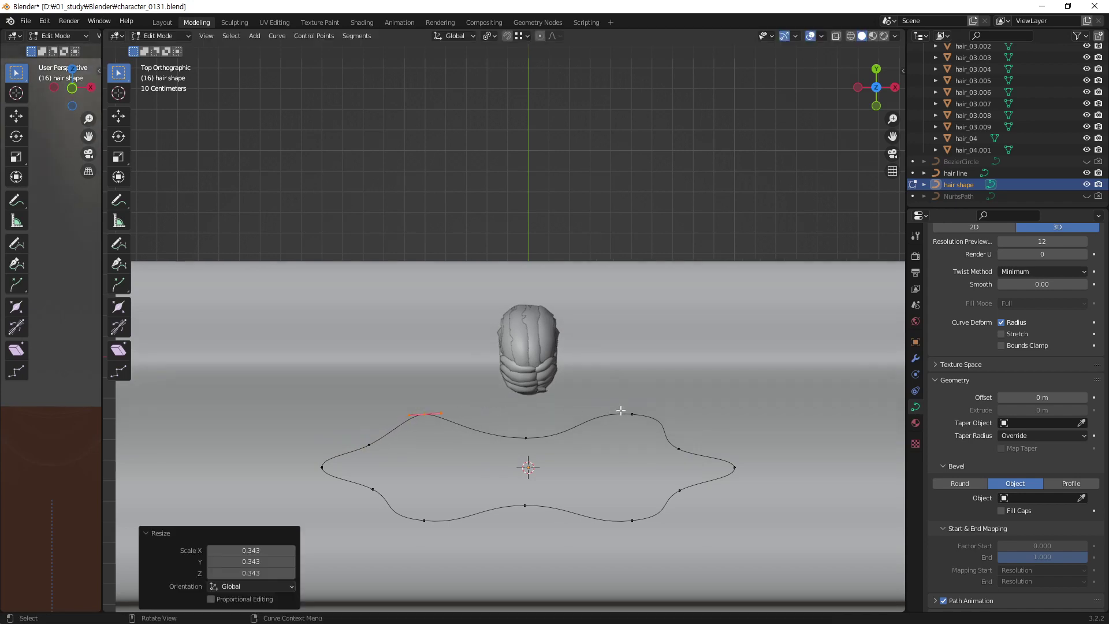
pyautogui.click(645, 409)
pyautogui.press('s')
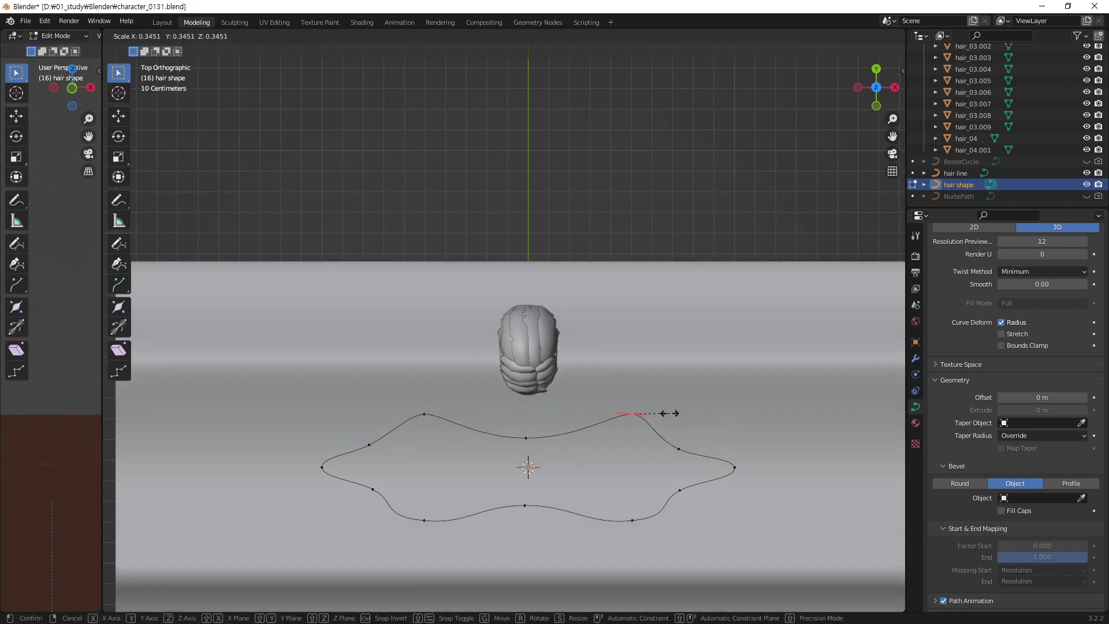
pyautogui.click(674, 417)
pyautogui.click(735, 467)
pyautogui.press('s')
pyautogui.click(773, 462)
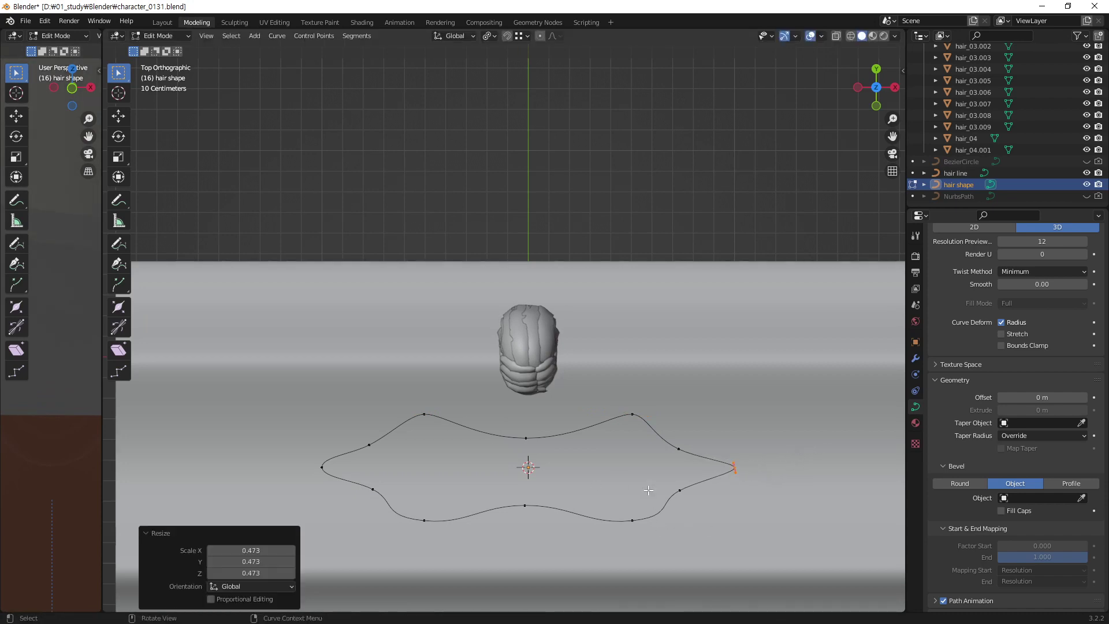
pyautogui.click(633, 520)
pyautogui.press('s')
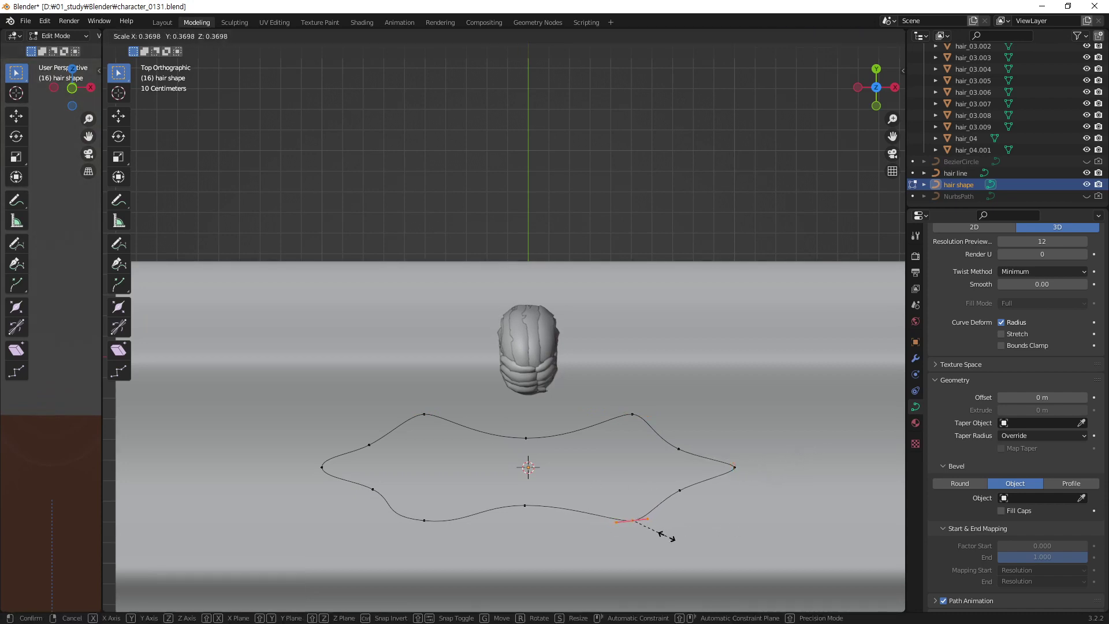
pyautogui.click(669, 535)
# - Shrink handles on the bottom-left, left, lower-right and upper-right control points
pyautogui.click(453, 515)
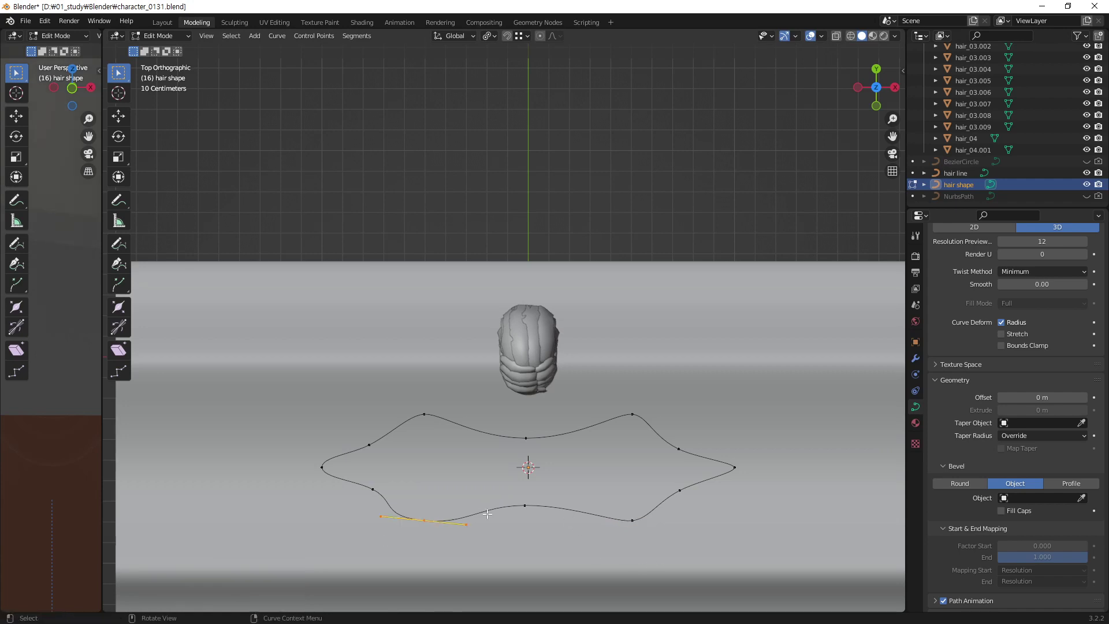
pyautogui.press('s')
pyautogui.click(467, 502)
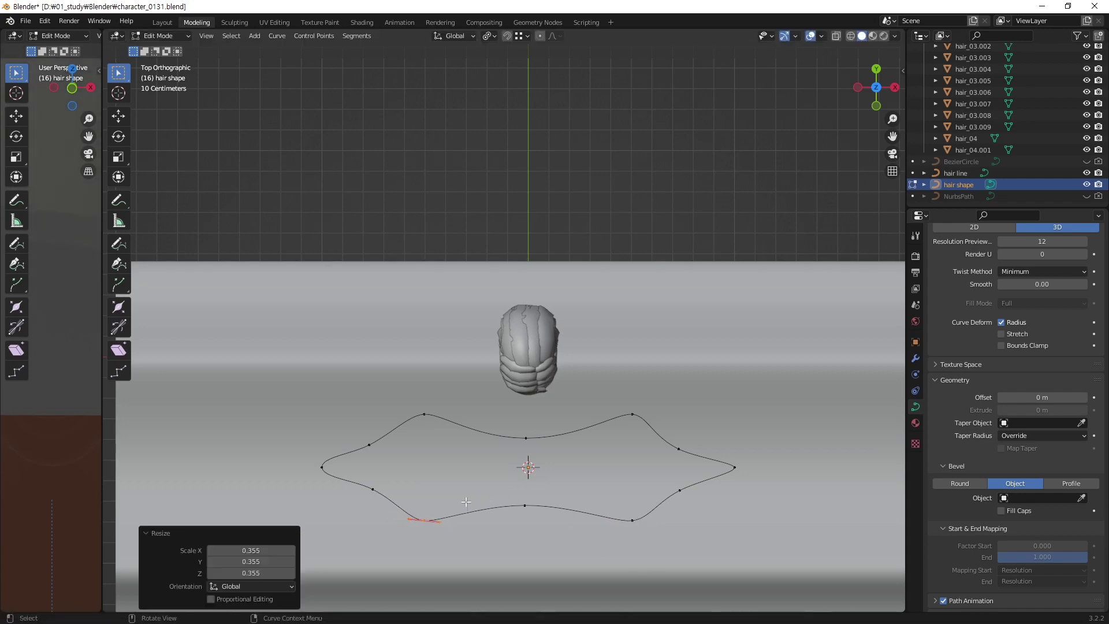
pyautogui.click(333, 463)
pyautogui.press('s')
pyautogui.click(404, 476)
pyautogui.click(680, 489)
pyautogui.press('s')
pyautogui.click(690, 508)
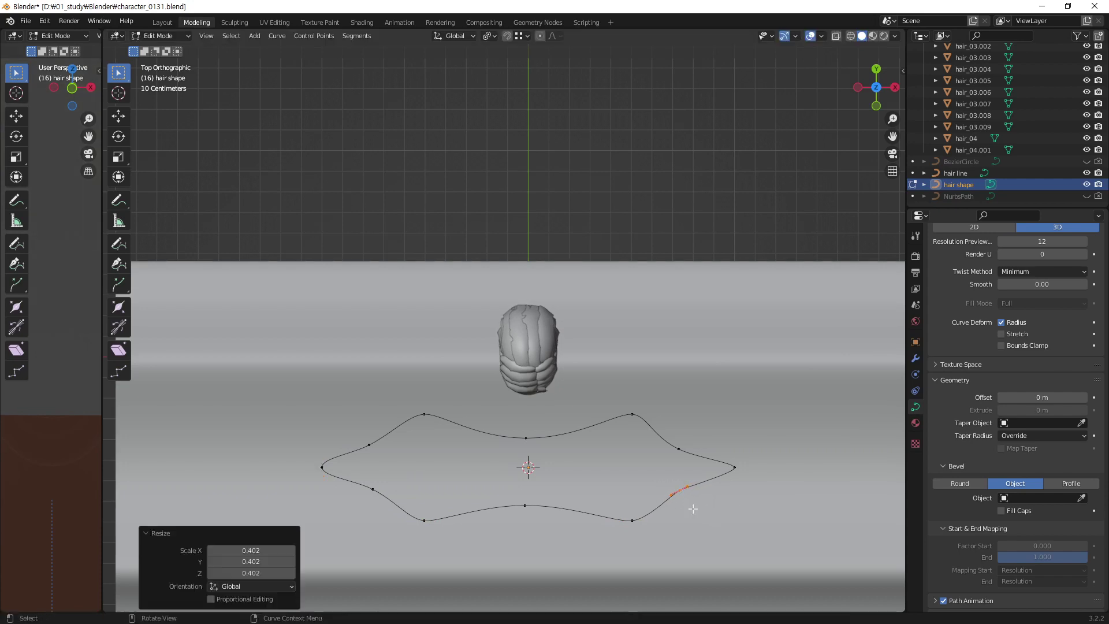
pyautogui.press('b')
pyautogui.moveTo(674, 455); pyautogui.dragTo(689, 442)
pyautogui.press('s')
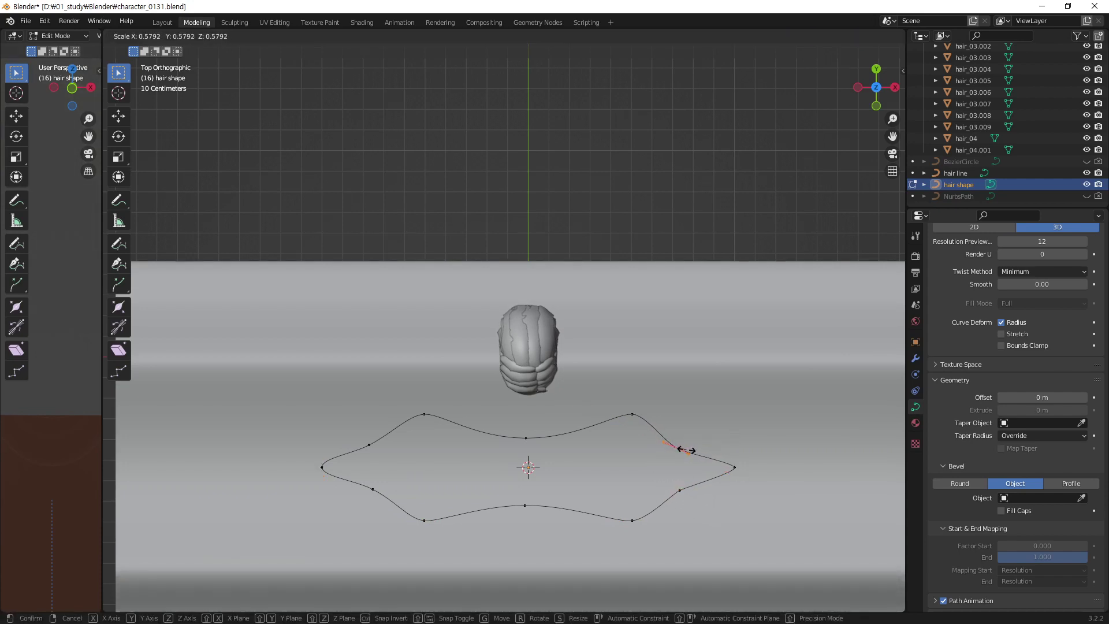
pyautogui.click(686, 449)
# - Shrink handles on the top-middle, upper-left and lower-left points for pointed tips
pyautogui.click(526, 437)
pyautogui.press('s')
pyautogui.click(545, 459)
pyautogui.click(370, 445)
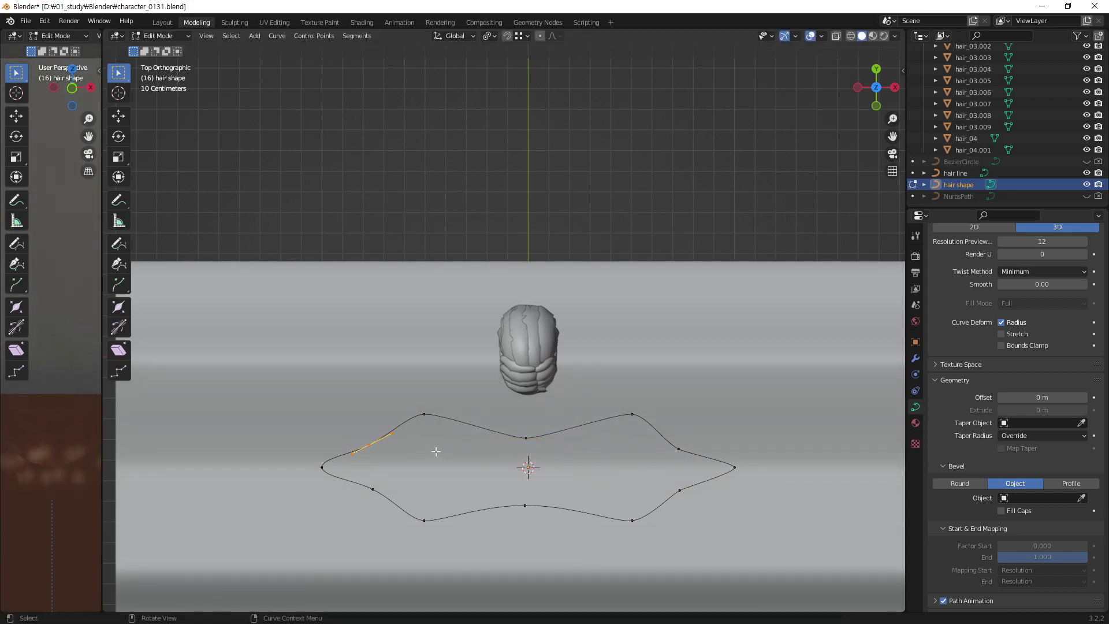
pyautogui.press('s')
pyautogui.click(399, 463)
pyautogui.press('b')
pyautogui.moveTo(372, 494); pyautogui.dragTo(367, 484)
pyautogui.press('s')
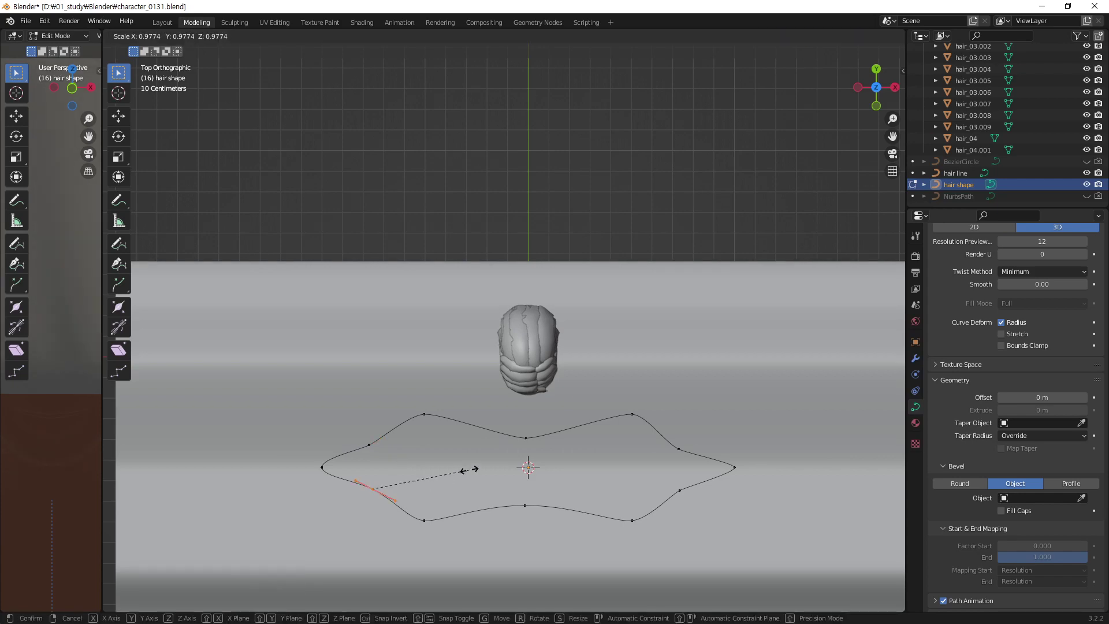
pyautogui.click(446, 474)
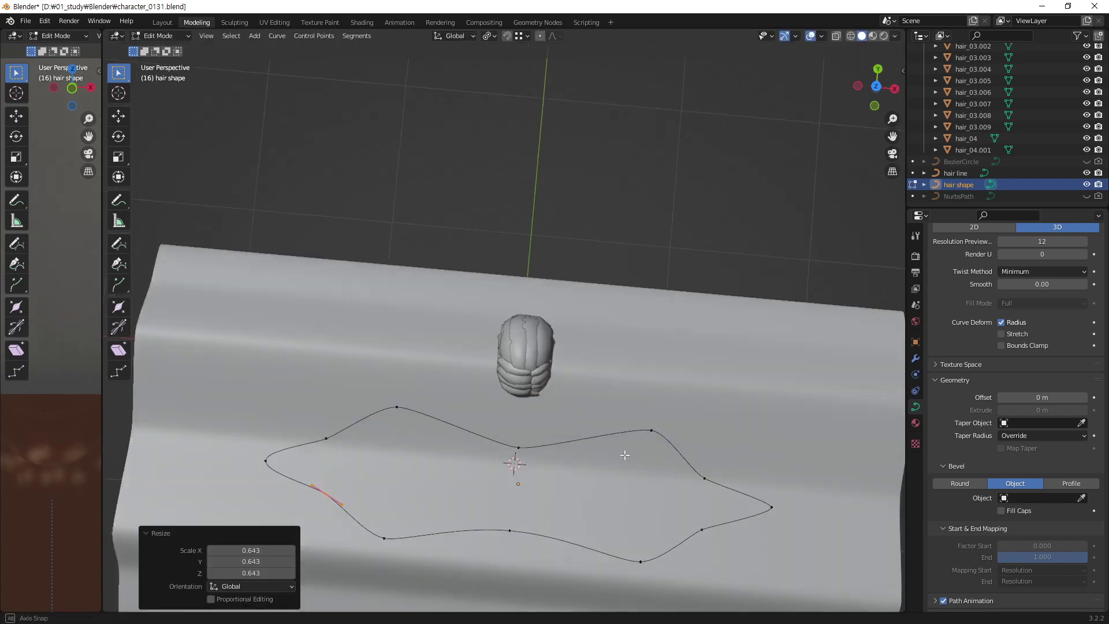
# - Box-select all of the hair shape profile's points, then return to Object Mode
pyautogui.moveTo(629, 470)
pyautogui.mouseDown(button='middle')
pyautogui.moveTo(580, 367)
pyautogui.moveTo(488, 530)
pyautogui.moveTo(474, 488)
pyautogui.moveTo(570, 439)
pyautogui.moveTo(664, 464)
pyautogui.mouseUp(button='middle')
pyautogui.press('b')
pyautogui.moveTo(666, 191); pyautogui.dragTo(359, 258)
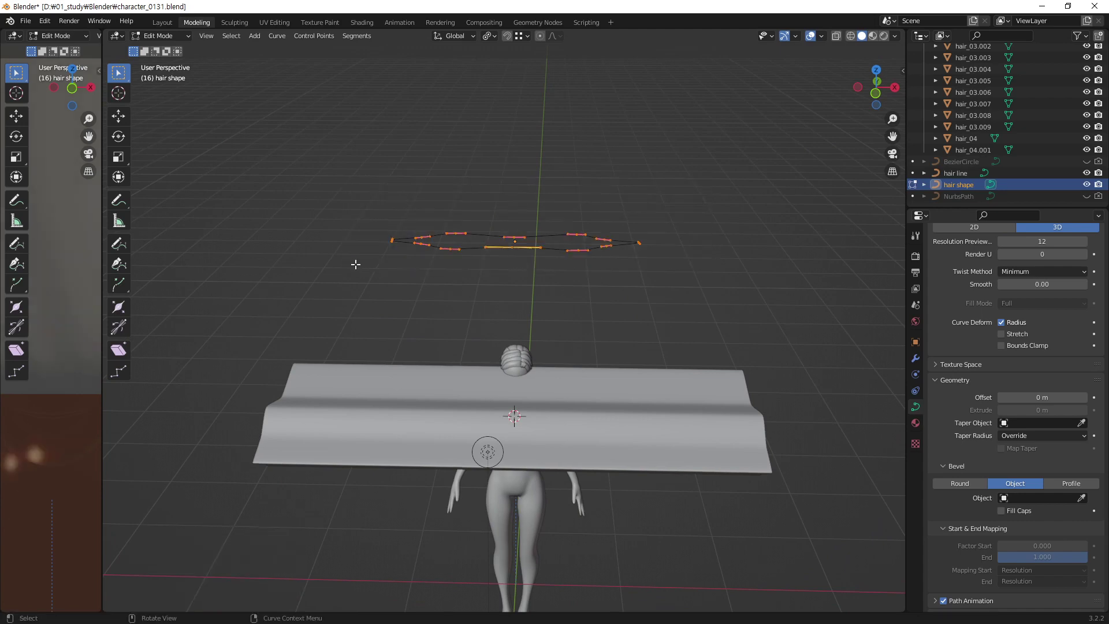
pyautogui.moveTo(359, 259); pyautogui.dragTo(614, 279, button='middle')
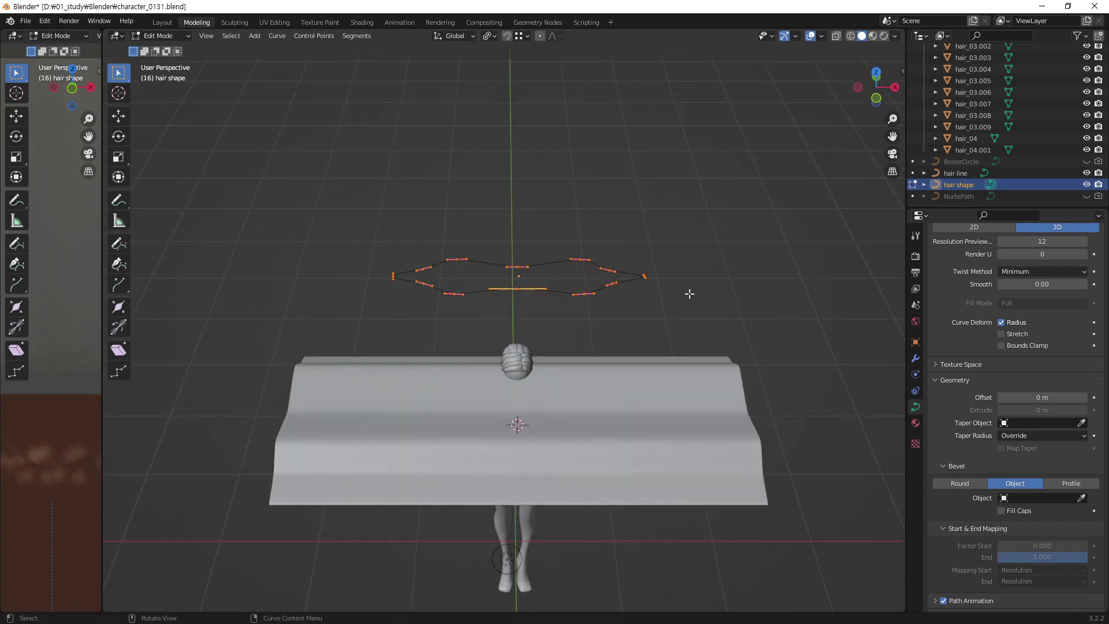
pyautogui.press('Tab')
# - Narrow the hair shape profile along X and flatten it along Y
pyautogui.moveTo(529, 292); pyautogui.dragTo(533, 308, button='middle')
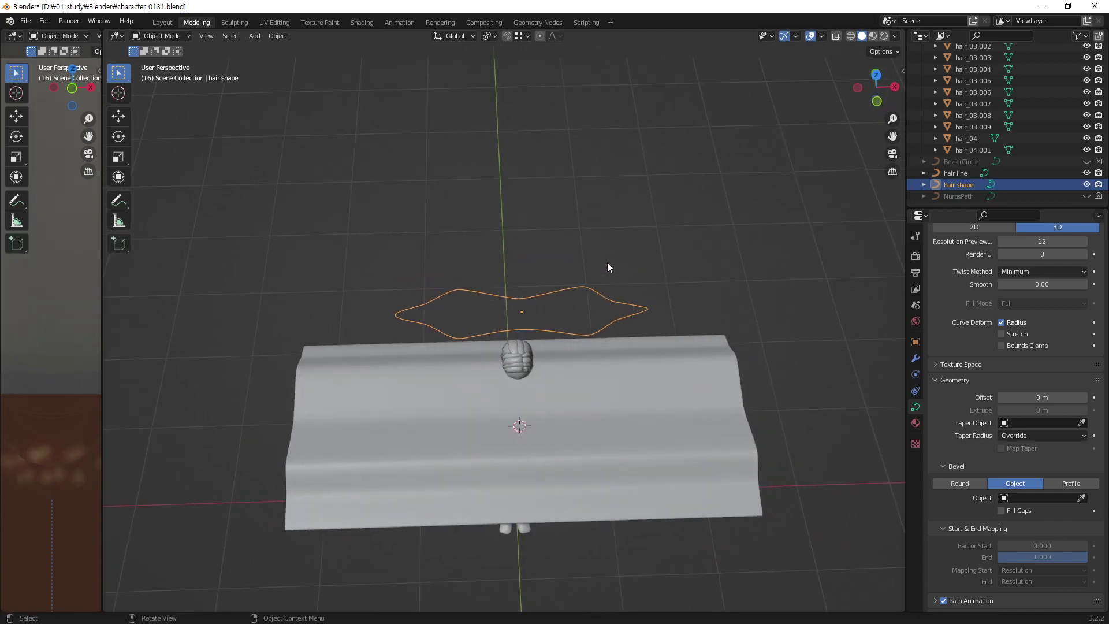
pyautogui.press('s')
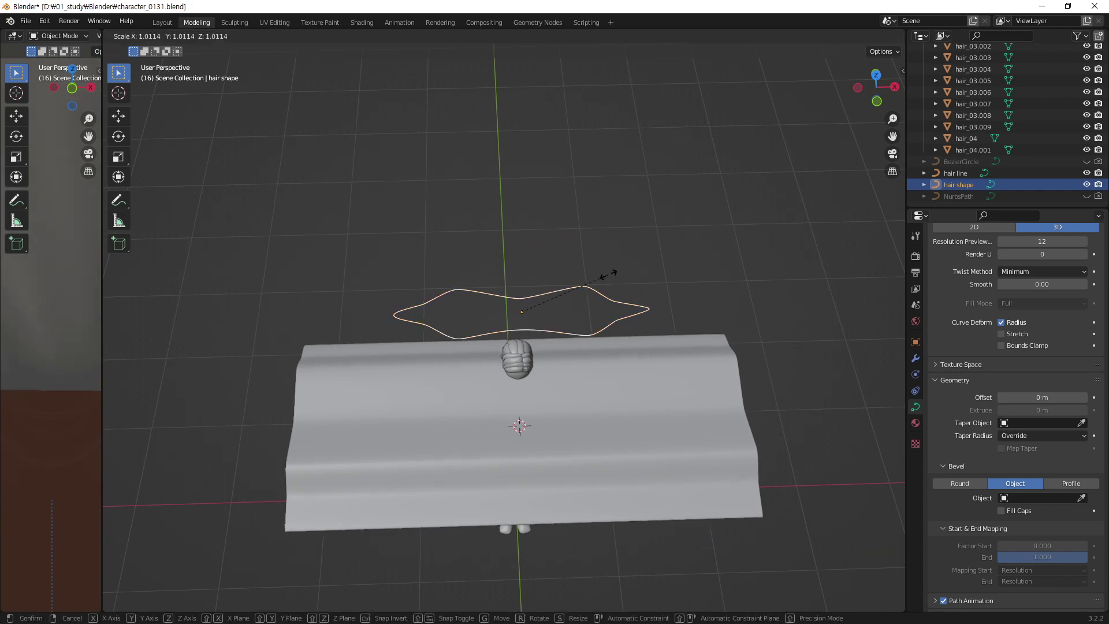
pyautogui.press('x')
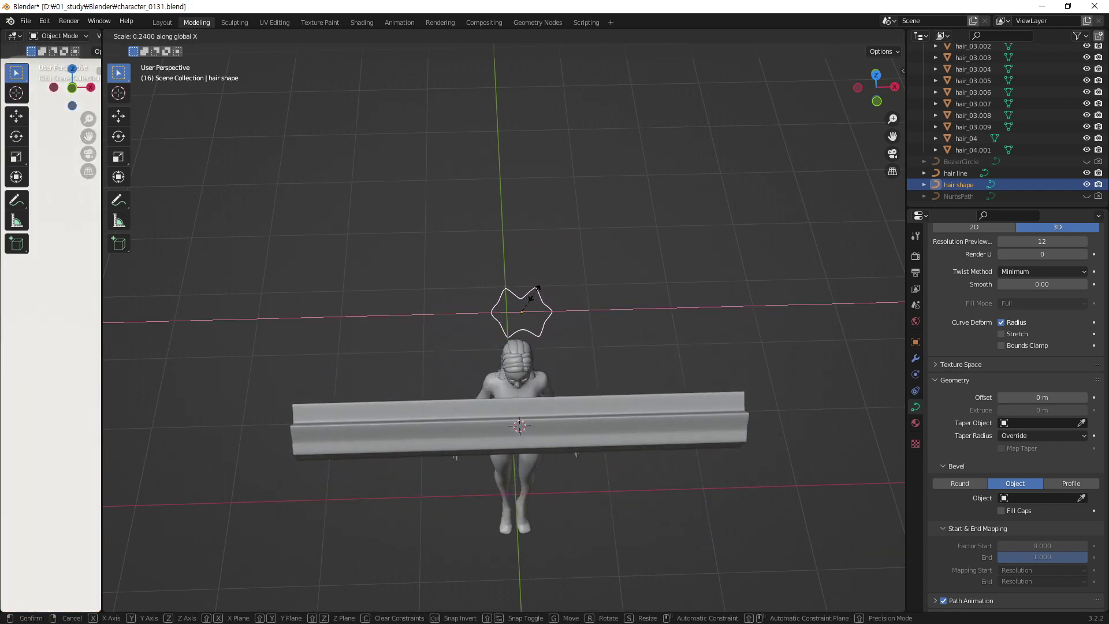
pyautogui.click(538, 297)
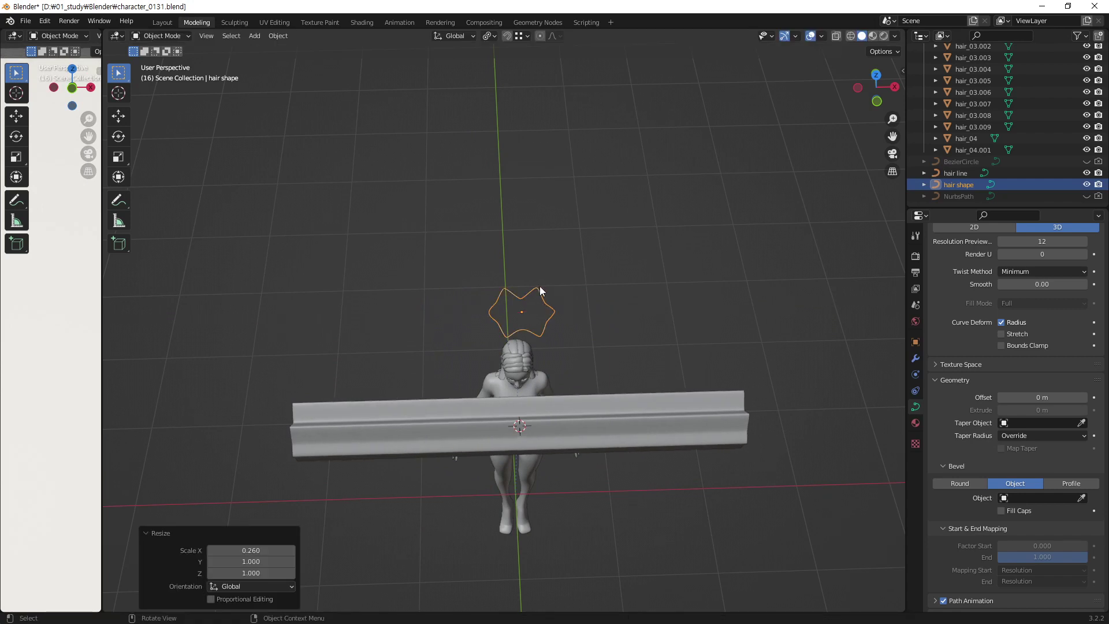
pyautogui.press('s')
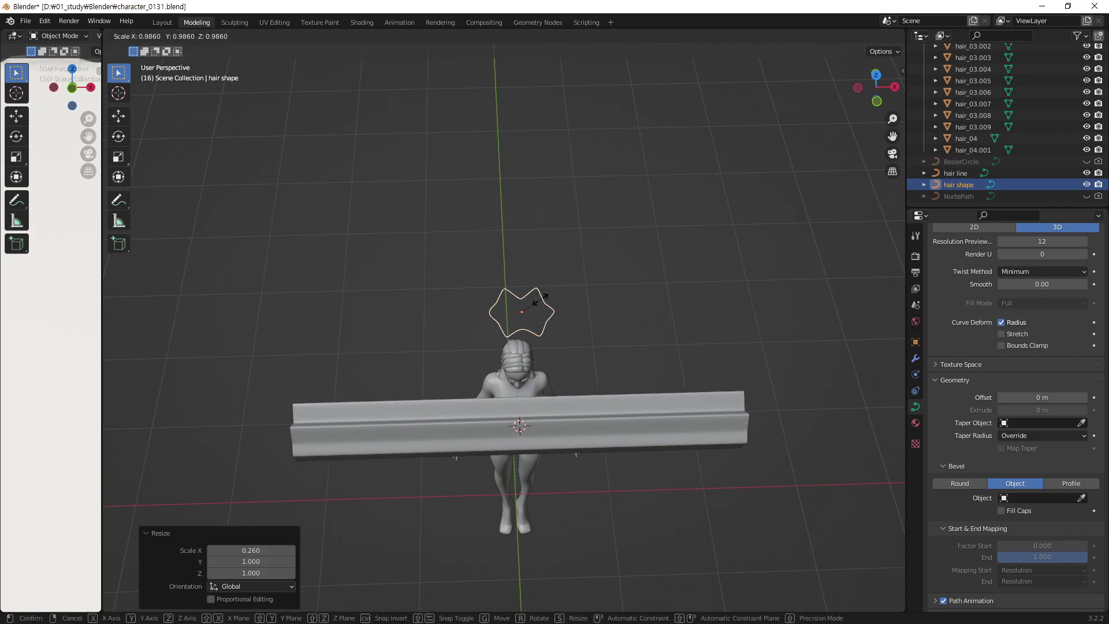
pyautogui.press('y')
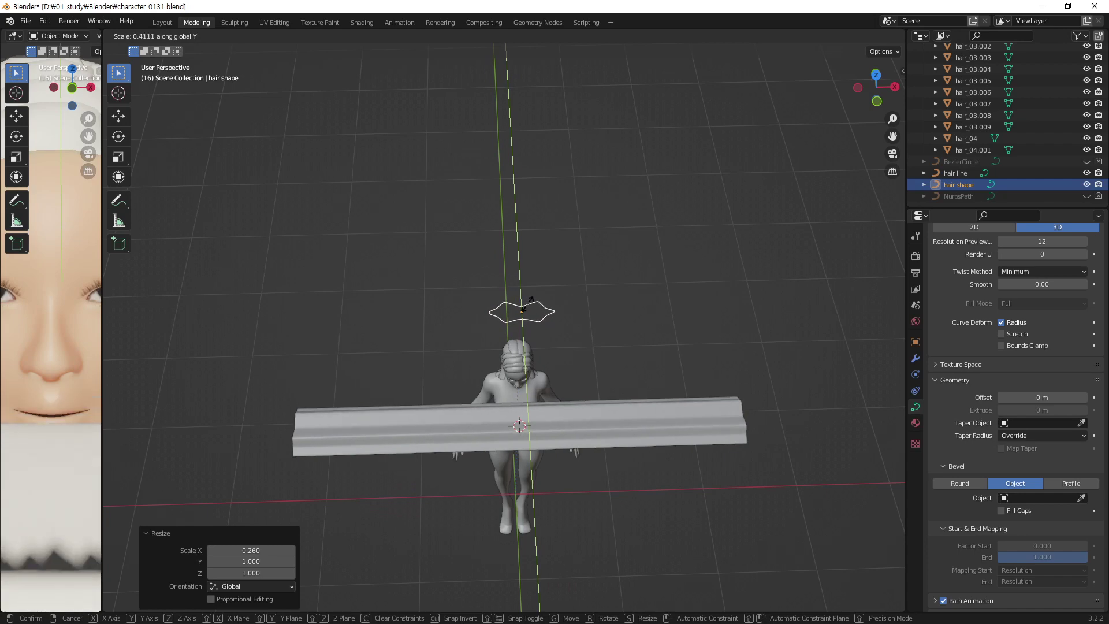
pyautogui.click(529, 306)
# - From a frontal view, lower the hair shape 0.98477 m along Z to head height
pyautogui.moveTo(639, 395)
pyautogui.mouseDown(button='middle')
pyautogui.moveTo(528, 386)
pyautogui.moveTo(500, 424)
pyautogui.moveTo(581, 445)
pyautogui.moveTo(707, 443)
pyautogui.moveTo(719, 417)
pyautogui.moveTo(602, 445)
pyautogui.moveTo(598, 484)
pyautogui.moveTo(643, 389)
pyautogui.moveTo(630, 396)
pyautogui.mouseUp(button='middle')
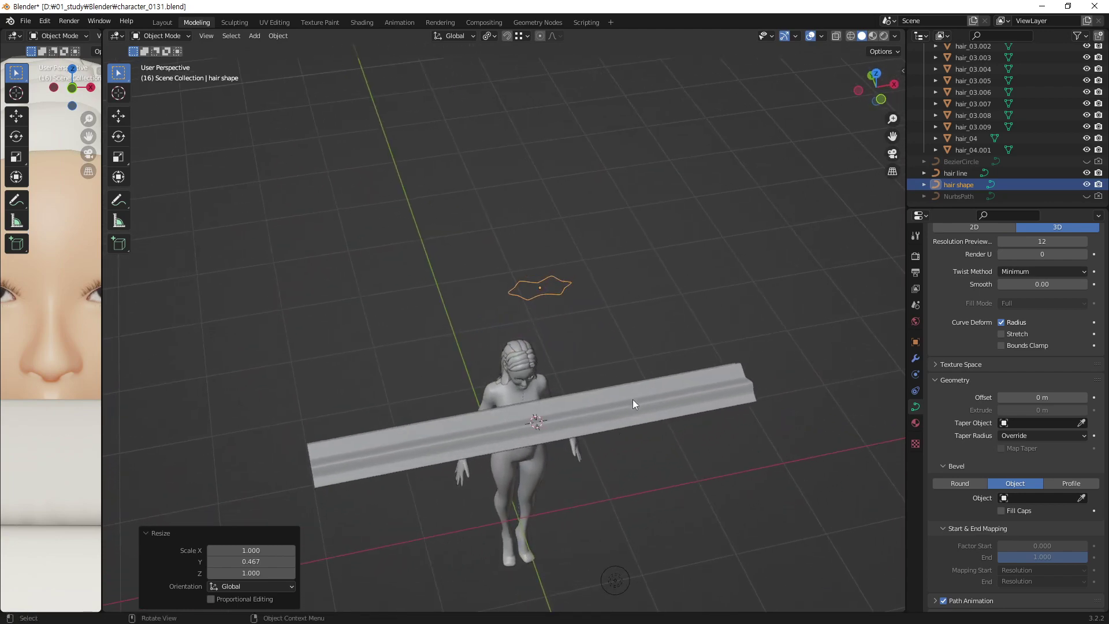
pyautogui.moveTo(754, 448)
pyautogui.mouseDown(button='middle')
pyautogui.moveTo(636, 410)
pyautogui.moveTo(660, 349)
pyautogui.moveTo(709, 419)
pyautogui.moveTo(706, 370)
pyautogui.moveTo(726, 378)
pyautogui.moveTo(689, 336)
pyautogui.mouseUp(button='middle')
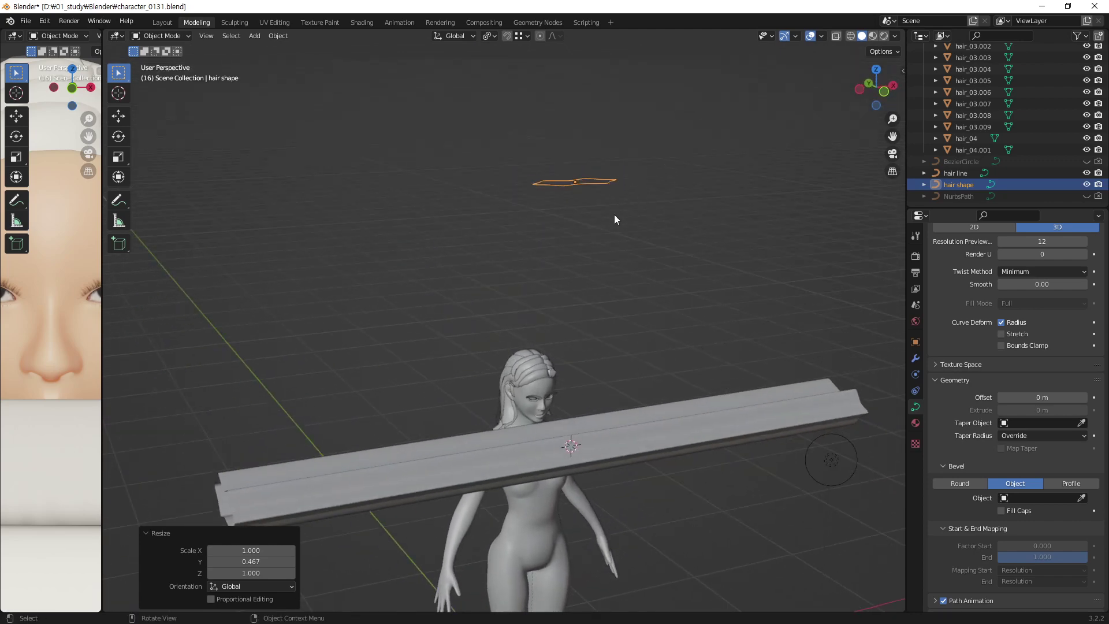
pyautogui.press('g')
pyautogui.press('z')
pyautogui.click(636, 386)
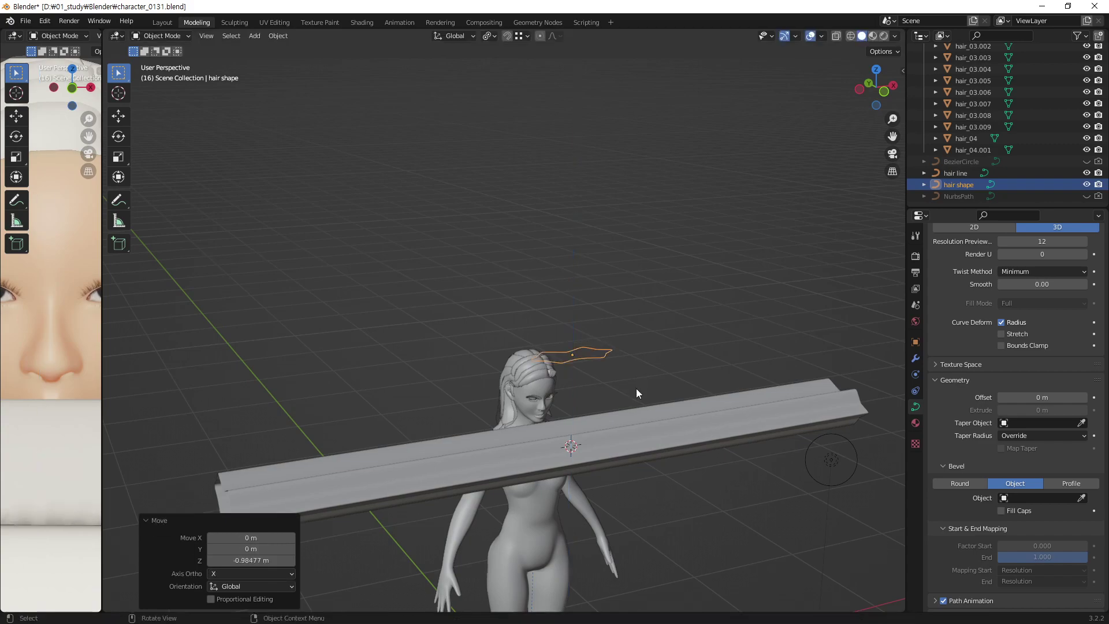
pyautogui.moveTo(636, 388)
pyautogui.mouseDown(button='middle')
pyautogui.moveTo(523, 418)
pyautogui.moveTo(511, 401)
pyautogui.moveTo(597, 414)
pyautogui.moveTo(706, 370)
pyautogui.moveTo(736, 399)
pyautogui.moveTo(582, 419)
pyautogui.moveTo(460, 405)
pyautogui.moveTo(597, 454)
pyautogui.mouseUp(button='middle')
# - Select the hair shape profile curve from above the head and enter Edit Mode
pyautogui.click(737, 426)
pyautogui.scroll(3, 598, 455)
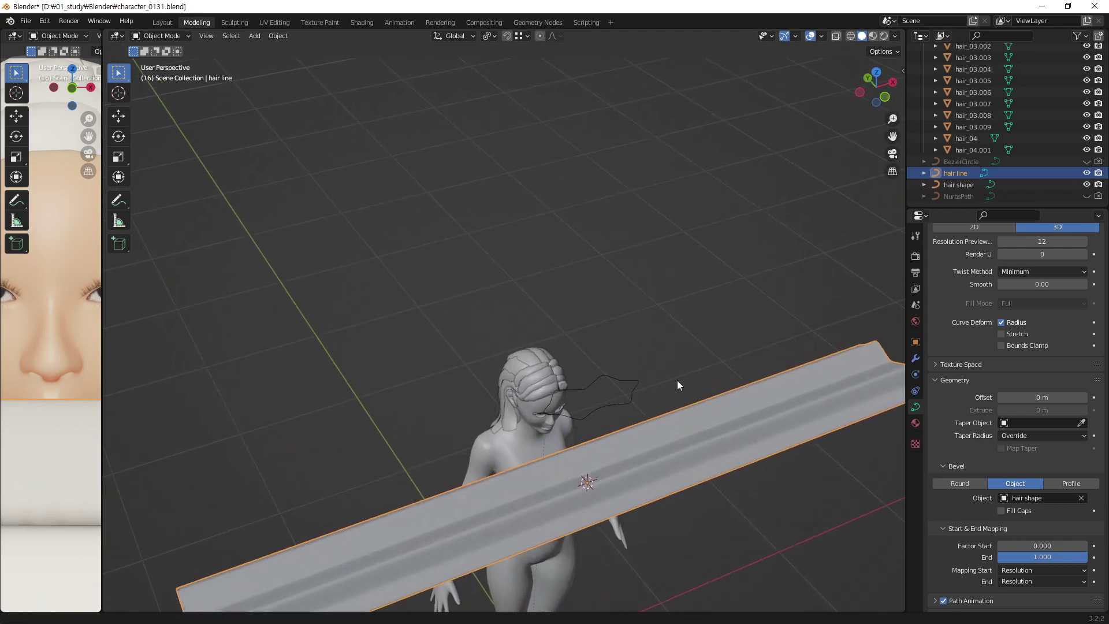
pyautogui.scroll(2, 677, 380)
pyautogui.moveTo(795, 332)
pyautogui.mouseDown(button='middle')
pyautogui.moveTo(636, 432)
pyautogui.moveTo(490, 356)
pyautogui.moveTo(585, 369)
pyautogui.moveTo(643, 396)
pyautogui.moveTo(706, 371)
pyautogui.moveTo(716, 404)
pyautogui.moveTo(597, 421)
pyautogui.moveTo(555, 362)
pyautogui.mouseUp(button='middle')
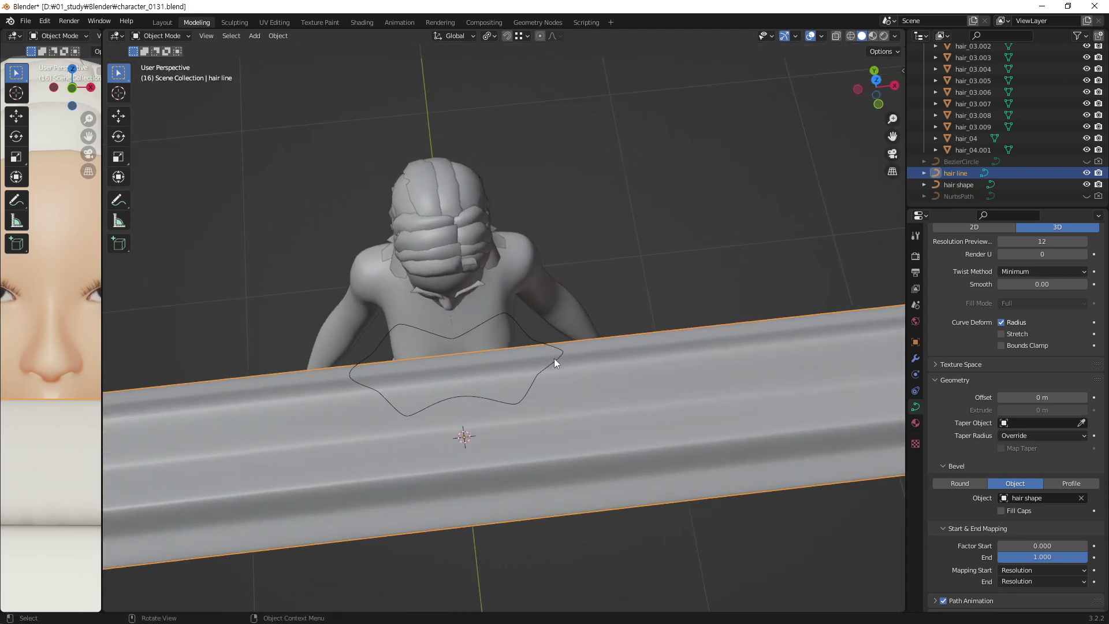
pyautogui.click(524, 332)
pyautogui.press('Tab')
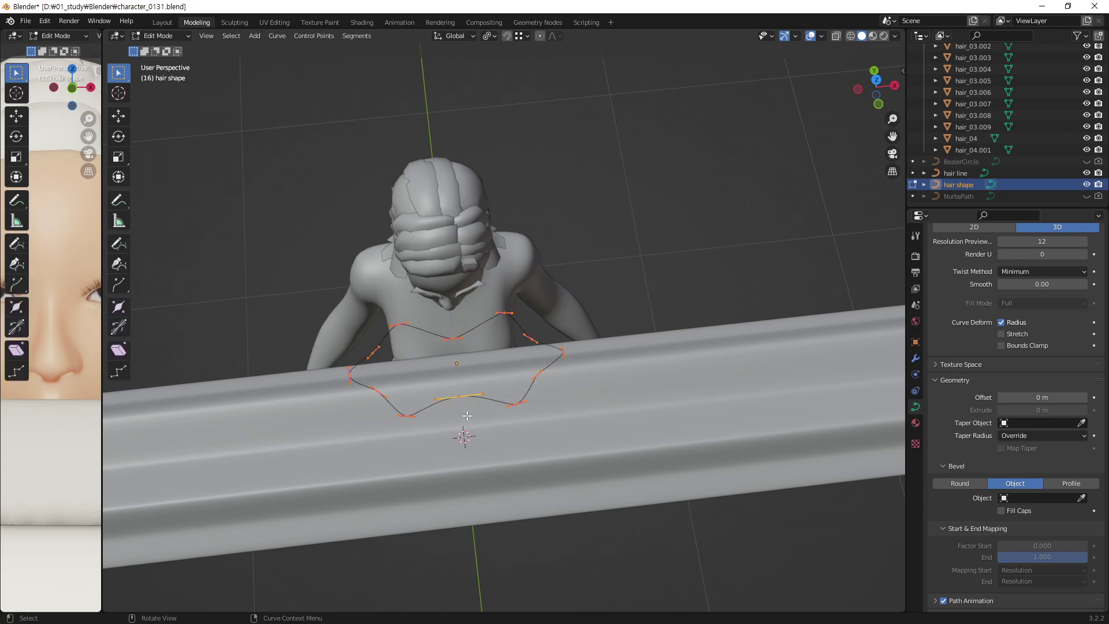
# - Scale the profile's selected lower-edge points down to 0.363
pyautogui.click(466, 398)
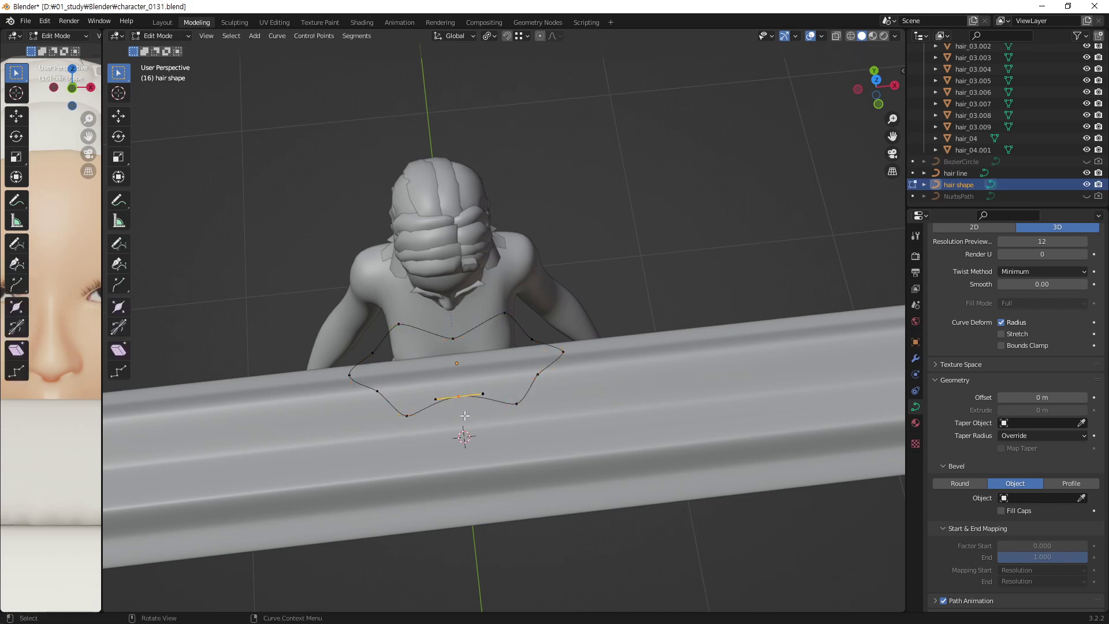
pyautogui.press('s')
pyautogui.click(629, 316)
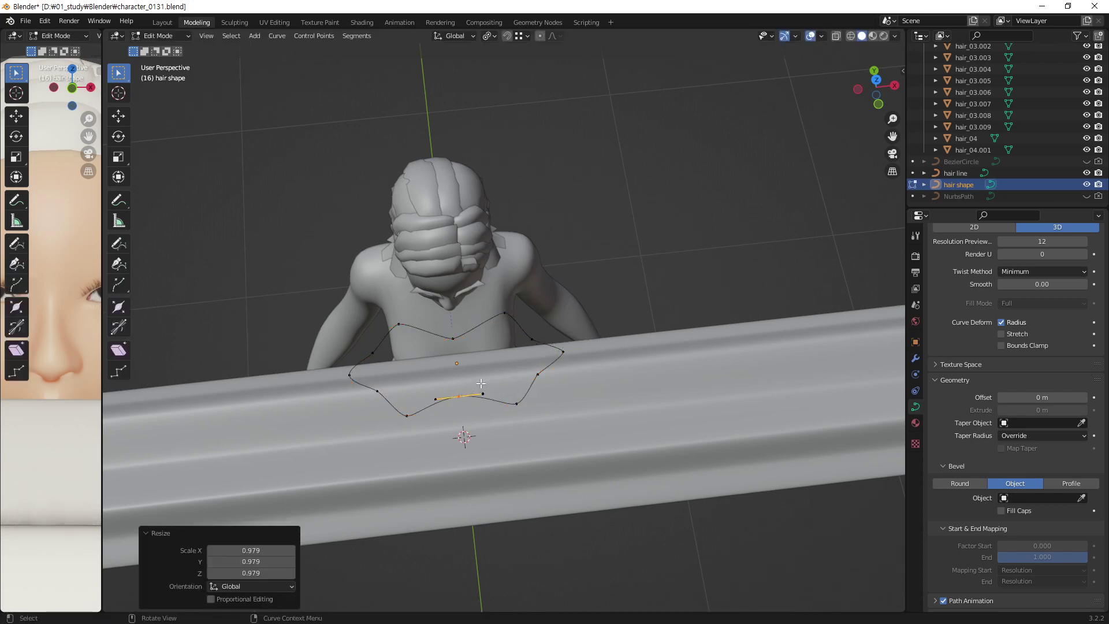
pyautogui.press('s')
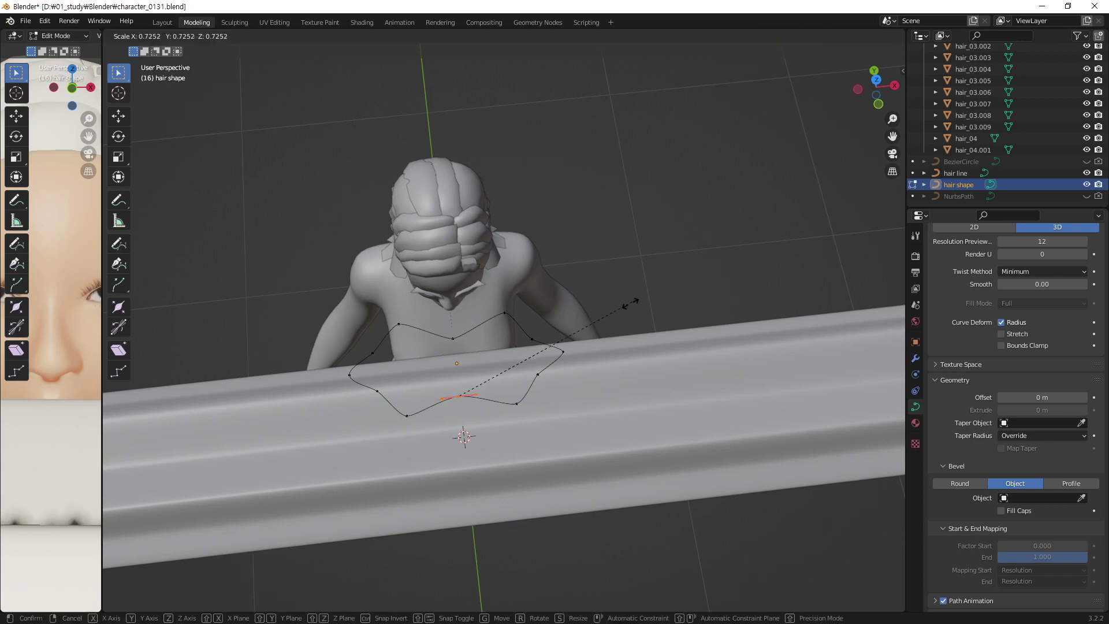
pyautogui.click(543, 346)
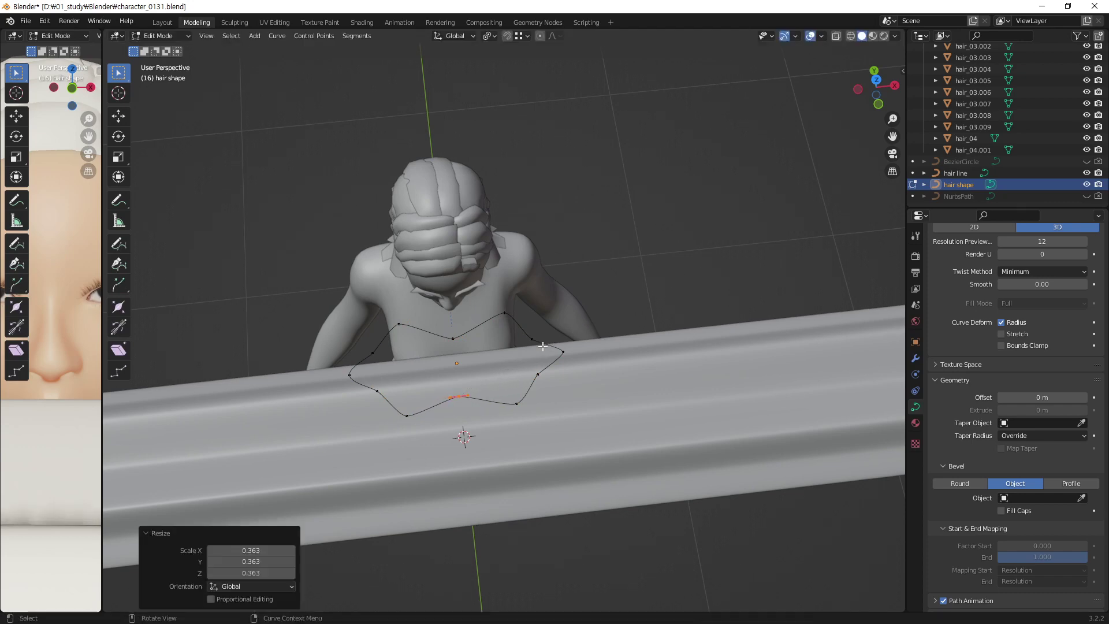
pyautogui.moveTo(480, 379); pyautogui.dragTo(507, 415, button='middle')
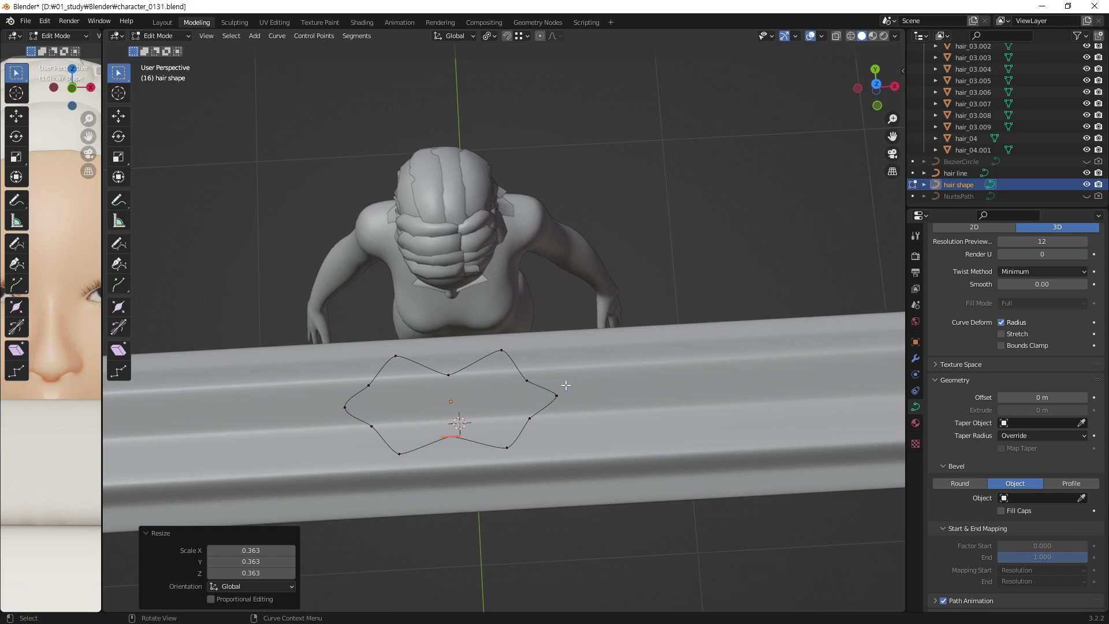
# - Switch to the Annotate tool and sketch guide marks around the profile's points
pyautogui.hotkey('shift', 'space')
pyautogui.press('d')
pyautogui.moveTo(534, 363); pyautogui.dragTo(550, 354)
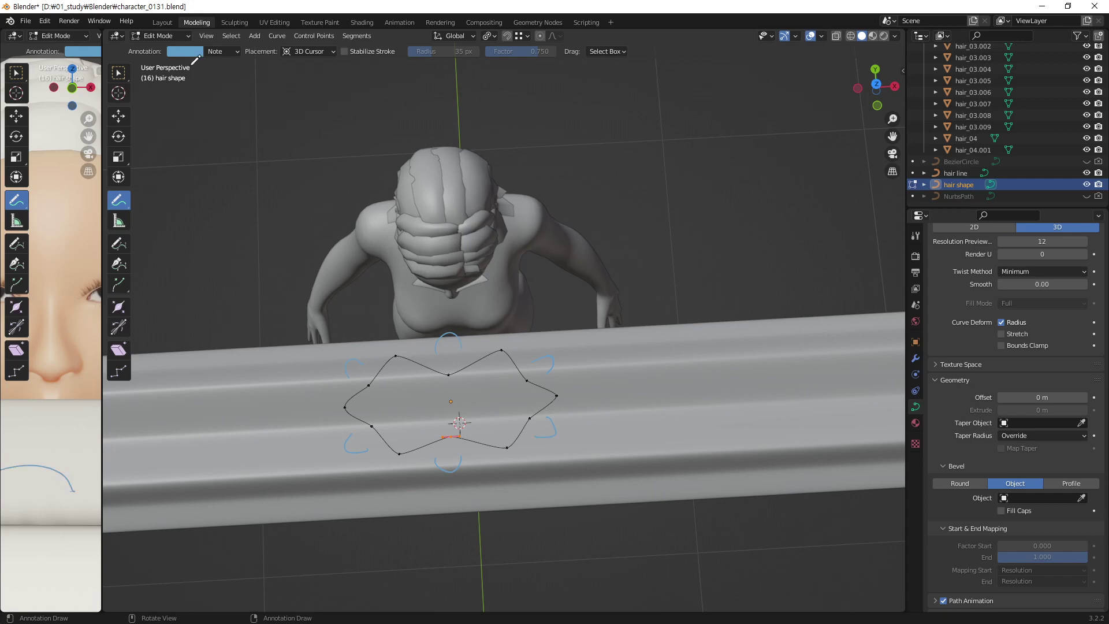
# - Make the annotation colour red, then delete the Note annotation layer to clear the marks
pyautogui.click(192, 50)
pyautogui.click(227, 149)
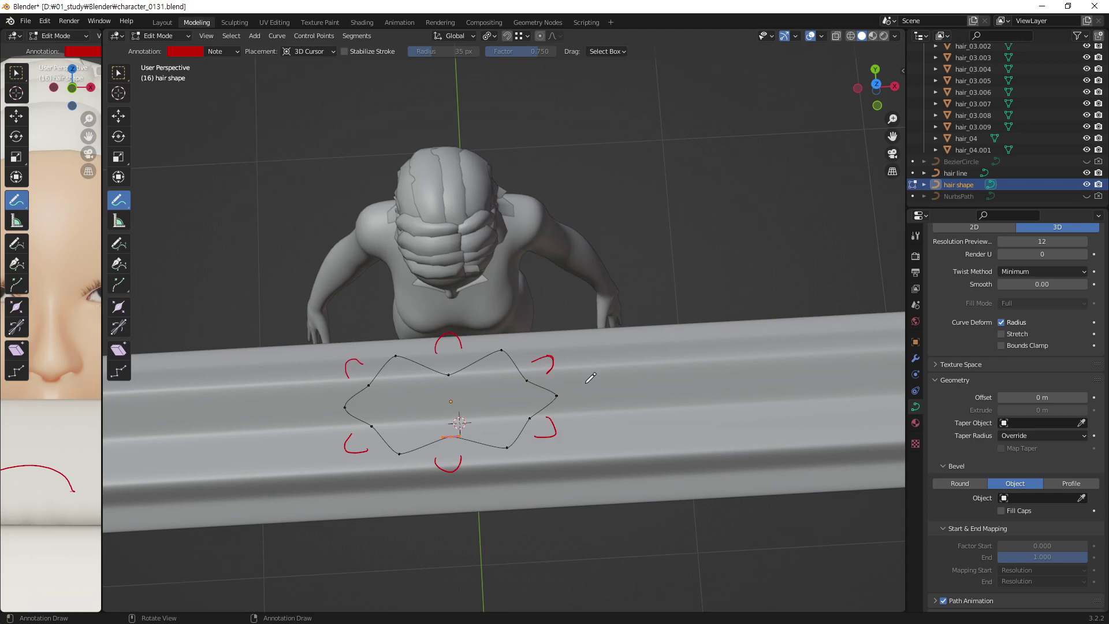
pyautogui.click(237, 52)
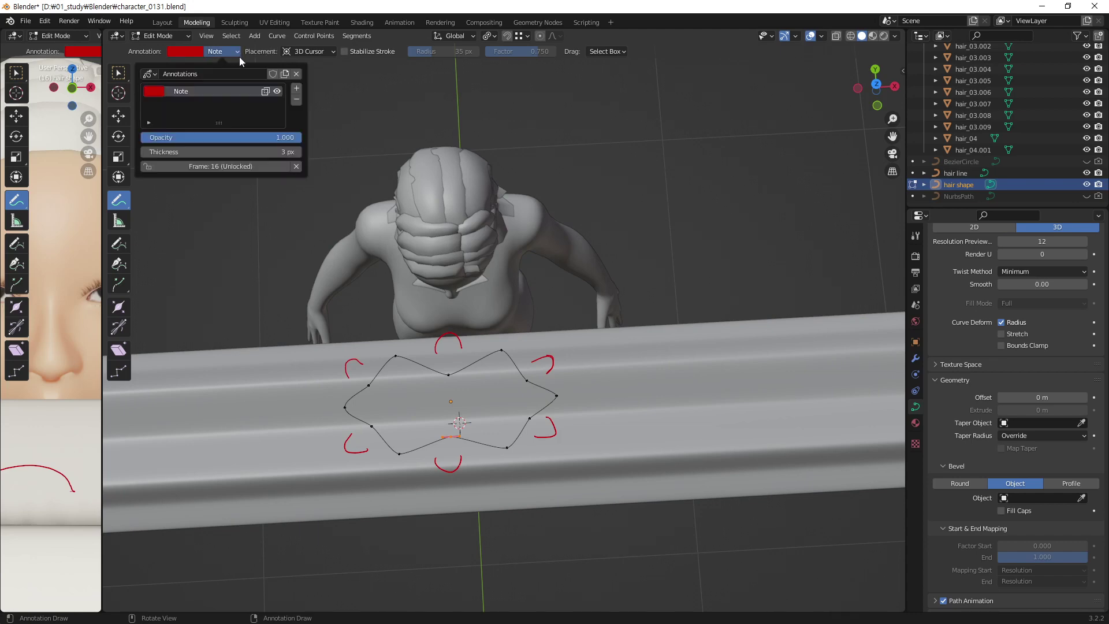
pyautogui.click(300, 101)
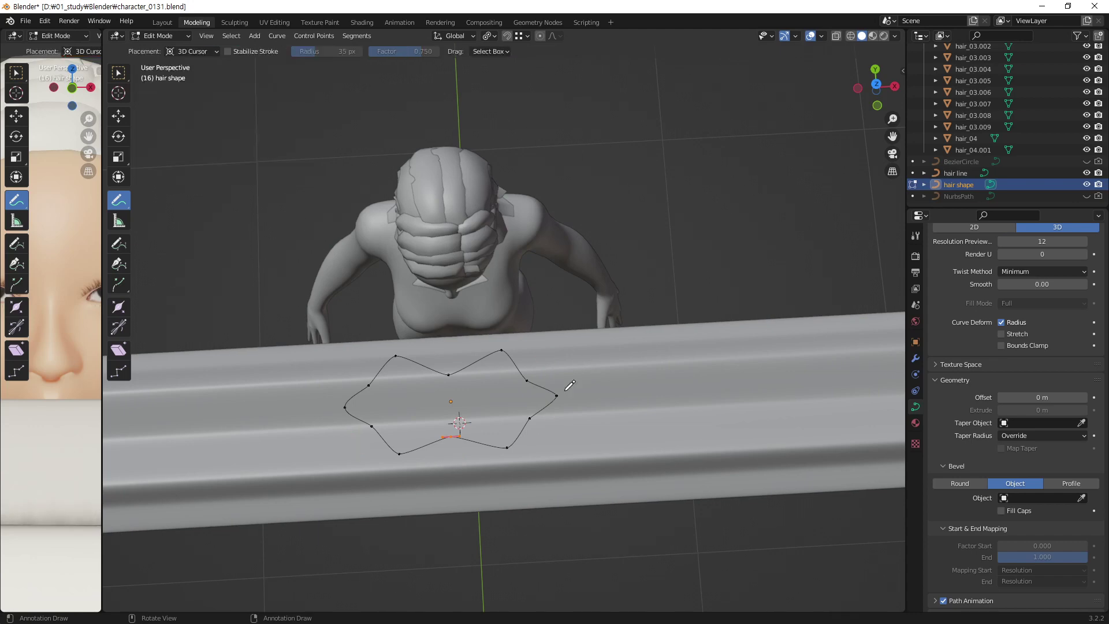
pyautogui.moveTo(512, 412); pyautogui.dragTo(480, 372, button='middle')
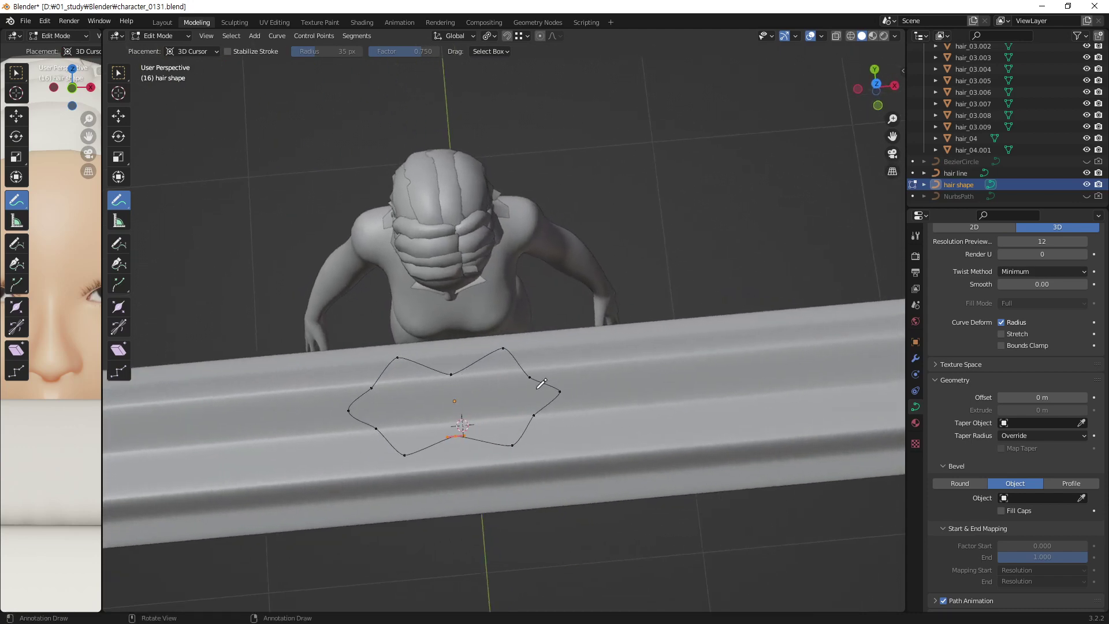
# - Box-select the profile's right-side points and place a copy beside the outline in top view
pyautogui.press('w')
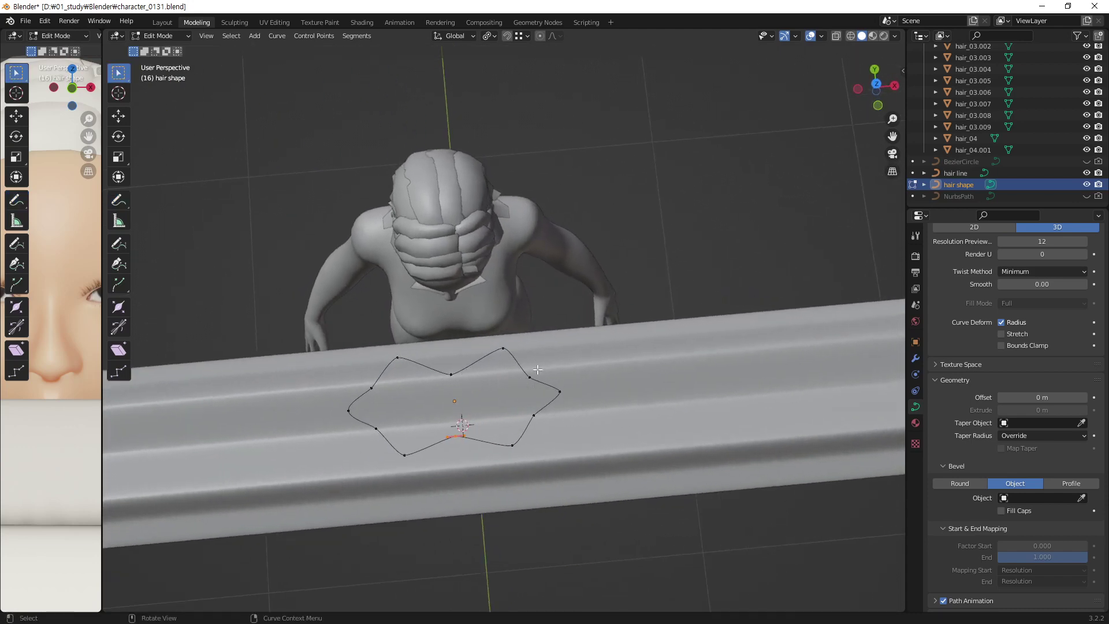
pyautogui.moveTo(571, 365); pyautogui.dragTo(516, 424)
pyautogui.press('KP_7')
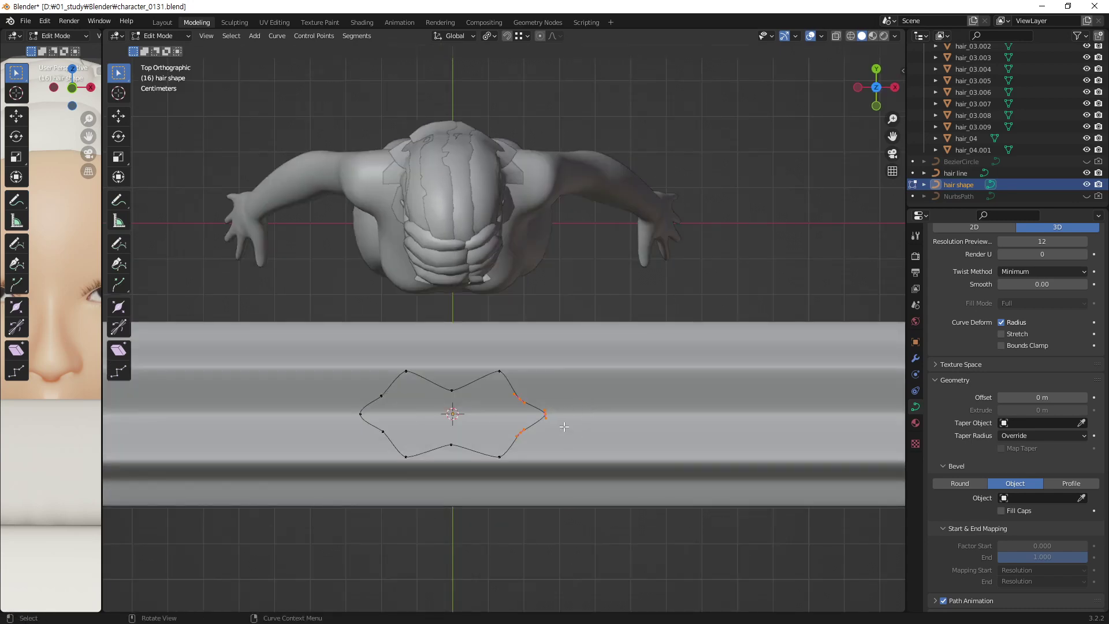
pyautogui.press('g')
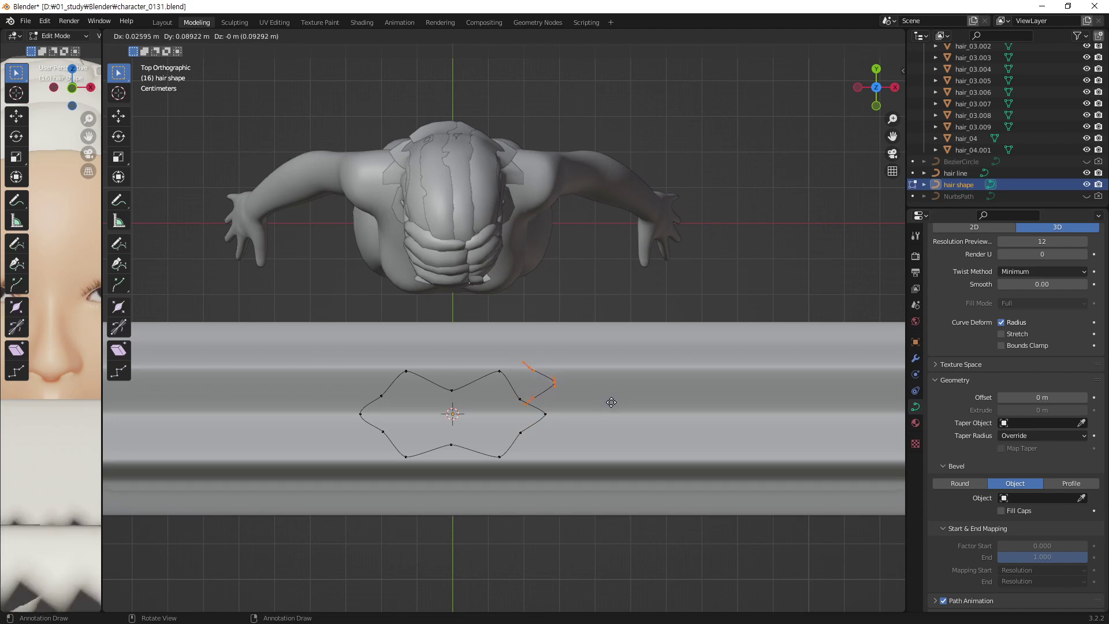
pyautogui.click(609, 410)
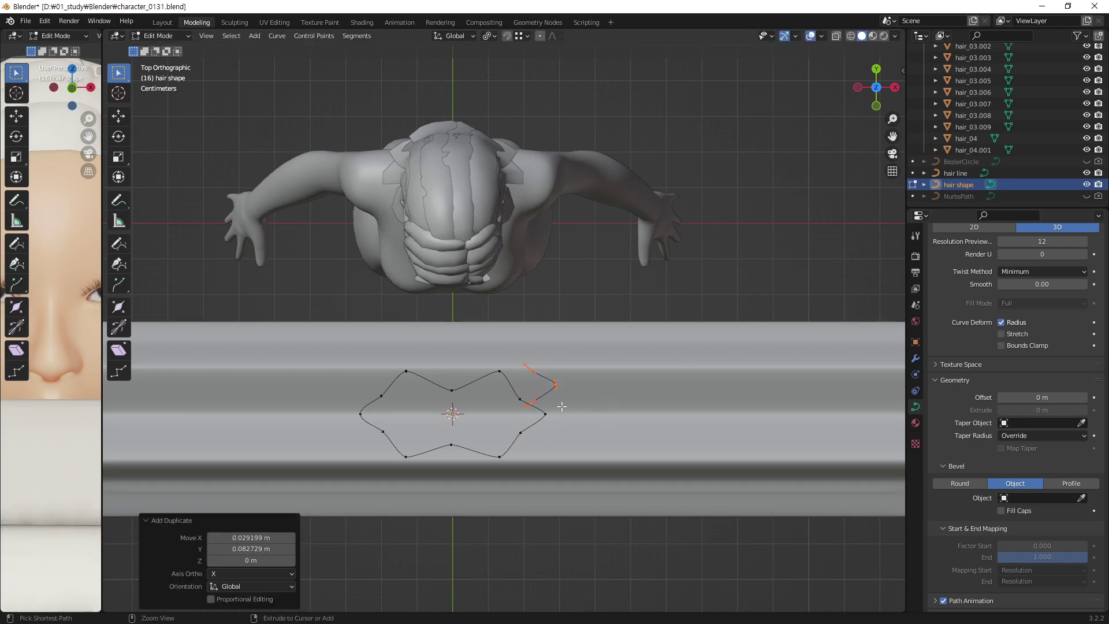
pyautogui.scroll(2, 572, 385)
pyautogui.scroll(2, 645, 312)
pyautogui.keyDown('shift'); pyautogui.moveTo(652, 385); pyautogui.dragTo(637, 350, button='middle'); pyautogui.keyUp('shift')
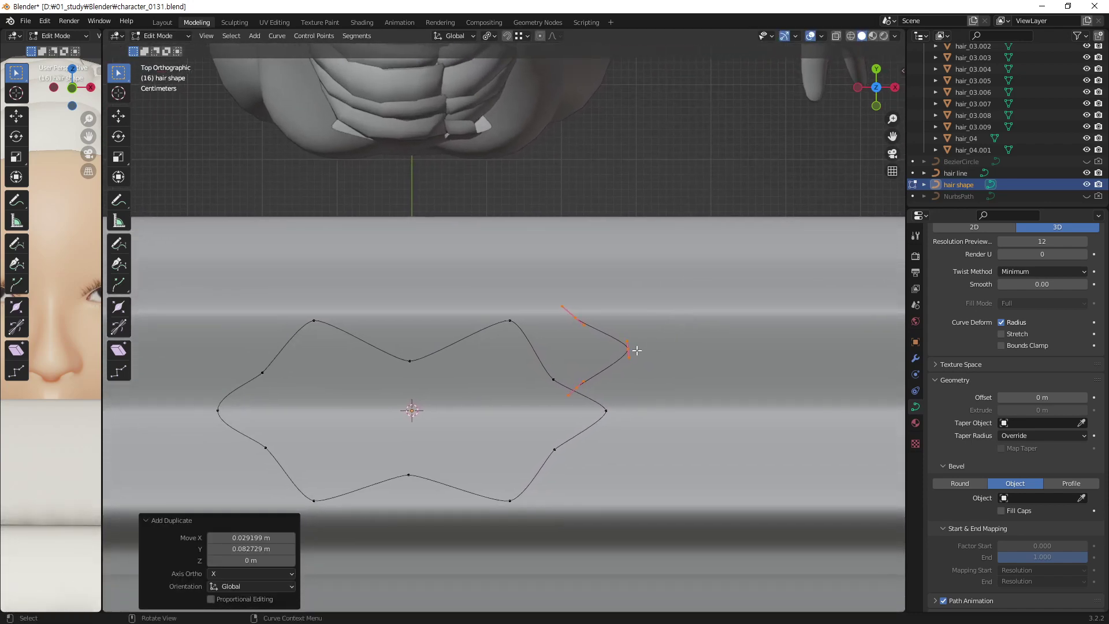
# - Reposition the copy's outer end, lower point and top end to shape a curved strand
pyautogui.click(586, 348)
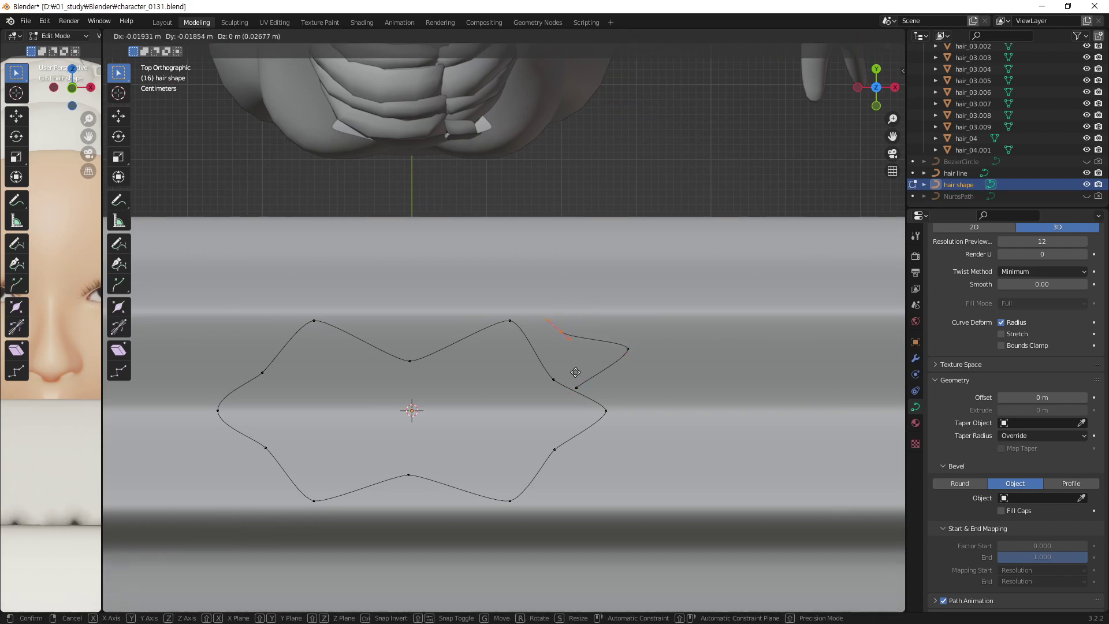
pyautogui.click(628, 348)
pyautogui.press('g')
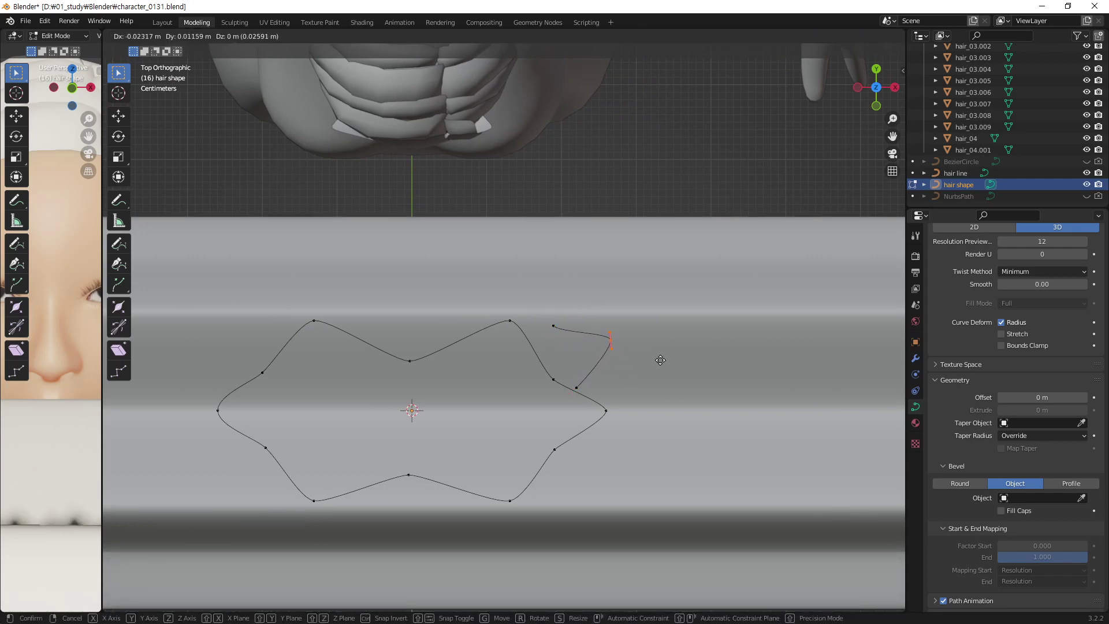
pyautogui.click(658, 358)
pyautogui.click(578, 387)
pyautogui.press('g')
pyautogui.click(655, 392)
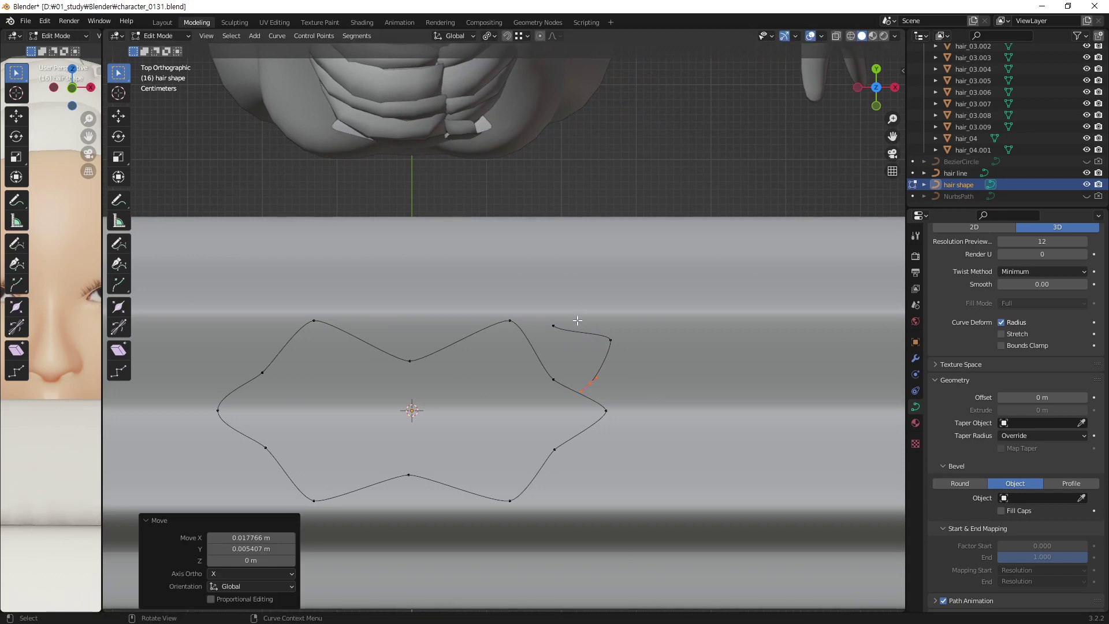
pyautogui.click(573, 323)
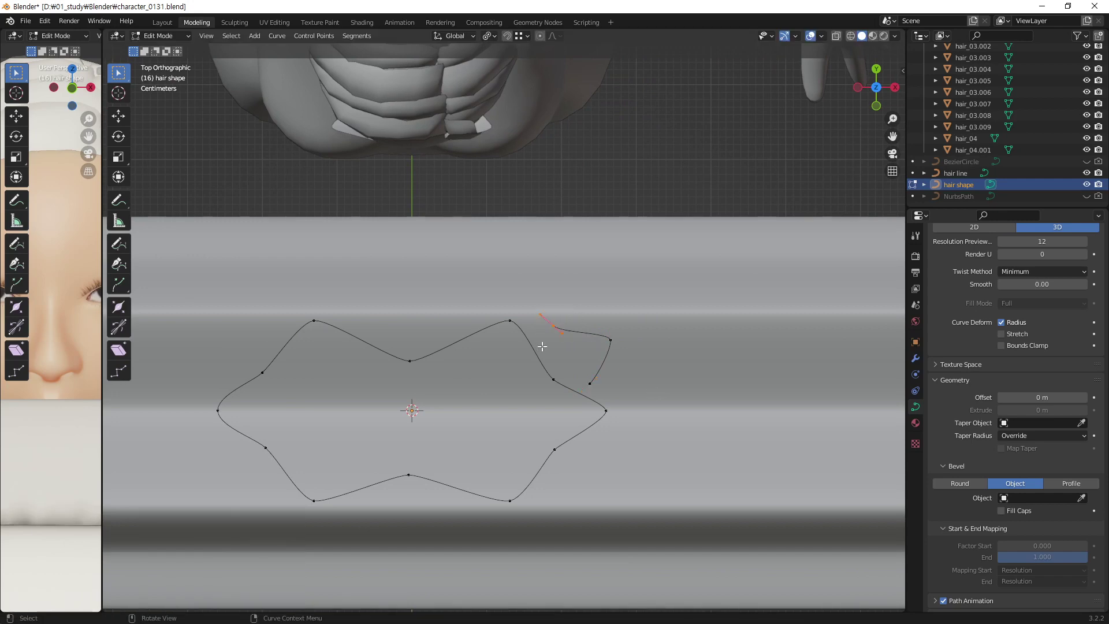
pyautogui.press('g')
pyautogui.click(601, 324)
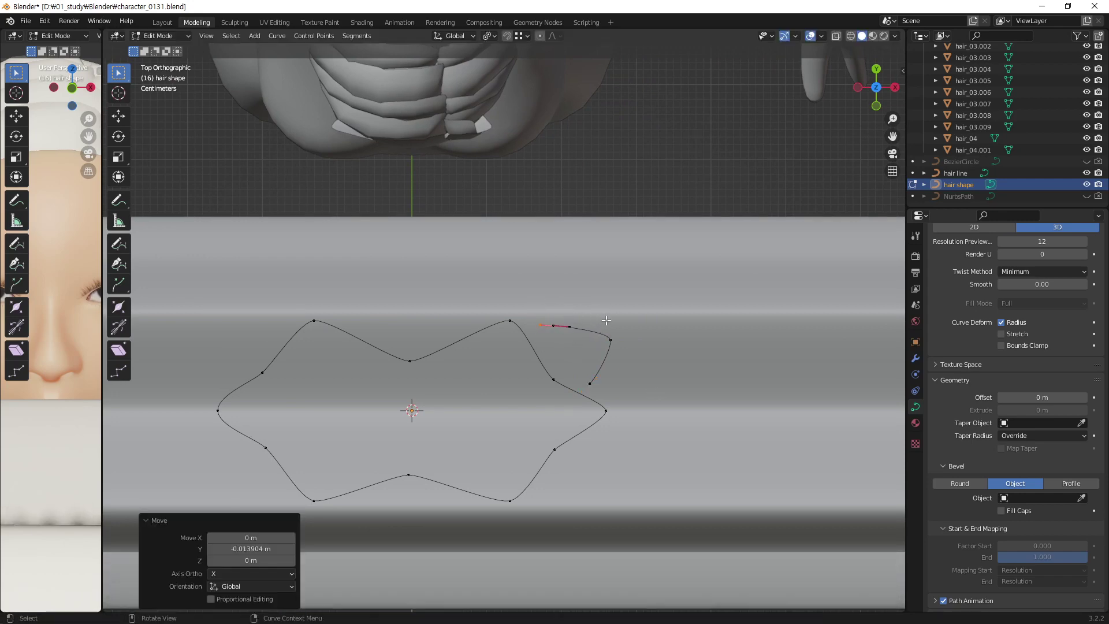
# - Shift the right point along X, nudge the lower end, then duplicate the whole strand
pyautogui.click(611, 340)
pyautogui.press('g')
pyautogui.press('x')
pyautogui.click(644, 372)
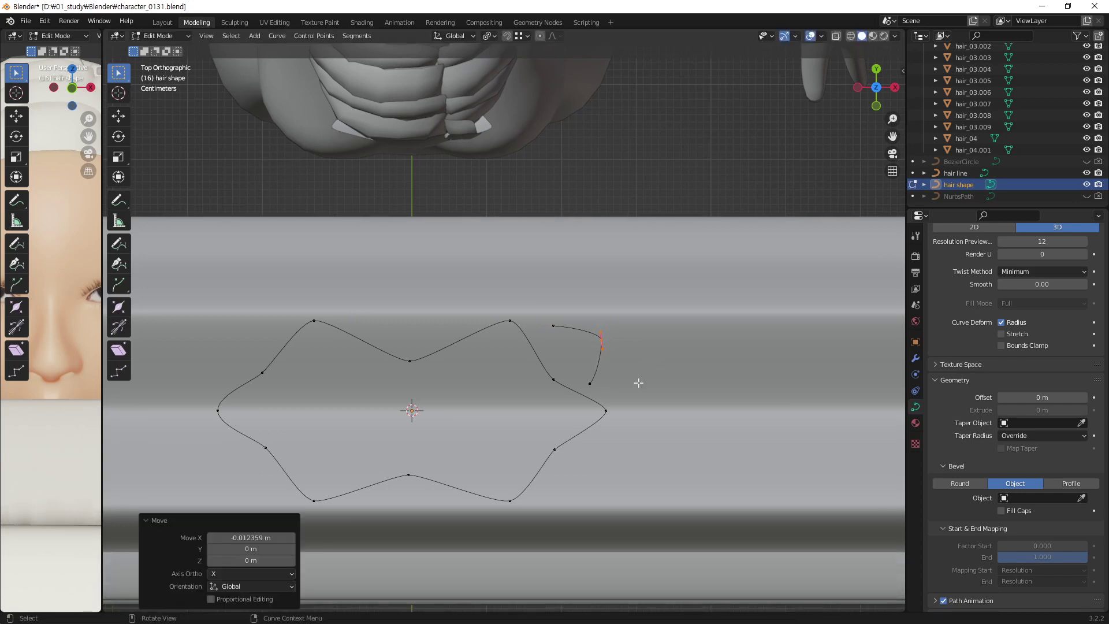
pyautogui.moveTo(611, 380); pyautogui.dragTo(578, 393)
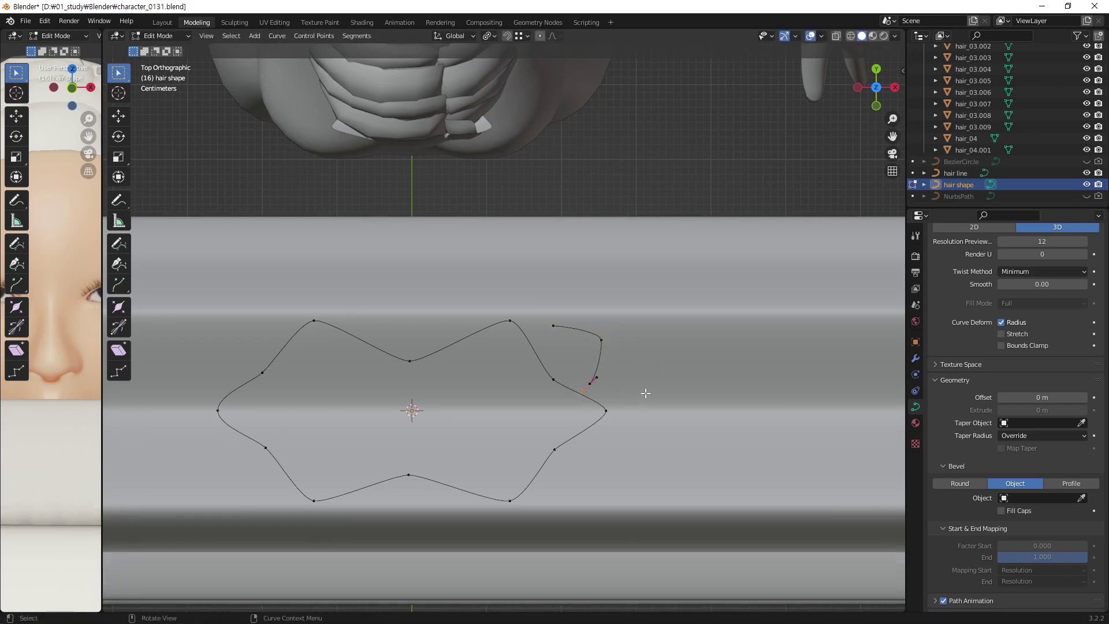
pyautogui.press('g')
pyautogui.click(607, 368)
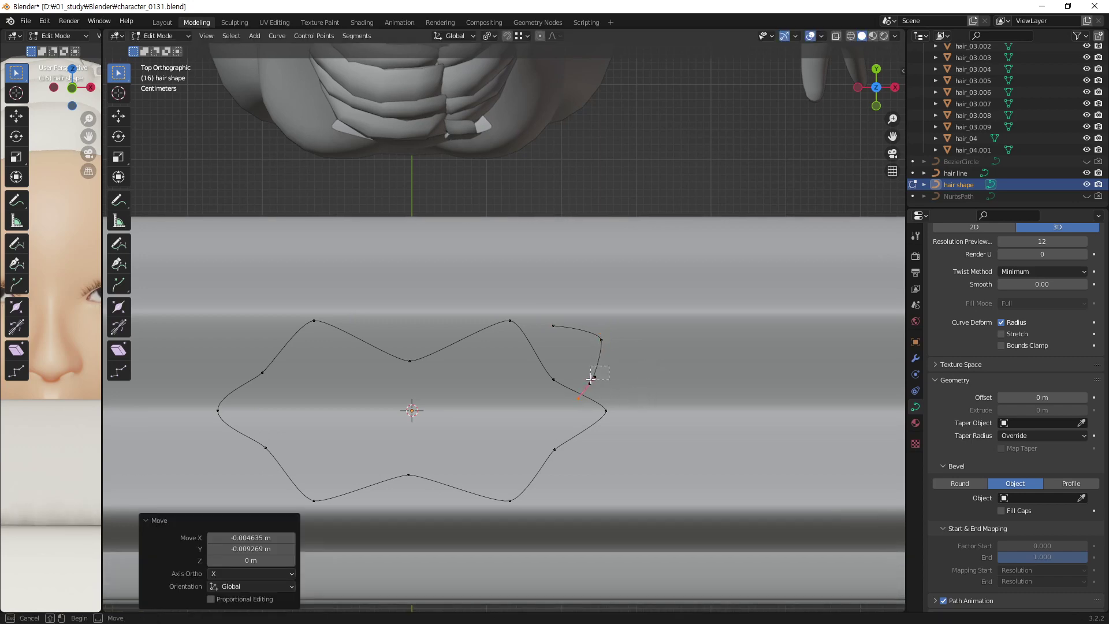
pyautogui.press('g')
pyautogui.click(628, 382)
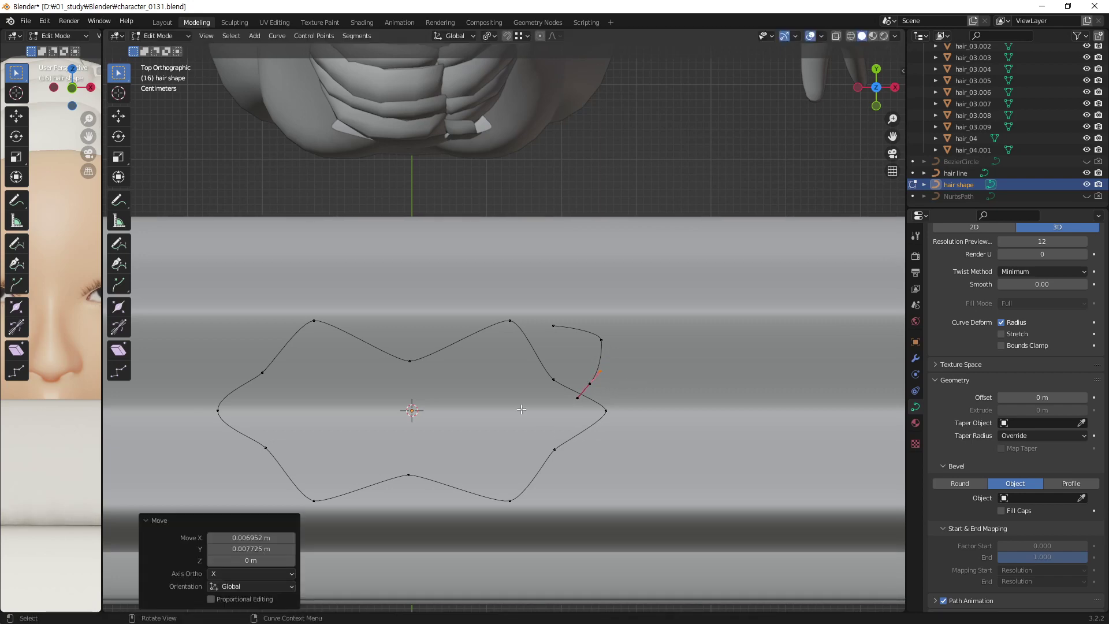
pyautogui.moveTo(547, 307)
pyautogui.mouseDown()
pyautogui.moveTo(626, 359)
pyautogui.moveTo(613, 367)
pyautogui.mouseUp()
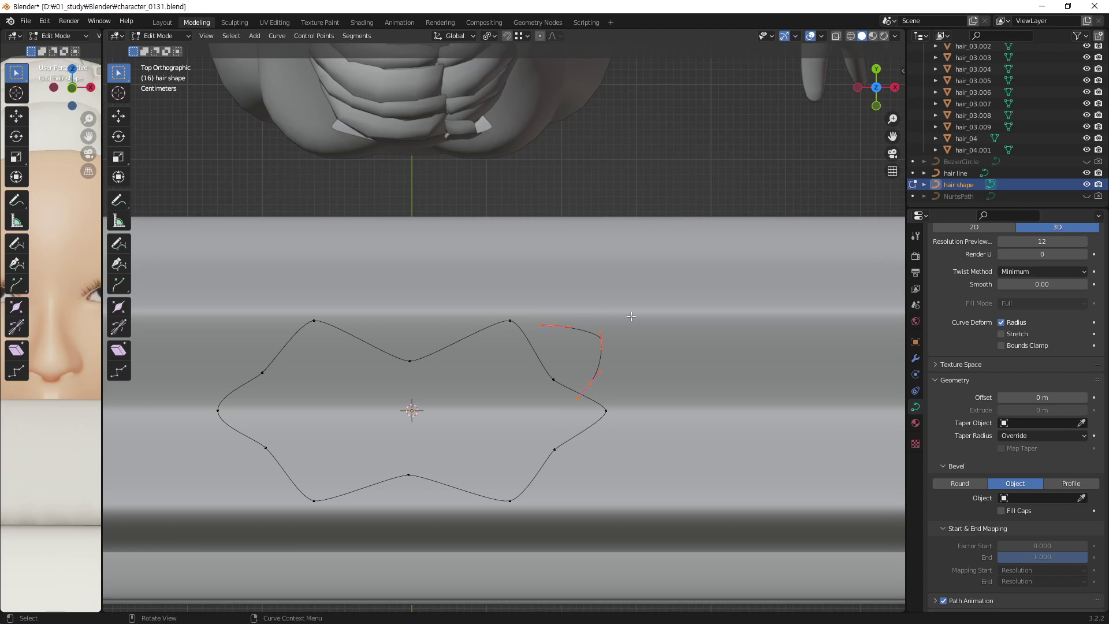
pyautogui.hotkey('shift', 'd')
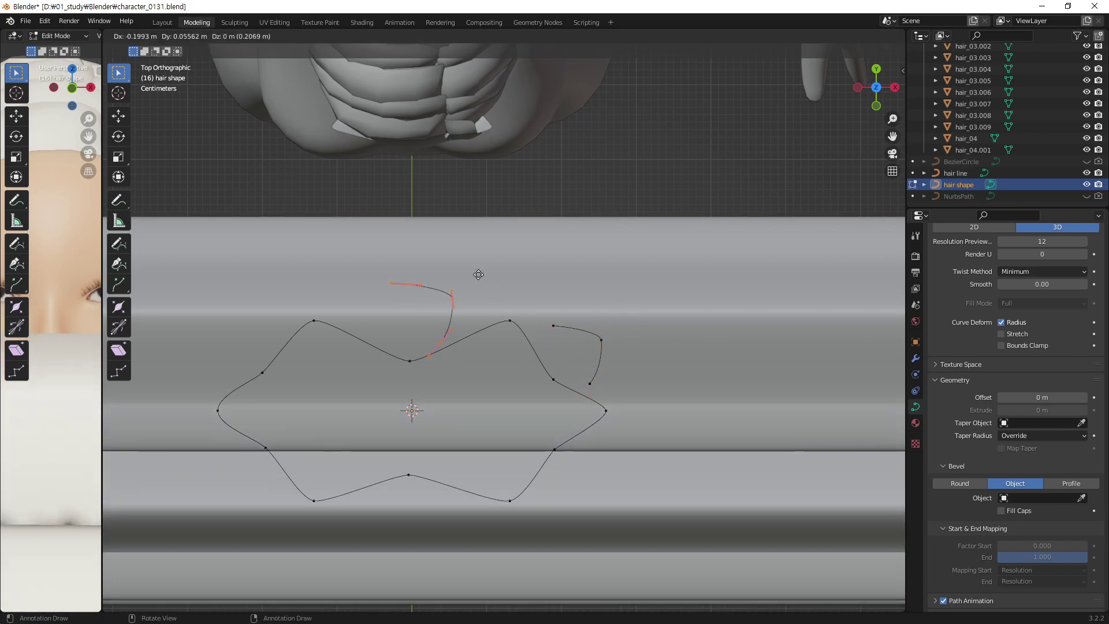
# - Place the duplicated piece above the outline and reposition its end and top point
pyautogui.click(473, 268)
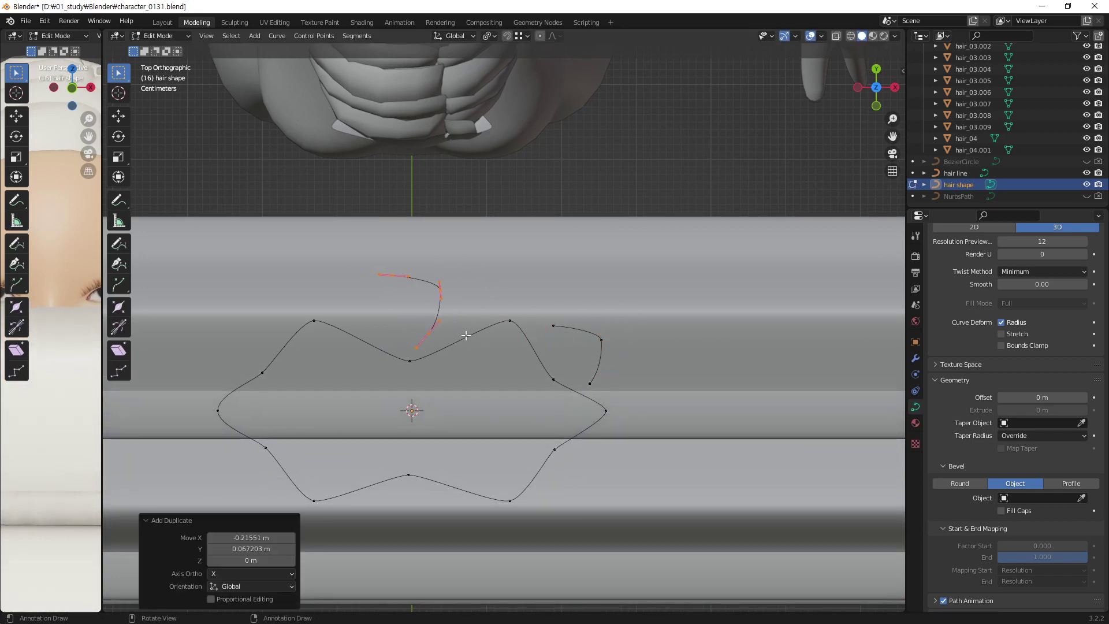
pyautogui.click(407, 276)
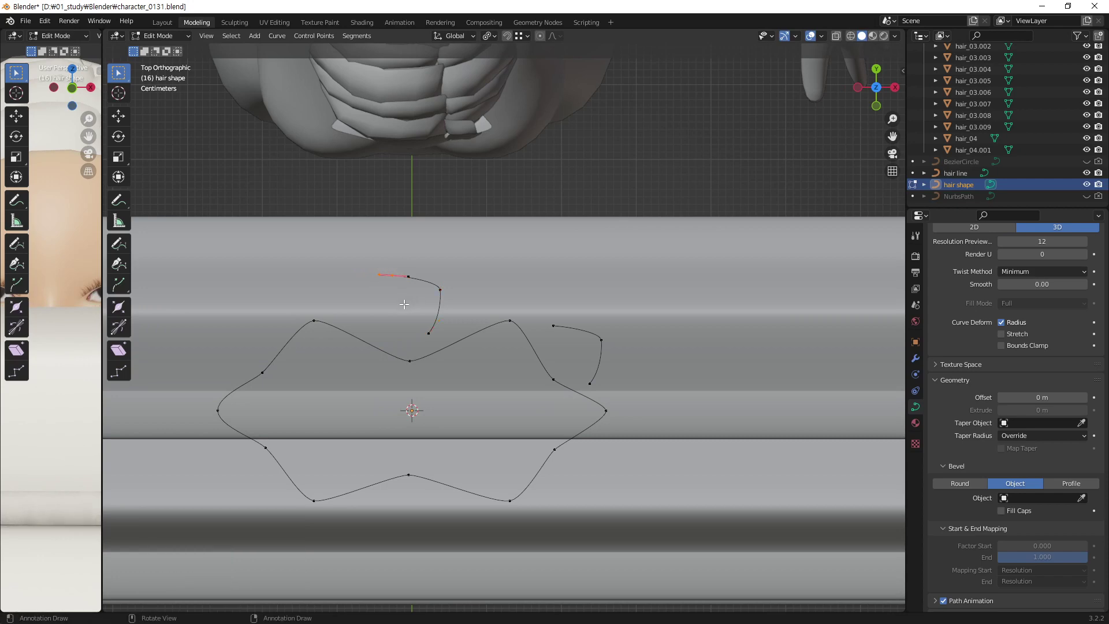
pyautogui.click(383, 332)
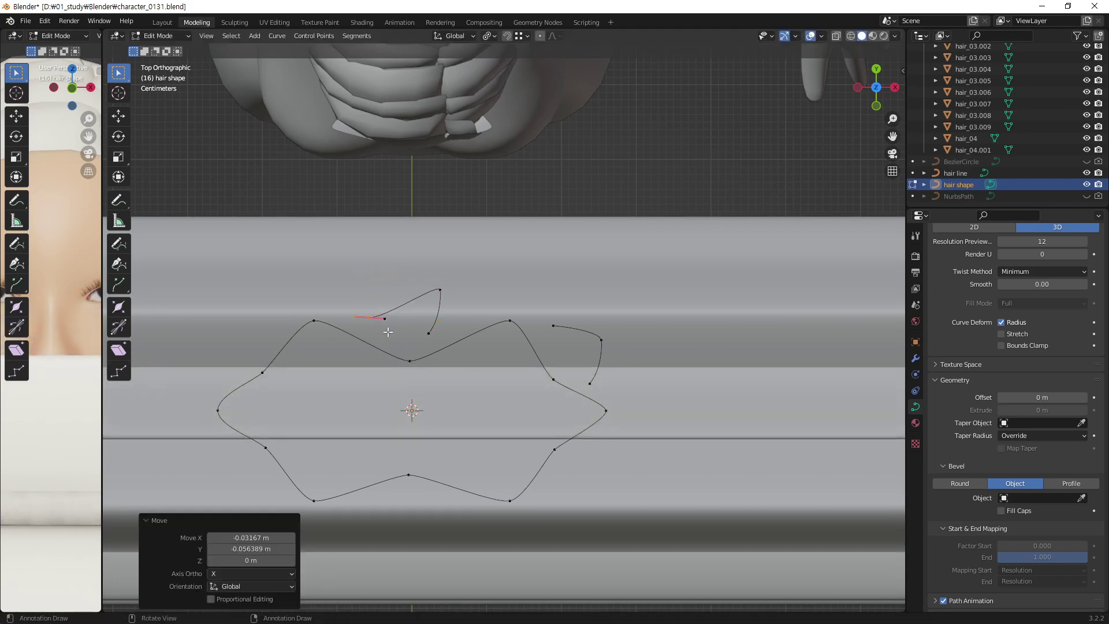
pyautogui.click(440, 289)
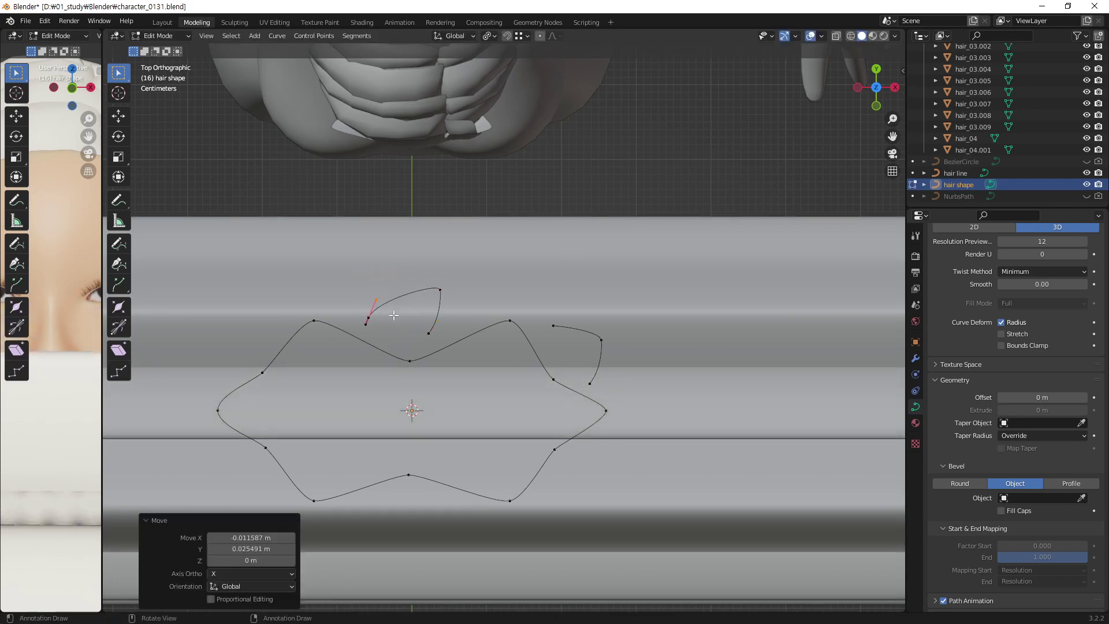
pyautogui.press('g')
pyautogui.click(439, 303)
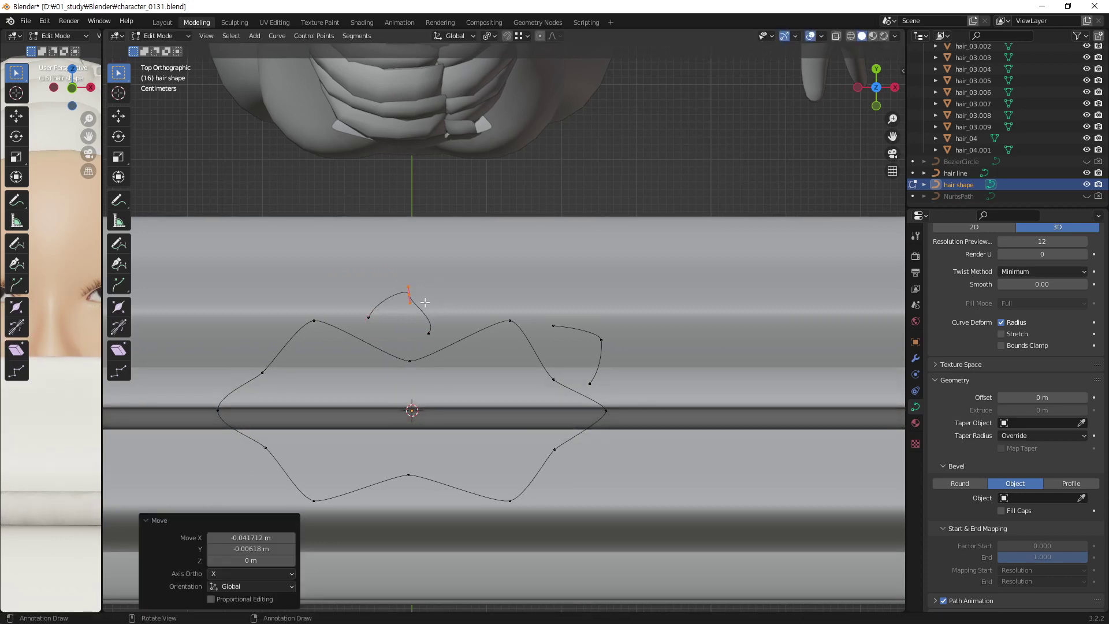
# - Adjust the top point's handles to bend the piece into a small arch
pyautogui.click(397, 323)
pyautogui.press('g')
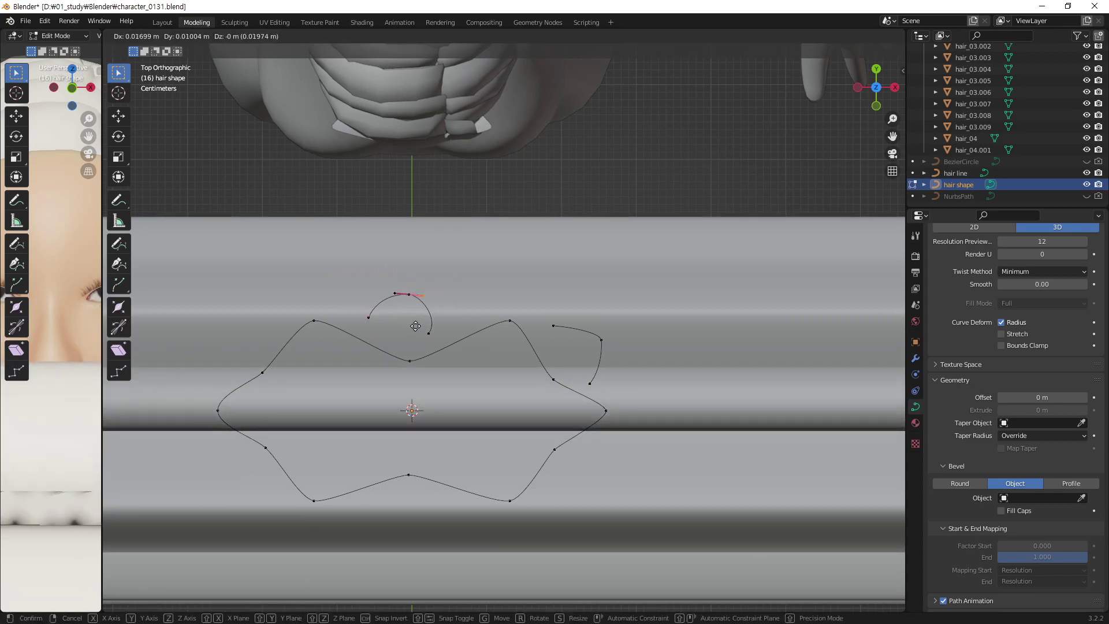
pyautogui.click(430, 330)
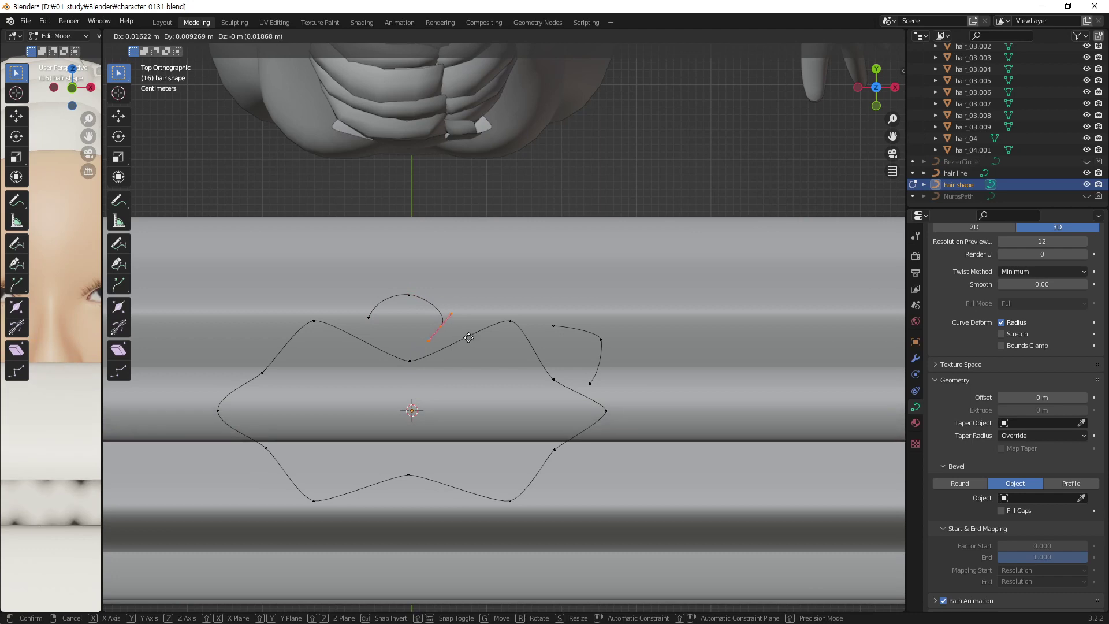
pyautogui.moveTo(433, 330); pyautogui.dragTo(440, 327)
pyautogui.press('g')
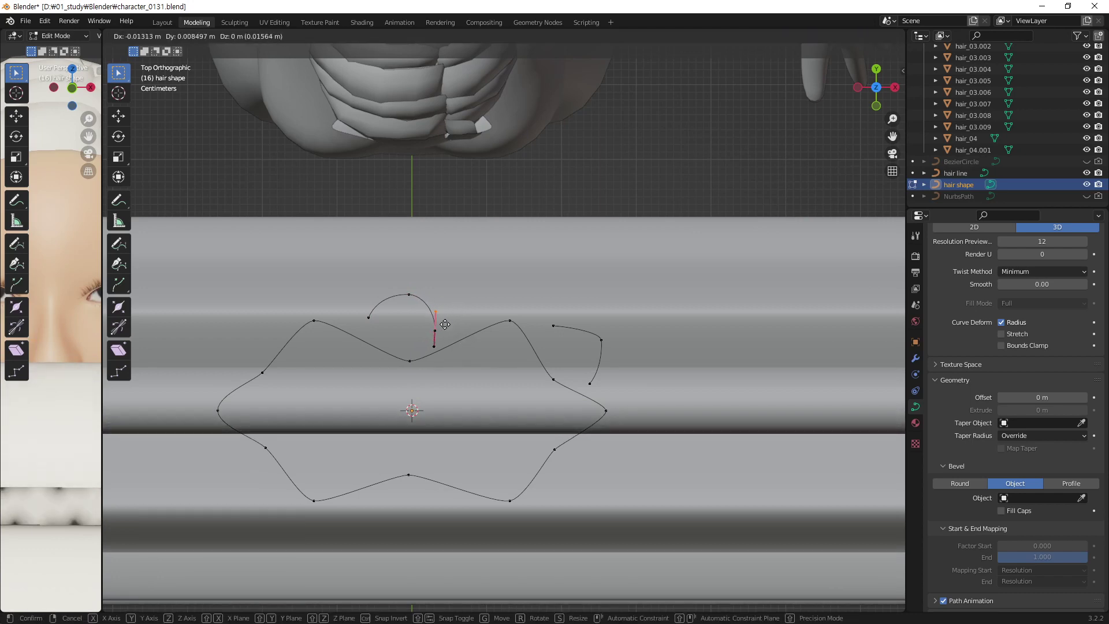
pyautogui.click(445, 325)
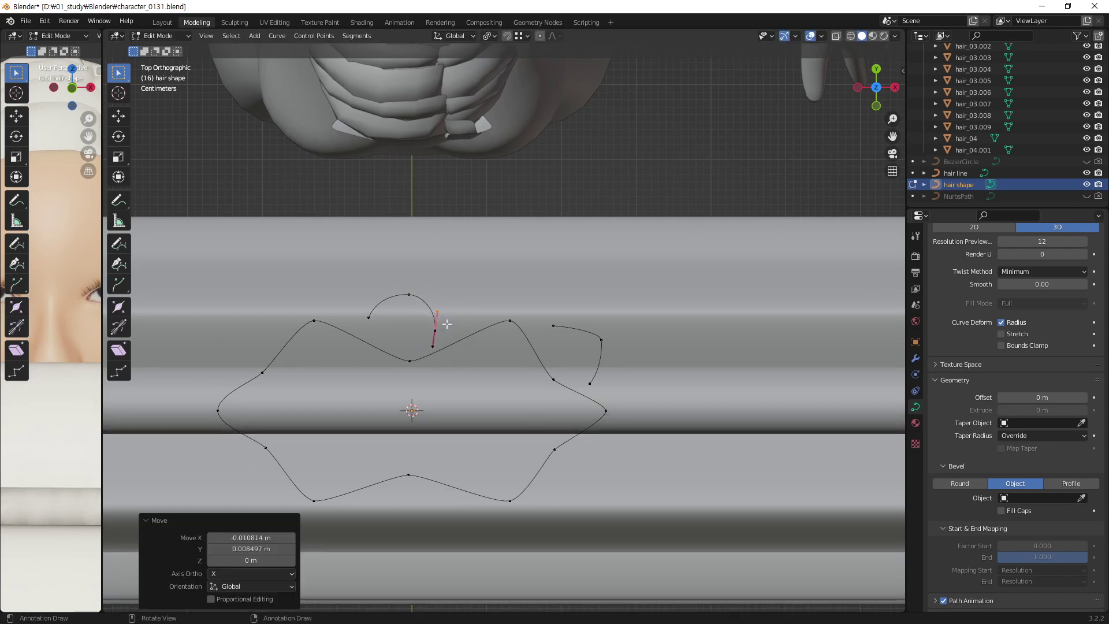
pyautogui.click(412, 294)
pyautogui.press('g')
pyautogui.click(405, 301)
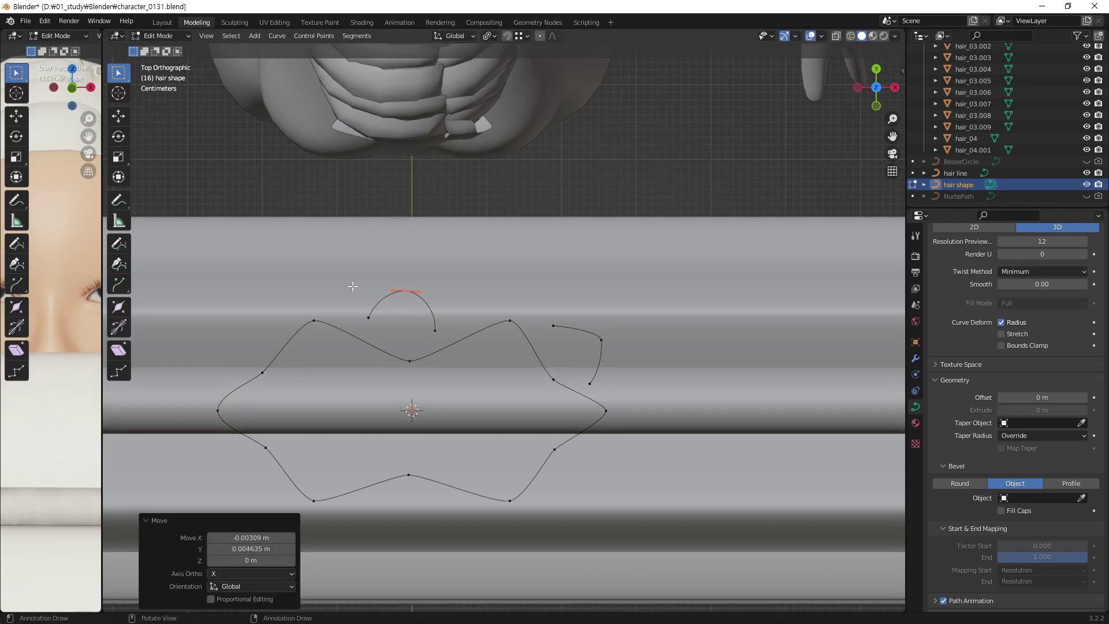
# - Nudge the arch top horizontally, then duplicate the arch and place the copy further left
pyautogui.moveTo(353, 286); pyautogui.dragTo(443, 332)
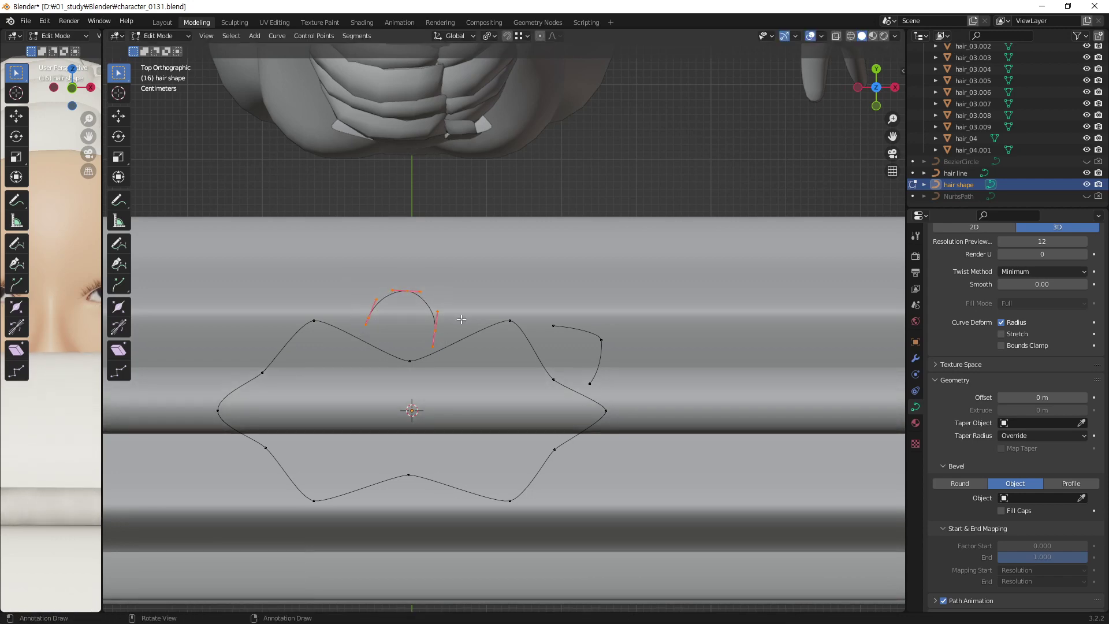
pyautogui.press('g')
pyautogui.press('x')
pyautogui.click(450, 315)
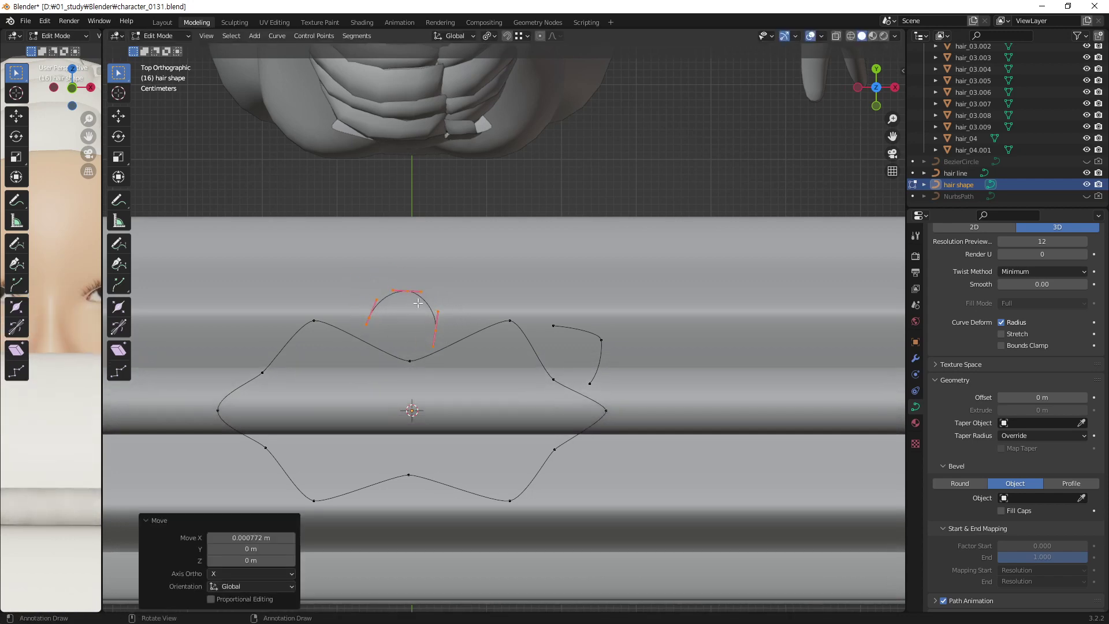
pyautogui.hotkey('shift', 'd')
pyautogui.click(263, 329)
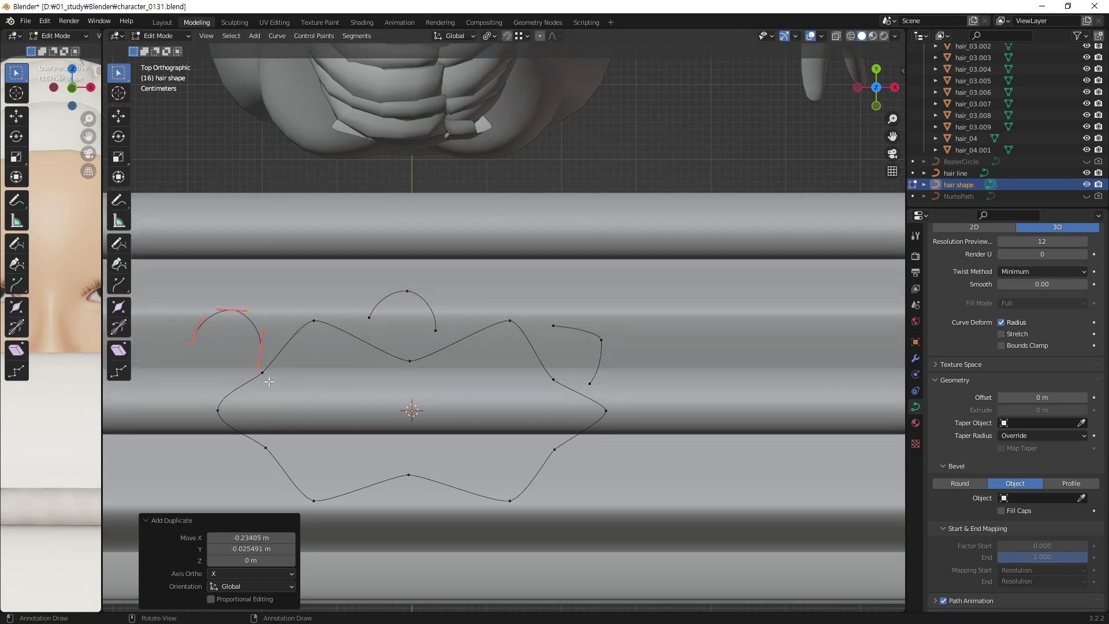
# - Reshape the left copy's handles and arc points to form a curved left arc
pyautogui.click(199, 344)
pyautogui.press('g')
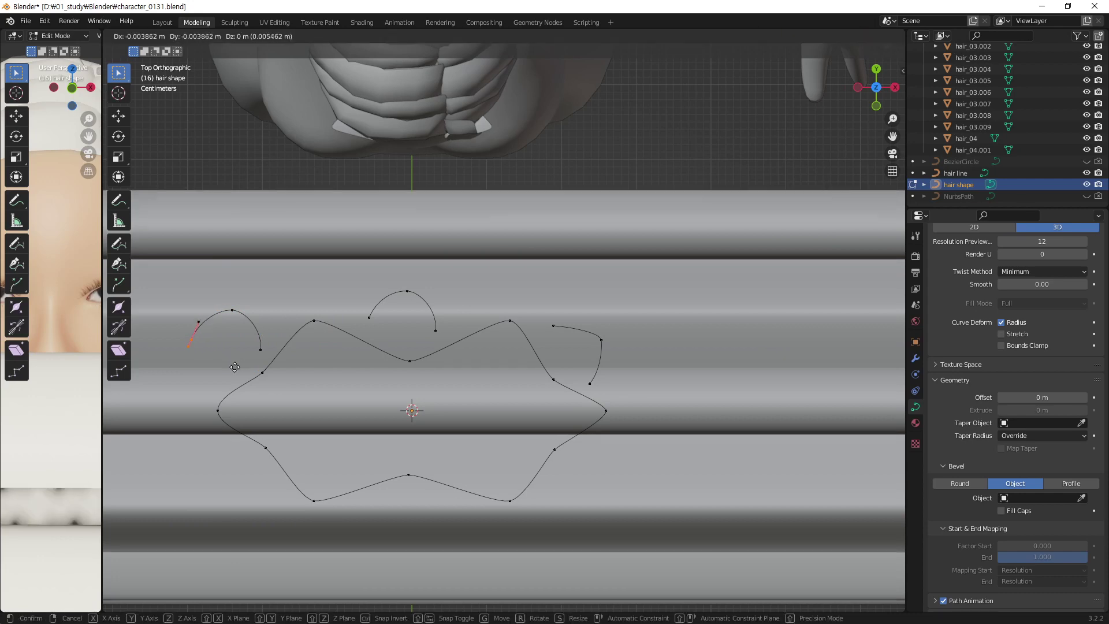
pyautogui.click(250, 397)
pyautogui.press('g')
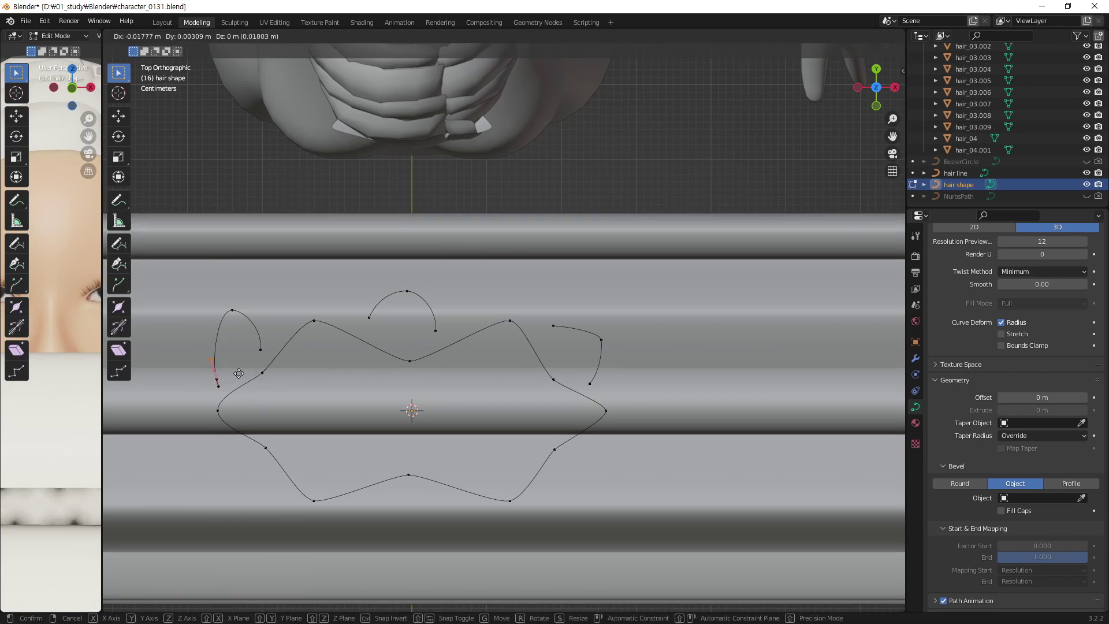
pyautogui.click(234, 378)
pyautogui.moveTo(263, 338); pyautogui.dragTo(269, 337)
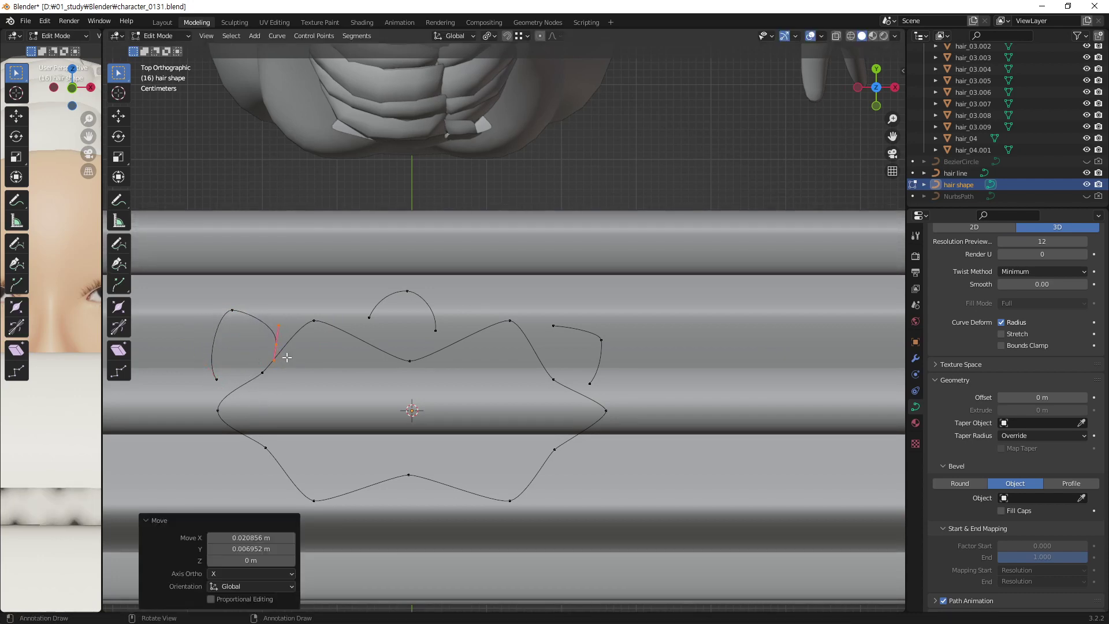
pyautogui.press('g')
pyautogui.click(271, 346)
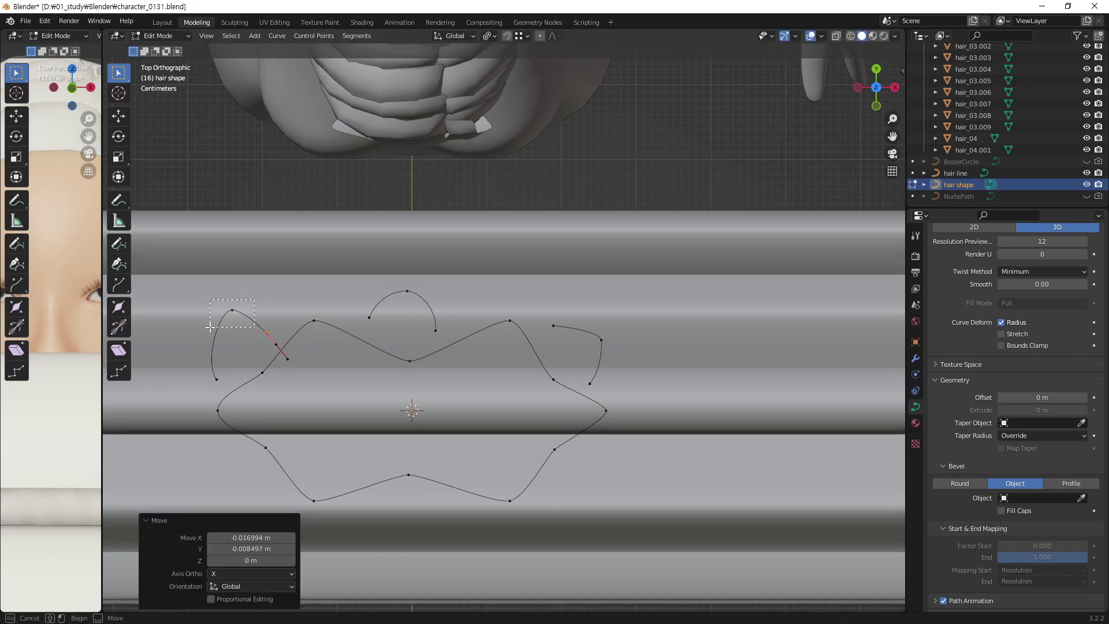
pyautogui.press('g')
pyautogui.click(230, 358)
pyautogui.press('g')
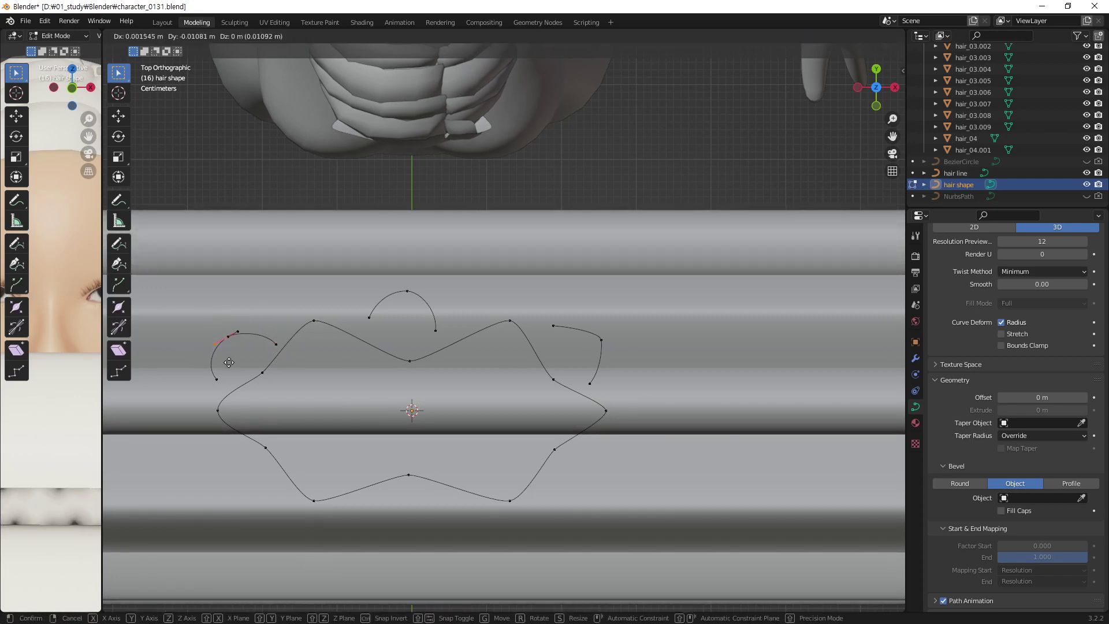
pyautogui.click(230, 367)
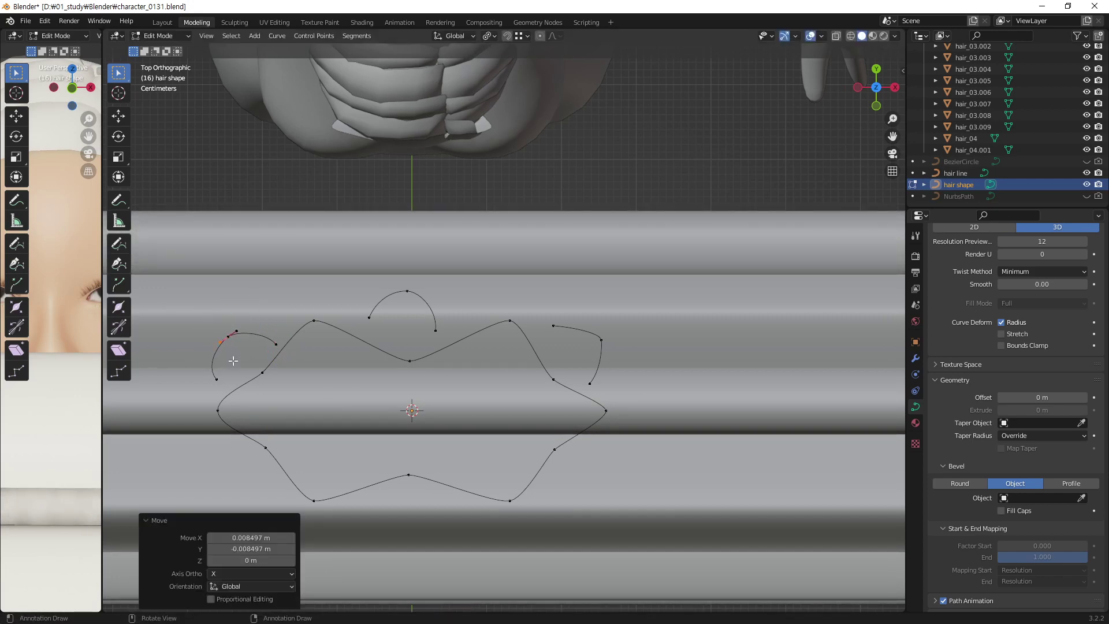
# - Select the left arc's points and place a duplicate below and to the left
pyautogui.click(276, 345)
pyautogui.keyDown('shift'); pyautogui.moveTo(431, 436); pyautogui.dragTo(506, 368, button='middle'); pyautogui.keyUp('shift')
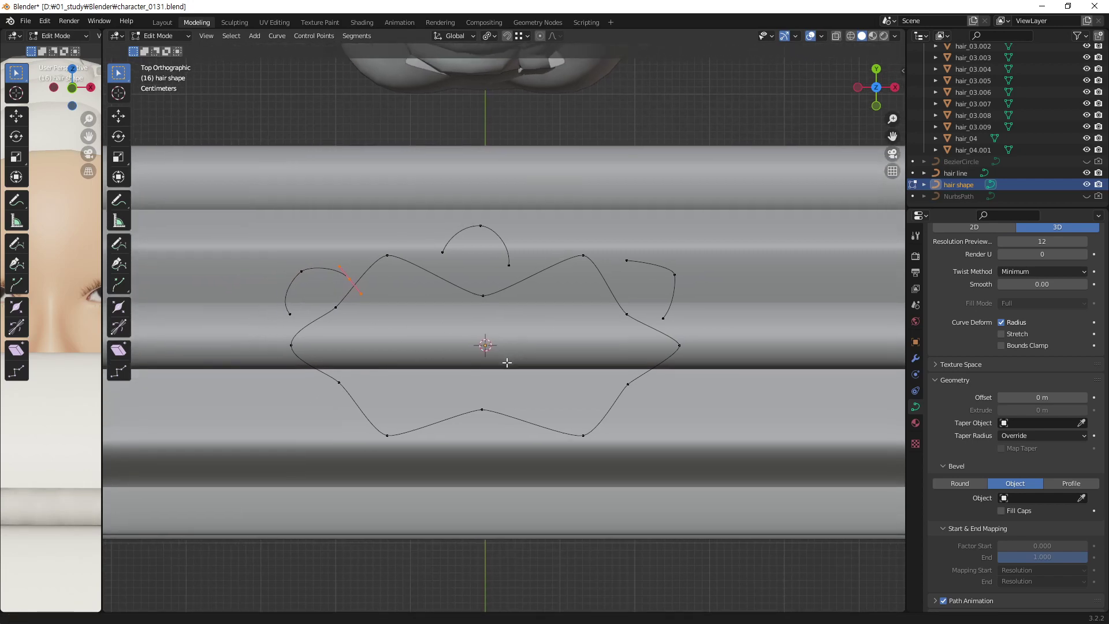
pyautogui.keyDown('shift'); pyautogui.click(304, 268); pyautogui.keyUp('shift')
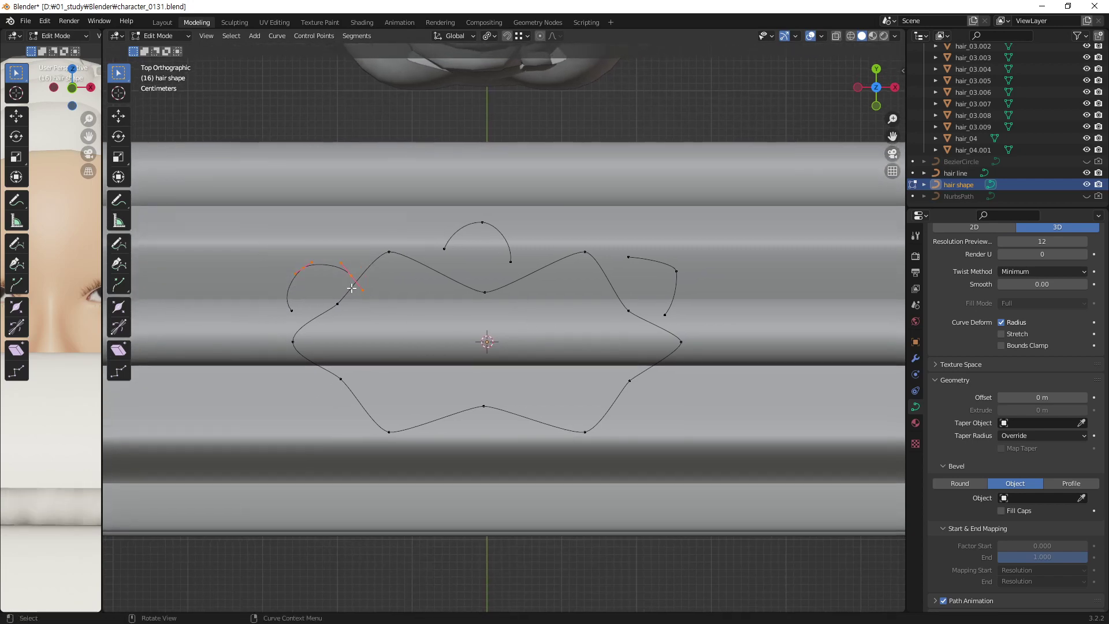
pyautogui.keyDown('shift'); pyautogui.click(292, 310); pyautogui.keyUp('shift')
pyautogui.hotkey('shift', 'd')
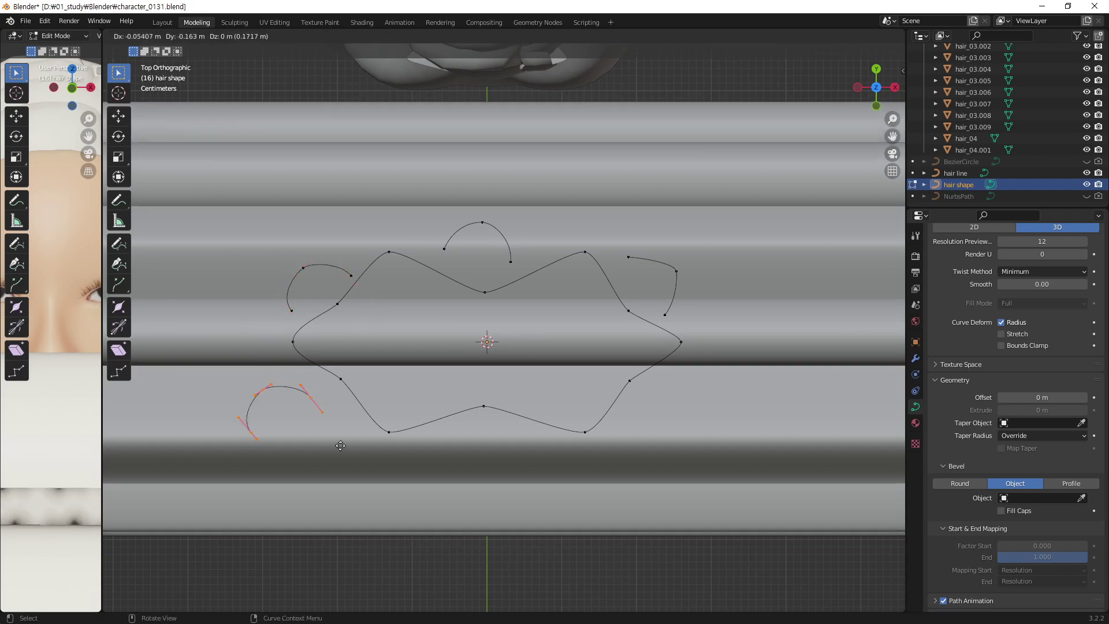
pyautogui.click(345, 438)
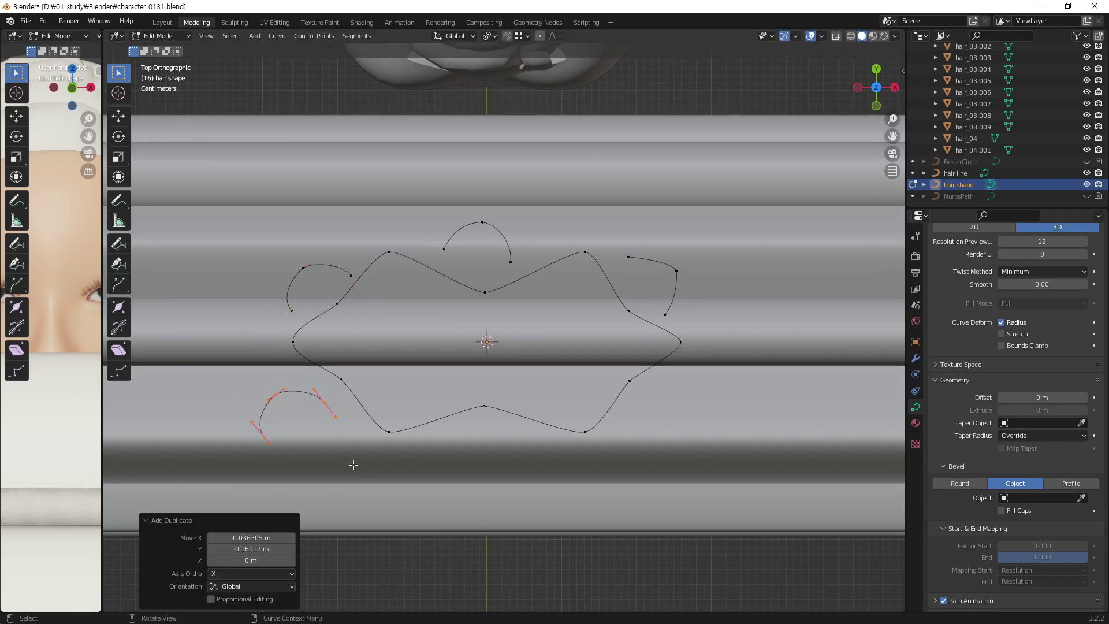
# - Rotate the arc copy, move it up toward the outline, and adjust its bottom-left point
pyautogui.click(269, 443)
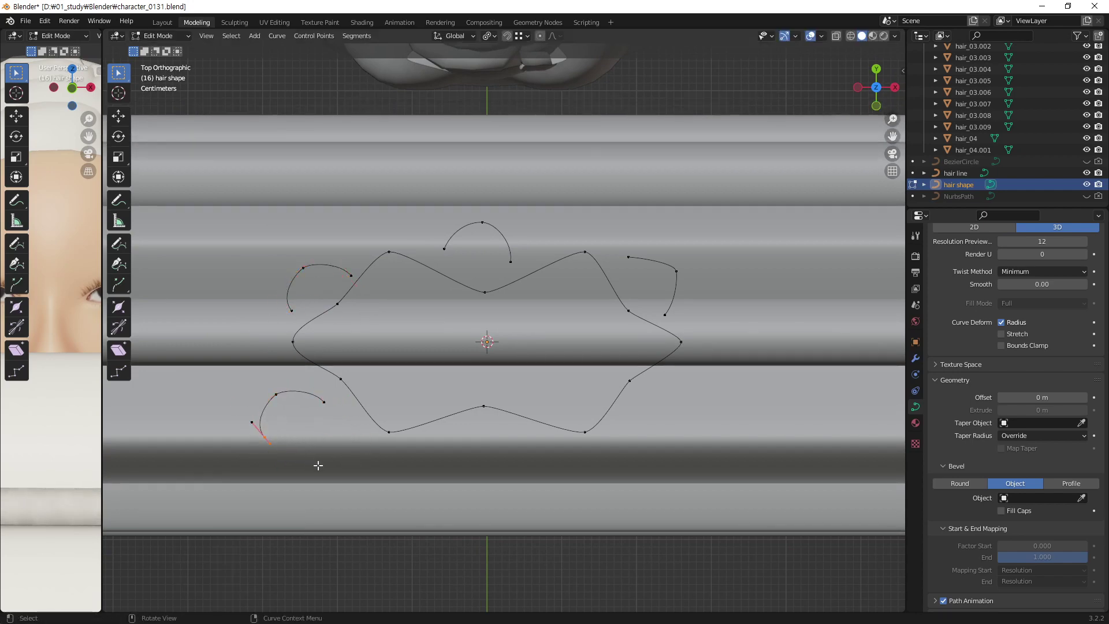
pyautogui.press('r')
pyautogui.click(328, 395)
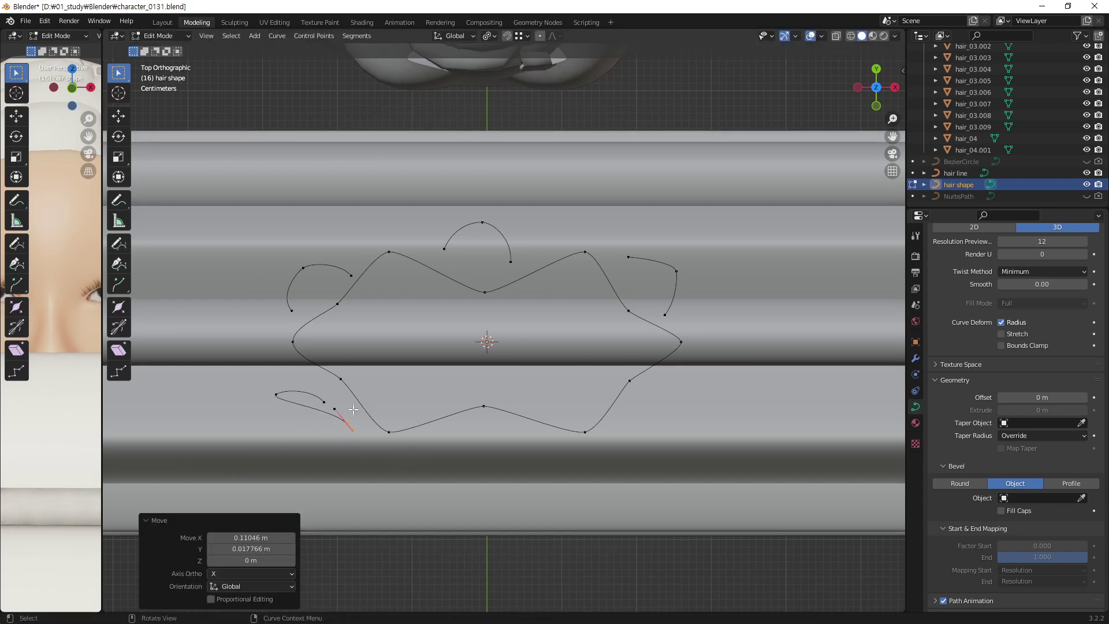
pyautogui.press('g')
pyautogui.click(315, 404)
pyautogui.press('g')
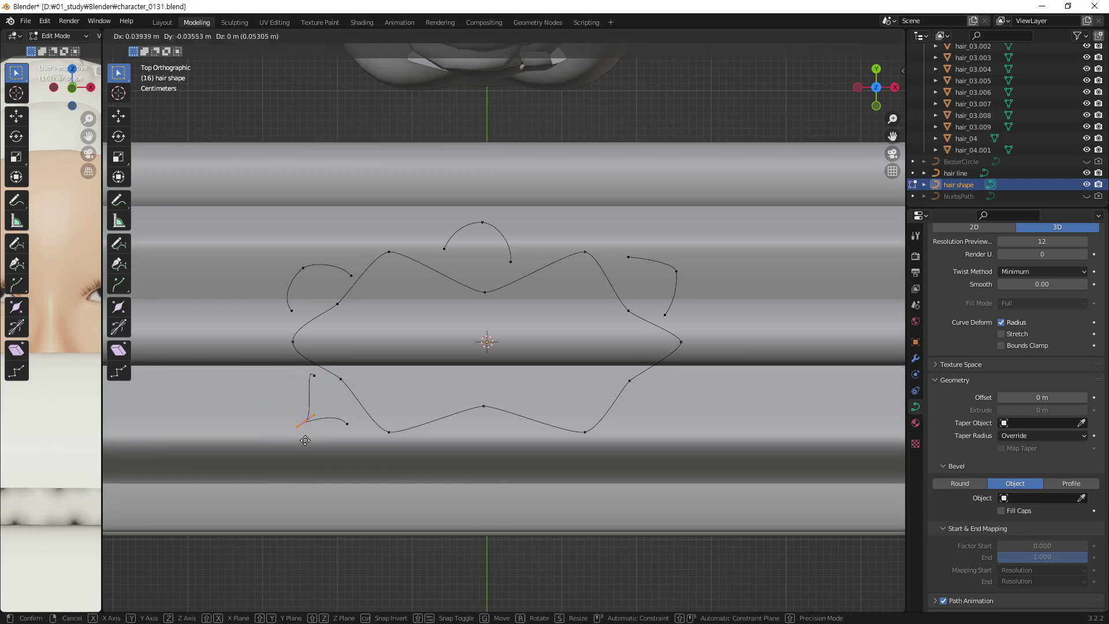
pyautogui.click(304, 440)
pyautogui.click(307, 422)
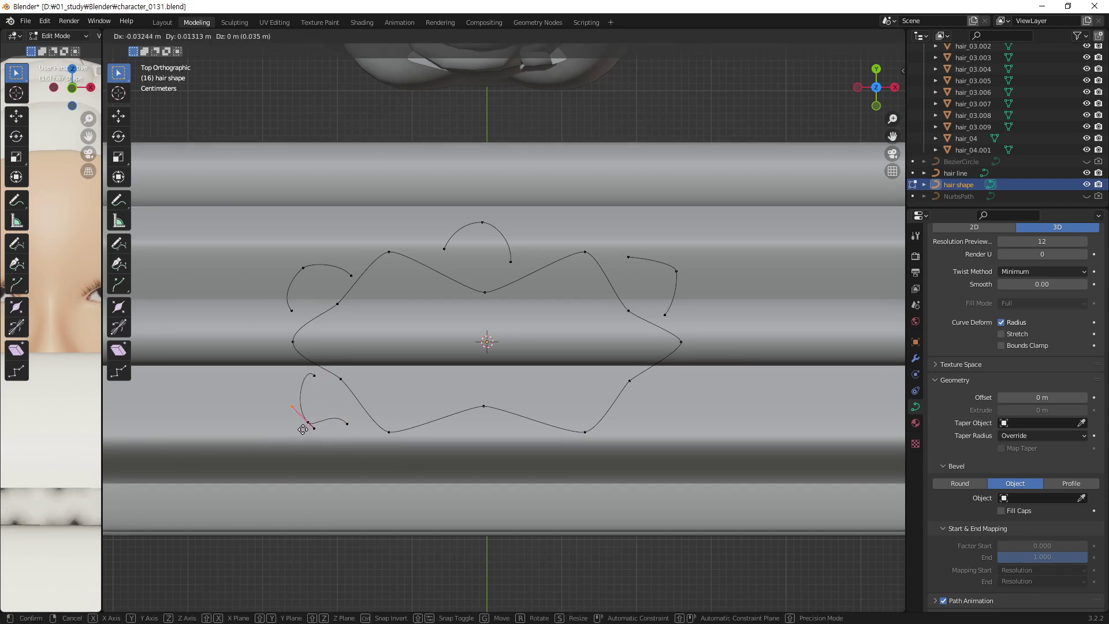
pyautogui.press('g')
pyautogui.click(309, 437)
# - Adjust the right end and handles into a curled hook, then select the loop's bottom points
pyautogui.click(347, 423)
pyautogui.press('g')
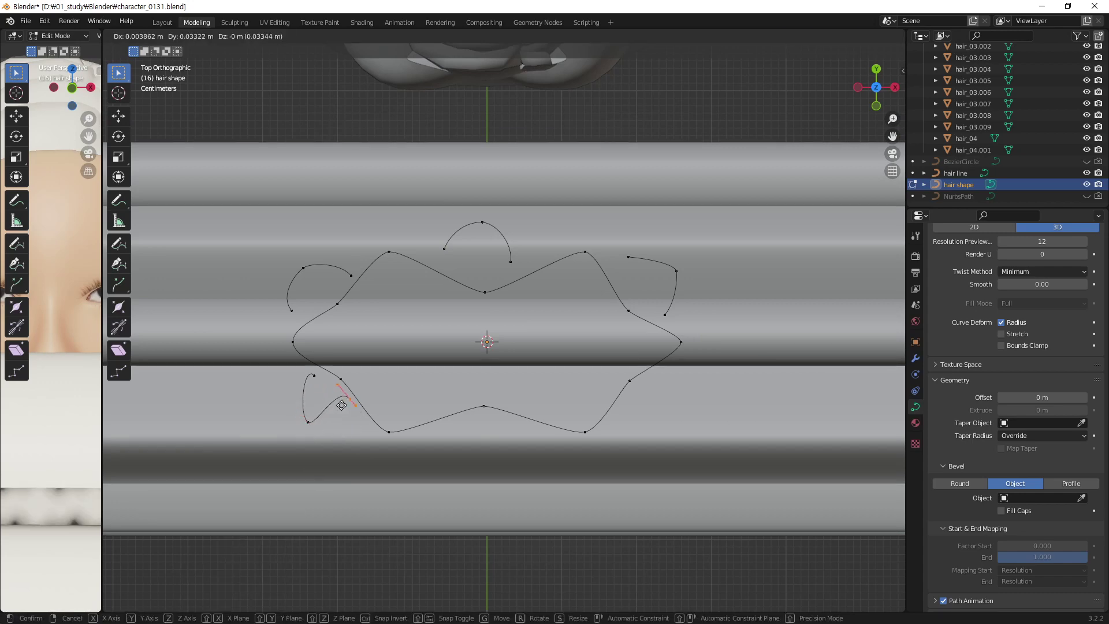
pyautogui.click(342, 428)
pyautogui.press('g')
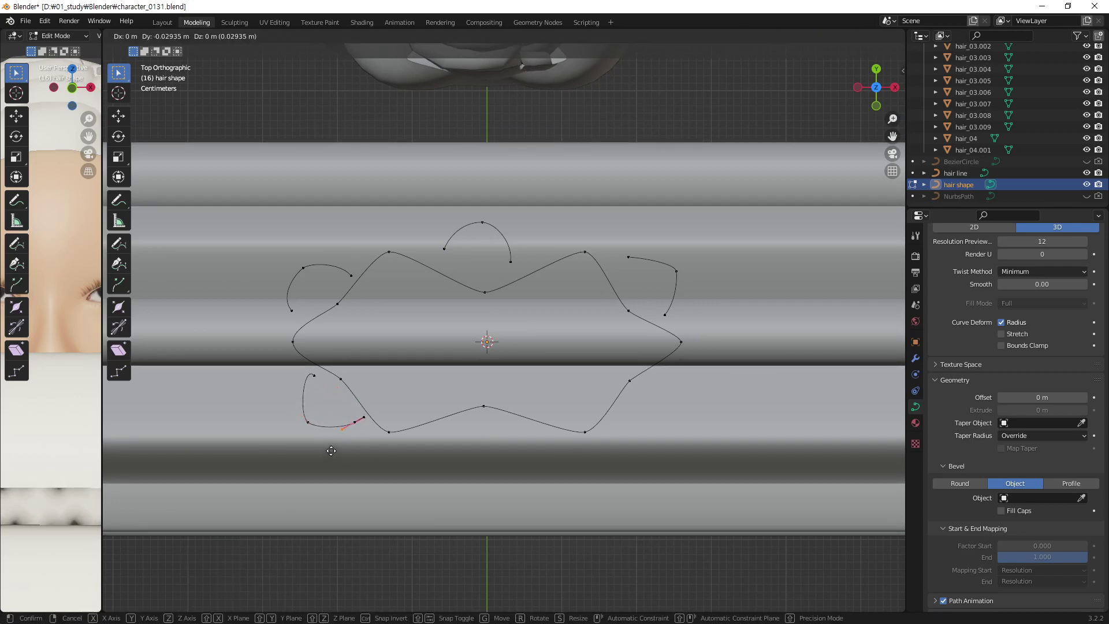
pyautogui.click(335, 456)
pyautogui.click(315, 375)
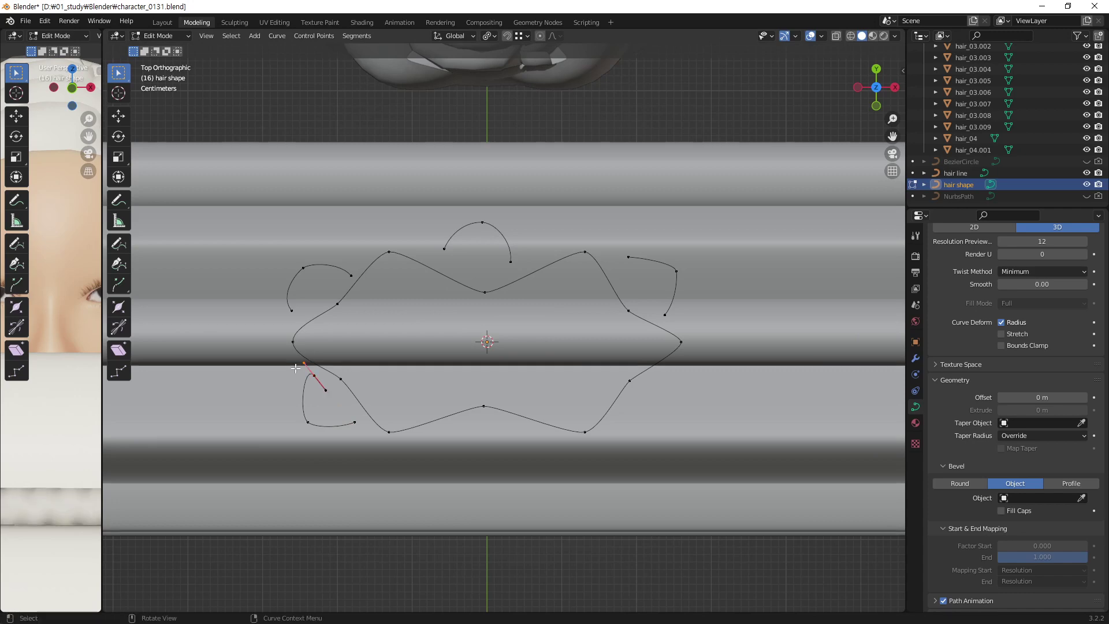
pyautogui.press('g')
pyautogui.click(301, 413)
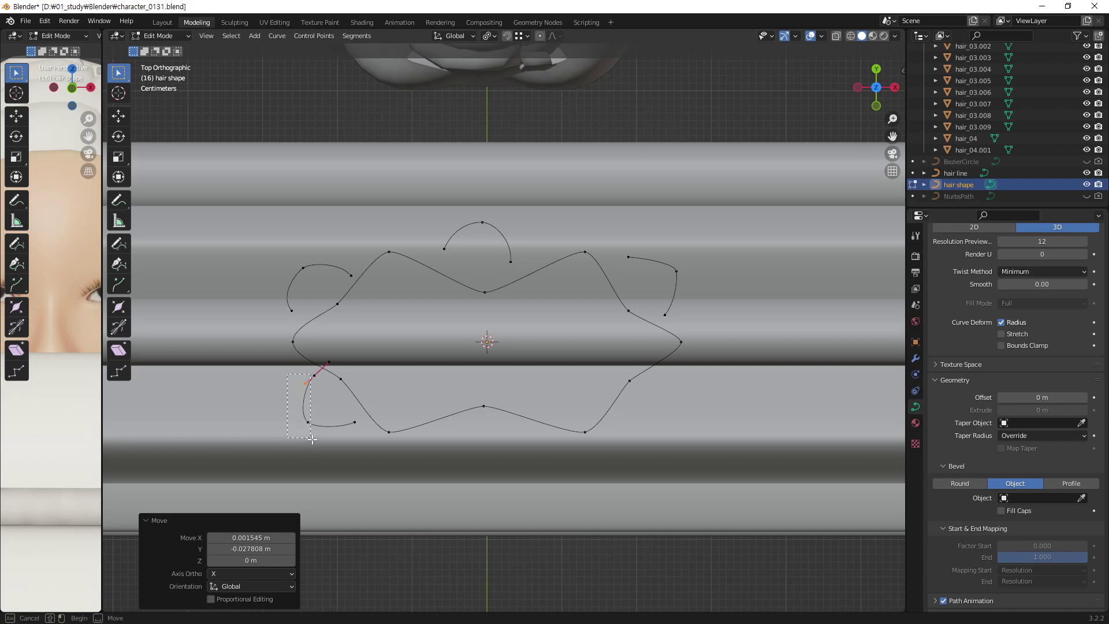
pyautogui.keyDown('shift'); pyautogui.click(308, 423); pyautogui.keyUp('shift')
pyautogui.keyDown('shift'); pyautogui.click(355, 423); pyautogui.keyUp('shift')
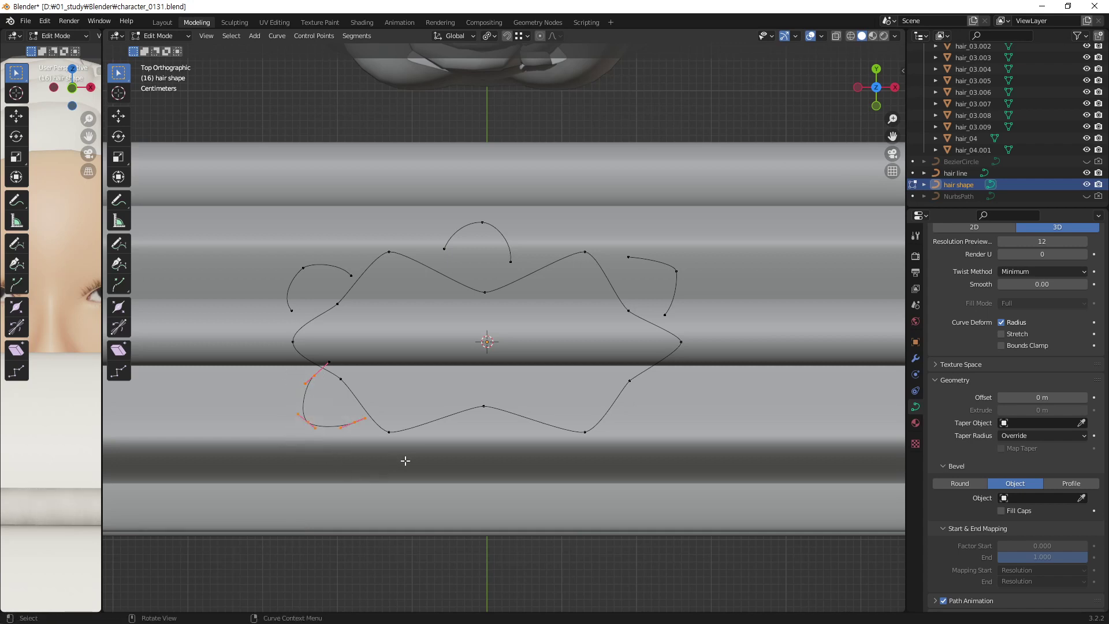
# - Duplicate the small curl below the outline's bottom centre and reposition its right-end handle
pyautogui.hotkey('shift', 'd')
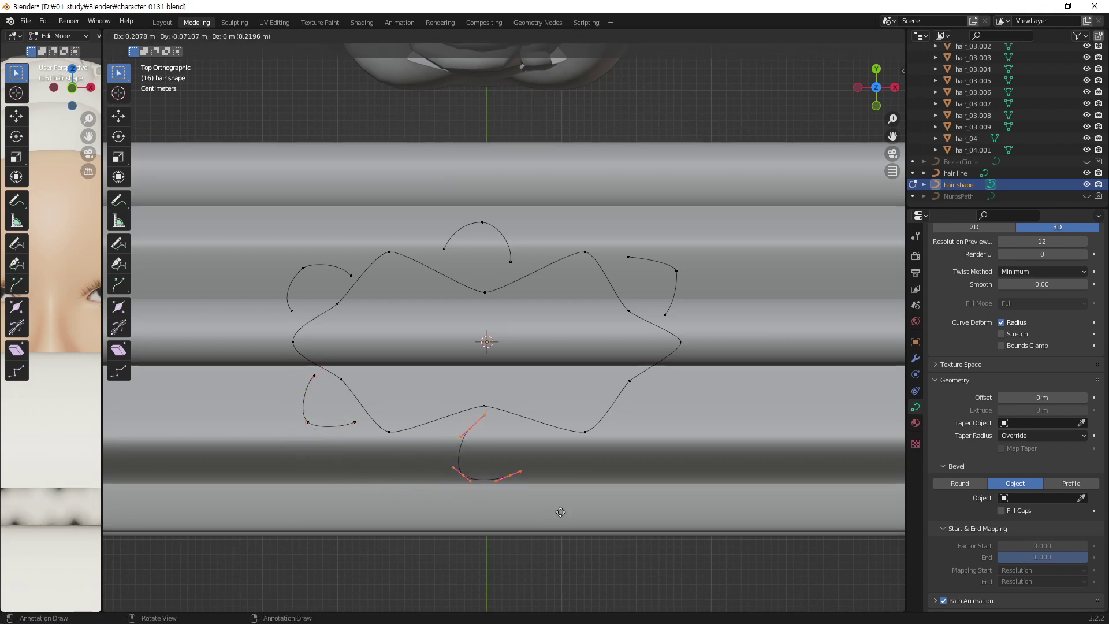
pyautogui.click(549, 511)
pyautogui.click(508, 470)
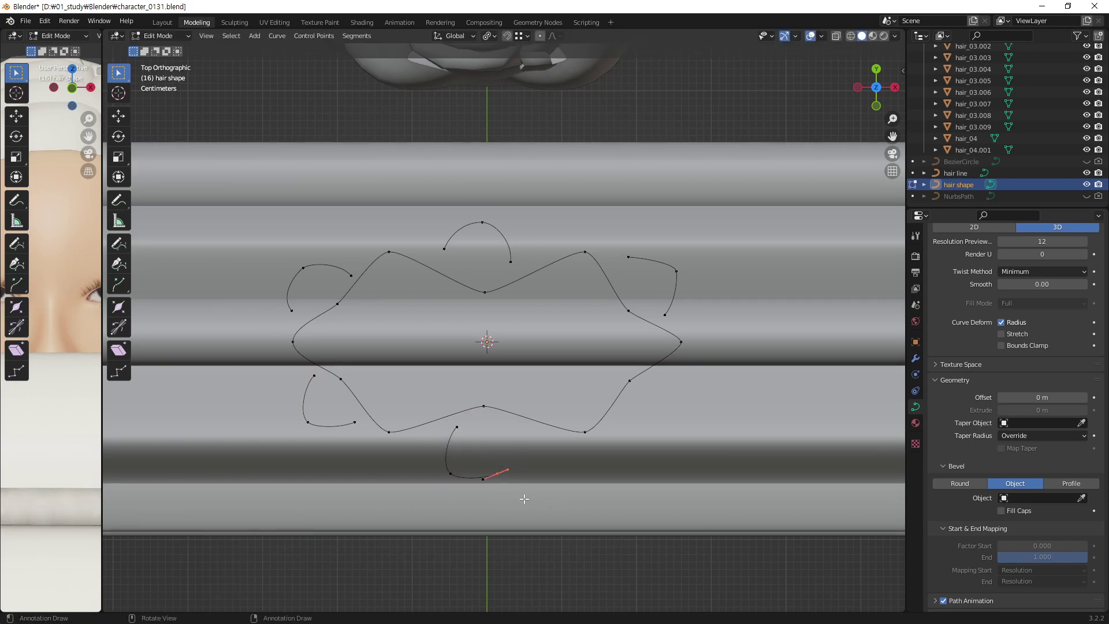
pyautogui.press('g')
pyautogui.click(553, 471)
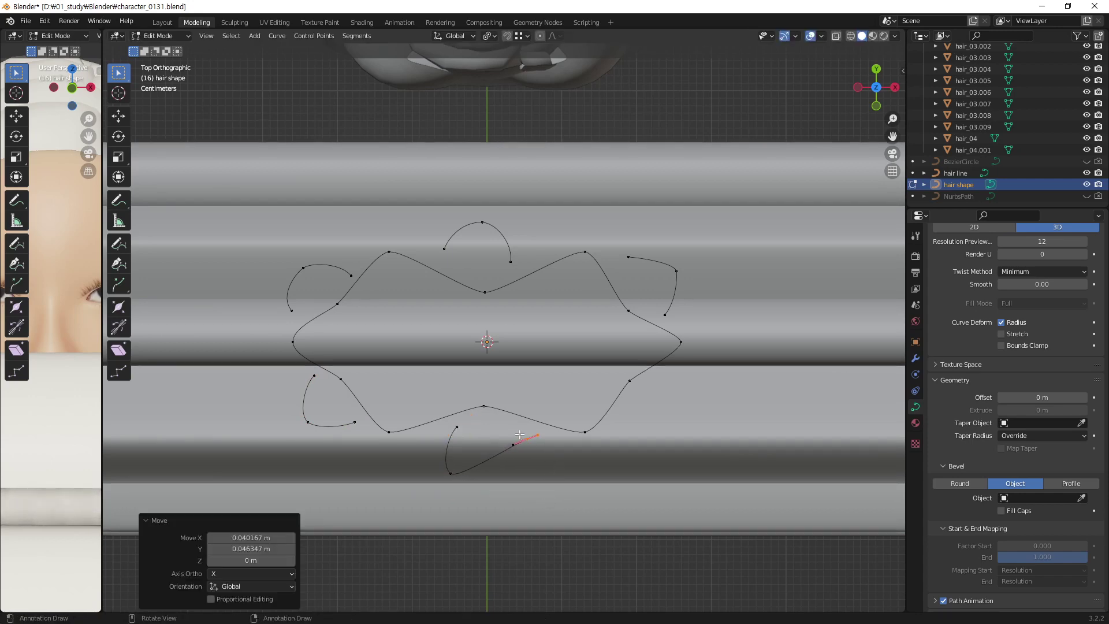
pyautogui.press('g')
pyautogui.click(536, 475)
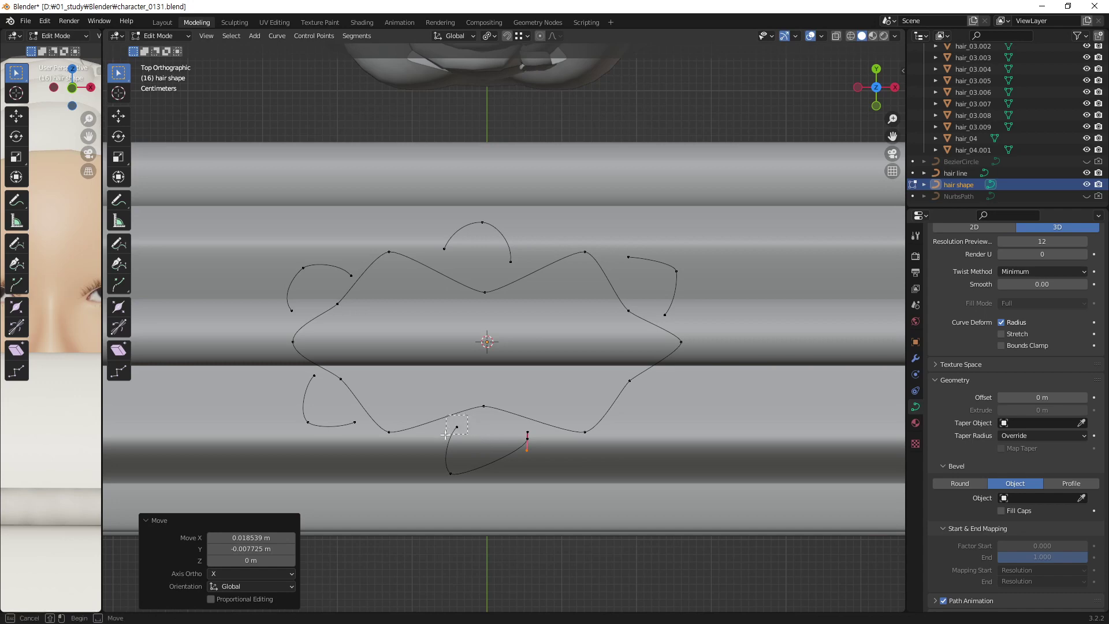
# - Shift the copied curl's left point and bottom handle to start rounding it
pyautogui.click(465, 421)
pyautogui.press('g')
pyautogui.click(460, 448)
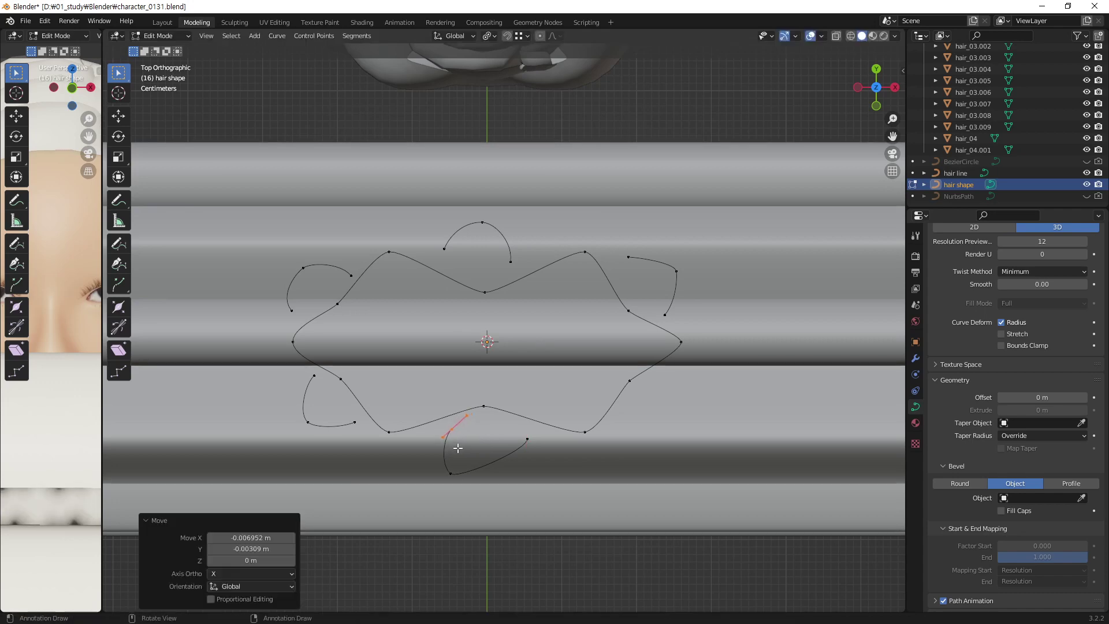
pyautogui.click(467, 417)
pyautogui.press('g')
pyautogui.click(456, 445)
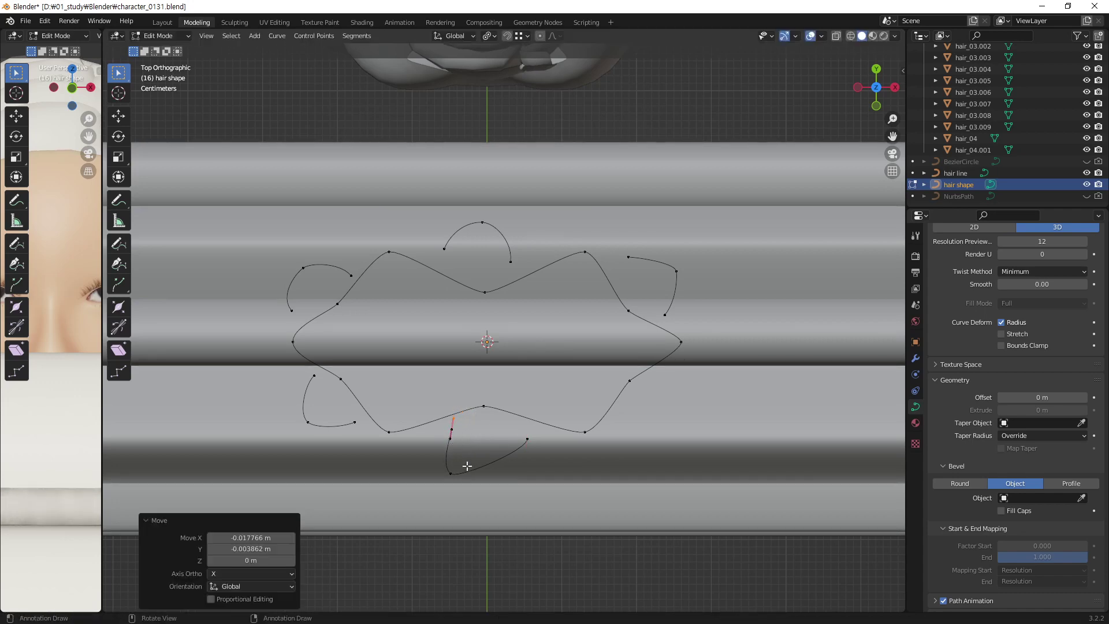
pyautogui.click(467, 468)
pyautogui.press('g')
pyautogui.click(491, 482)
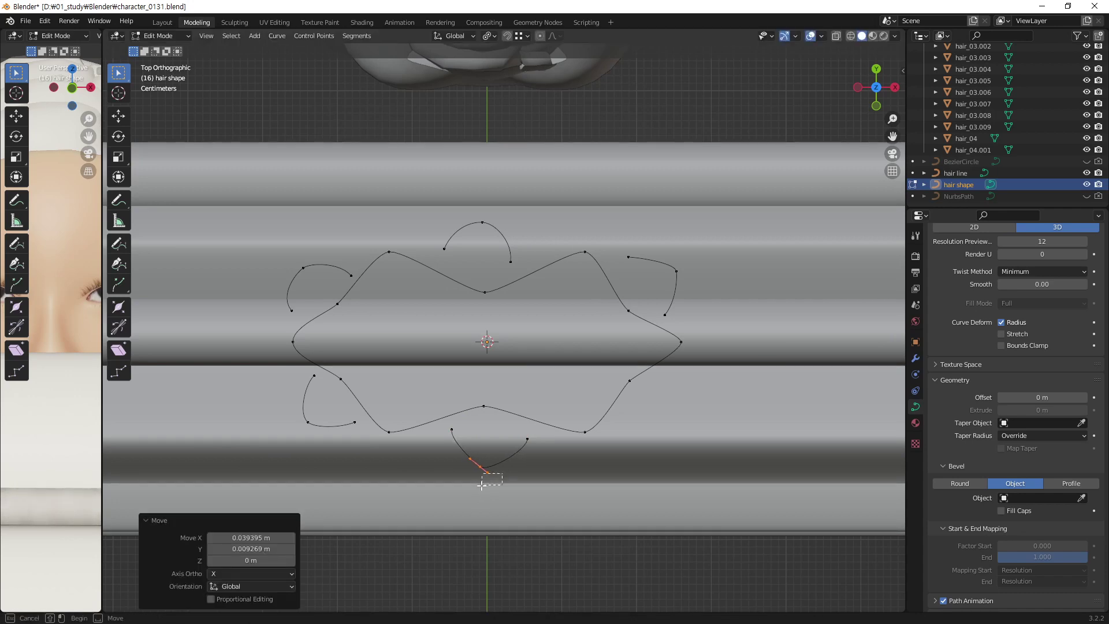
pyautogui.click(499, 482)
# - Adjust the bottom and right handles into a U-shaped lobe, then box-select the whole lobe
pyautogui.click(495, 466)
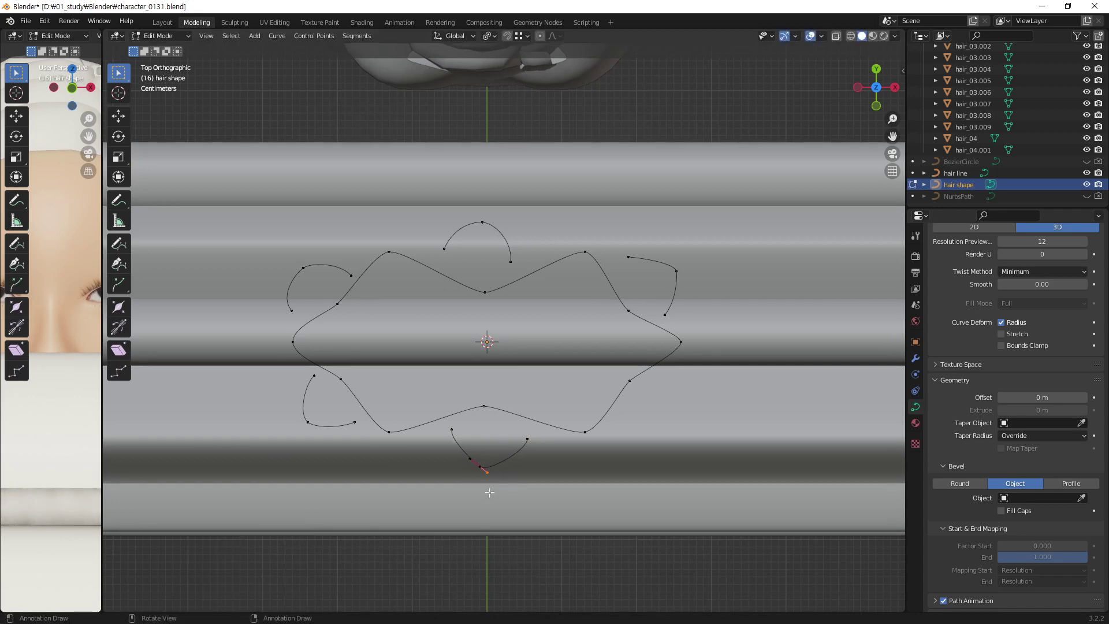
pyautogui.press('g')
pyautogui.click(498, 493)
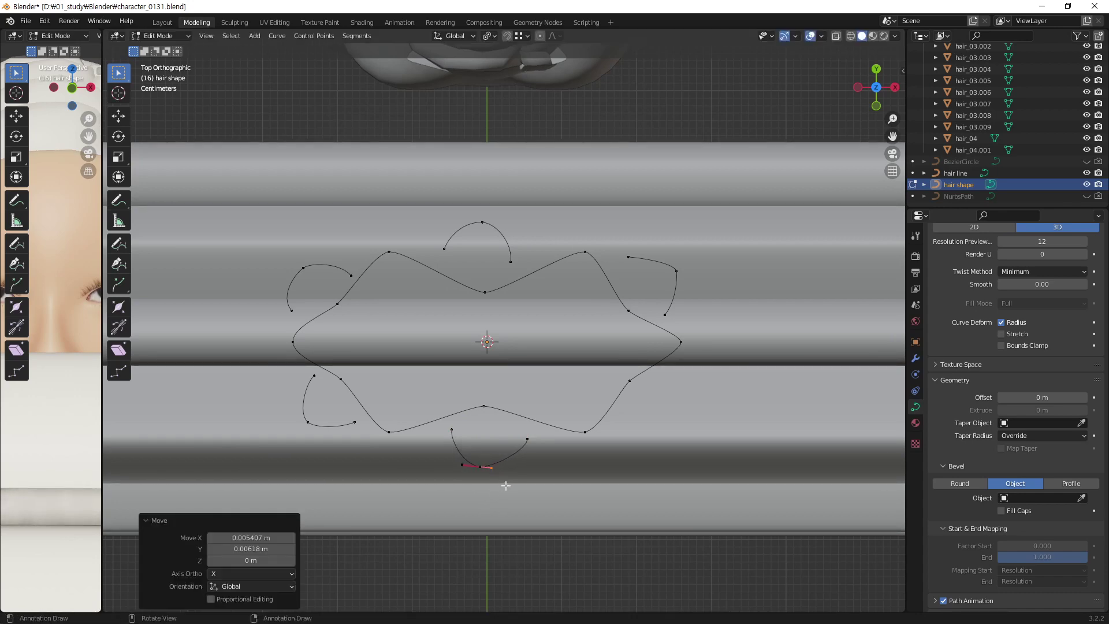
pyautogui.press('g')
pyautogui.click(490, 463)
pyautogui.press('g')
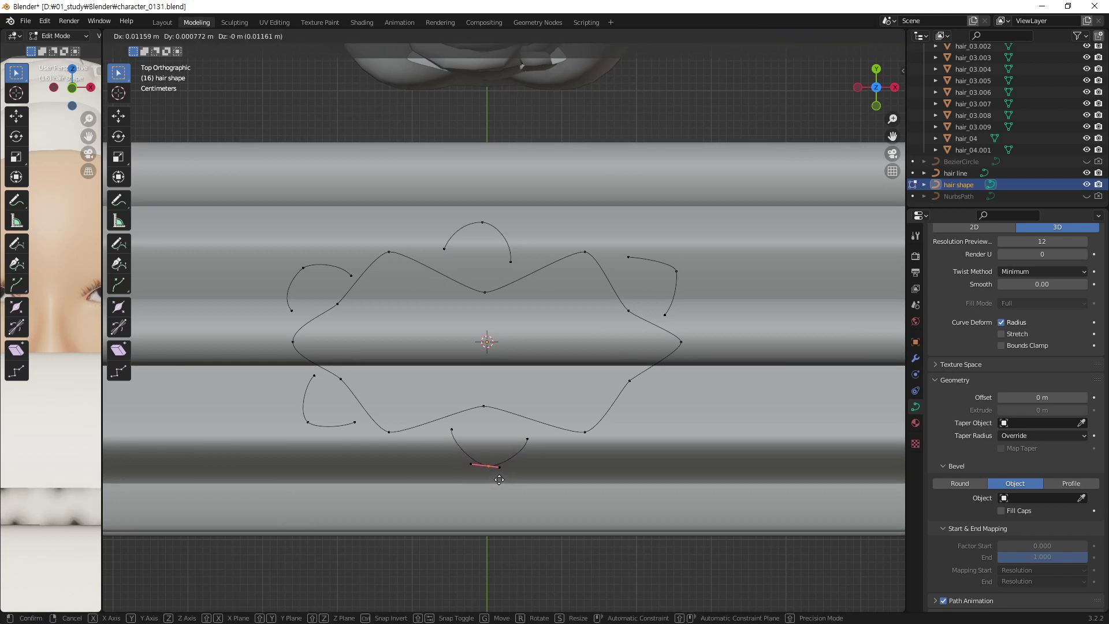
pyautogui.click(499, 480)
pyautogui.click(527, 440)
pyautogui.press('g')
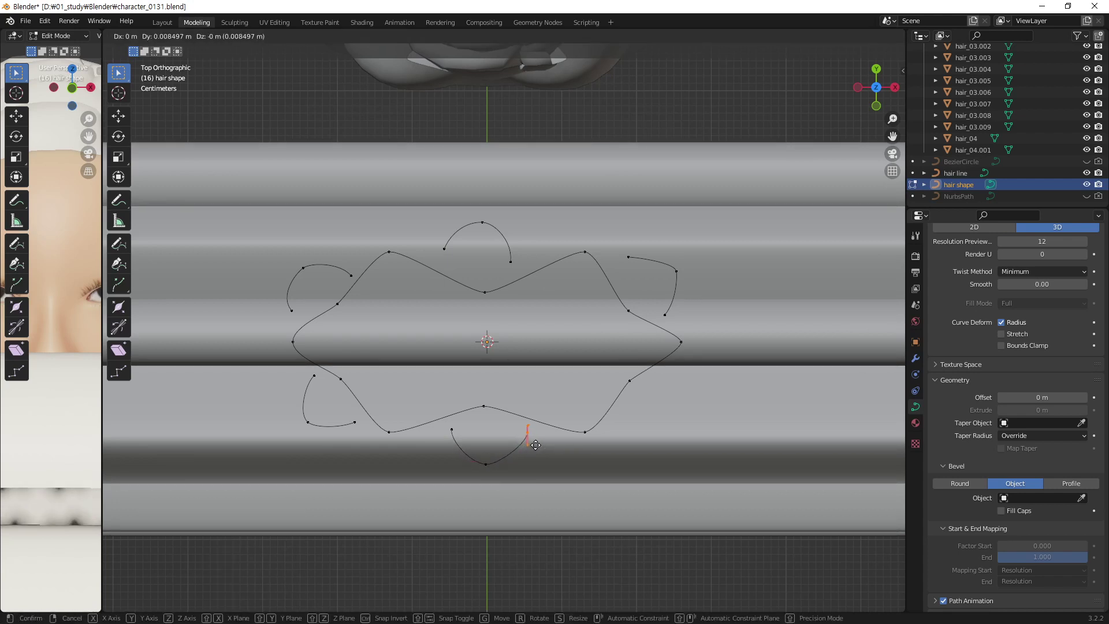
pyautogui.click(535, 445)
pyautogui.moveTo(445, 426); pyautogui.dragTo(529, 469)
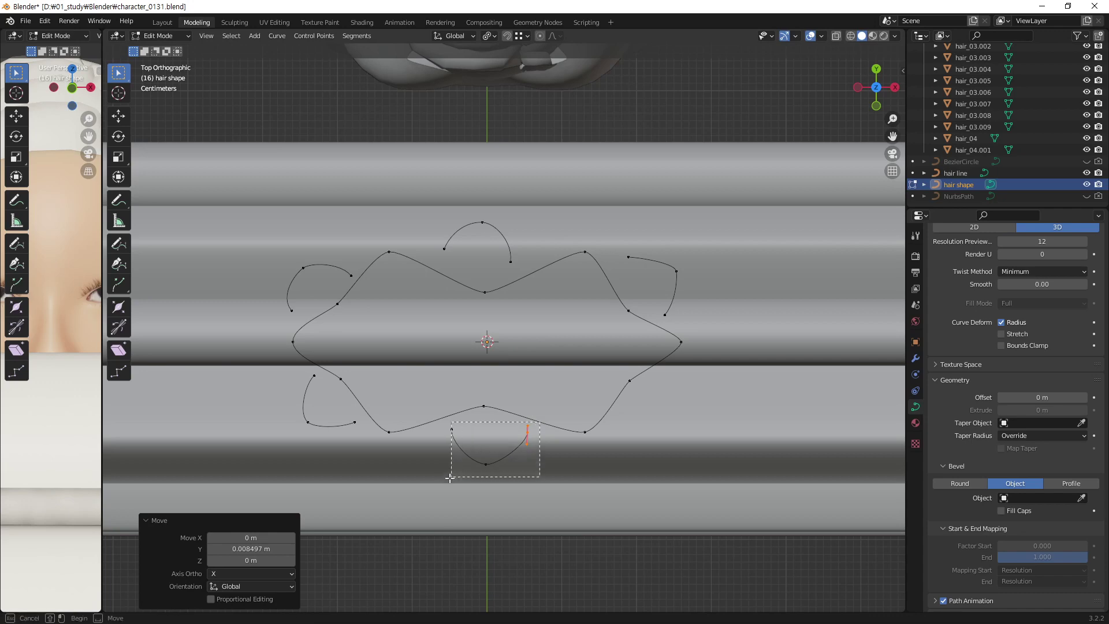
# - Shift the bottom lobe, duplicate it to the outline's lower right, and adjust one handle
pyautogui.press('g')
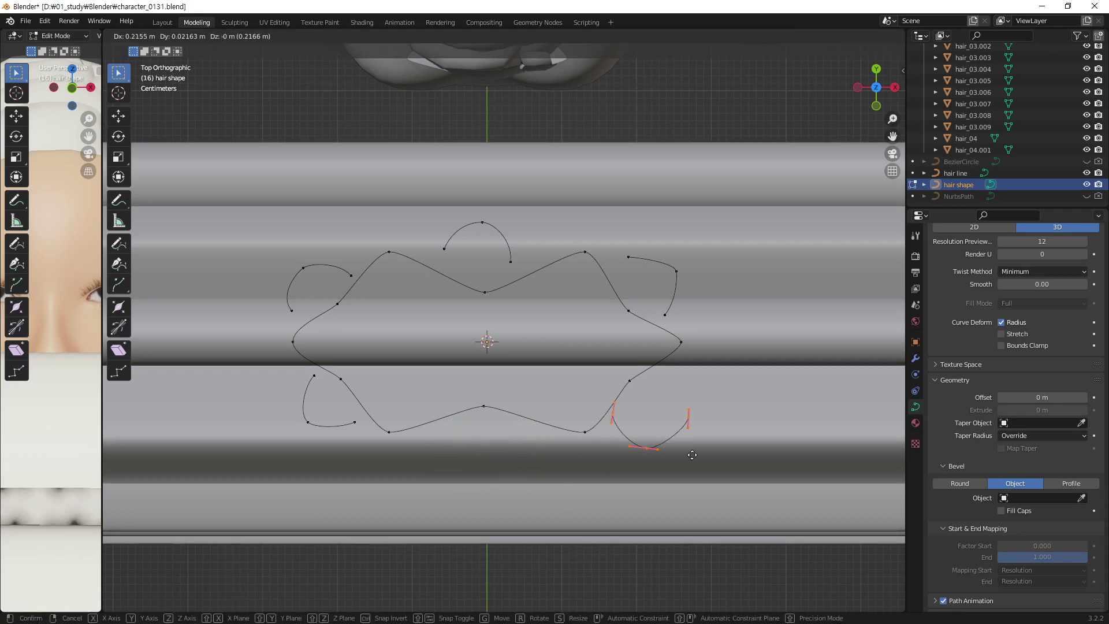
pyautogui.click(531, 482)
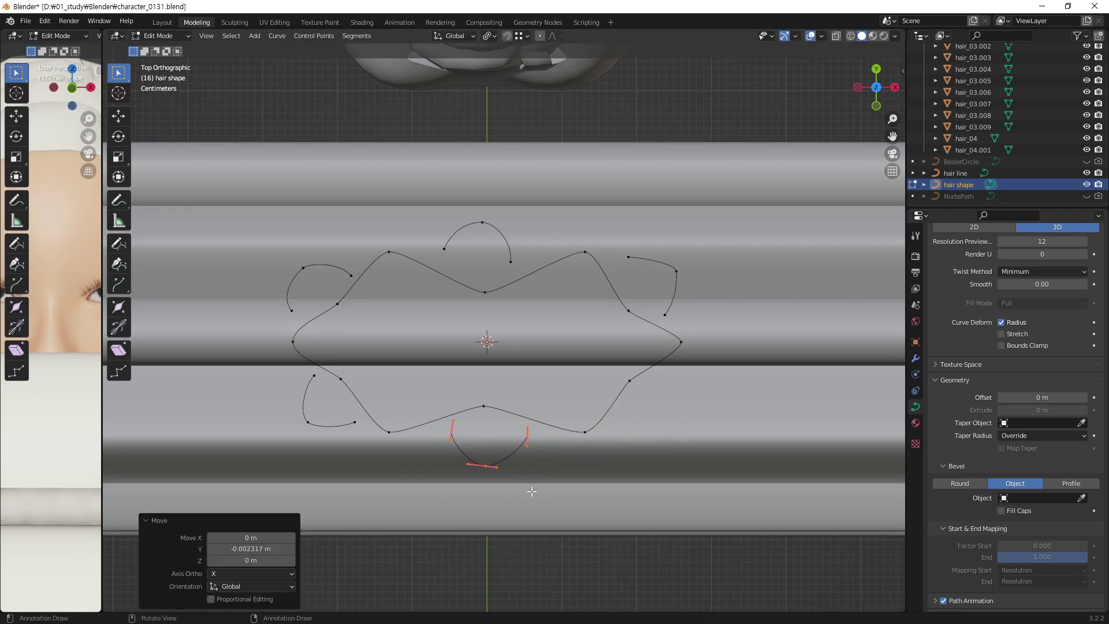
pyautogui.hotkey('shift', 'd')
pyautogui.click(708, 462)
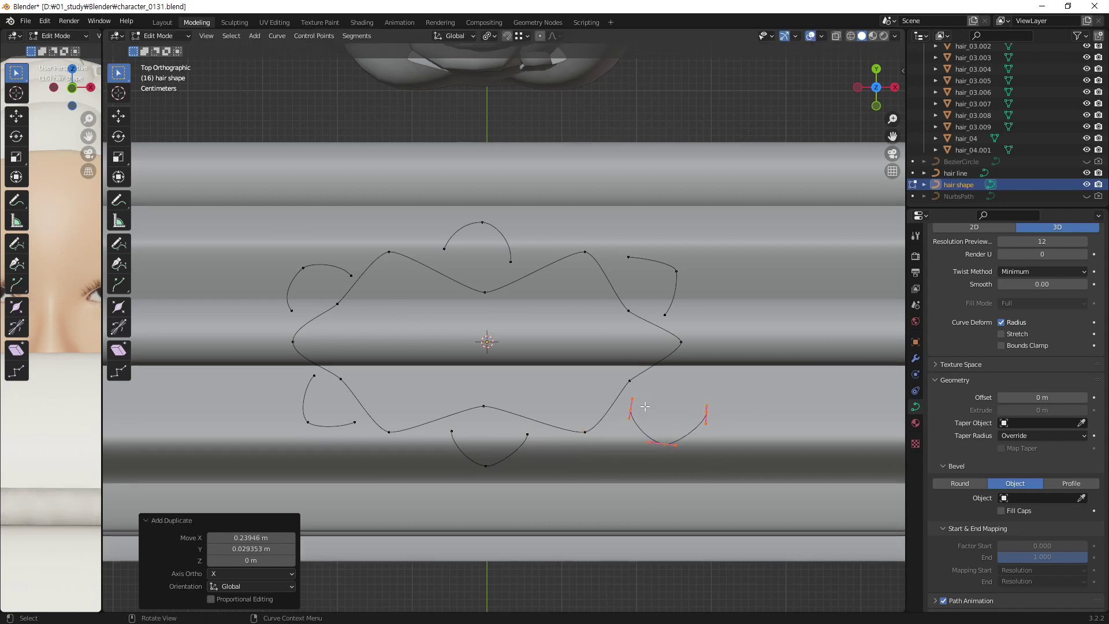
pyautogui.click(630, 426)
pyautogui.press('g')
pyautogui.click(636, 430)
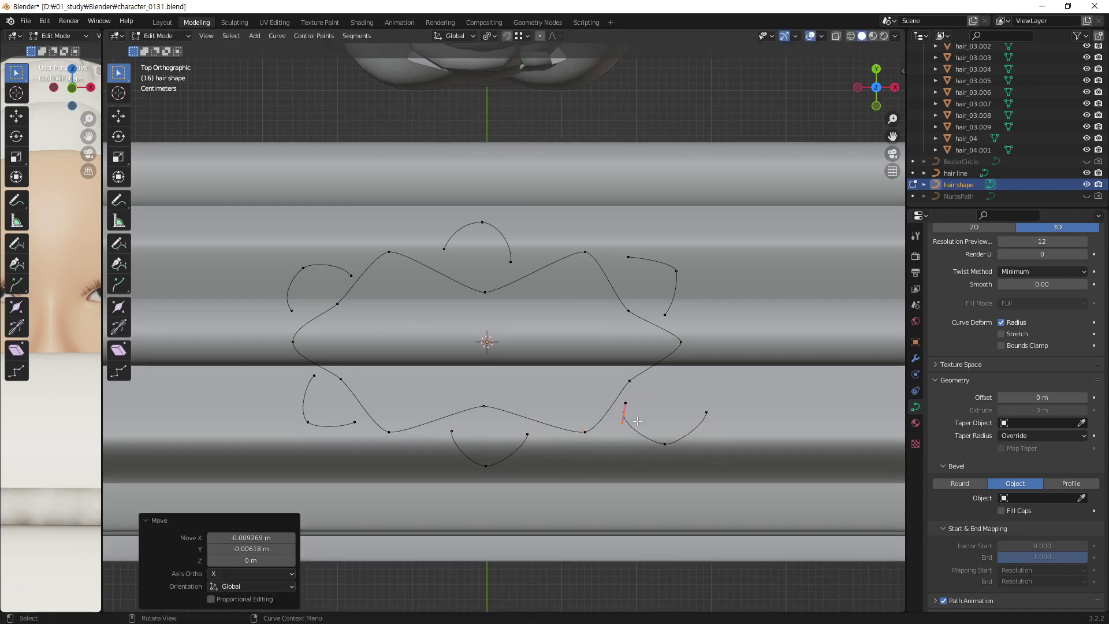
pyautogui.press('g')
pyautogui.click(702, 392)
# - Reshape the new lobe's right-end and upper-right handles into a hook
pyautogui.click(647, 457)
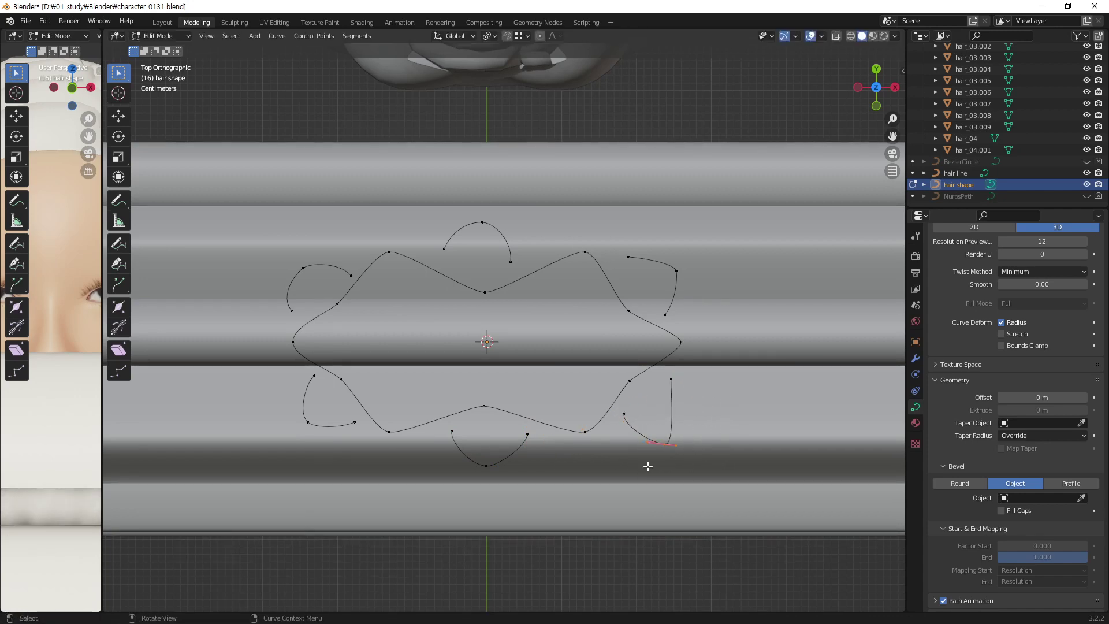
pyautogui.press('g')
pyautogui.click(685, 437)
pyautogui.click(707, 437)
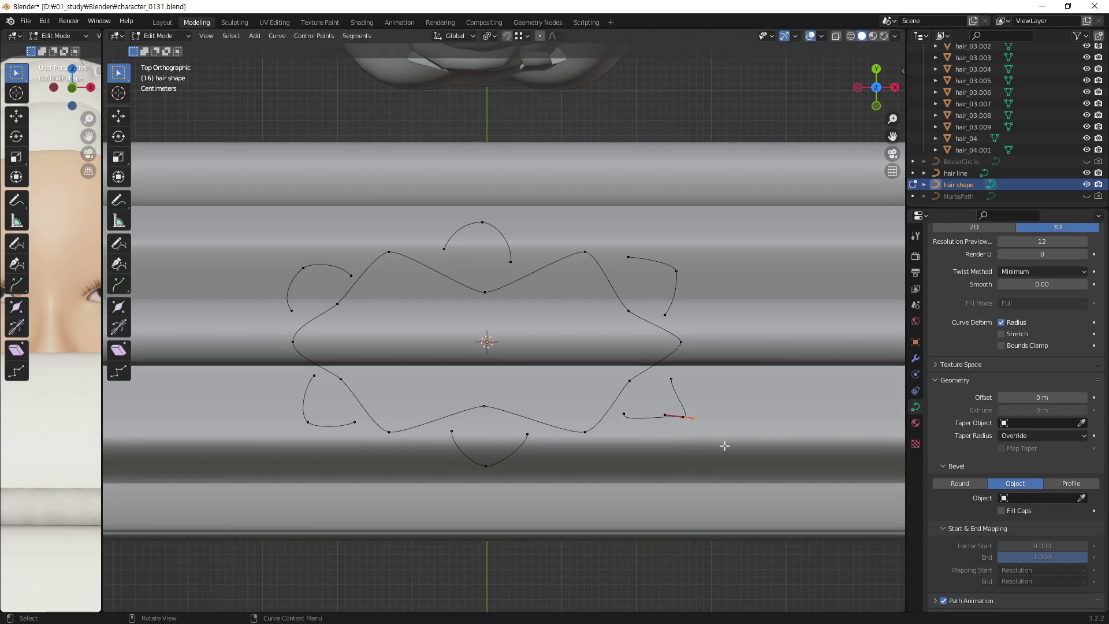
pyautogui.press('g')
pyautogui.click(718, 435)
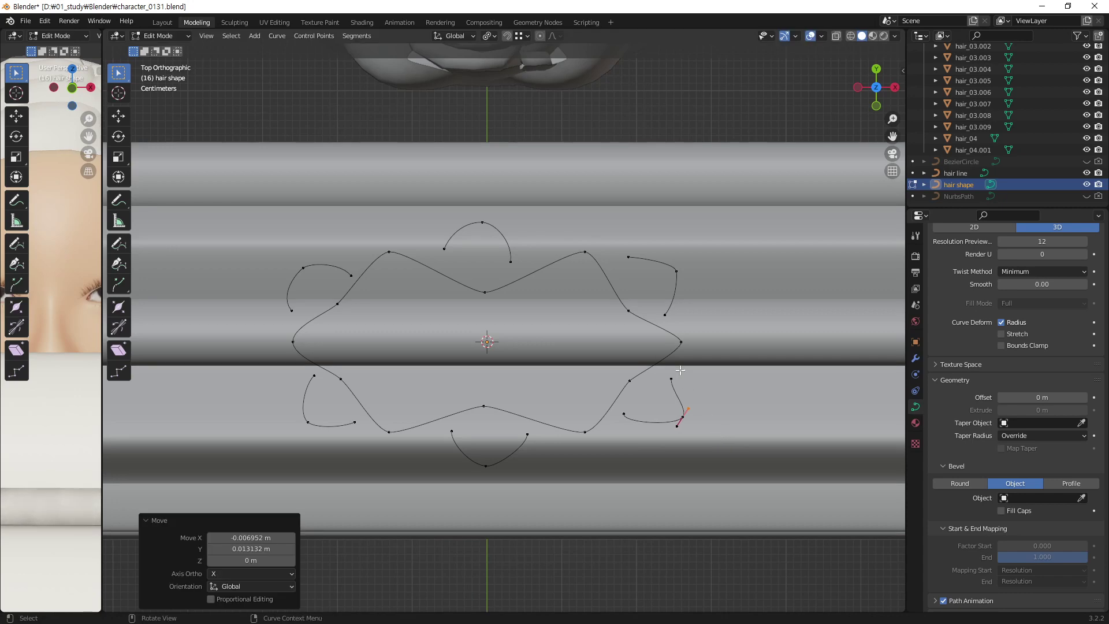
pyautogui.click(673, 375)
pyautogui.press('g')
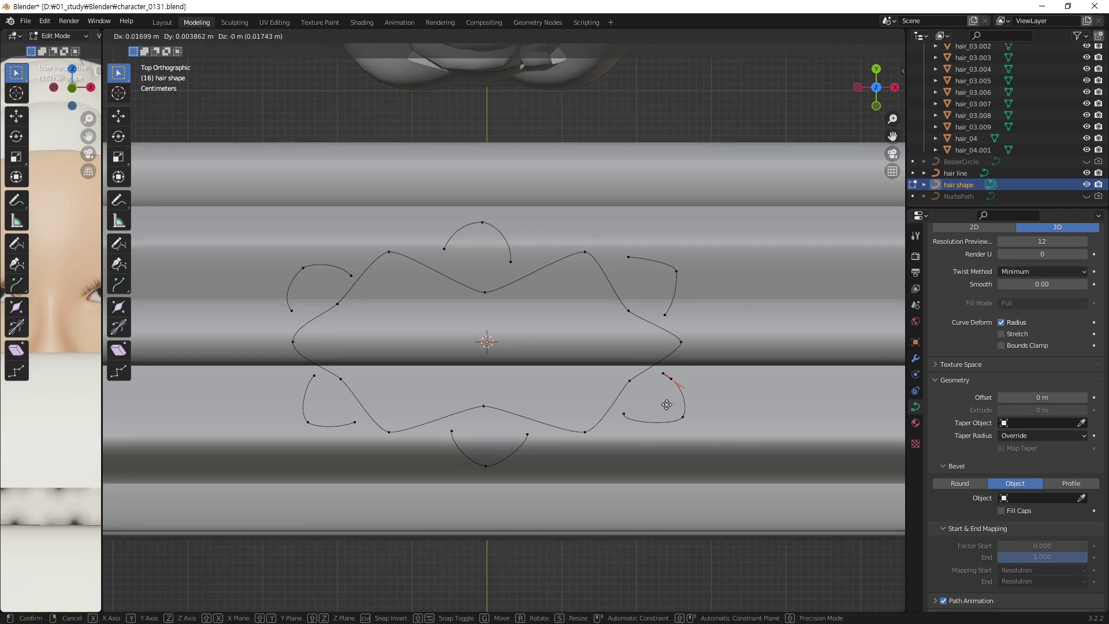
pyautogui.click(667, 405)
# - Refine the lobe's left and right handles so it curls off the lower-right edge
pyautogui.click(624, 415)
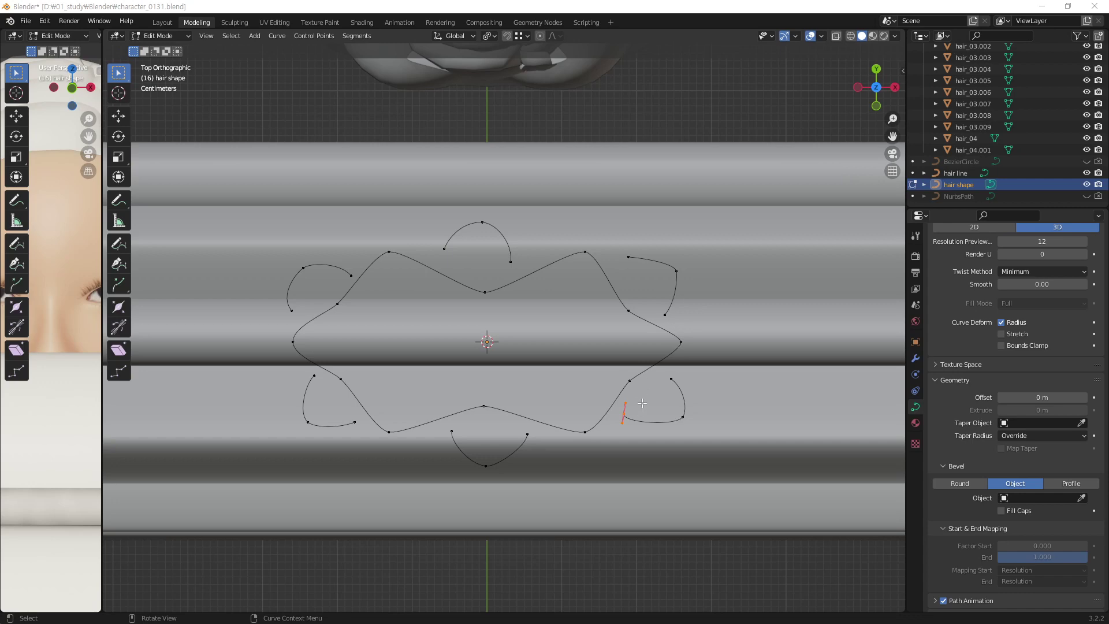
pyautogui.press('g')
pyautogui.click(631, 437)
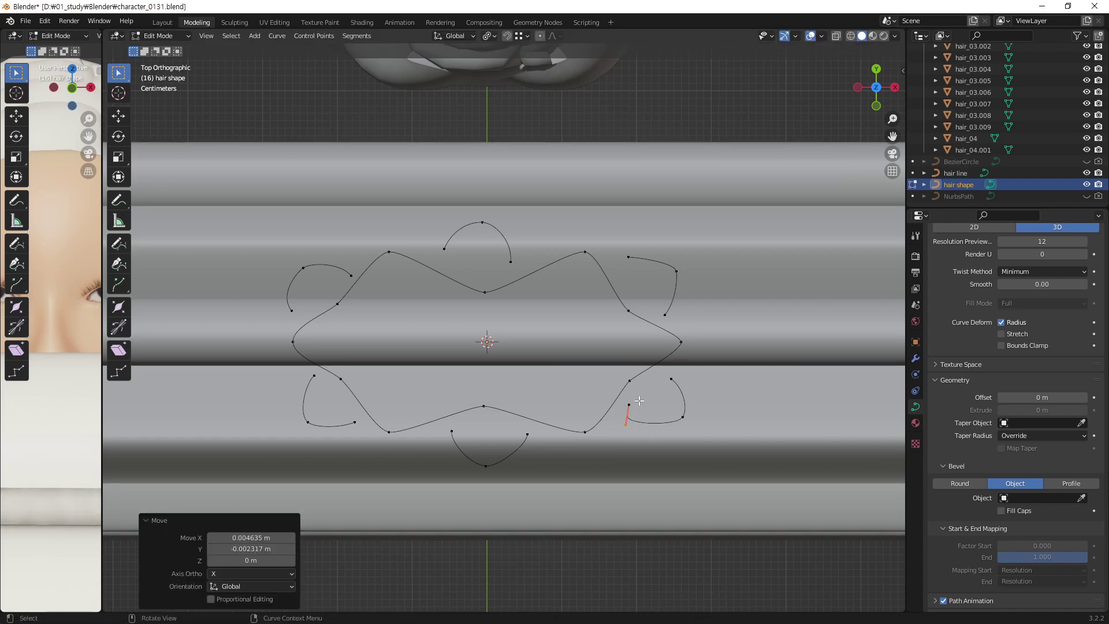
pyautogui.press('g')
pyautogui.click(632, 422)
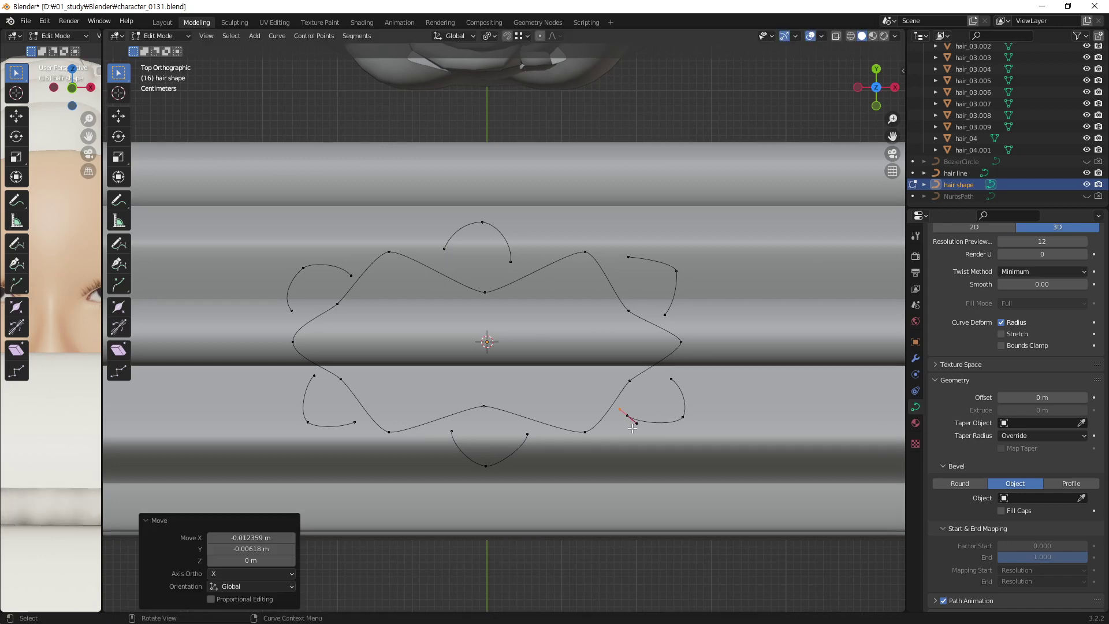
pyautogui.click(685, 367)
pyautogui.press('g')
pyautogui.click(661, 397)
pyautogui.moveTo(683, 420); pyautogui.dragTo(672, 430)
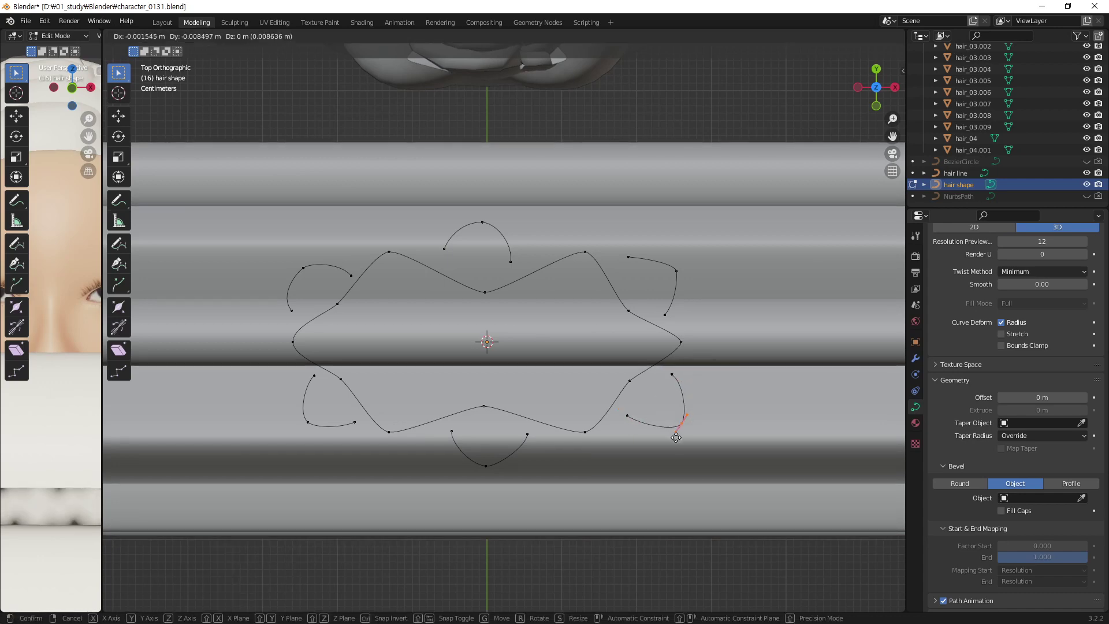
pyautogui.moveTo(748, 420)
pyautogui.mouseDown(button='middle')
pyautogui.moveTo(669, 466)
pyautogui.moveTo(534, 362)
pyautogui.moveTo(386, 292)
pyautogui.mouseUp(button='middle')
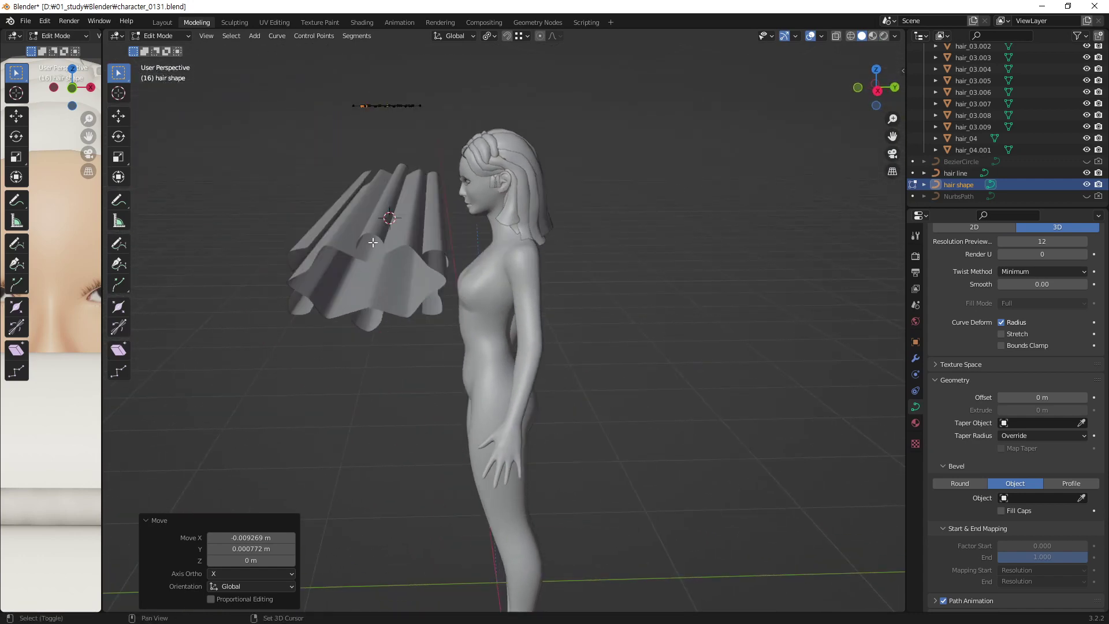
# - Orbit and zoom over the bevelled hair tubes in perspective, then select hair line in the Outliner
pyautogui.scroll(2, 372, 243)
pyautogui.scroll(3, 405, 248)
pyautogui.moveTo(427, 255)
pyautogui.mouseDown(button='middle')
pyautogui.moveTo(476, 254)
pyautogui.moveTo(497, 277)
pyautogui.moveTo(437, 284)
pyautogui.moveTo(464, 339)
pyautogui.mouseUp(button='middle')
pyautogui.scroll(-2, 503, 283)
pyautogui.scroll(-2, 511, 294)
pyautogui.scroll(-2, 520, 304)
pyautogui.scroll(2, 437, 284)
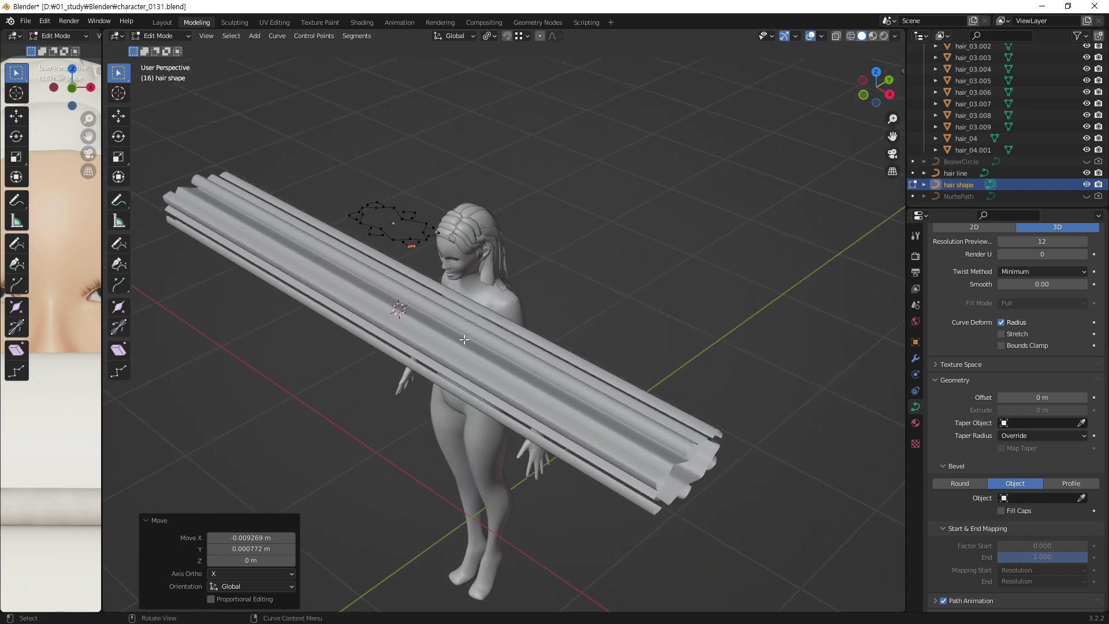
pyautogui.click(960, 173)
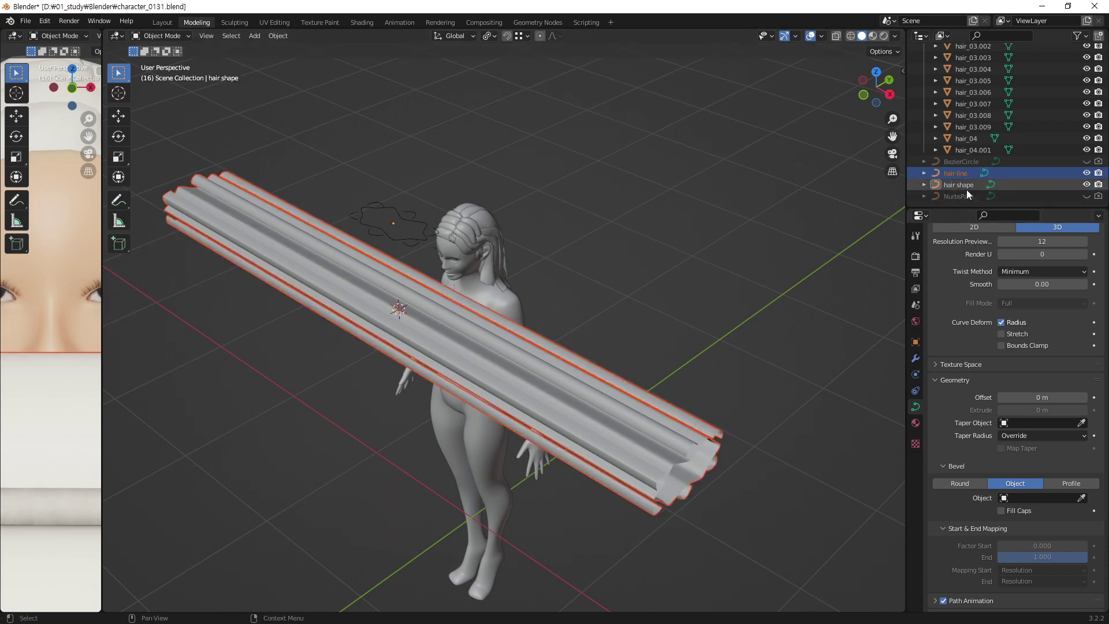
pyautogui.click(960, 173)
pyautogui.press('Tab')
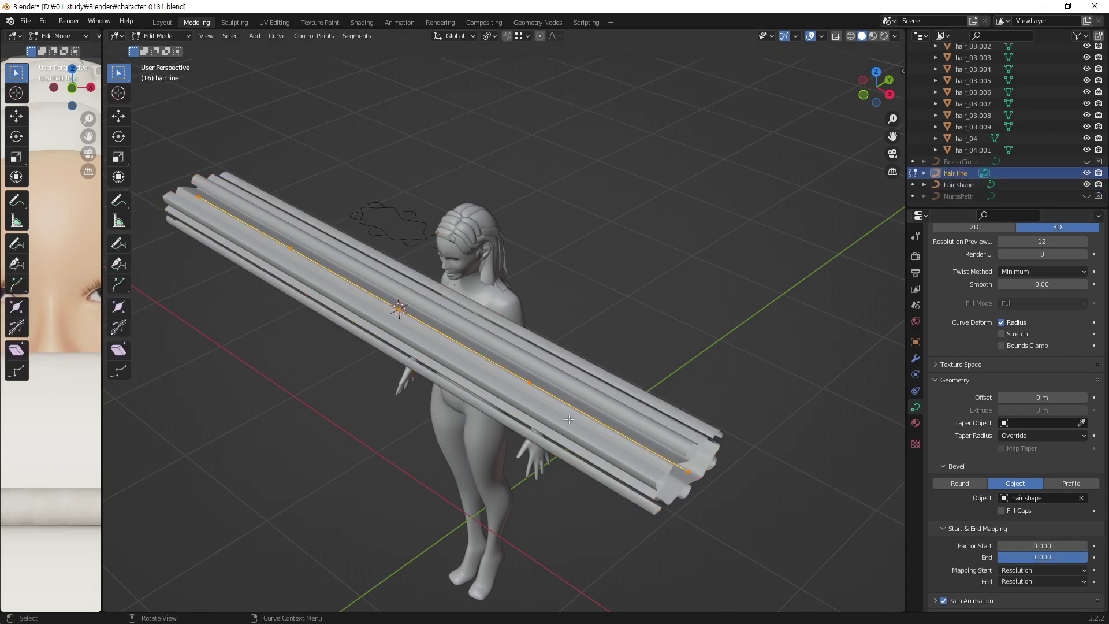
pyautogui.moveTo(569, 419)
pyautogui.mouseDown(button='middle')
pyautogui.moveTo(490, 377)
pyautogui.moveTo(543, 348)
pyautogui.mouseUp(button='middle')
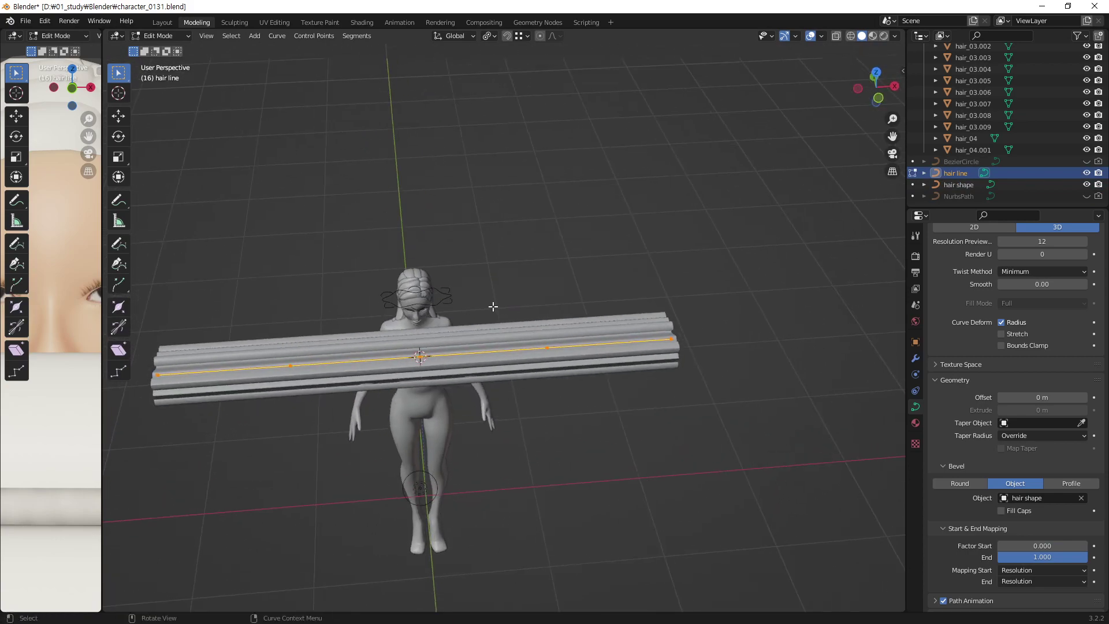
pyautogui.moveTo(658, 349); pyautogui.dragTo(657, 365, button='middle')
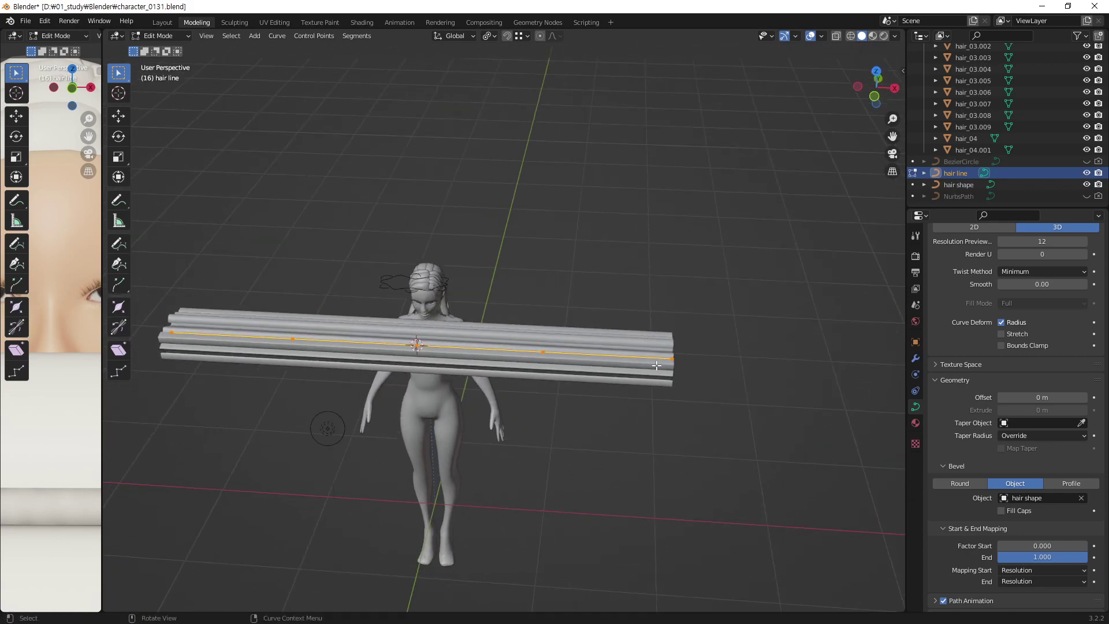
pyautogui.moveTo(698, 342); pyautogui.dragTo(592, 379)
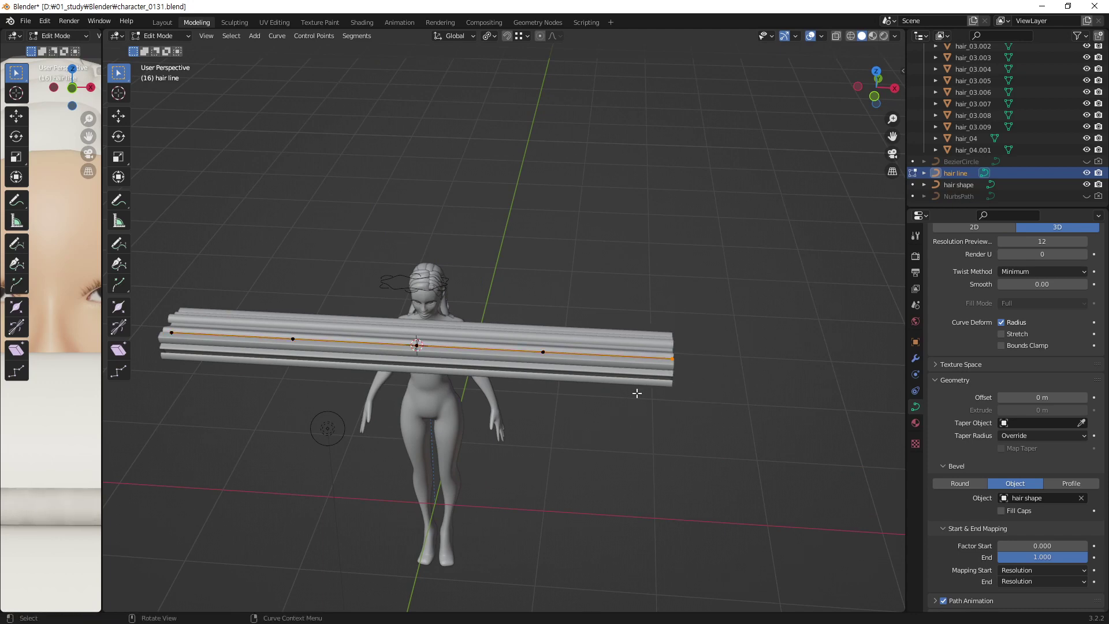
pyautogui.press('g')
pyautogui.click(691, 432)
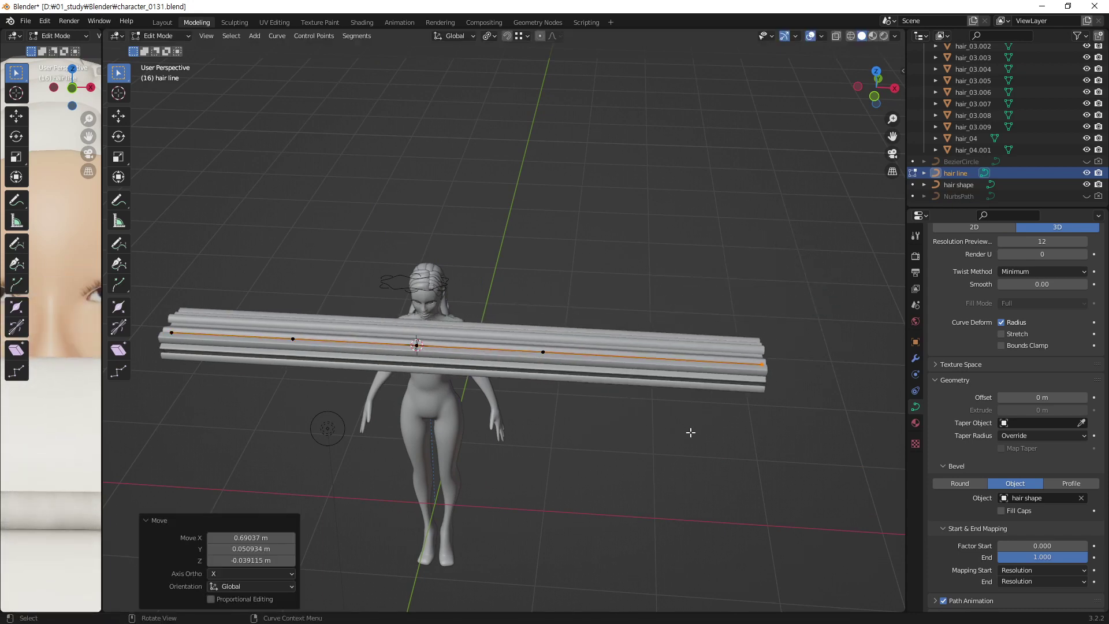
pyautogui.hotkey('ctrl', 'z')
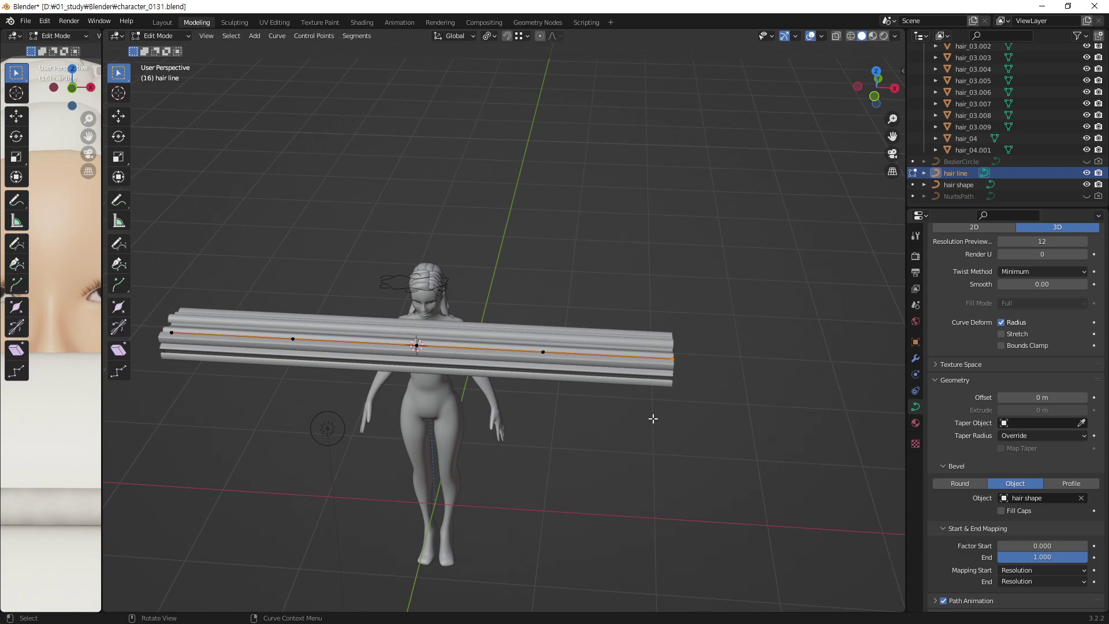
pyautogui.press('e')
pyautogui.click(781, 453)
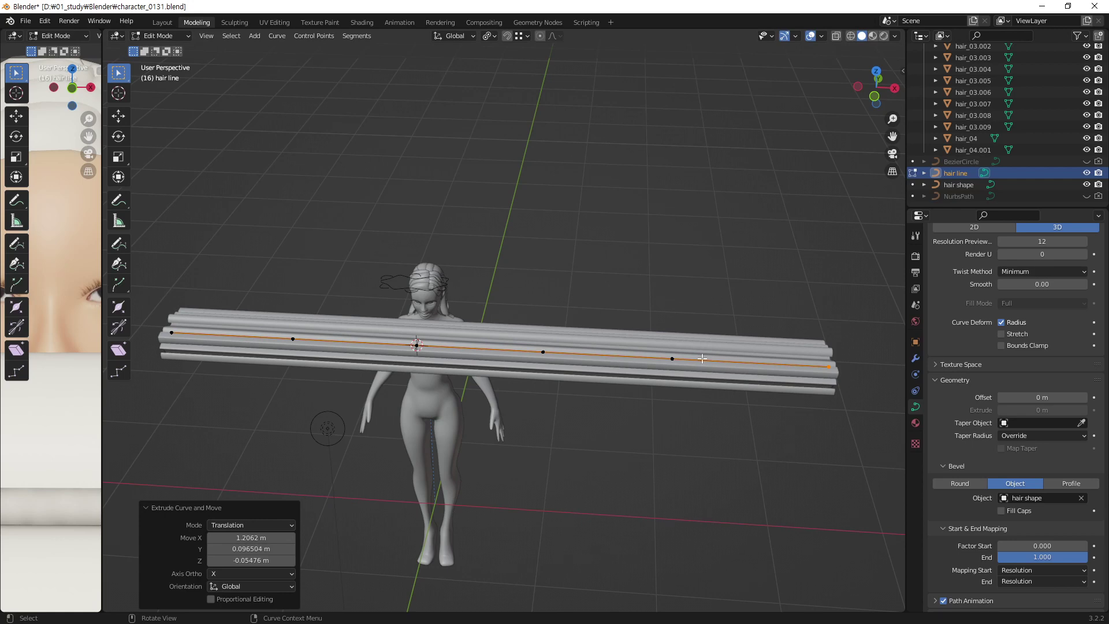
pyautogui.hotkey('ctrl', 'z')
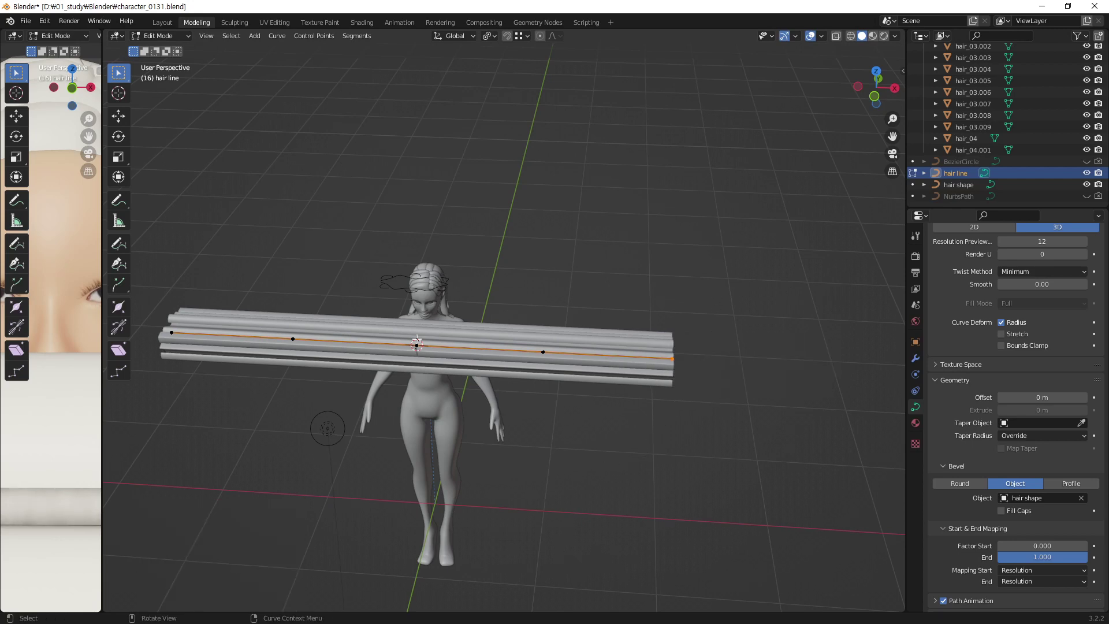
pyautogui.scroll(-2, 417, 340)
pyautogui.moveTo(417, 339)
pyautogui.mouseDown(button='middle')
pyautogui.moveTo(388, 388)
pyautogui.moveTo(344, 382)
pyautogui.mouseUp(button='middle')
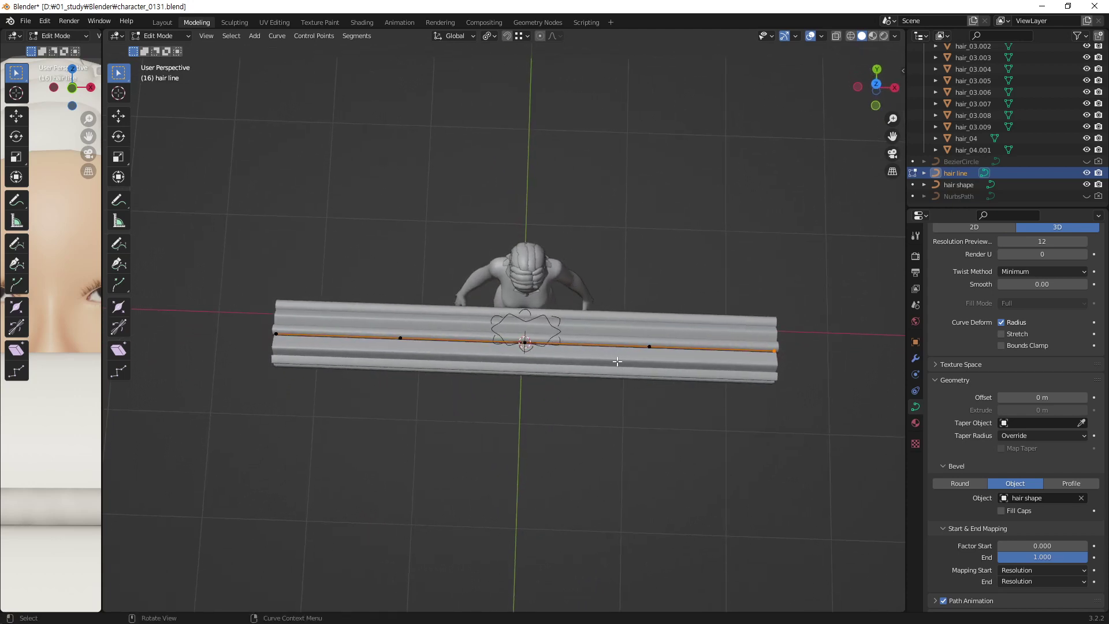
pyautogui.moveTo(617, 362)
pyautogui.mouseDown(button='middle')
pyautogui.moveTo(641, 241)
pyautogui.moveTo(558, 351)
pyautogui.mouseUp(button='middle')
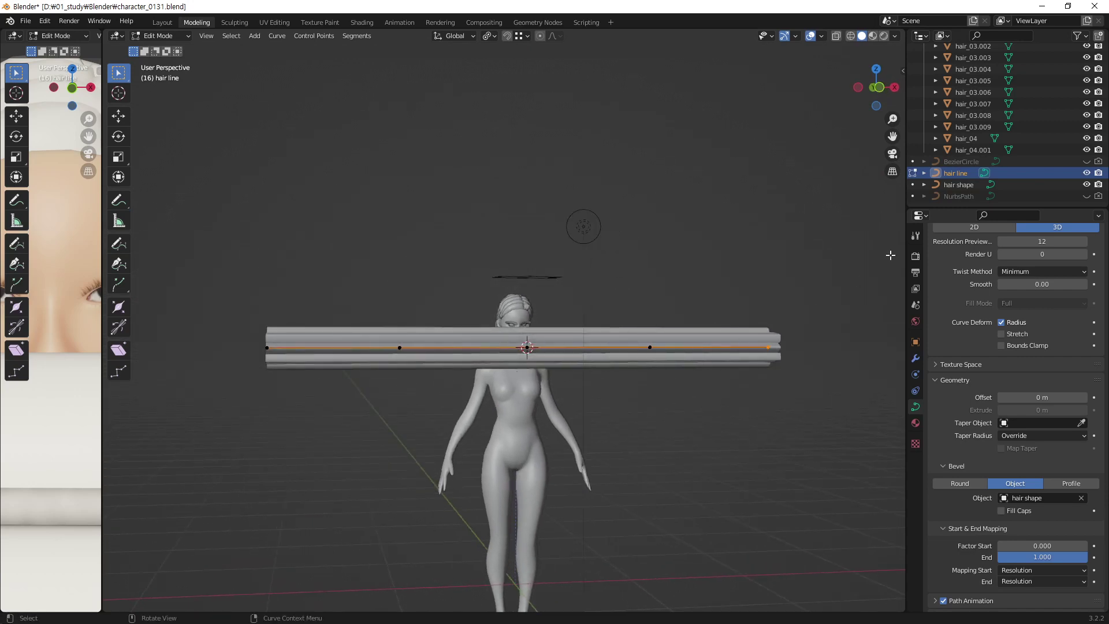
pyautogui.click(959, 185)
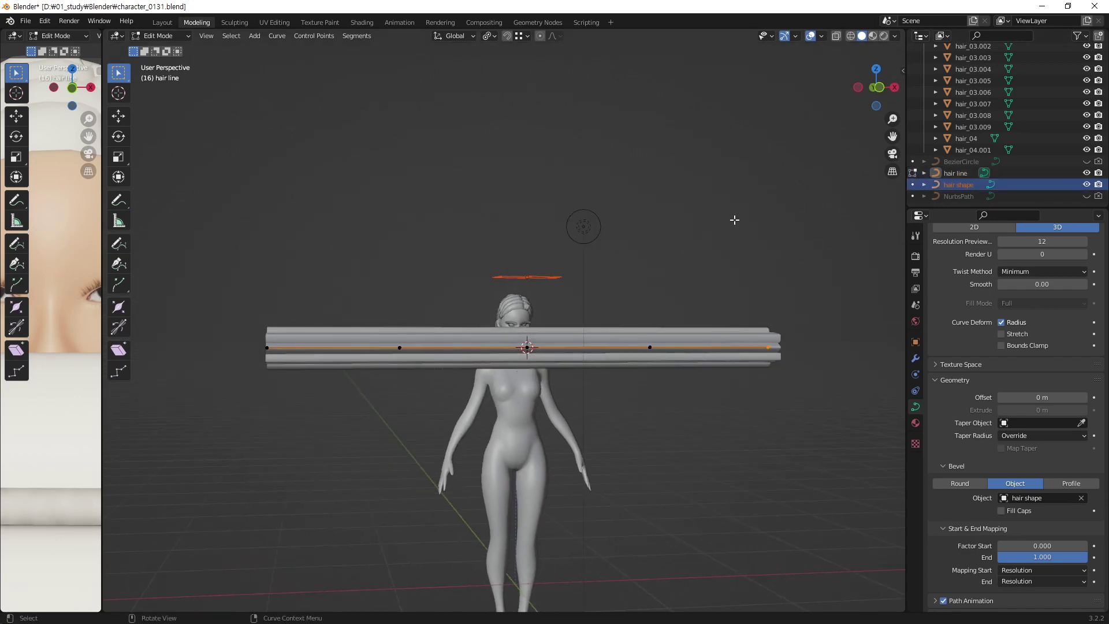
# - Return to Object Mode and scale the hair shape object down to 0.326
pyautogui.press('s')
pyautogui.click(762, 234)
pyautogui.press('Tab')
pyautogui.click(953, 185)
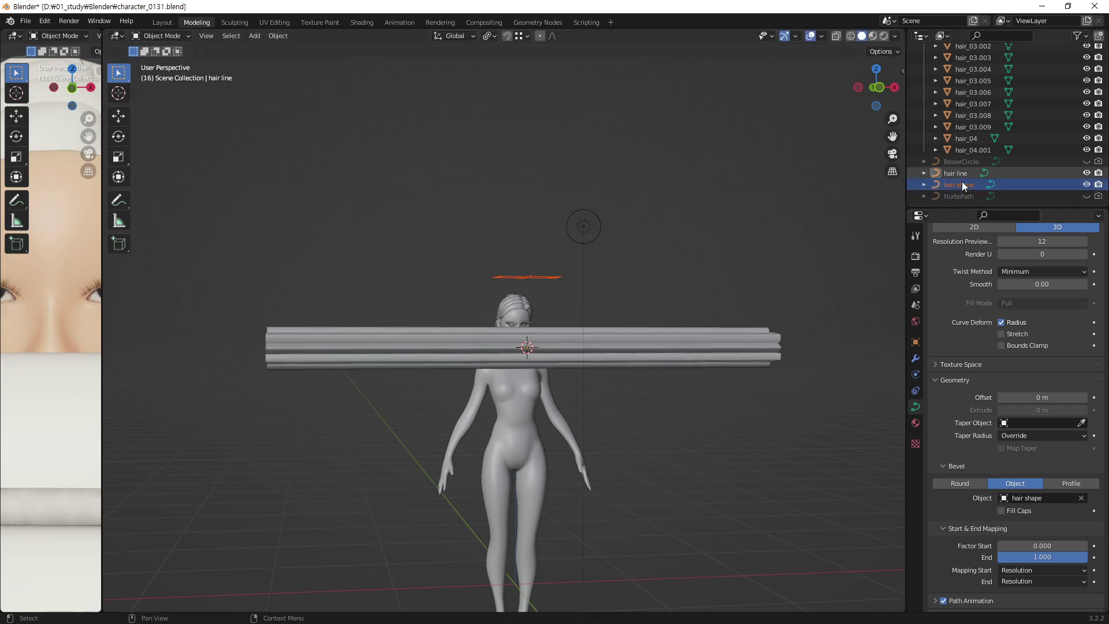
pyautogui.press('s')
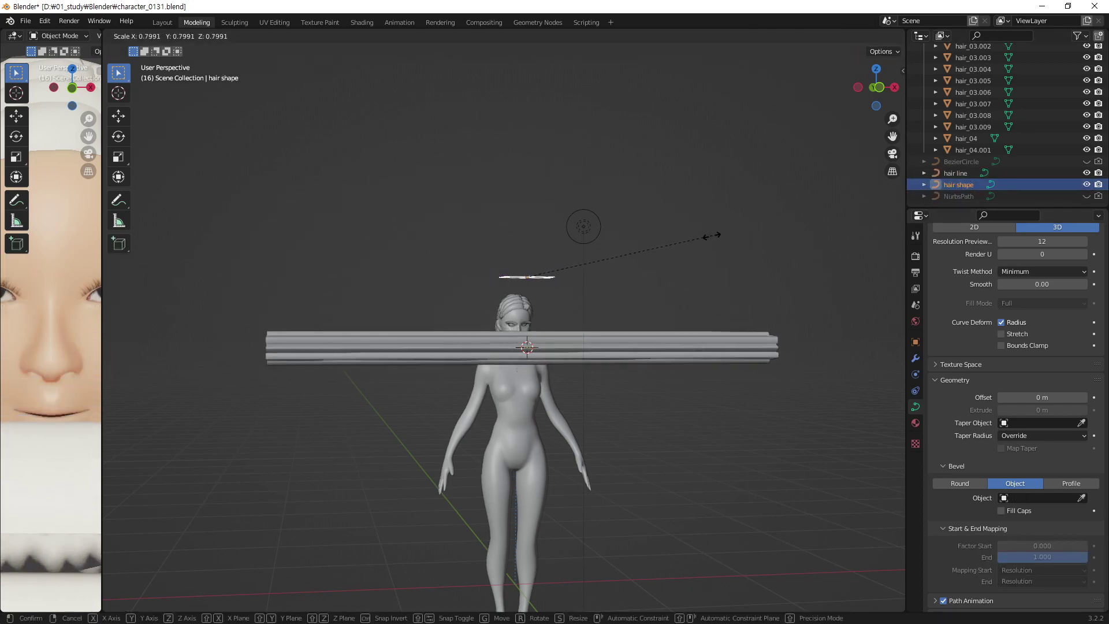
pyautogui.click(602, 275)
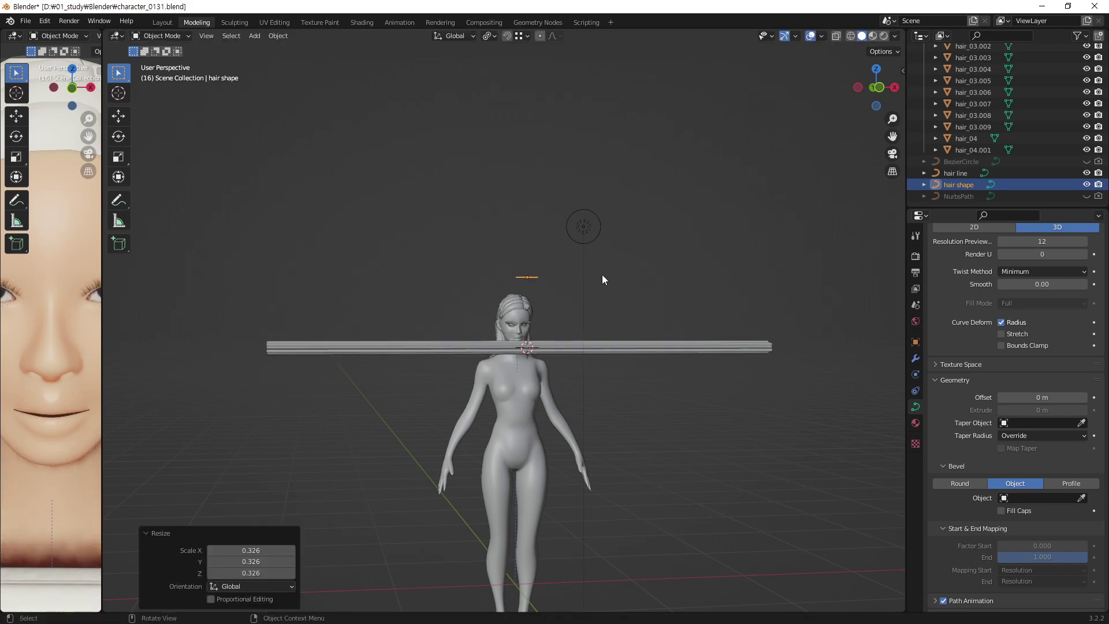
pyautogui.moveTo(639, 353)
pyautogui.mouseDown(button='middle')
pyautogui.moveTo(614, 433)
pyautogui.moveTo(563, 367)
pyautogui.moveTo(667, 296)
pyautogui.moveTo(724, 320)
pyautogui.mouseUp(button='middle')
# - Scale the hair line curve to 0.428, frame the head from the front, and enter Edit Mode
pyautogui.moveTo(556, 348); pyautogui.dragTo(603, 342, button='middle')
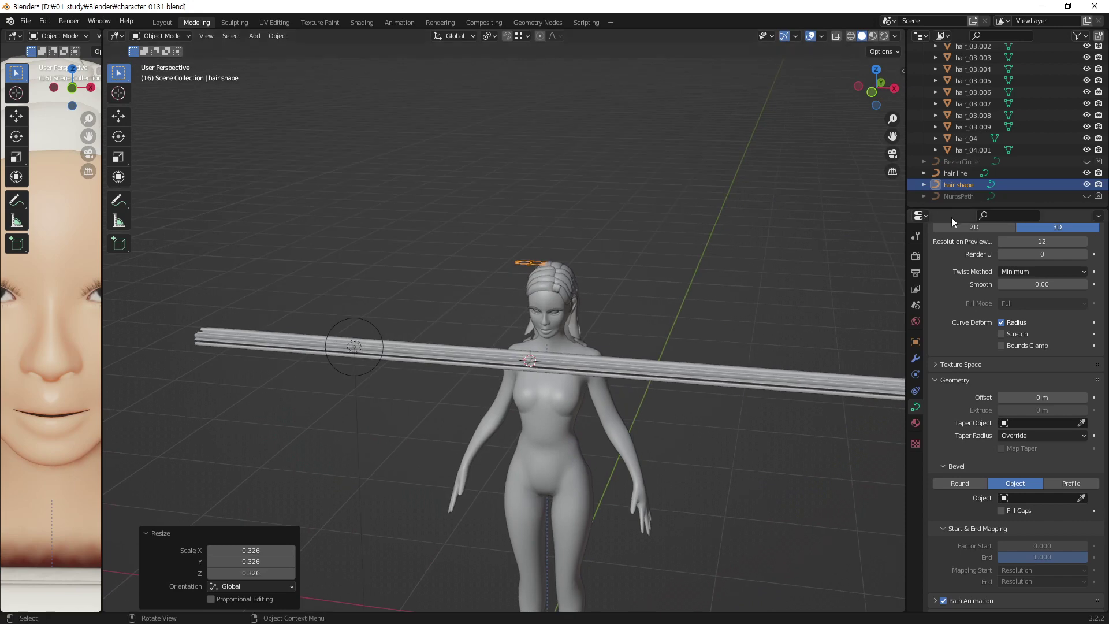
pyautogui.click(956, 174)
pyautogui.press('s')
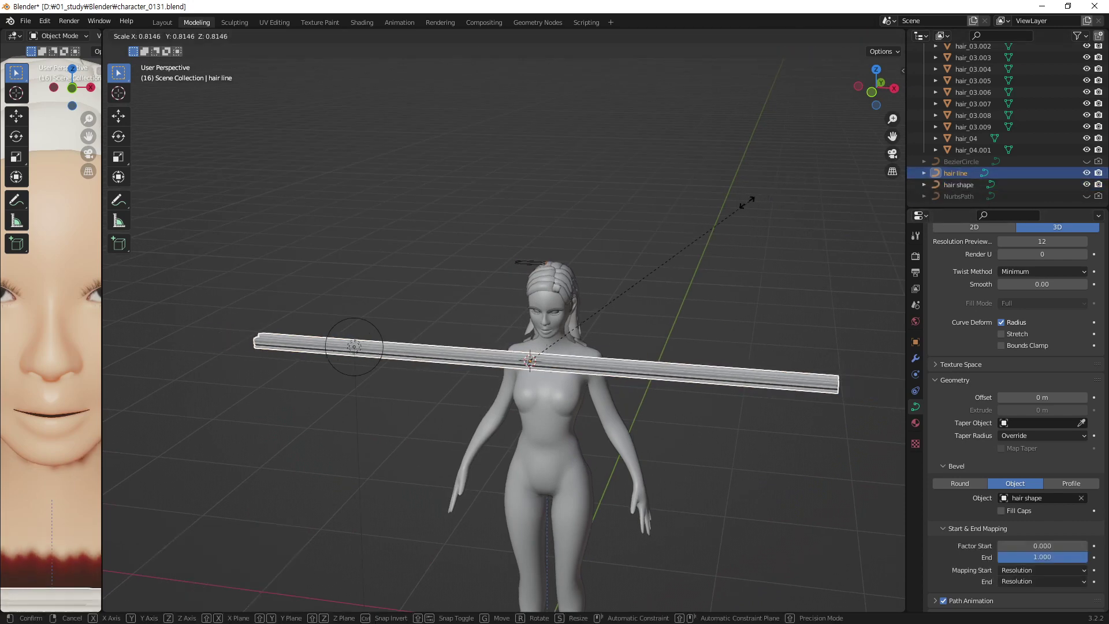
pyautogui.click(630, 263)
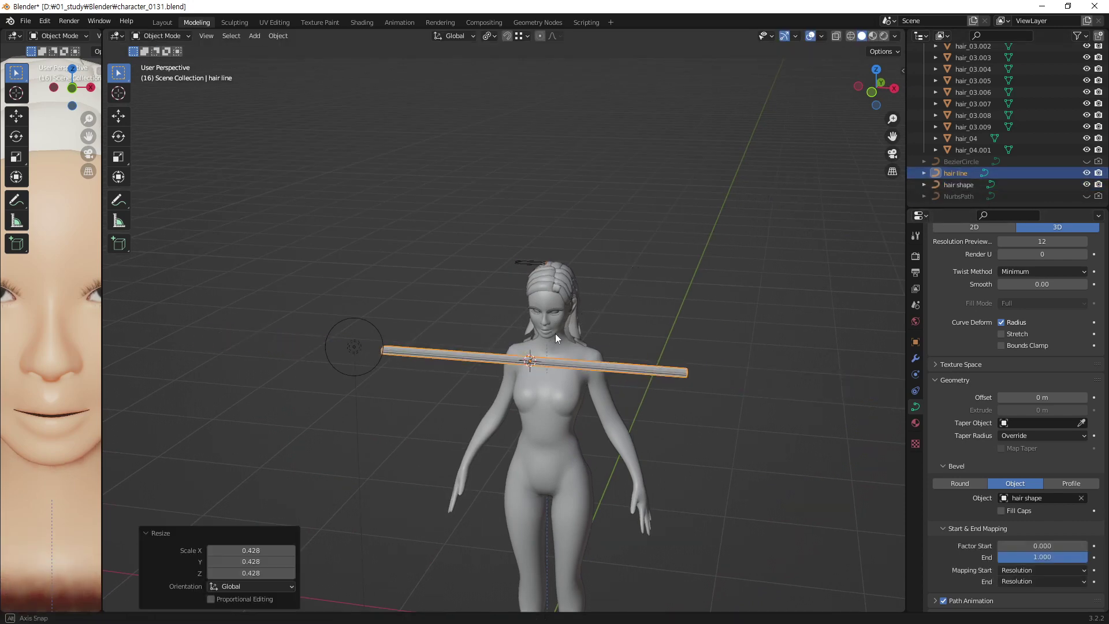
pyautogui.moveTo(556, 334)
pyautogui.mouseDown(button='middle')
pyautogui.moveTo(659, 359)
pyautogui.moveTo(525, 338)
pyautogui.moveTo(594, 303)
pyautogui.moveTo(765, 267)
pyautogui.moveTo(525, 317)
pyautogui.moveTo(522, 335)
pyautogui.moveTo(517, 325)
pyautogui.moveTo(570, 320)
pyautogui.mouseUp(button='middle')
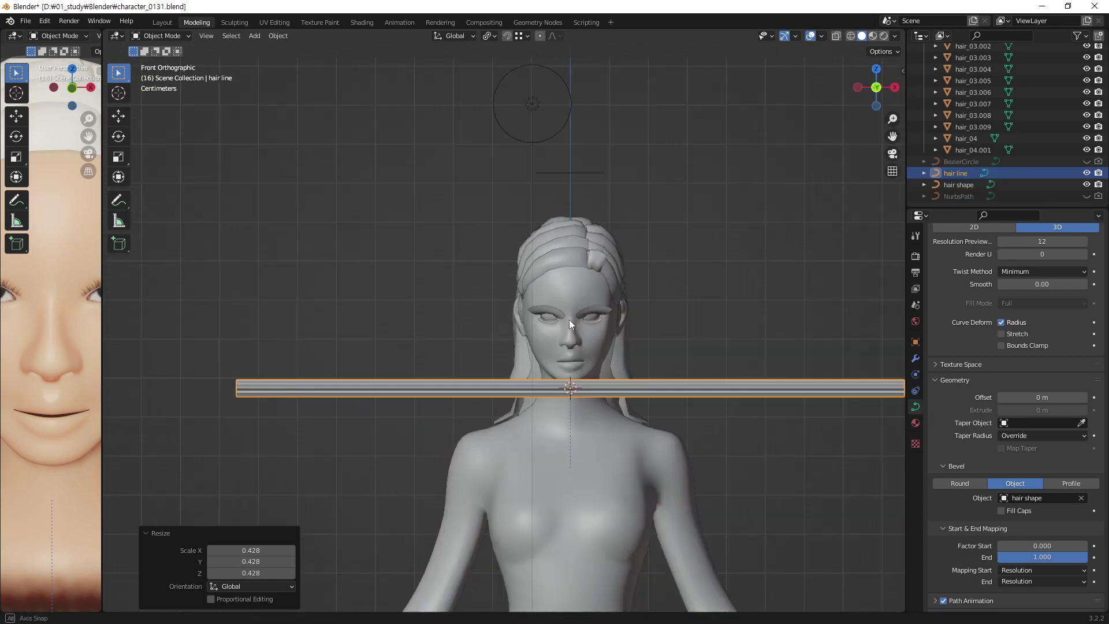
pyautogui.keyDown('shift'); pyautogui.moveTo(653, 352); pyautogui.dragTo(518, 301, button='middle'); pyautogui.keyUp('shift')
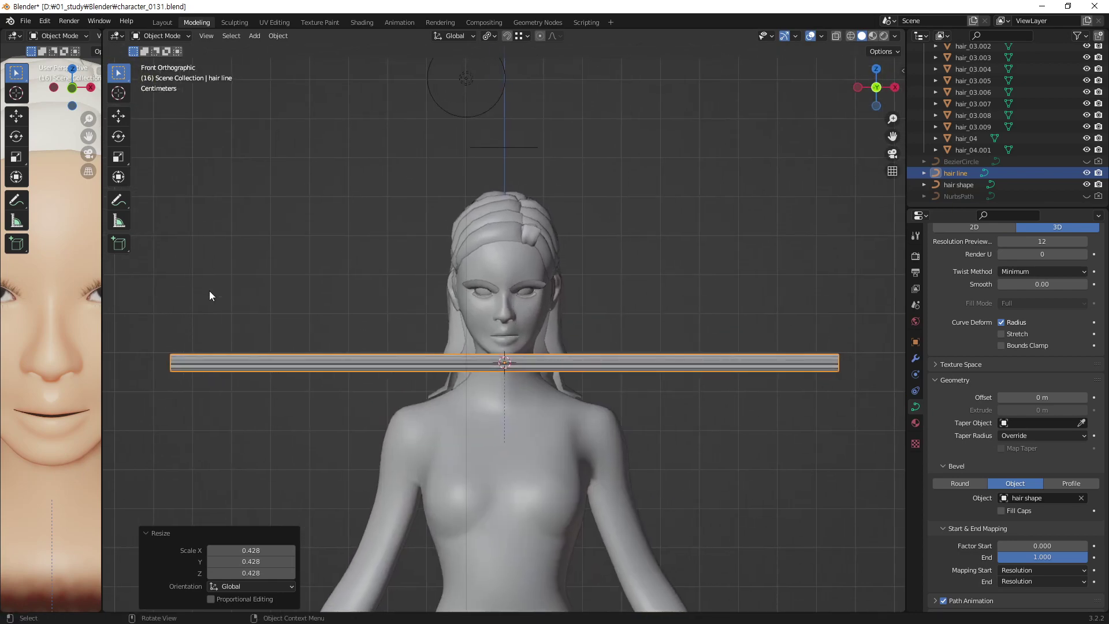
pyautogui.press('Tab')
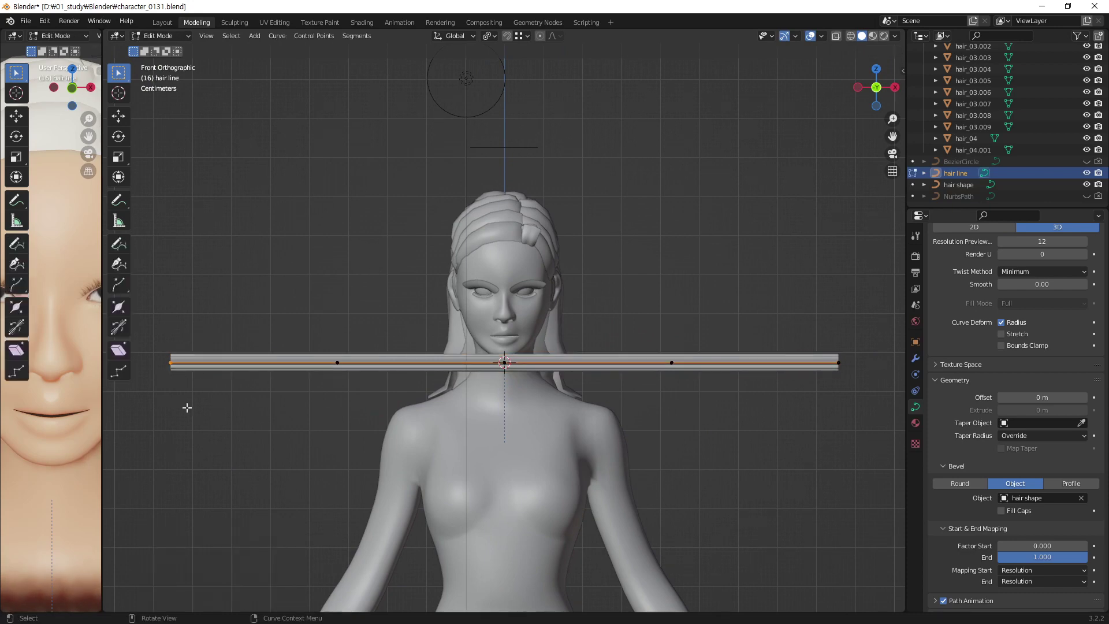
# - Place the curve's points at the crown, beside the head and face, with the tip by the jaw
pyautogui.press('g')
pyautogui.click(358, 345)
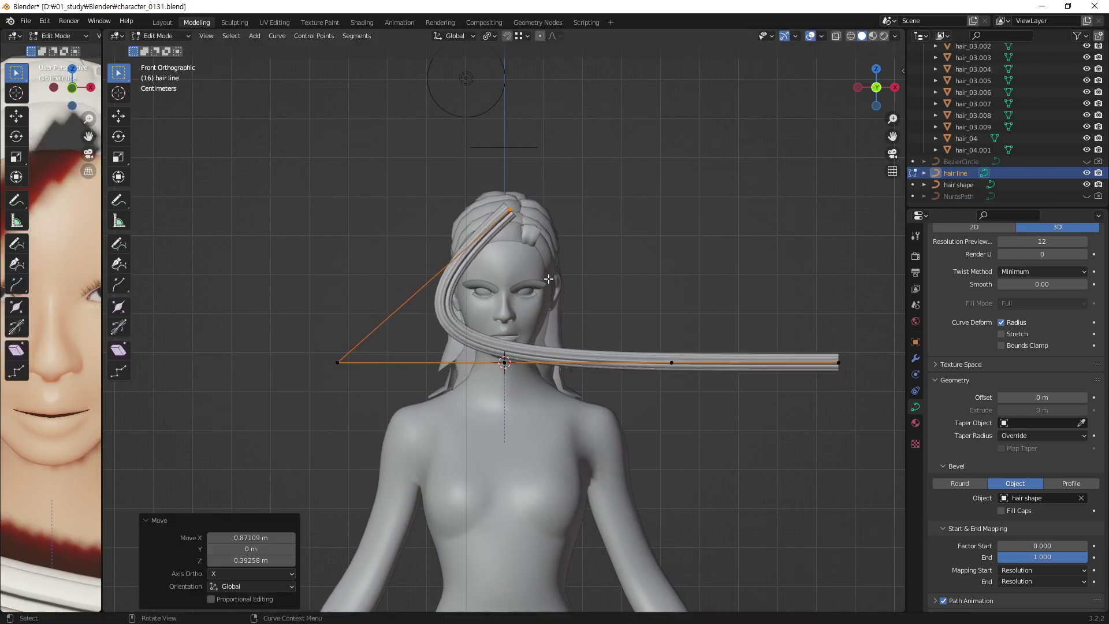
pyautogui.moveTo(337, 363); pyautogui.dragTo(577, 211)
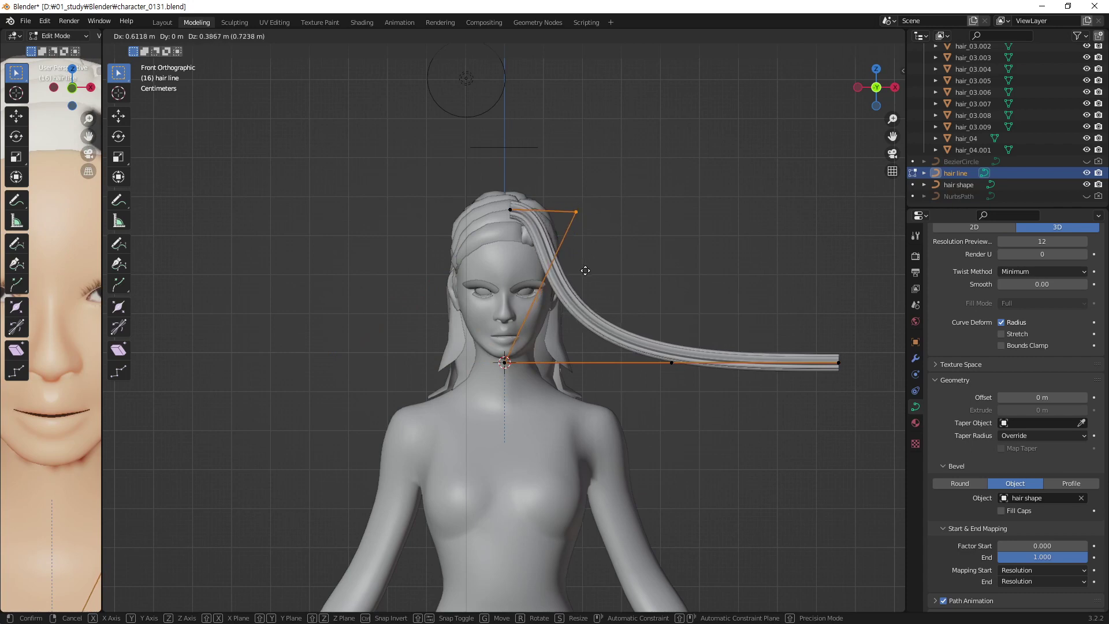
pyautogui.moveTo(535, 335); pyautogui.dragTo(485, 387)
pyautogui.press('g')
pyautogui.click(557, 272)
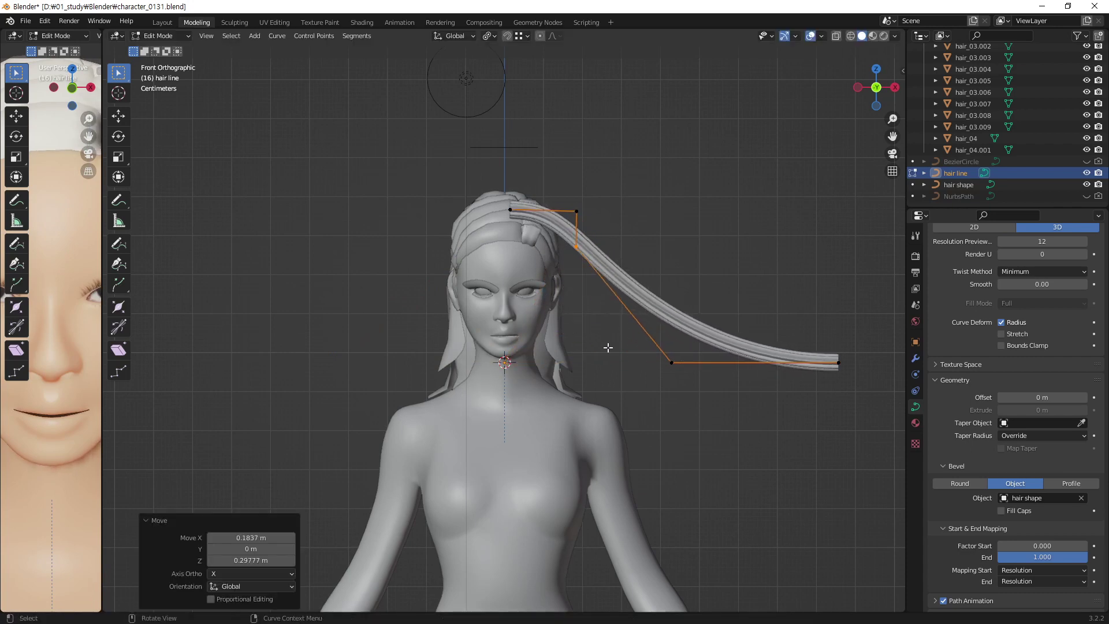
pyautogui.moveTo(697, 342); pyautogui.dragTo(617, 406)
pyautogui.press('g')
pyautogui.click(550, 322)
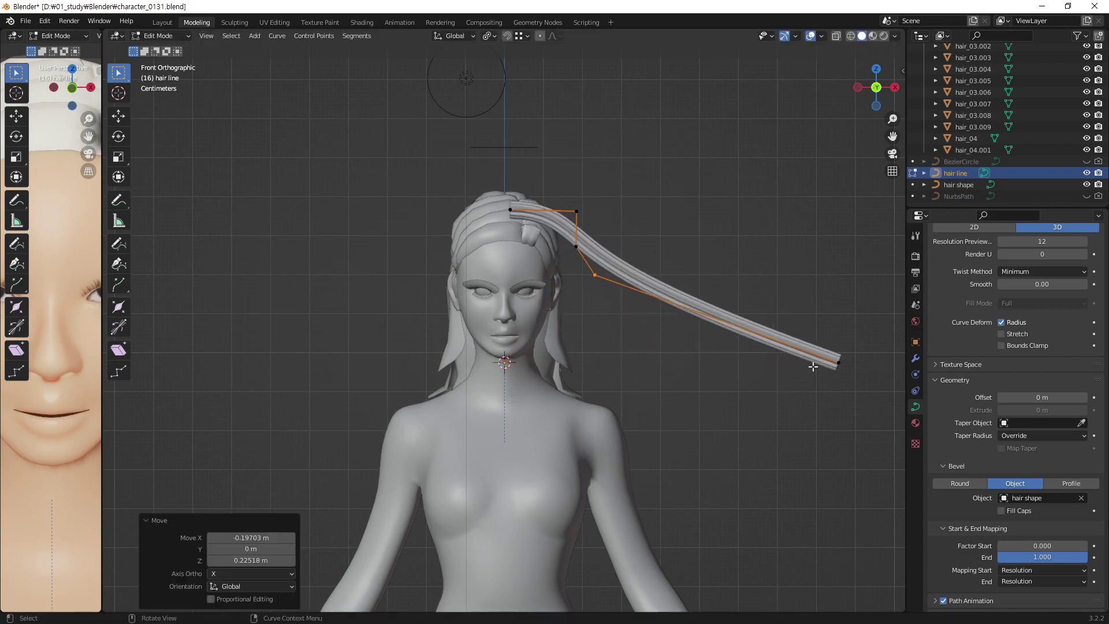
pyautogui.moveTo(851, 340); pyautogui.dragTo(748, 395)
pyautogui.press('g')
pyautogui.click(490, 355)
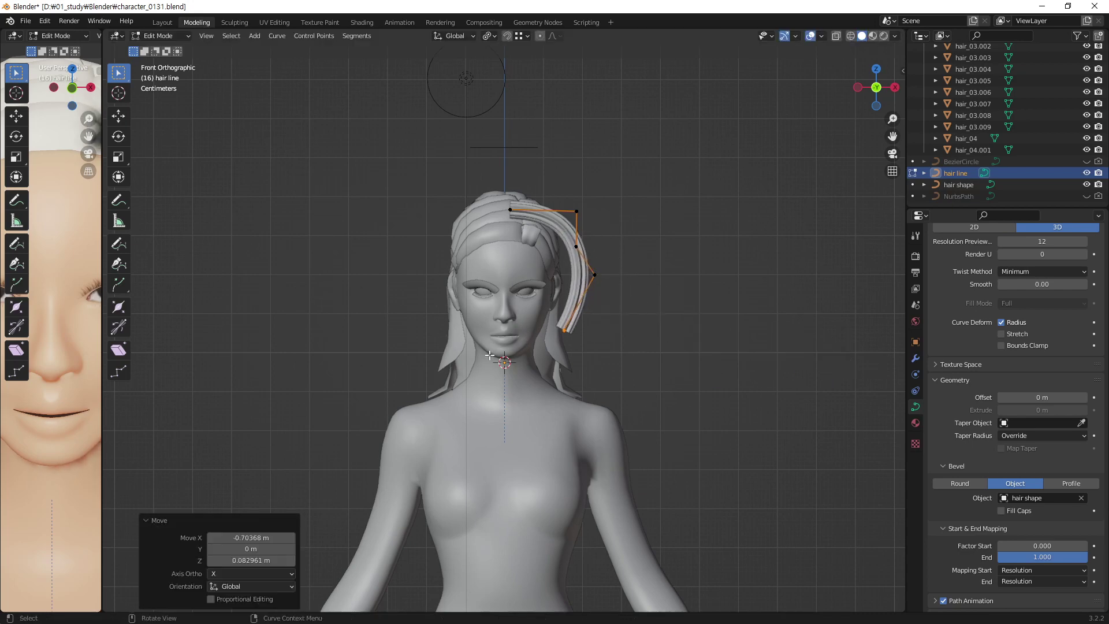
# - Fine-tune the points to smooth the strand, lowering the crown point and shifting it along X
pyautogui.press('g')
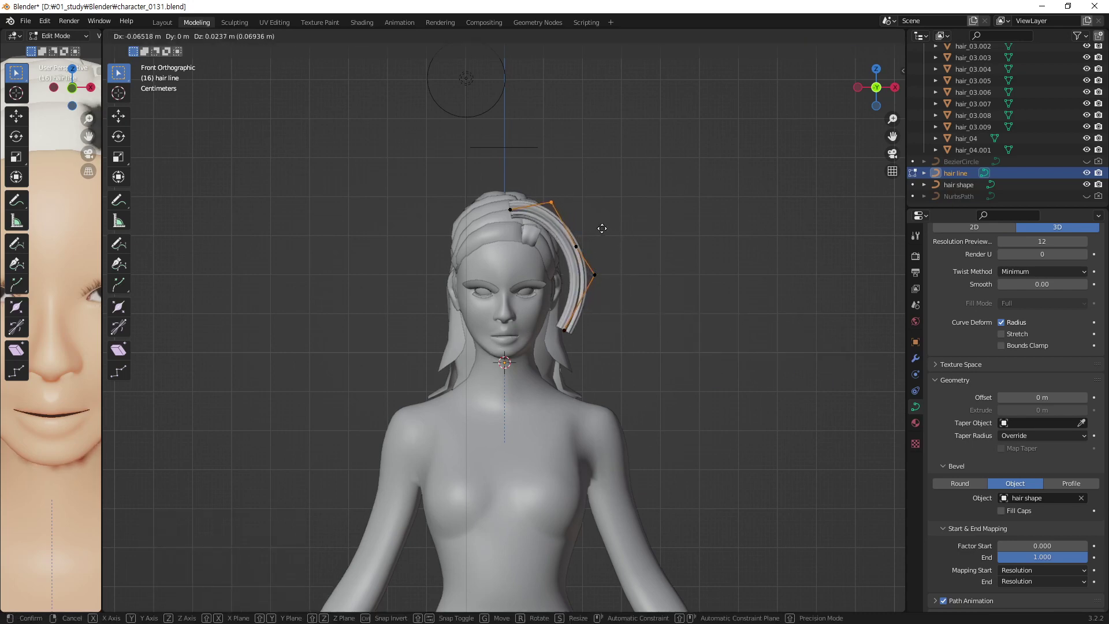
pyautogui.click(573, 221)
pyautogui.press('g')
pyautogui.click(625, 267)
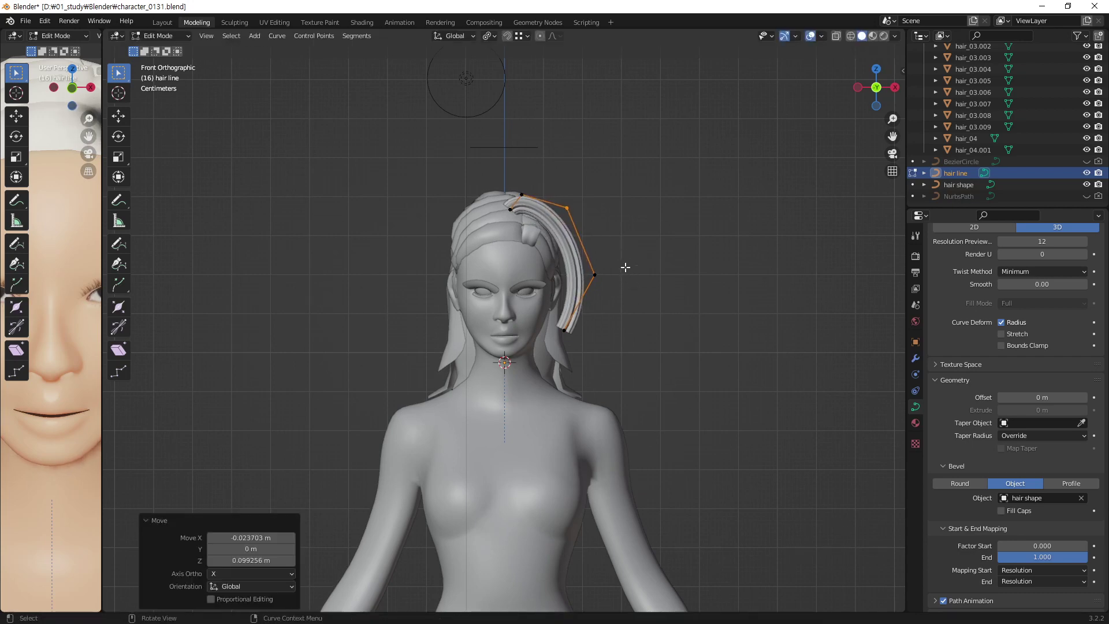
pyautogui.press('g')
pyautogui.click(583, 252)
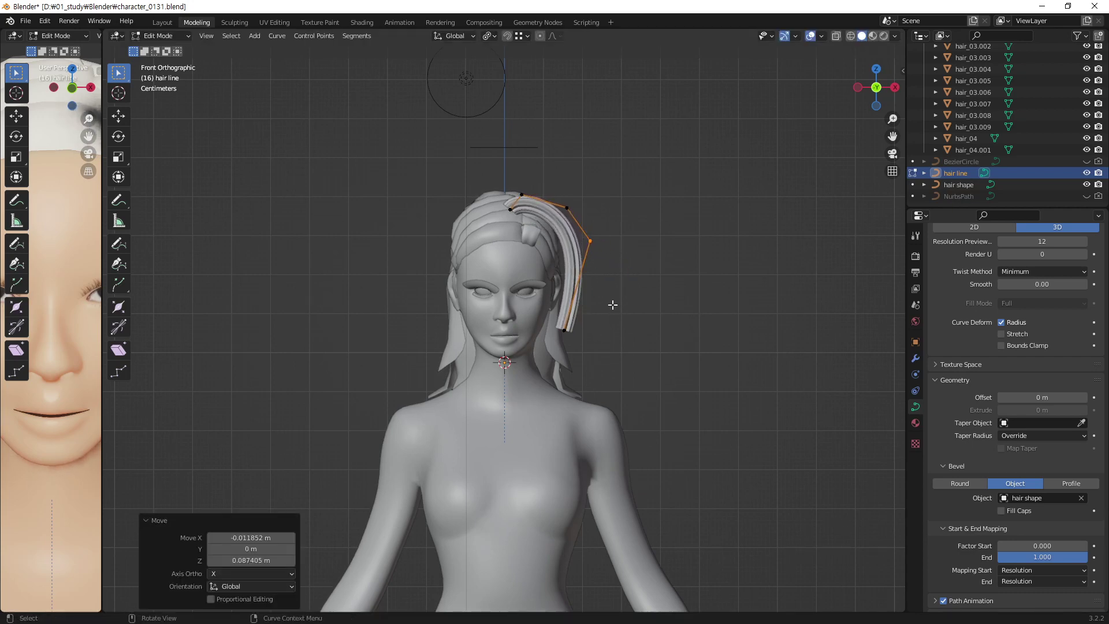
pyautogui.press('g')
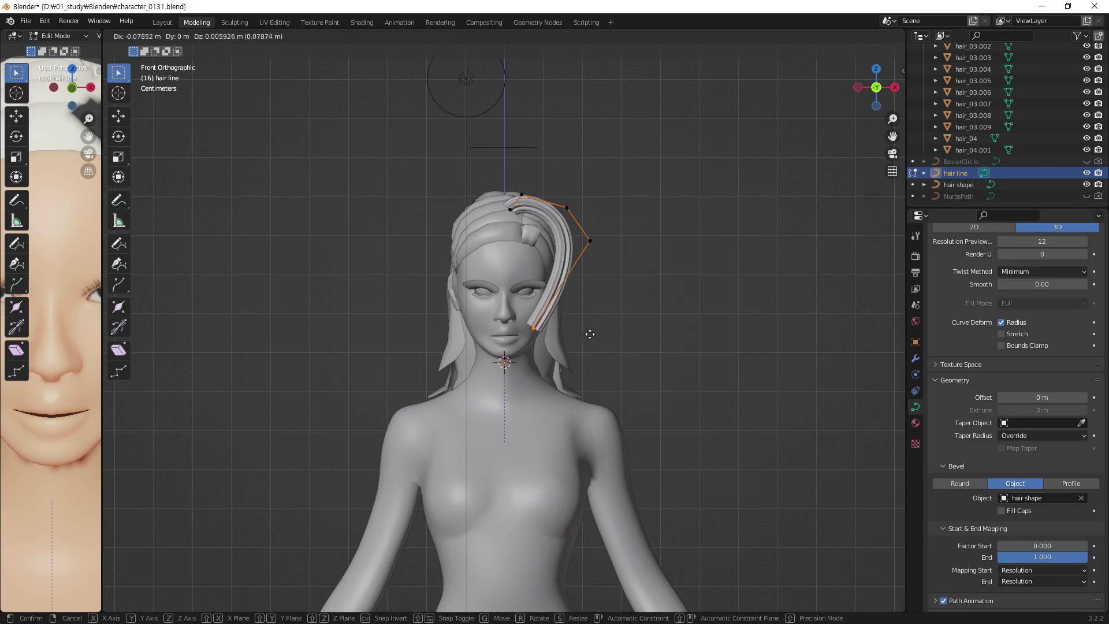
pyautogui.click(595, 296)
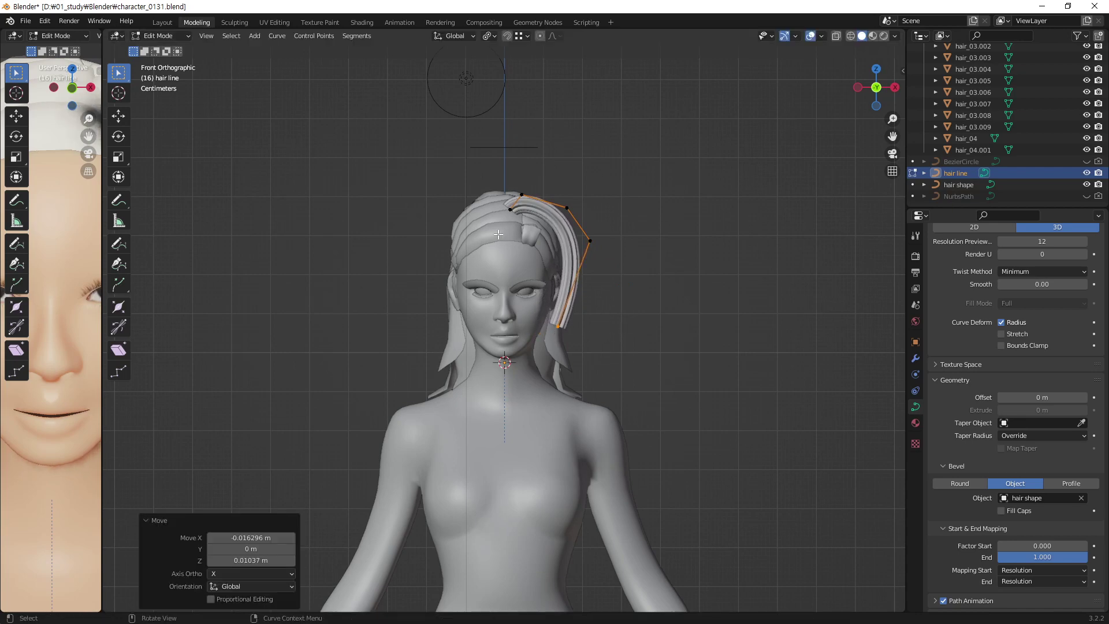
pyautogui.press('g')
pyautogui.click(508, 213)
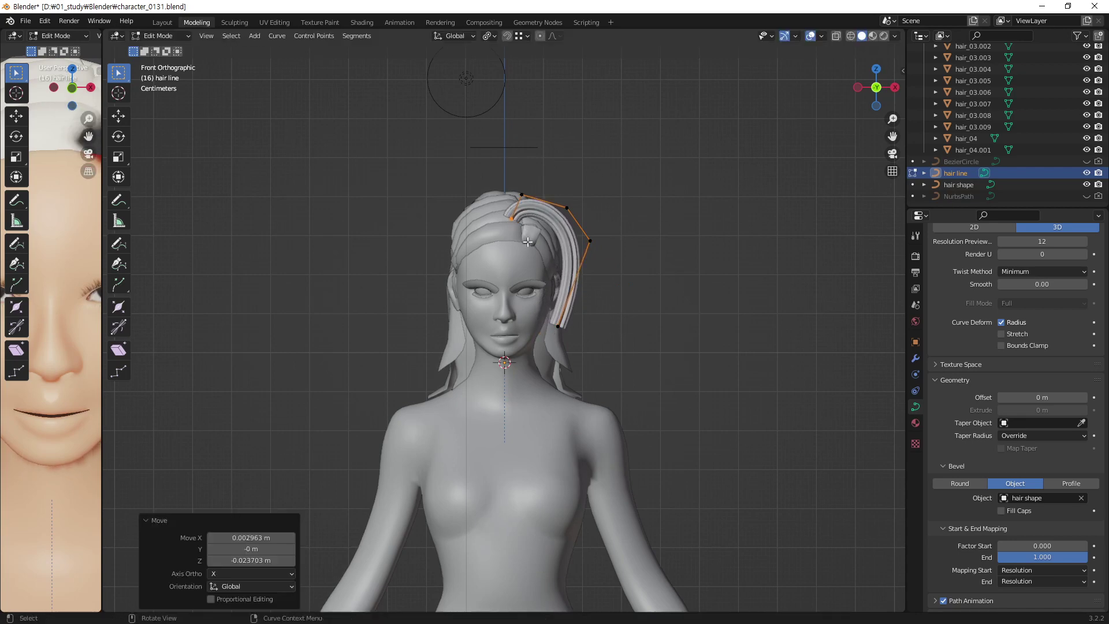
pyautogui.press('g')
pyautogui.press('x')
pyautogui.click(516, 200)
# - Move all hair line points along Y onto the character's head and view it from the front
pyautogui.moveTo(517, 200); pyautogui.dragTo(426, 259, button='middle')
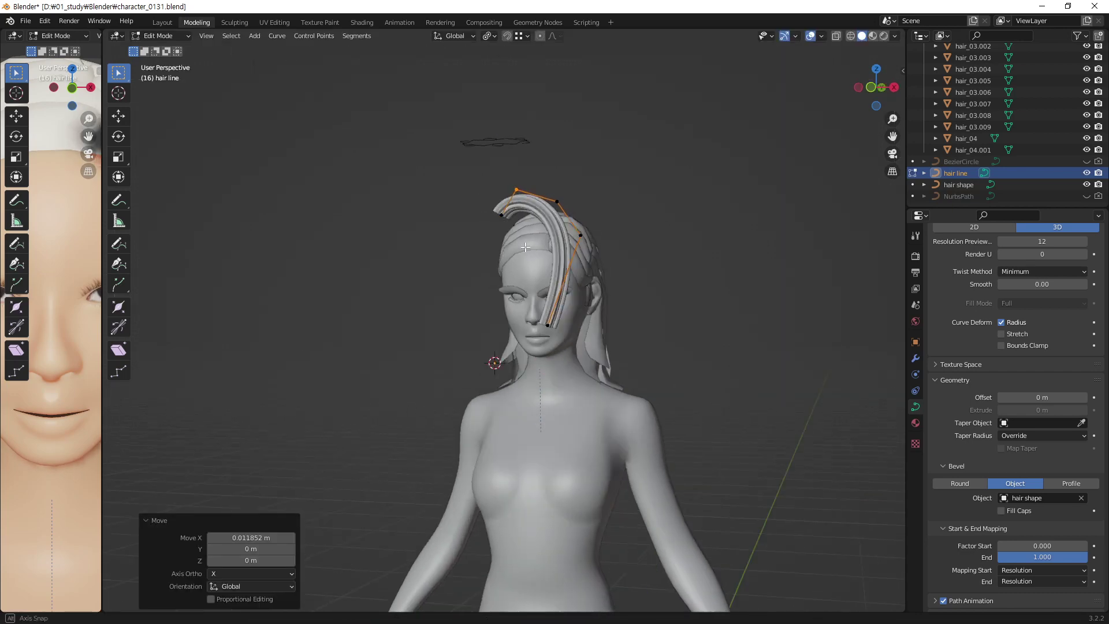
pyautogui.moveTo(546, 177); pyautogui.dragTo(406, 366)
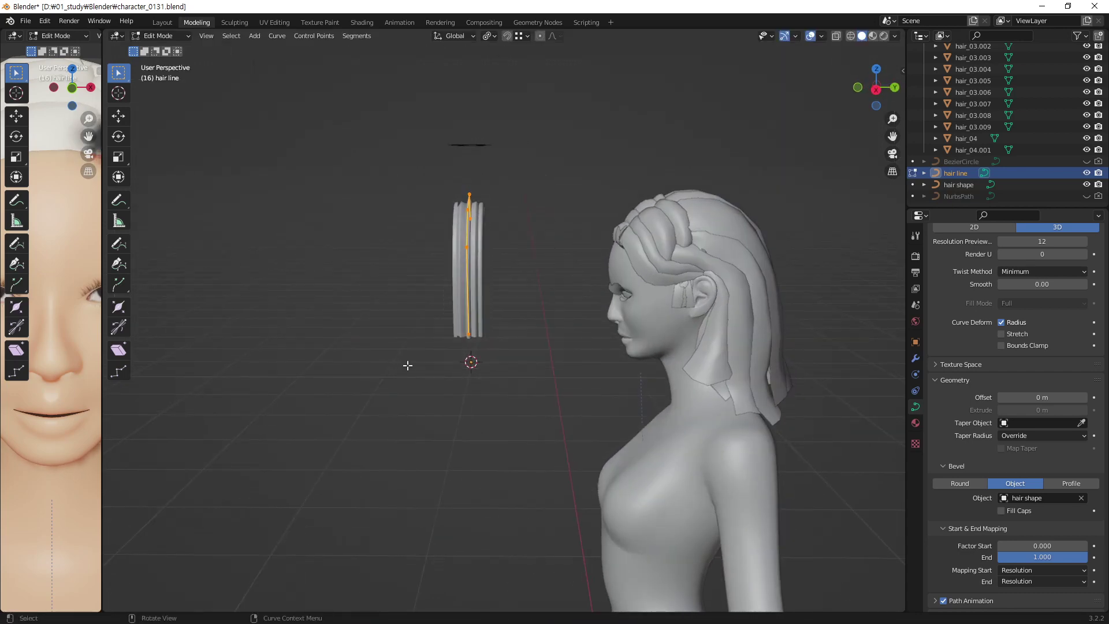
pyautogui.press('g')
pyautogui.press('y')
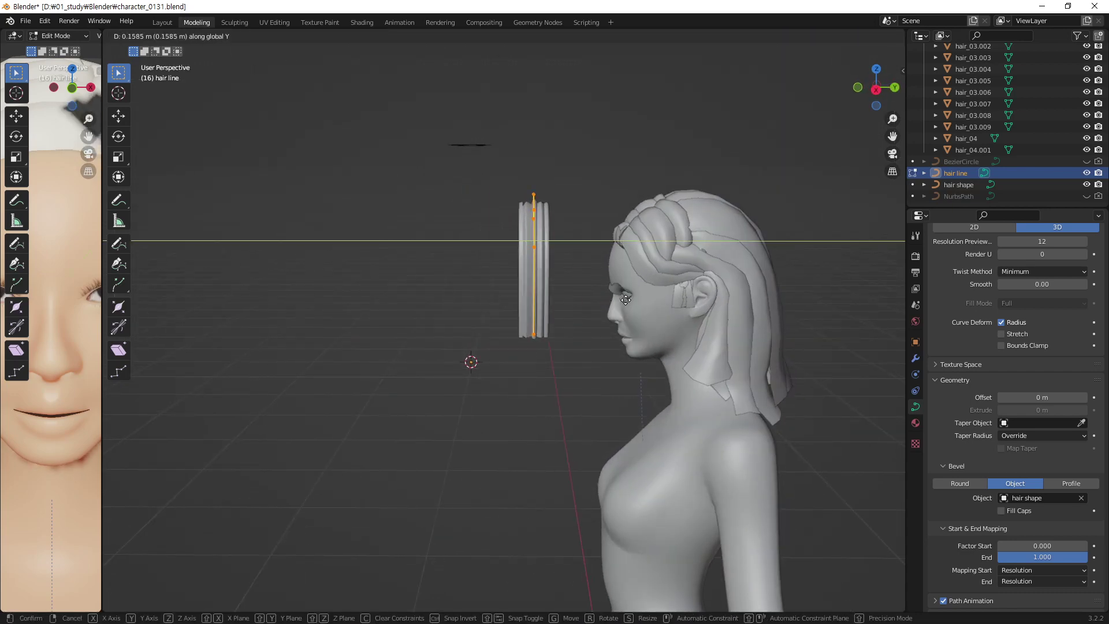
pyautogui.click(730, 323)
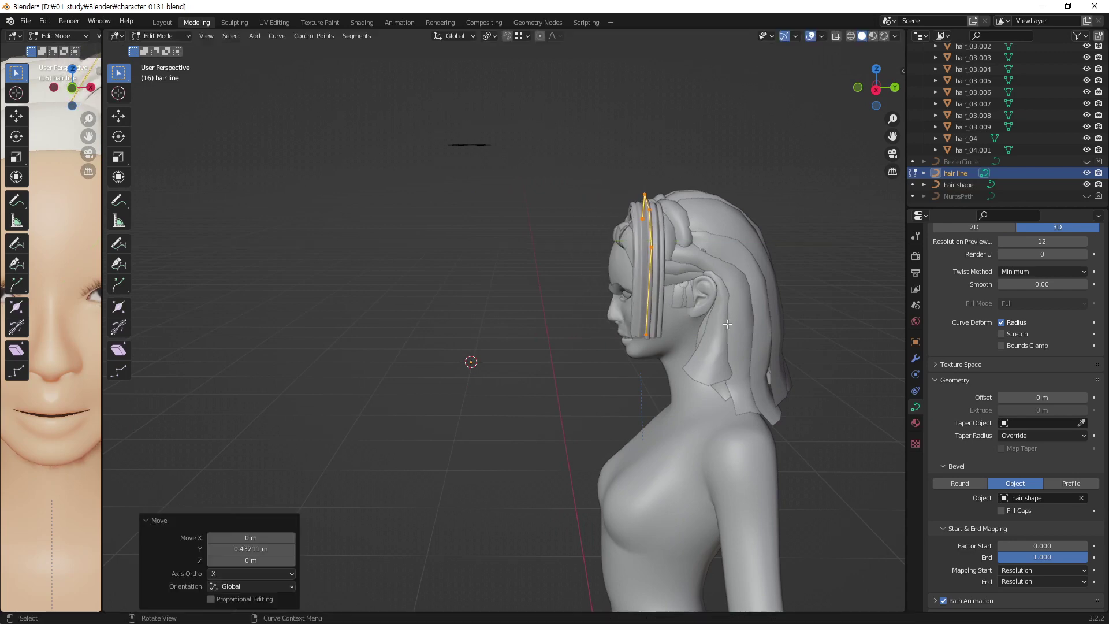
pyautogui.moveTo(729, 322)
pyautogui.mouseDown(button='middle')
pyautogui.moveTo(767, 261)
pyautogui.moveTo(751, 263)
pyautogui.mouseUp(button='middle')
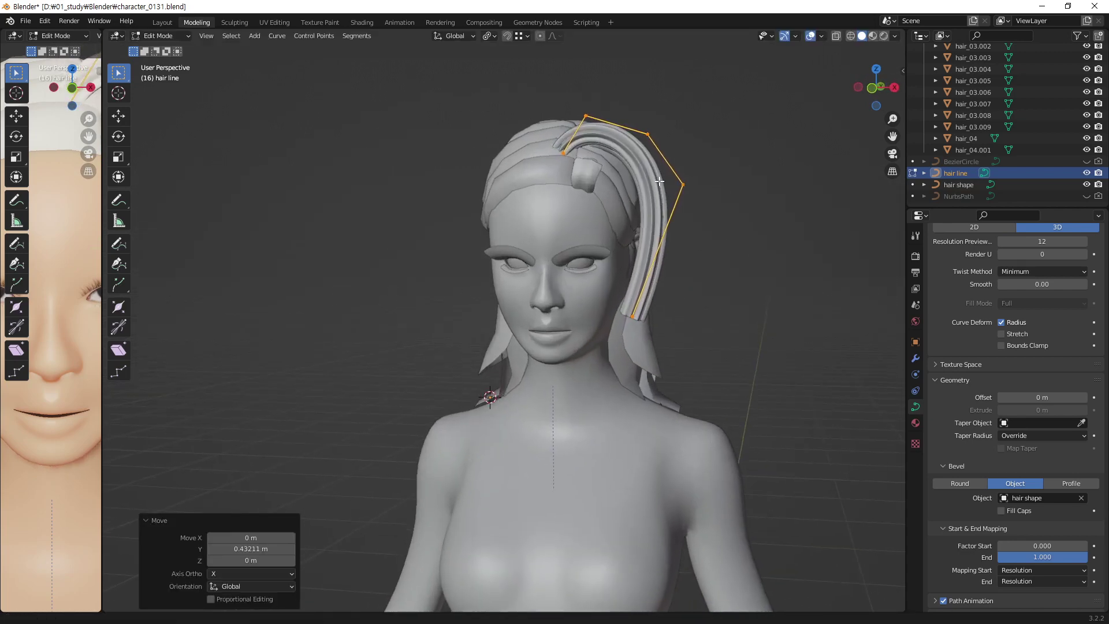
pyautogui.scroll(4, 608, 271)
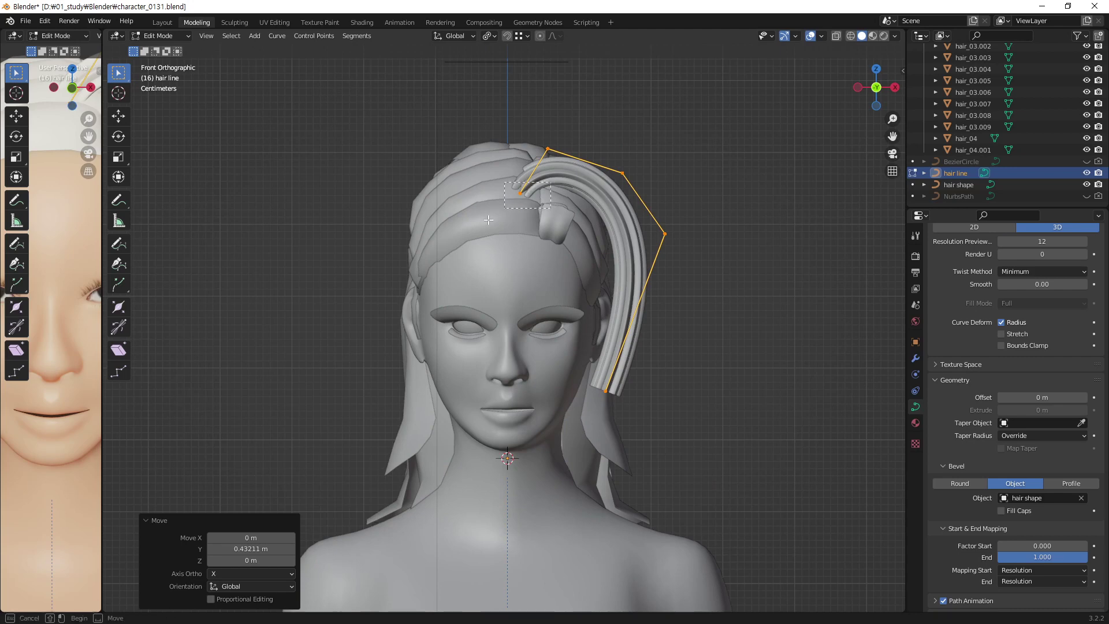
# - Reposition the crown, top, and next control points to arc the strand over the head
pyautogui.moveTo(488, 220); pyautogui.dragTo(490, 221)
pyautogui.press('g')
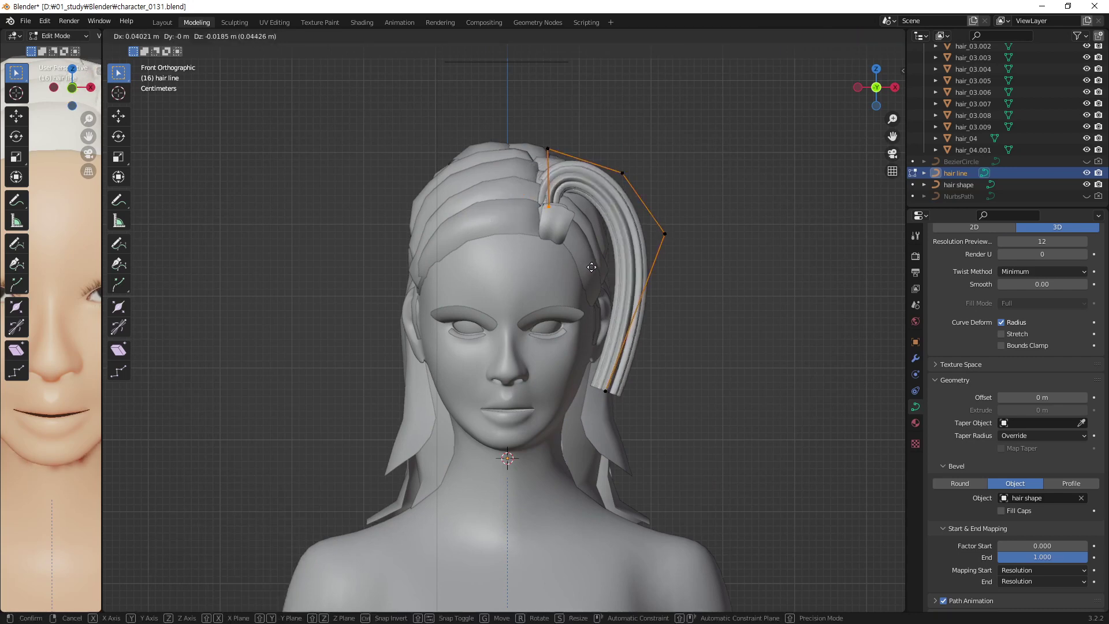
pyautogui.click(594, 266)
pyautogui.click(548, 149)
pyautogui.press('g')
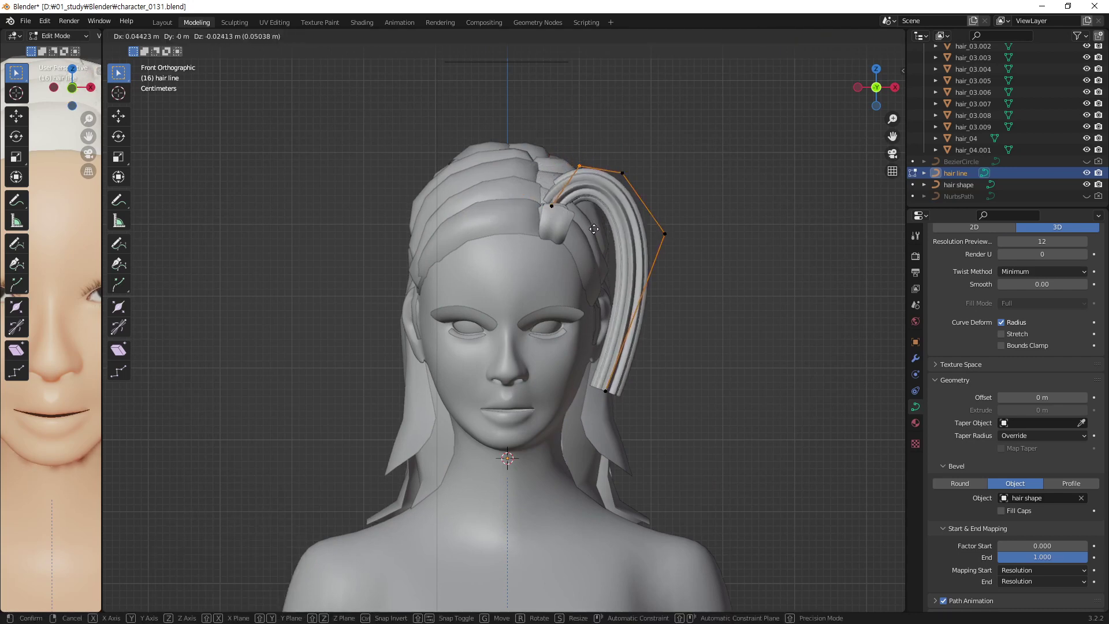
pyautogui.click(655, 185)
pyautogui.click(622, 173)
pyautogui.press('g')
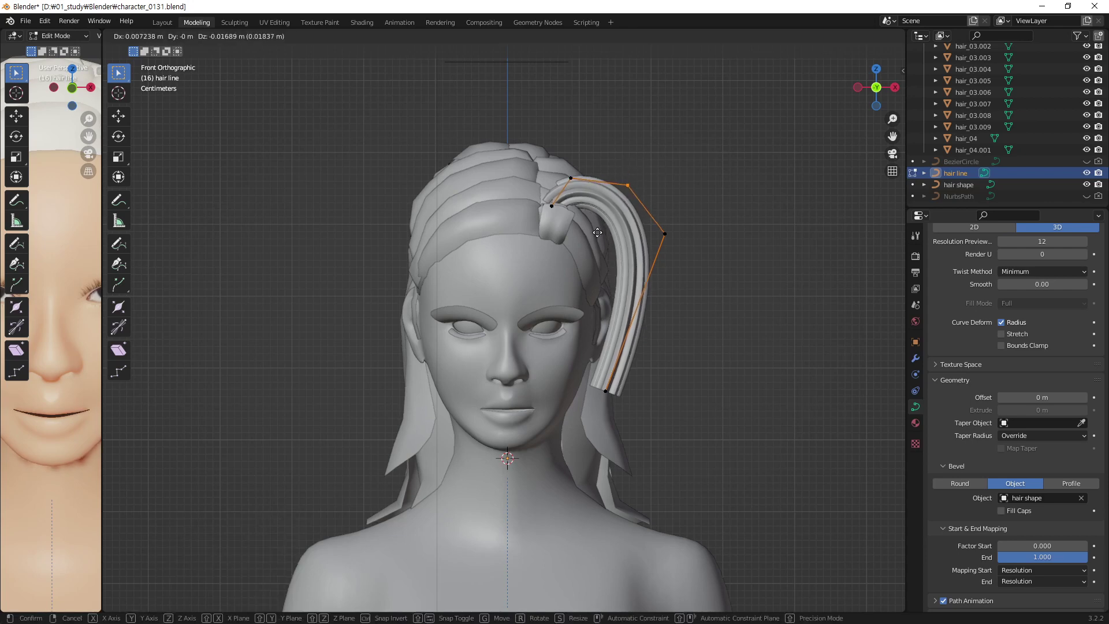
pyautogui.click(583, 225)
# - Pull the outer side point inward along X and select the strand's bottom point
pyautogui.click(665, 233)
pyautogui.press('g')
pyautogui.press('x')
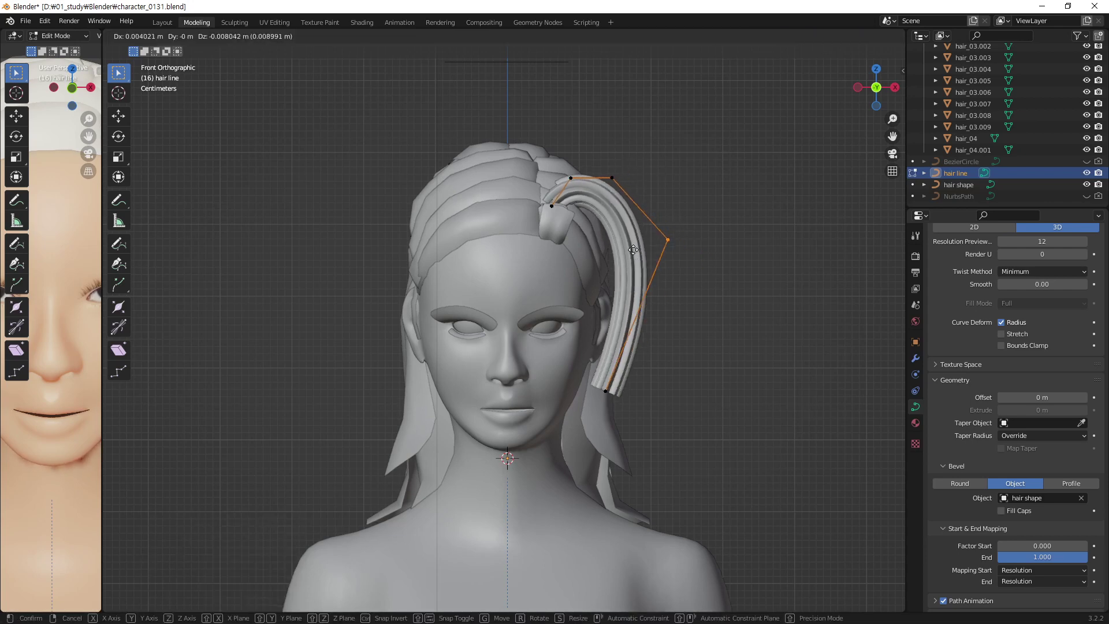
pyautogui.click(618, 247)
pyautogui.moveTo(611, 386); pyautogui.dragTo(583, 395)
pyautogui.moveTo(591, 255)
pyautogui.mouseDown(button='middle')
pyautogui.moveTo(464, 272)
pyautogui.moveTo(734, 248)
pyautogui.moveTo(497, 184)
pyautogui.mouseUp(button='middle')
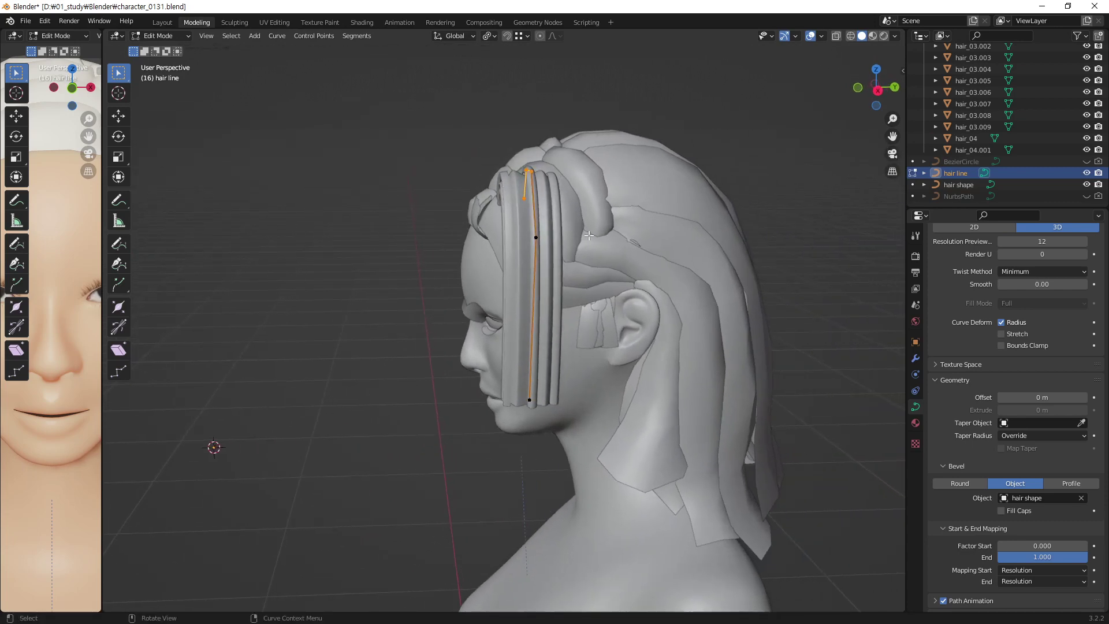
# - Shift the selected strand points along Y, then reposition them in front orthographic view
pyautogui.press('g')
pyautogui.press('y')
pyautogui.click(501, 238)
pyautogui.moveTo(558, 246)
pyautogui.mouseDown(button='middle')
pyautogui.moveTo(614, 227)
pyautogui.moveTo(503, 220)
pyautogui.mouseUp(button='middle')
pyautogui.press('KP_1')
pyautogui.click(504, 220)
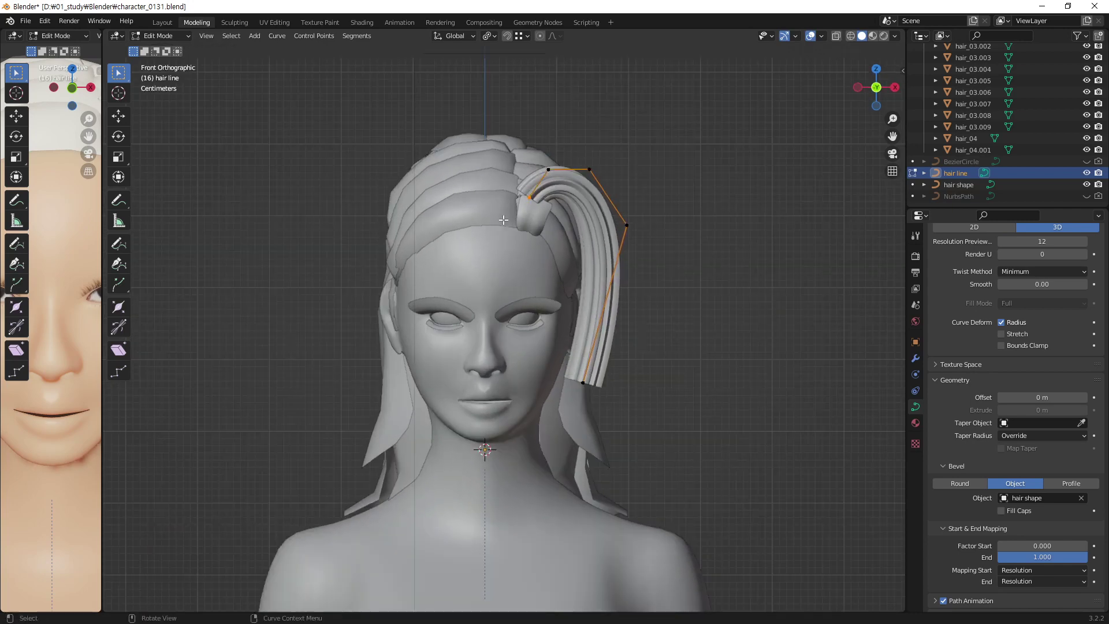
pyautogui.press('g')
pyautogui.click(500, 226)
# - In side view, reposition the selected points and nudge the strand's top point left and up
pyautogui.moveTo(501, 226)
pyautogui.mouseDown(button='middle')
pyautogui.moveTo(445, 225)
pyautogui.moveTo(582, 217)
pyautogui.mouseUp(button='middle')
pyautogui.press('g')
pyautogui.click(580, 239)
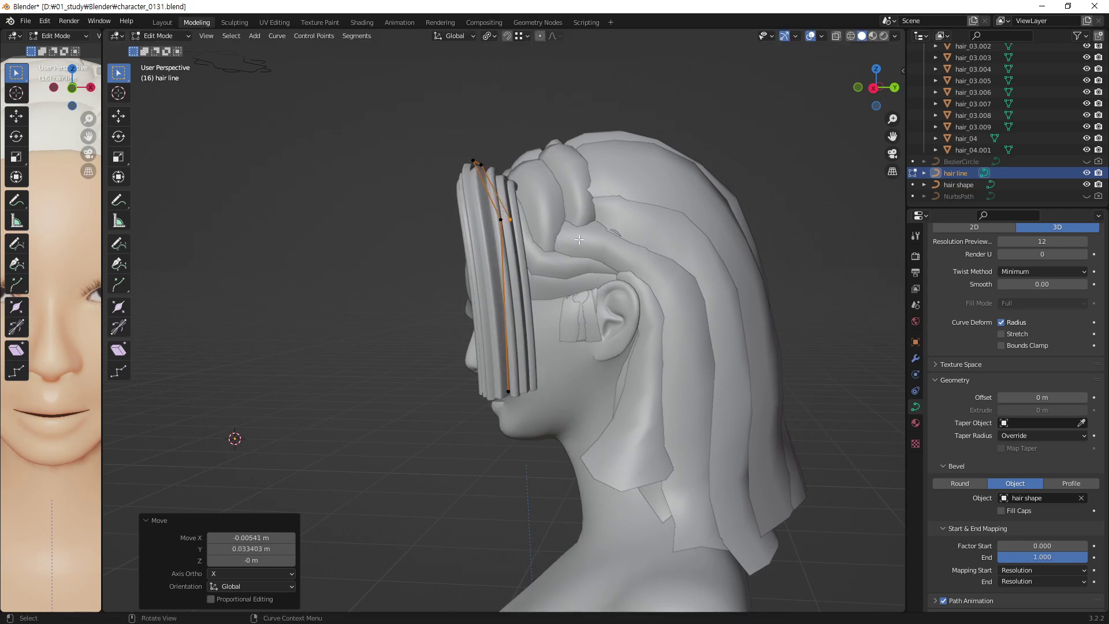
pyautogui.click(475, 160)
pyautogui.press('g')
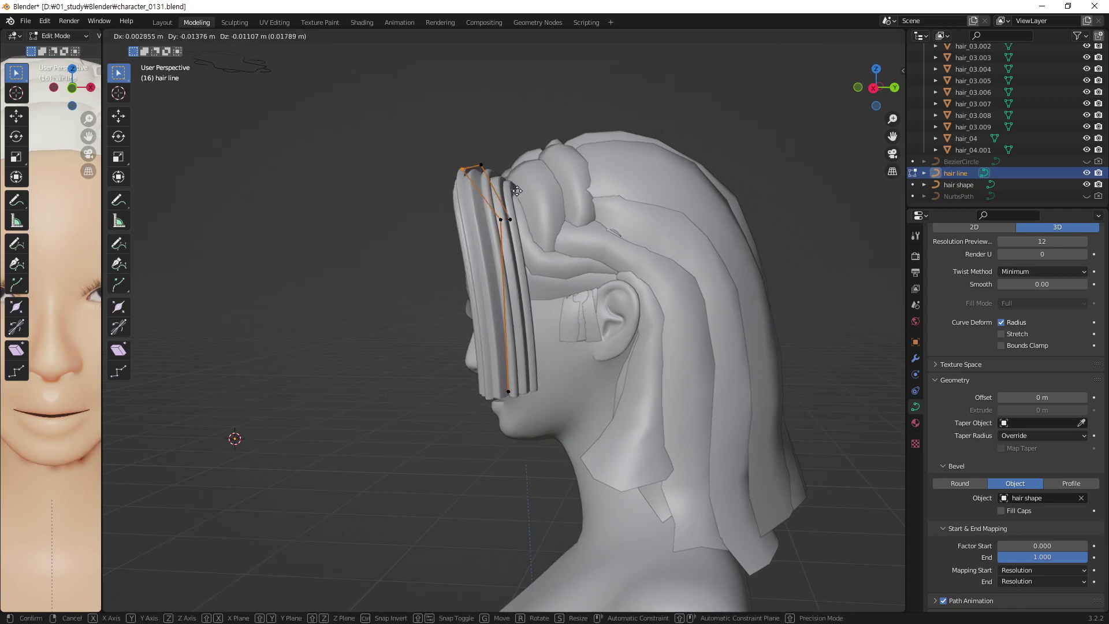
pyautogui.click(471, 167)
pyautogui.press('g')
pyautogui.click(485, 175)
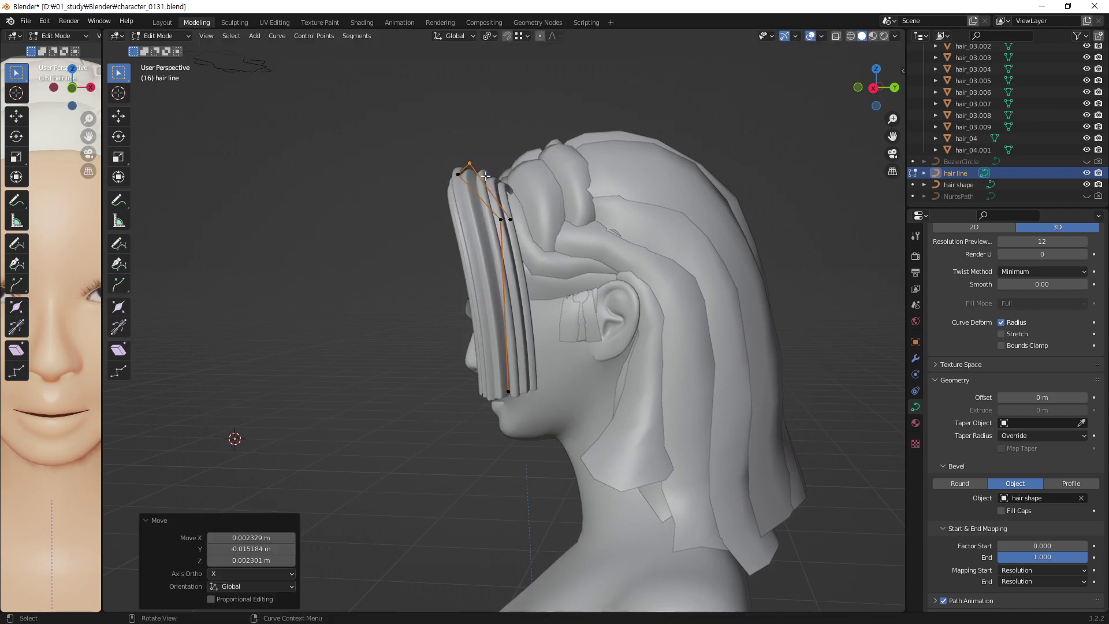
# - Lower the strand's top point and move its middle point forward over the forehead
pyautogui.moveTo(440, 185); pyautogui.dragTo(441, 186)
pyautogui.press('g')
pyautogui.click(449, 204)
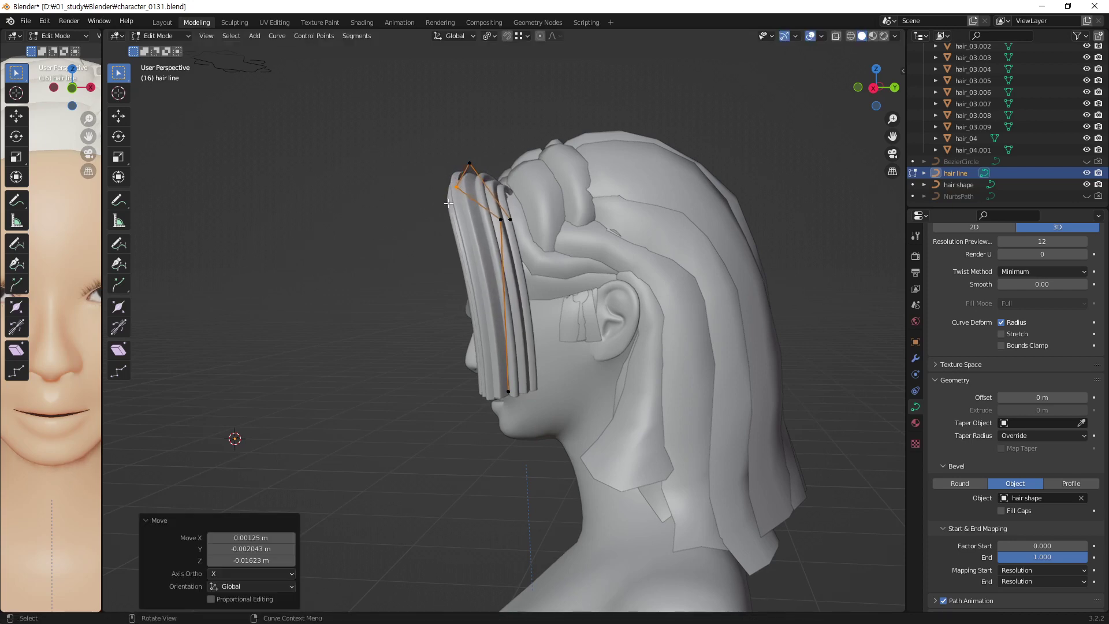
pyautogui.click(497, 221)
pyautogui.press('g')
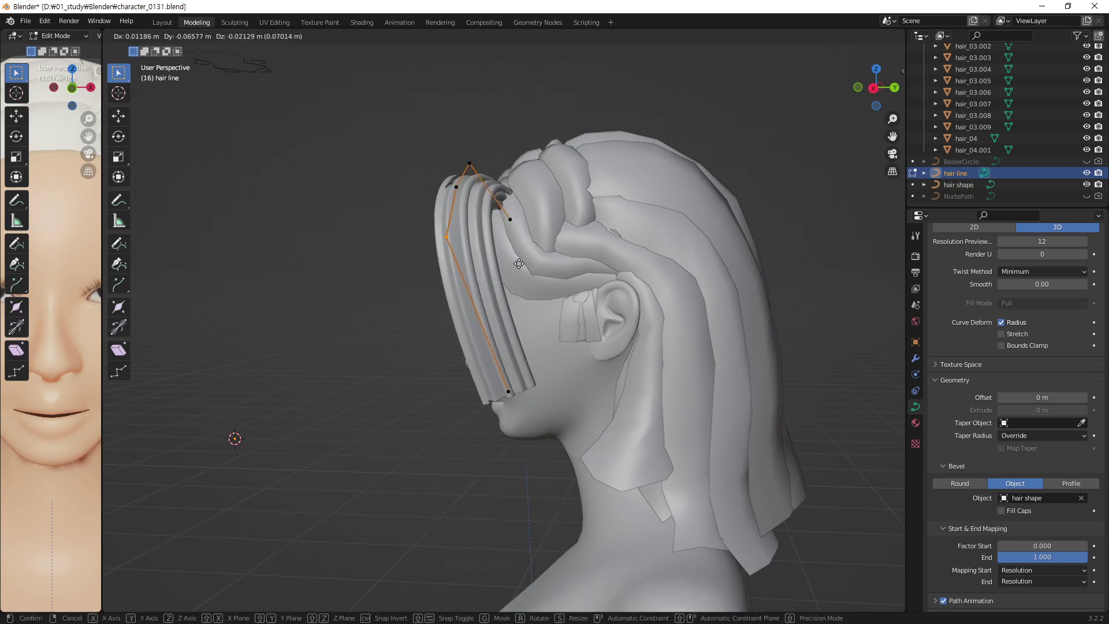
pyautogui.click(520, 314)
# - Swing the strand's bottom end back toward the ear
pyautogui.click(508, 392)
pyautogui.press('g')
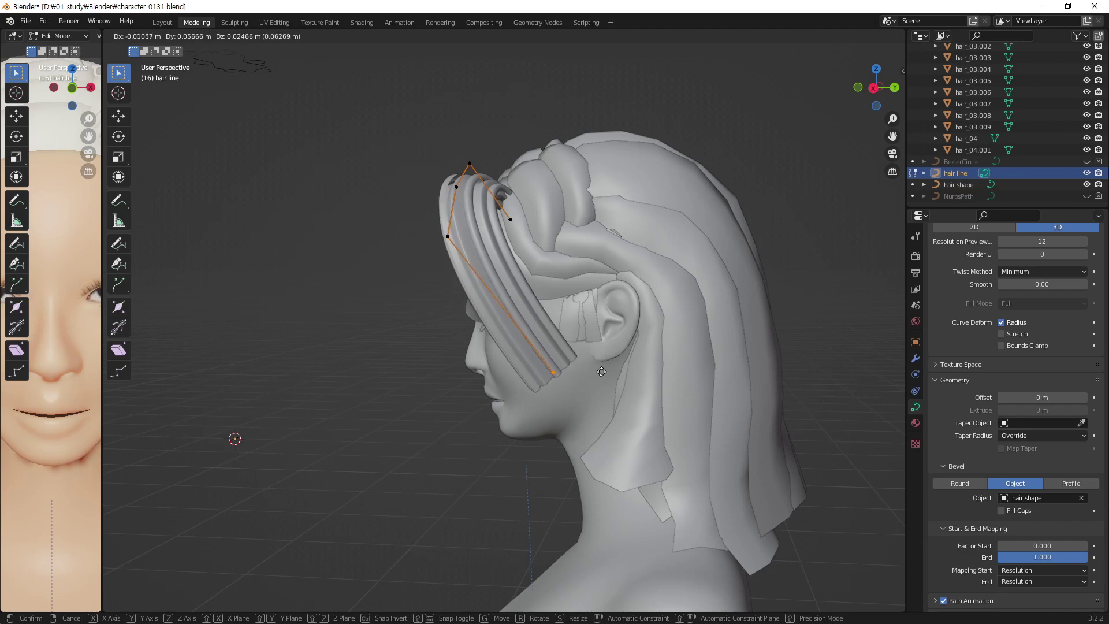
pyautogui.click(593, 365)
pyautogui.moveTo(593, 366); pyautogui.dragTo(673, 287, button='middle')
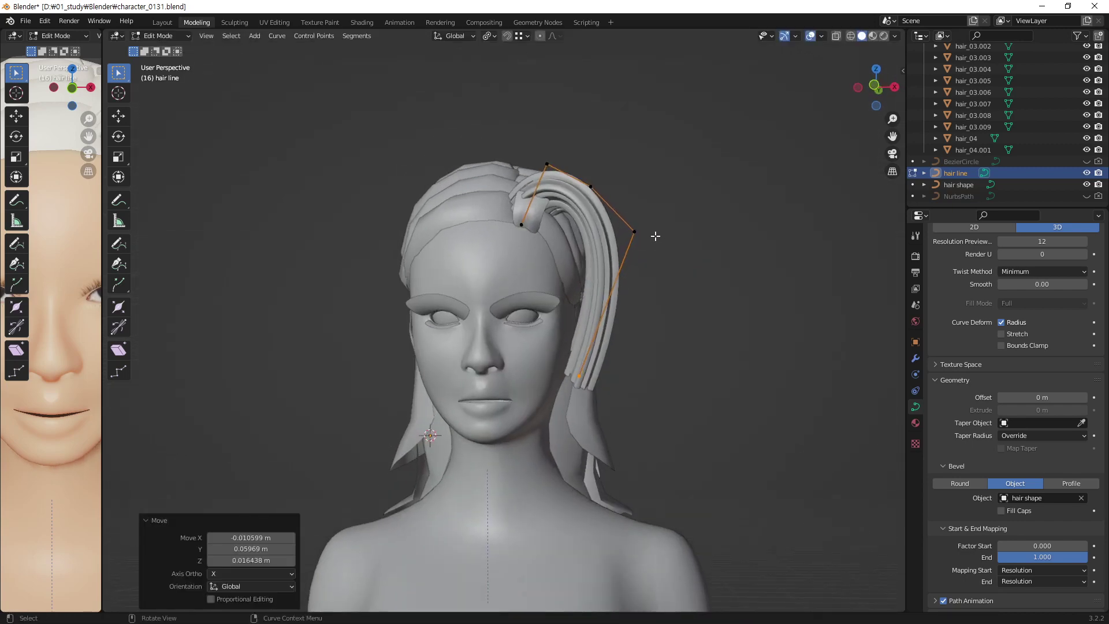
# - Lower the upper-right control point and bring the bottom point closer to the face
pyautogui.click(634, 232)
pyautogui.press('g')
pyautogui.click(593, 258)
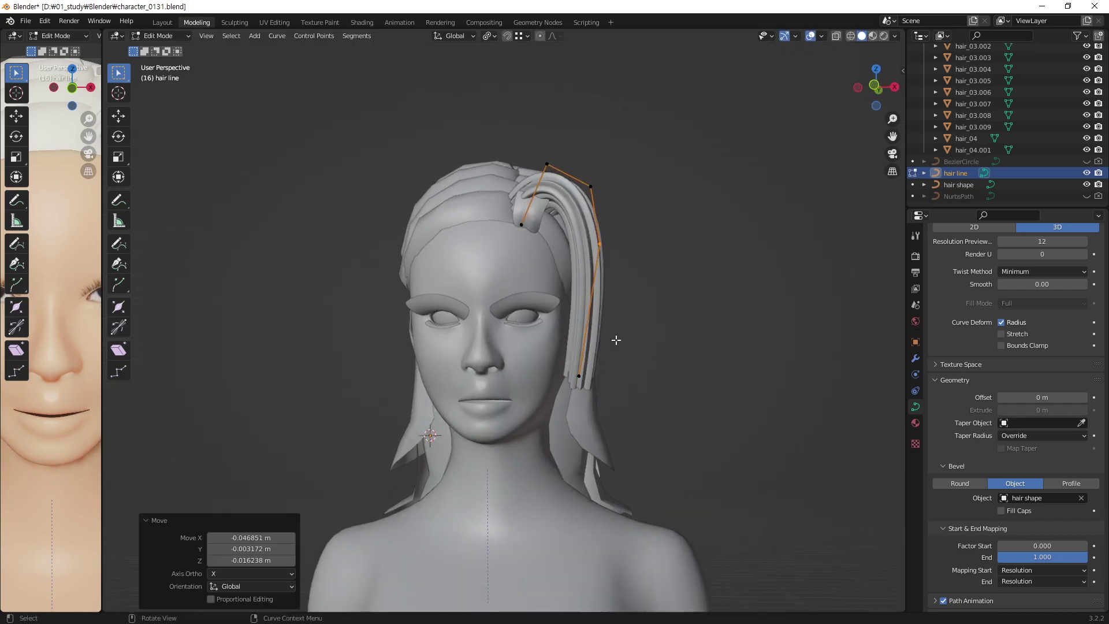
pyautogui.click(582, 383)
pyautogui.press('g')
pyautogui.click(582, 385)
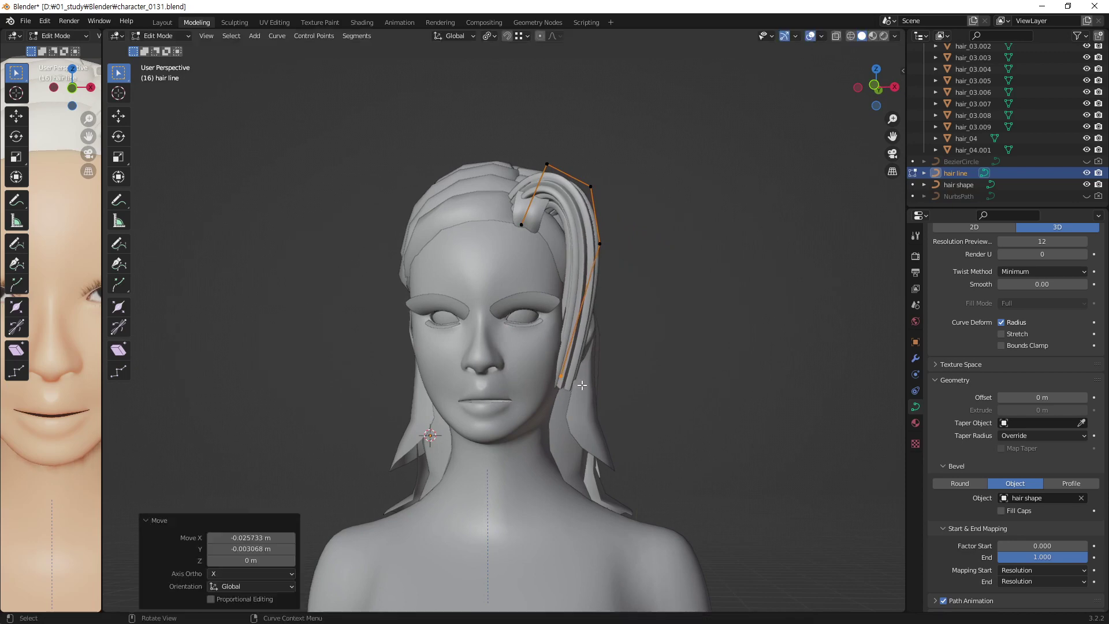
# - Move the upper-right point down further and place the top point onto the crown
pyautogui.click(611, 171)
pyautogui.press('g')
pyautogui.click(595, 197)
pyautogui.click(566, 149)
pyautogui.press('g')
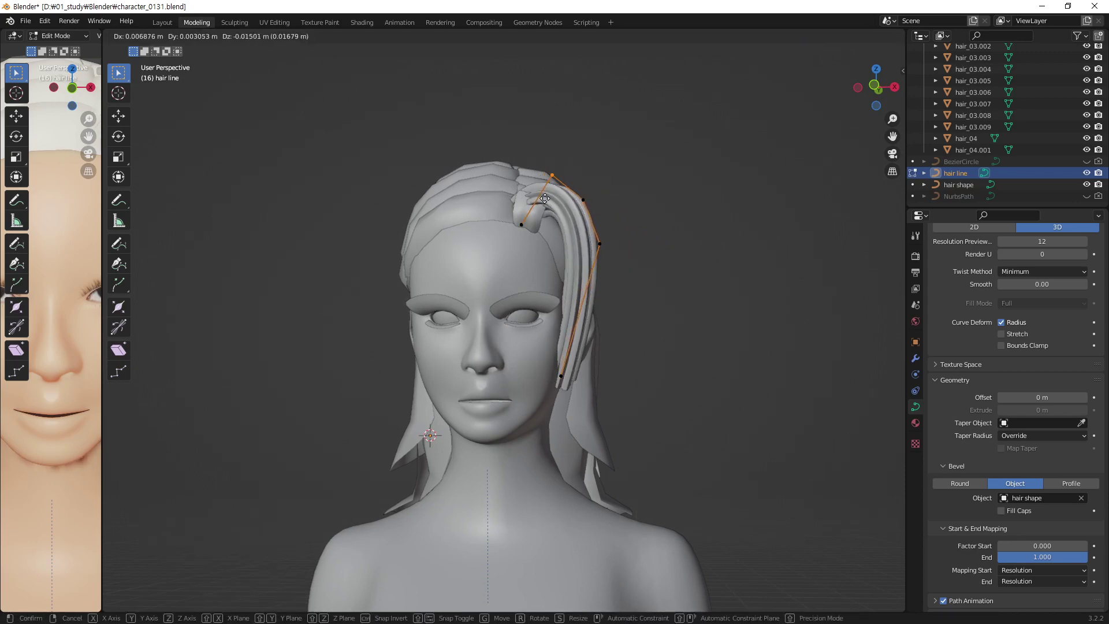
pyautogui.click(545, 198)
# - In side profile, pull the temple control point toward the forehead and adjust another strand point
pyautogui.moveTo(545, 198)
pyautogui.mouseDown(button='middle')
pyautogui.moveTo(477, 292)
pyautogui.moveTo(512, 222)
pyautogui.mouseUp(button='middle')
pyautogui.moveTo(575, 352); pyautogui.dragTo(503, 247, button='middle')
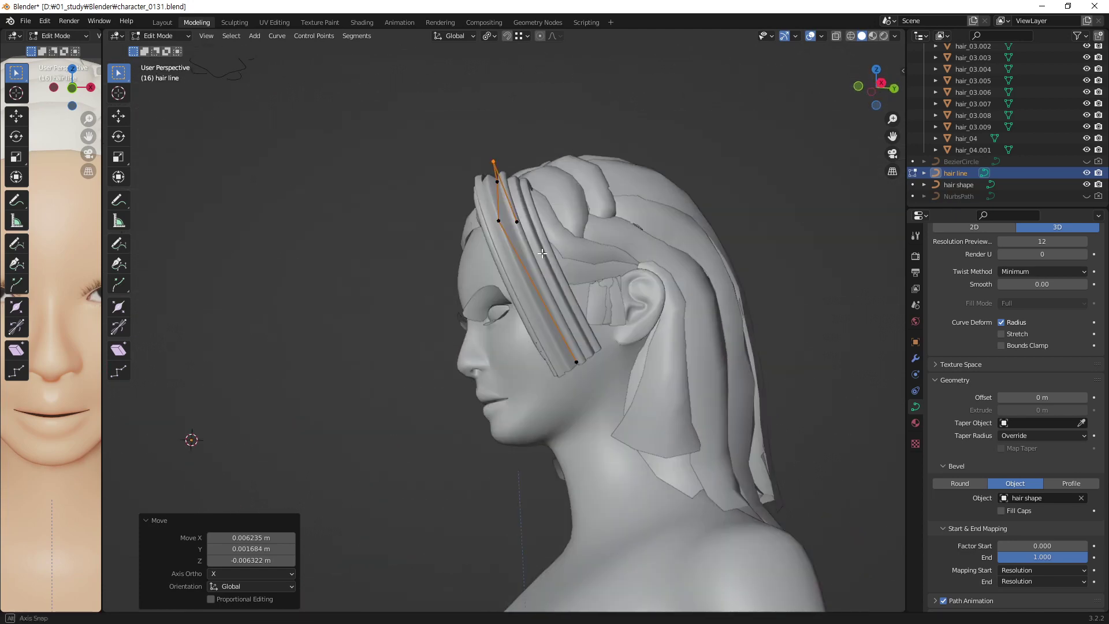
pyautogui.click(495, 286)
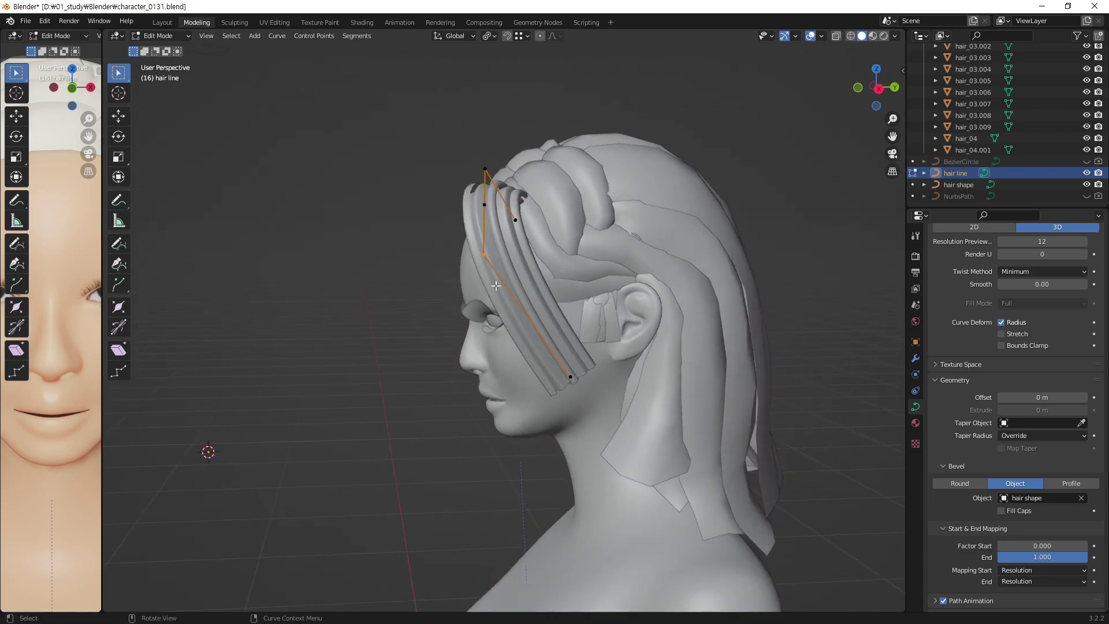
pyautogui.press('g')
pyautogui.click(470, 241)
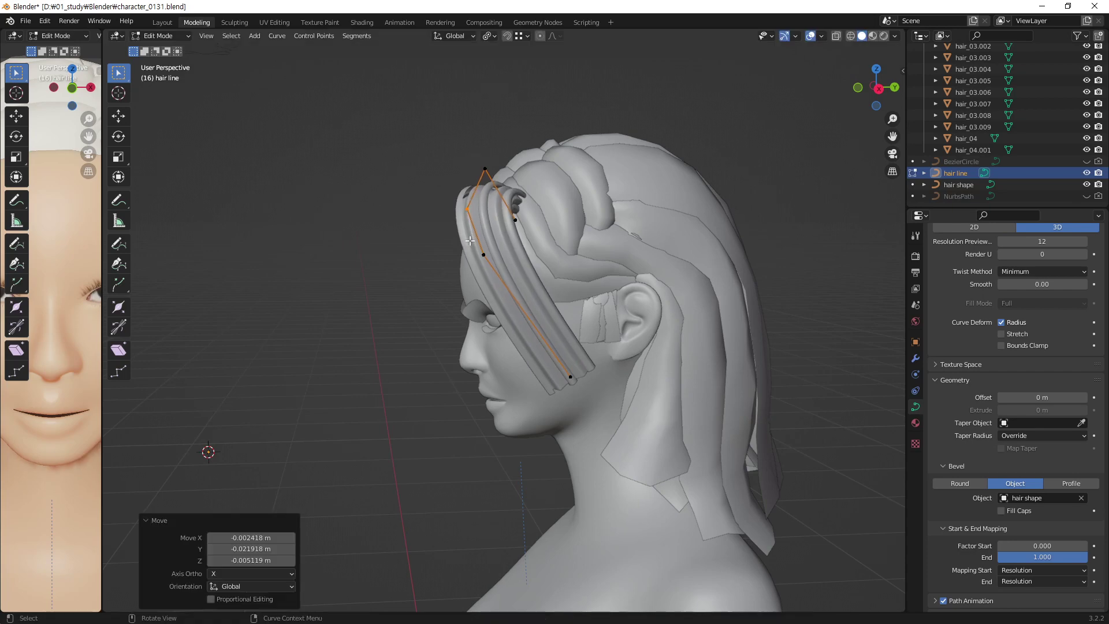
pyautogui.moveTo(530, 270); pyautogui.dragTo(538, 352, button='middle')
pyautogui.press('g')
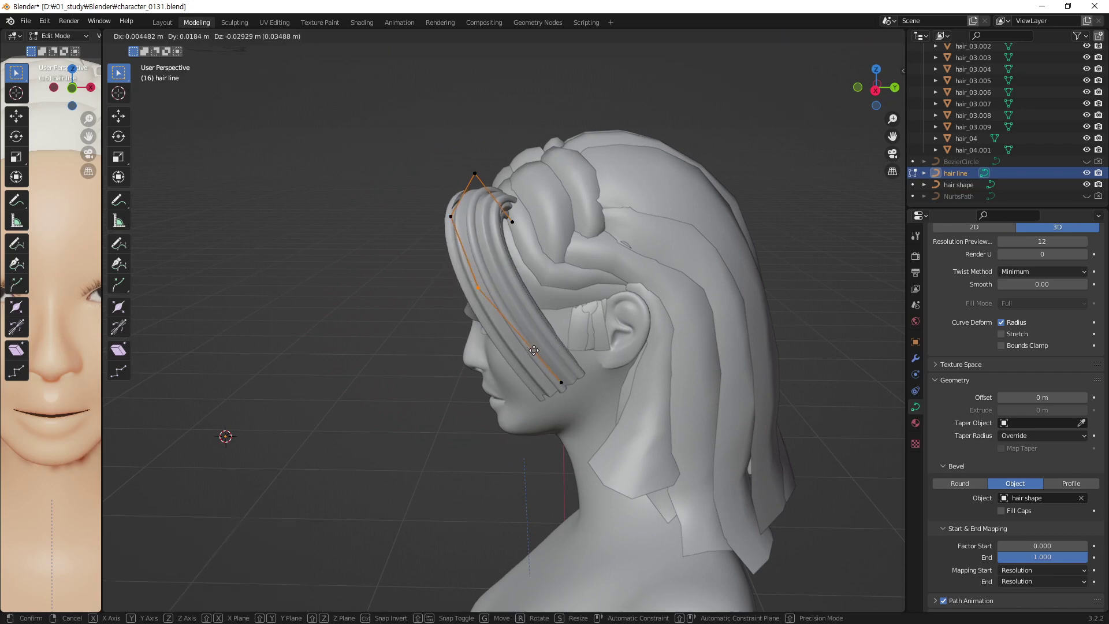
pyautogui.click(532, 346)
pyautogui.moveTo(533, 346); pyautogui.dragTo(521, 387, button='middle')
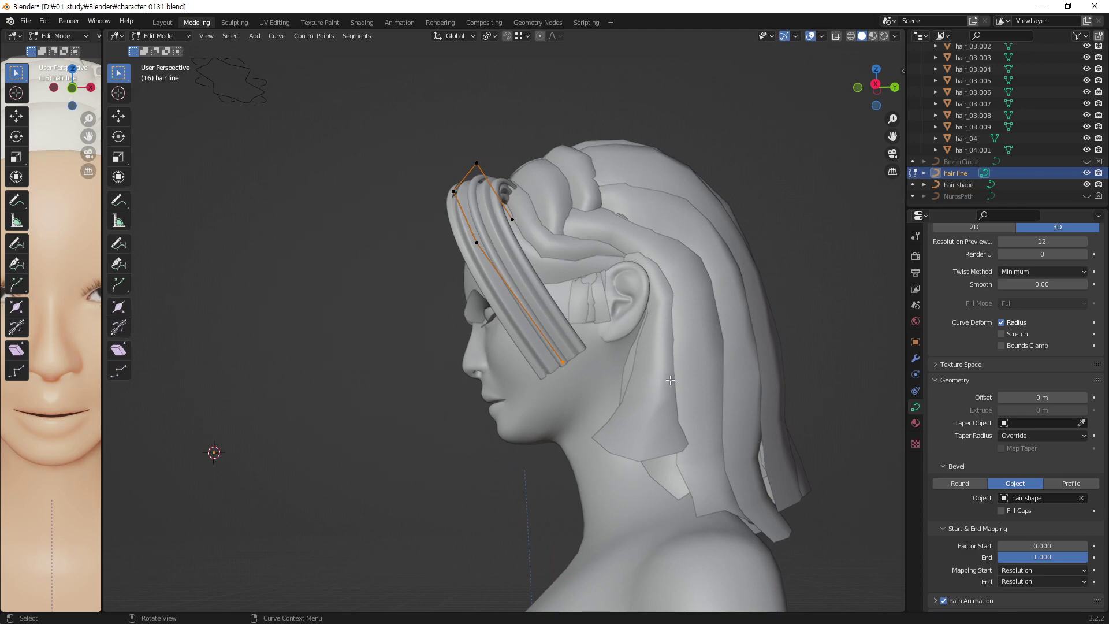
# - Shrink the strand tip's radius and nudge its end point onto the cheek
pyautogui.hotkey('alt', 's')
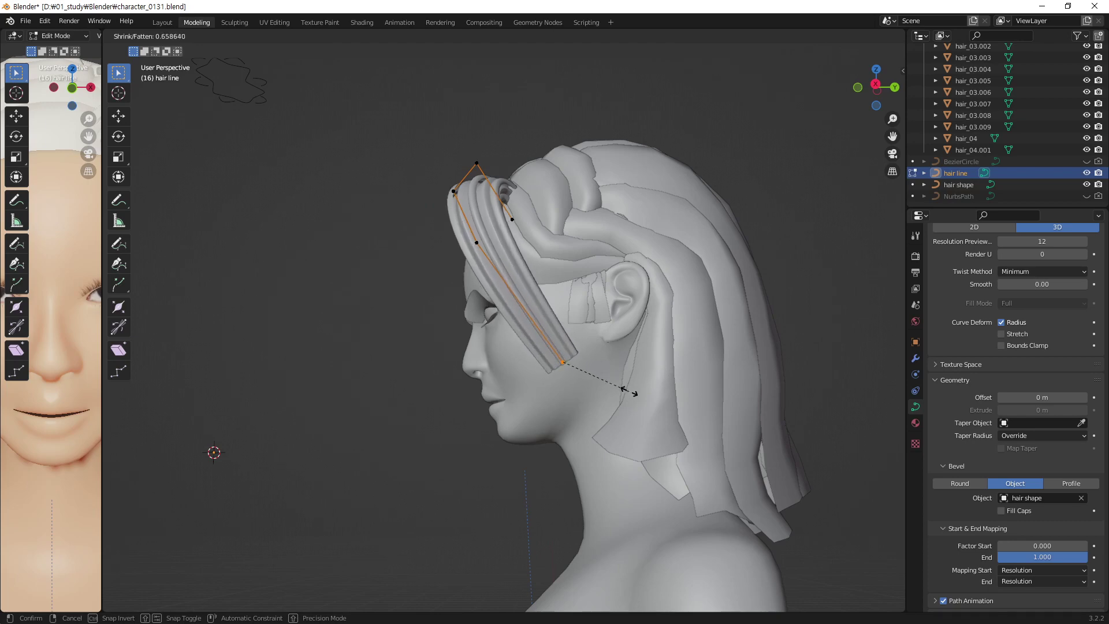
pyautogui.click(577, 364)
pyautogui.moveTo(610, 344); pyautogui.dragTo(733, 347, button='middle')
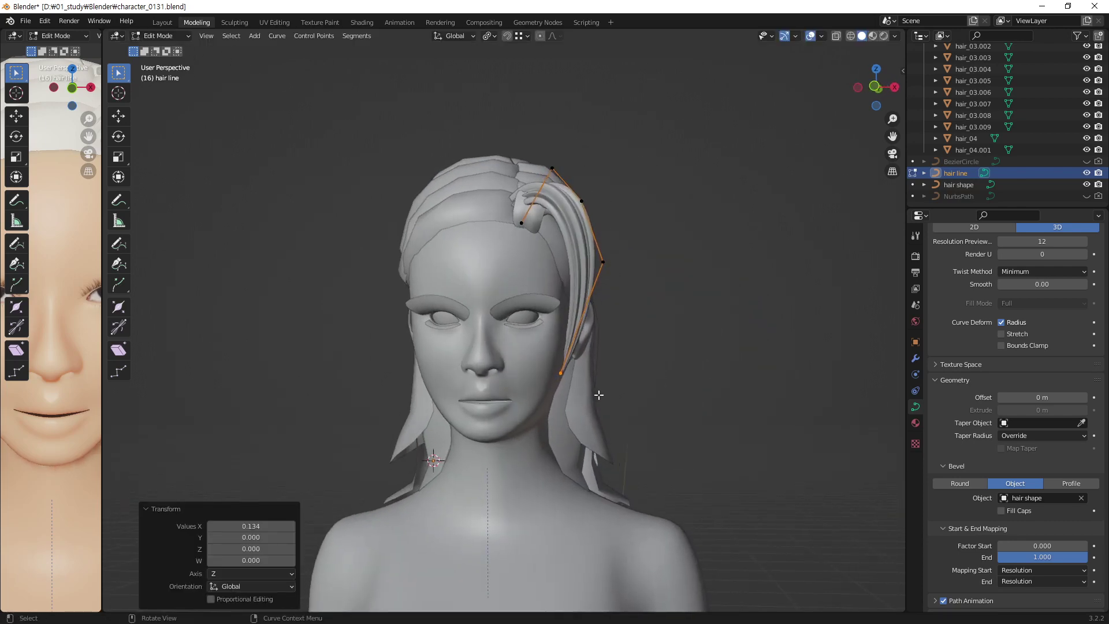
pyautogui.press('g')
pyautogui.click(601, 395)
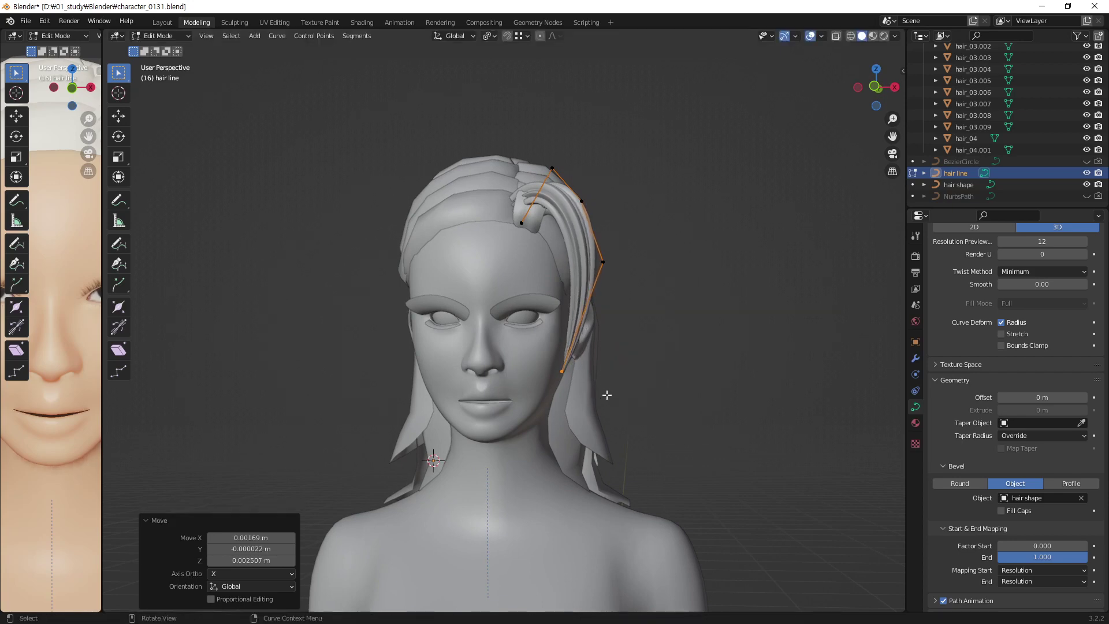
pyautogui.press('g')
pyautogui.click(604, 391)
# - Narrow the strand tip further to a fine point, then view the whole head
pyautogui.moveTo(602, 388)
pyautogui.mouseDown(button='middle')
pyautogui.moveTo(478, 331)
pyautogui.moveTo(451, 332)
pyautogui.mouseUp(button='middle')
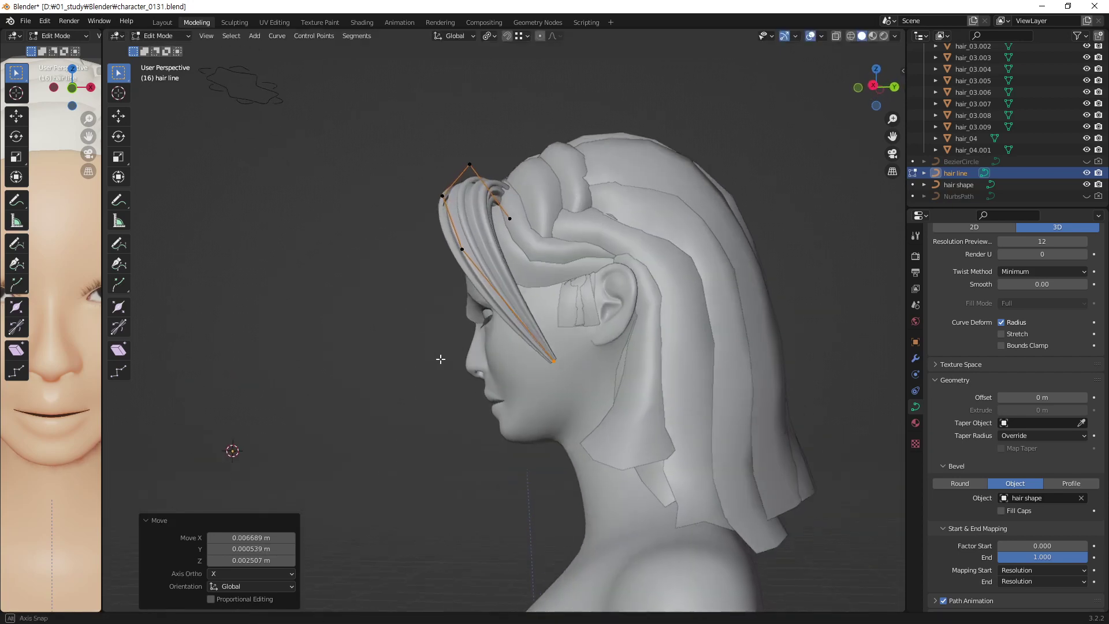
pyautogui.scroll(4, 761, 308)
pyautogui.scroll(5, 695, 388)
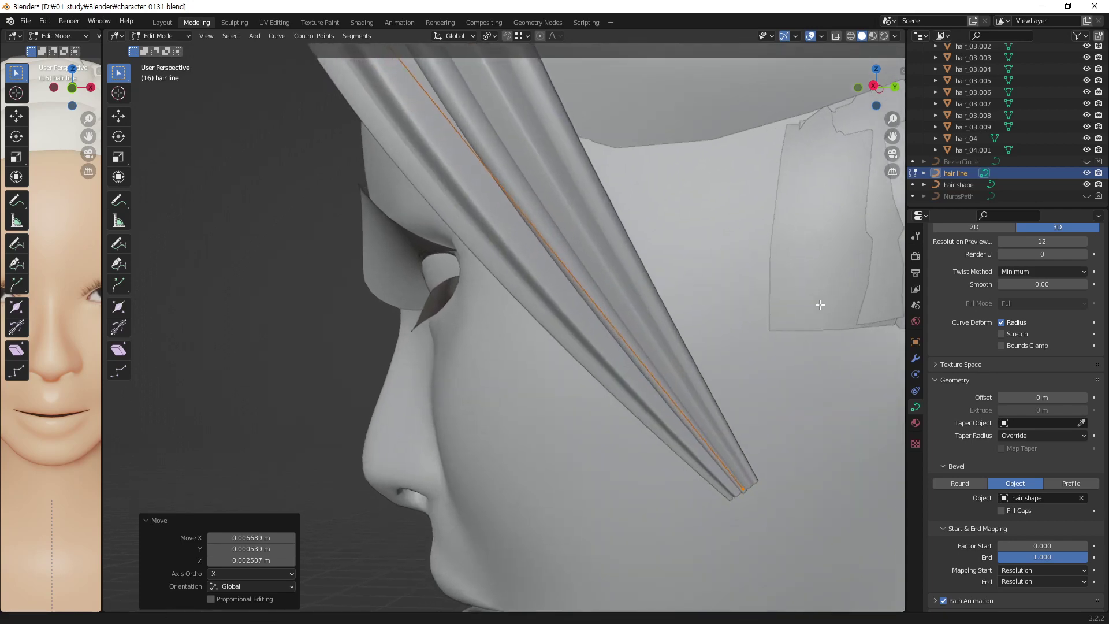
pyautogui.keyDown('shift'); pyautogui.moveTo(695, 388); pyautogui.dragTo(653, 363, button='middle'); pyautogui.keyUp('shift')
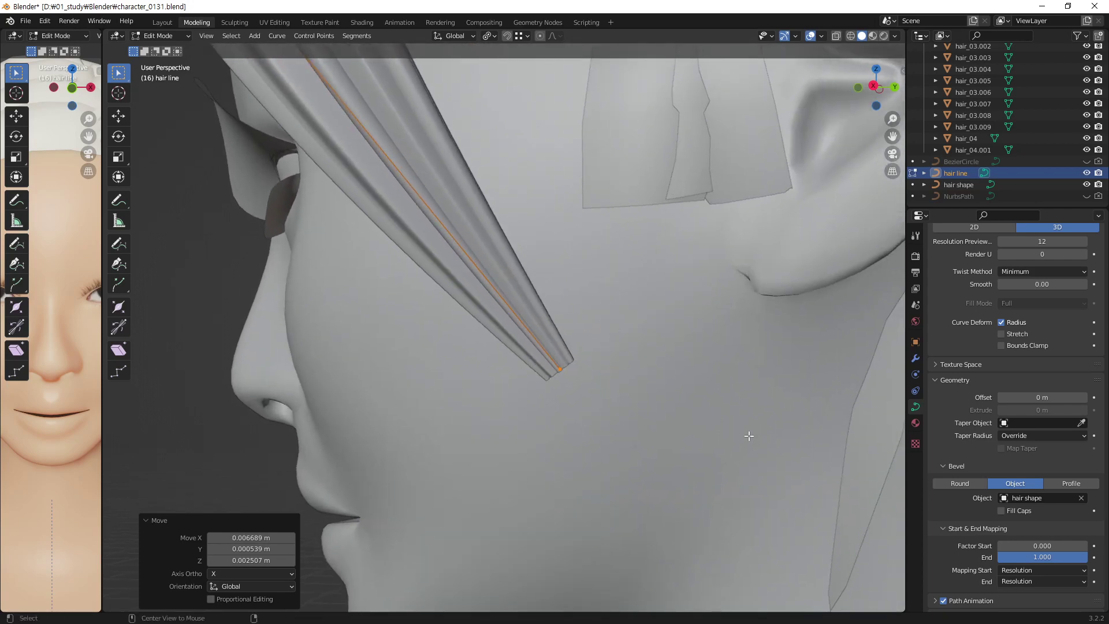
pyautogui.hotkey('alt', 's')
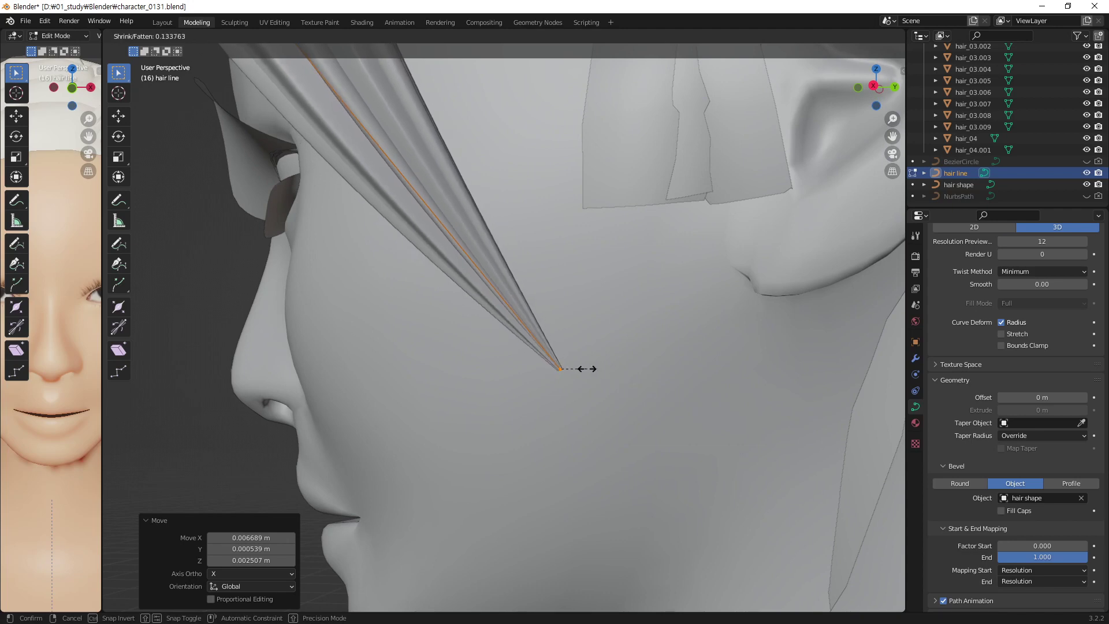
pyautogui.click(587, 369)
pyautogui.moveTo(526, 305)
pyautogui.mouseDown(button='middle')
pyautogui.moveTo(599, 337)
pyautogui.moveTo(549, 375)
pyautogui.moveTo(542, 316)
pyautogui.moveTo(377, 339)
pyautogui.moveTo(415, 325)
pyautogui.moveTo(421, 301)
pyautogui.mouseUp(button='middle')
pyautogui.scroll(-4, 525, 398)
pyautogui.scroll(-2, 525, 398)
pyautogui.scroll(2, 542, 315)
# - Move the strand's middle and top control points to reshape its upper arc
pyautogui.click(409, 224)
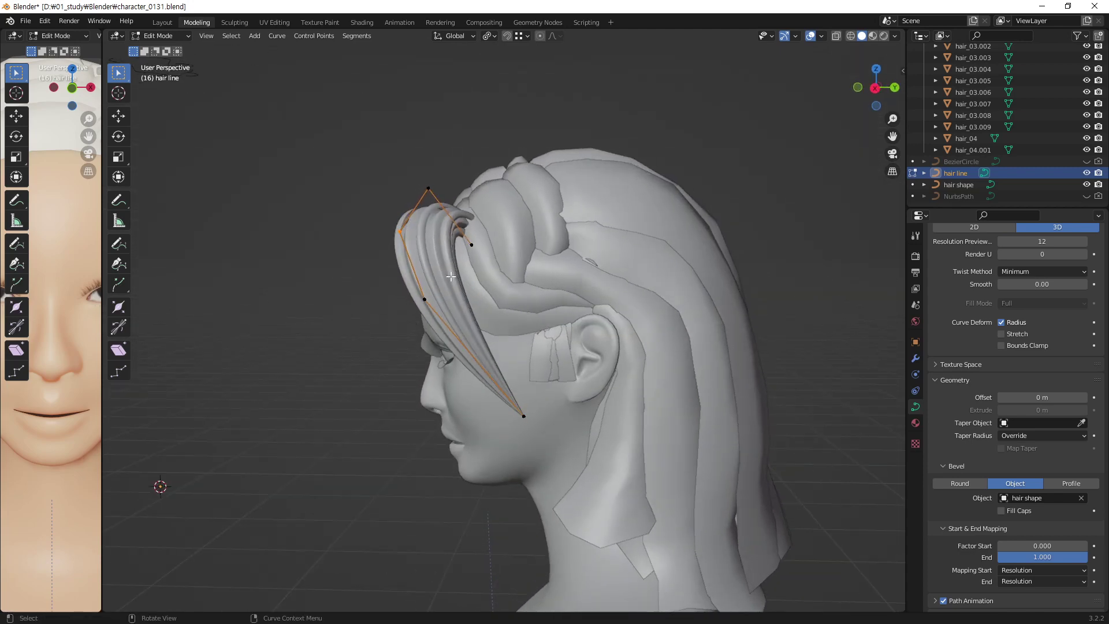
pyautogui.press('g')
pyautogui.click(471, 251)
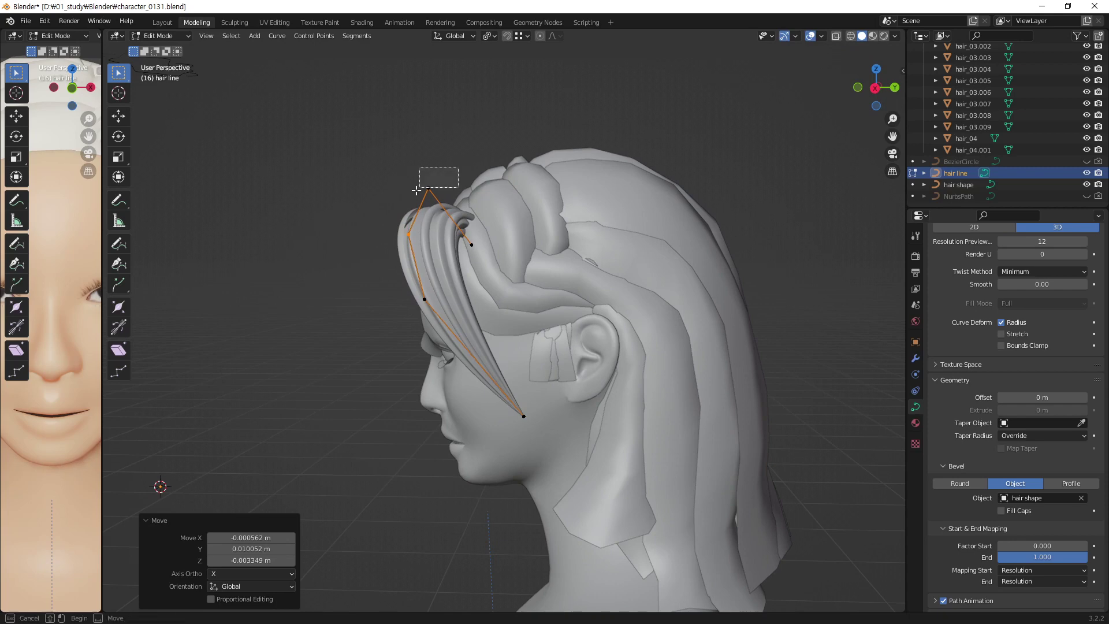
pyautogui.moveTo(458, 168); pyautogui.dragTo(416, 191)
pyautogui.press('g')
pyautogui.click(448, 202)
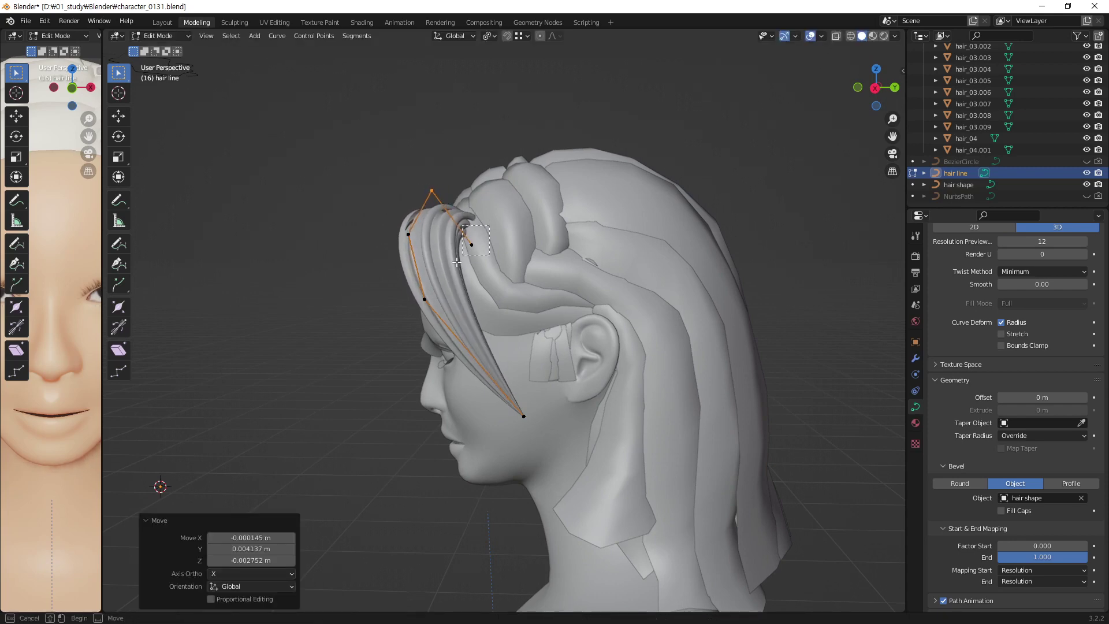
pyautogui.moveTo(457, 261); pyautogui.dragTo(578, 319, button='middle')
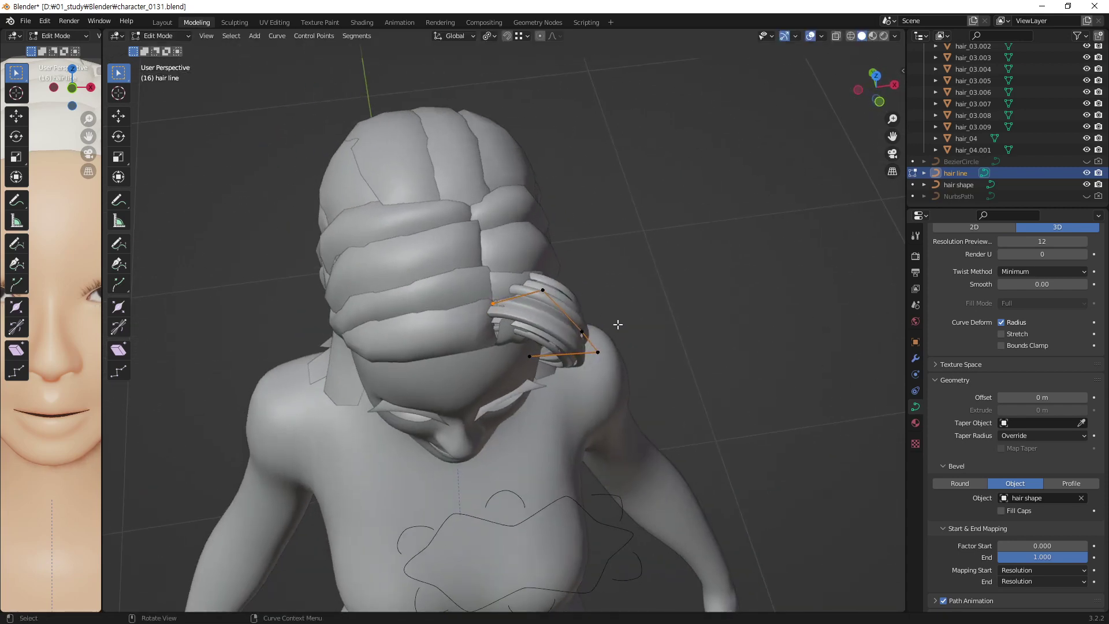
# - Resize the strand's radius at three control points so it swells mid-length
pyautogui.hotkey('alt', 's')
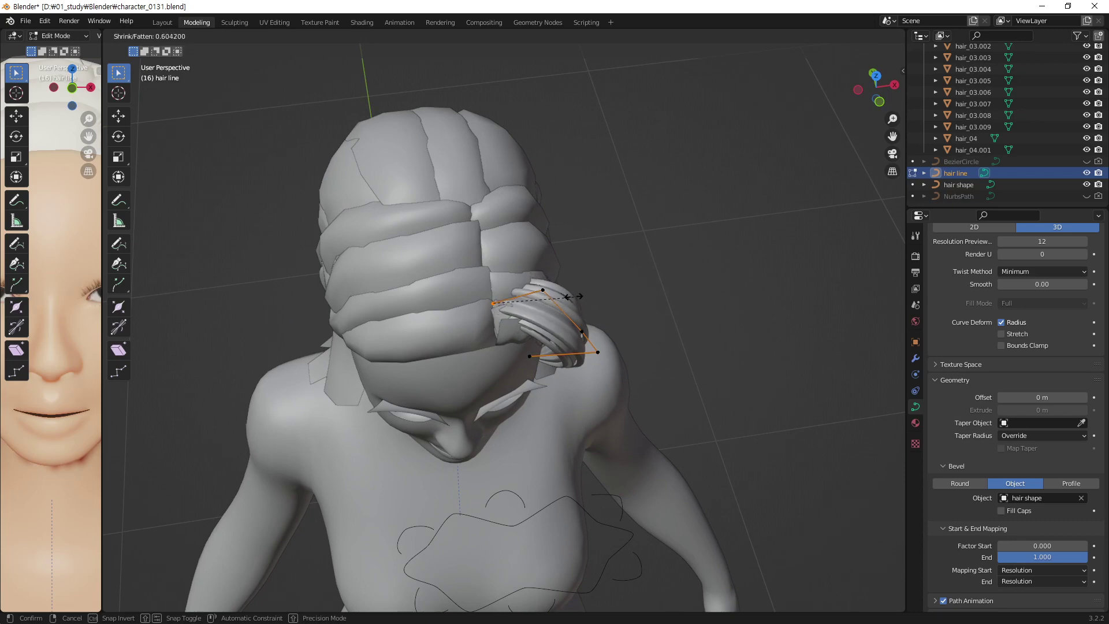
pyautogui.click(575, 296)
pyautogui.moveTo(575, 297)
pyautogui.mouseDown(button='middle')
pyautogui.moveTo(426, 275)
pyautogui.moveTo(462, 277)
pyautogui.mouseUp(button='middle')
pyautogui.click(423, 300)
pyautogui.hotkey('alt', 's')
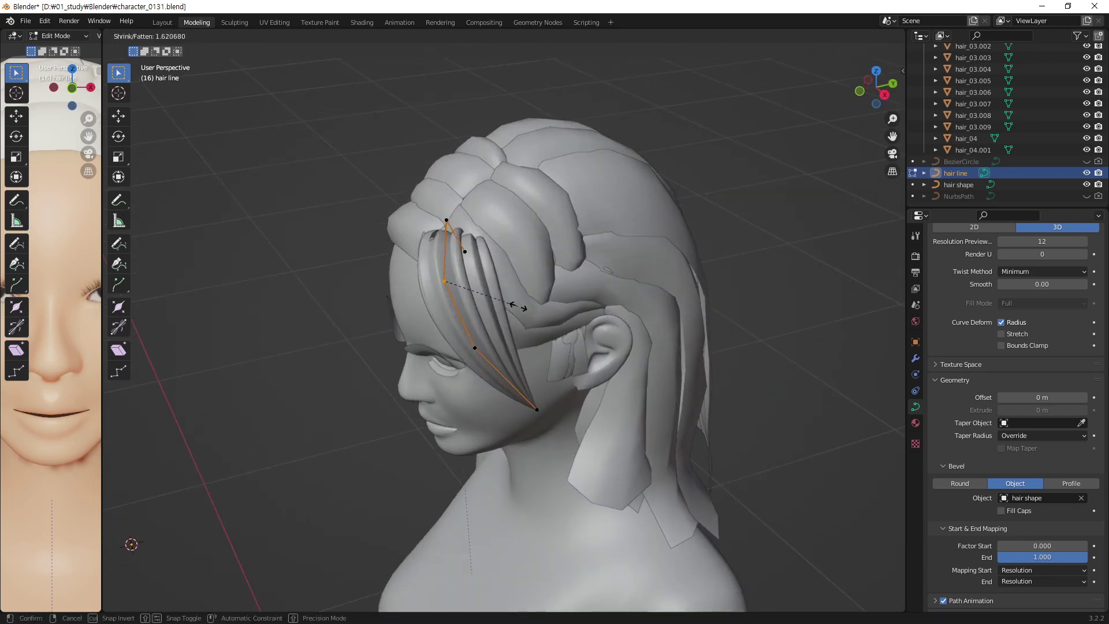
pyautogui.click(518, 307)
pyautogui.moveTo(518, 306); pyautogui.dragTo(491, 311, button='middle')
pyautogui.click(470, 305)
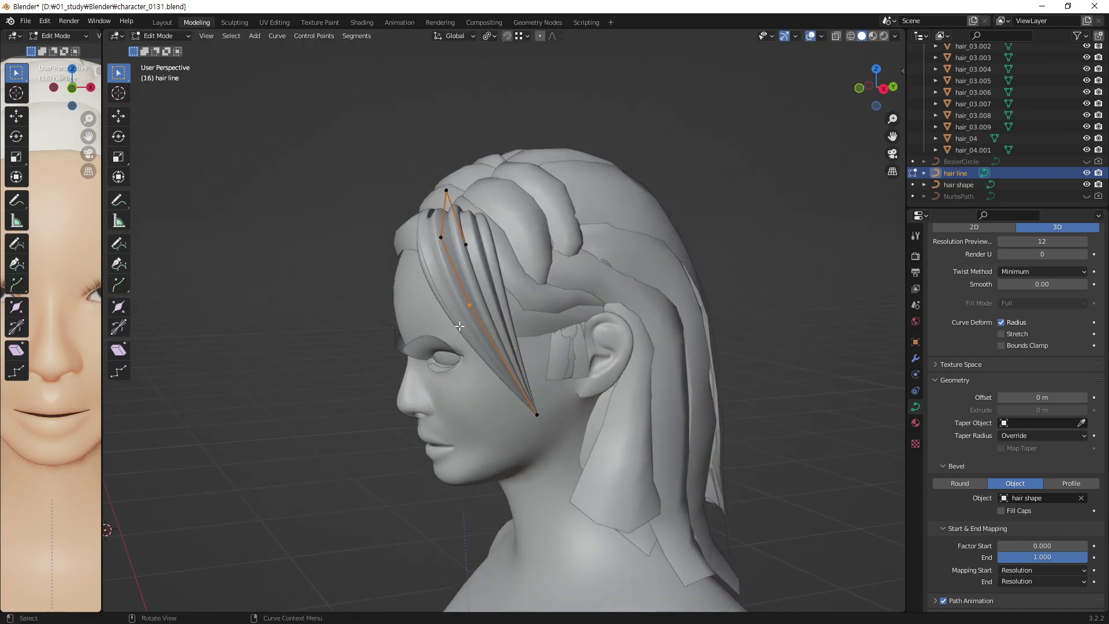
pyautogui.hotkey('alt', 's')
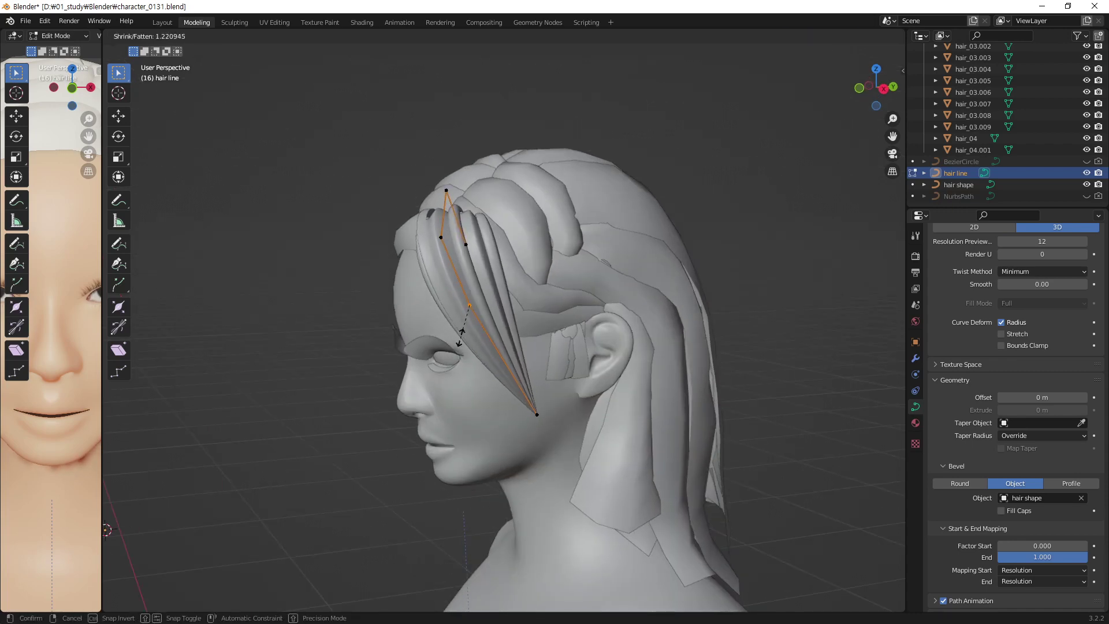
pyautogui.click(465, 338)
pyautogui.moveTo(466, 337); pyautogui.dragTo(578, 321, button='middle')
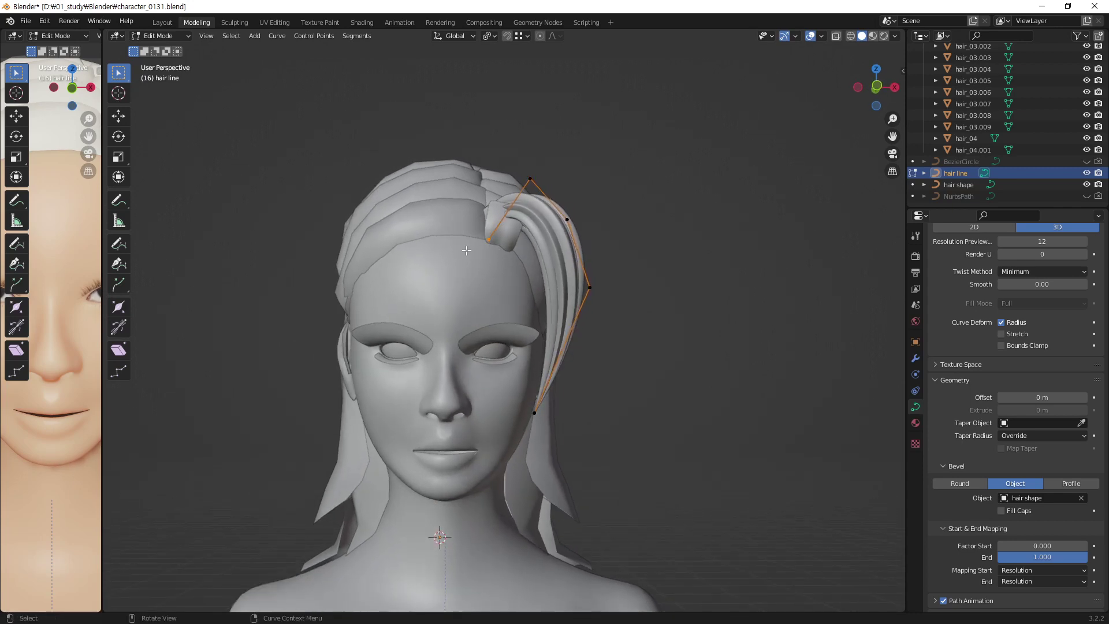
# - Move the strand's root point in toward the parting
pyautogui.moveTo(467, 250); pyautogui.dragTo(518, 264, button='middle')
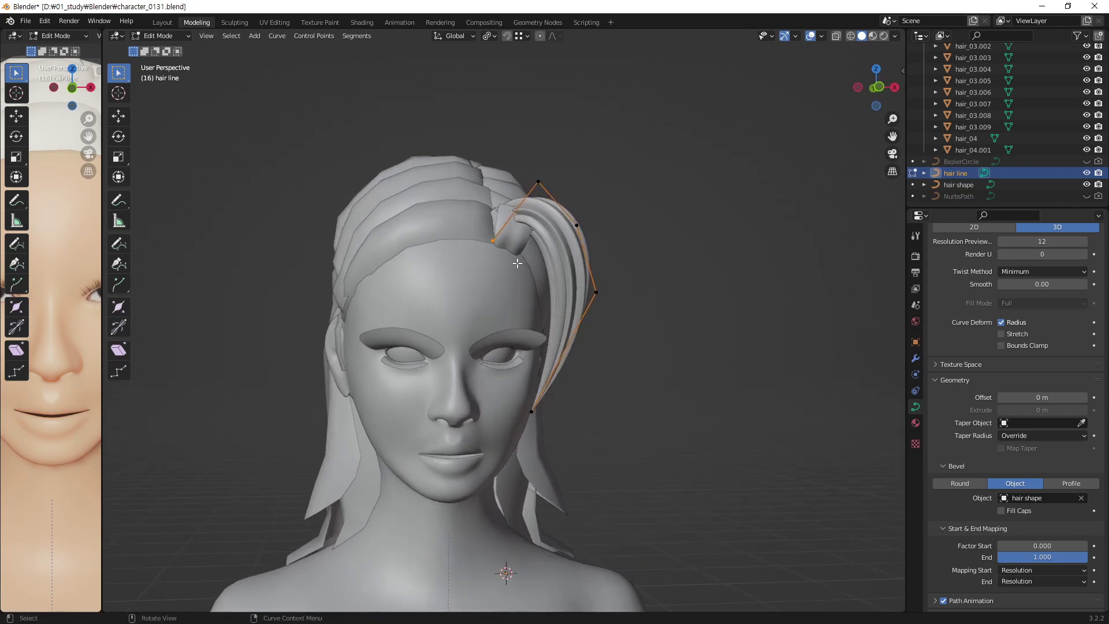
pyautogui.press('g')
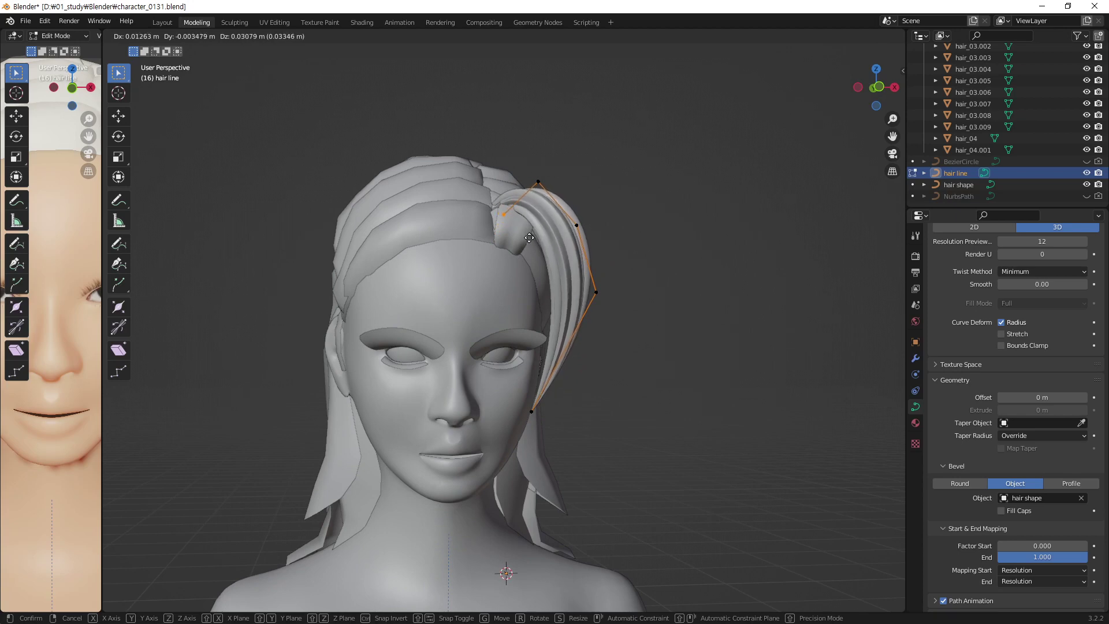
pyautogui.click(529, 234)
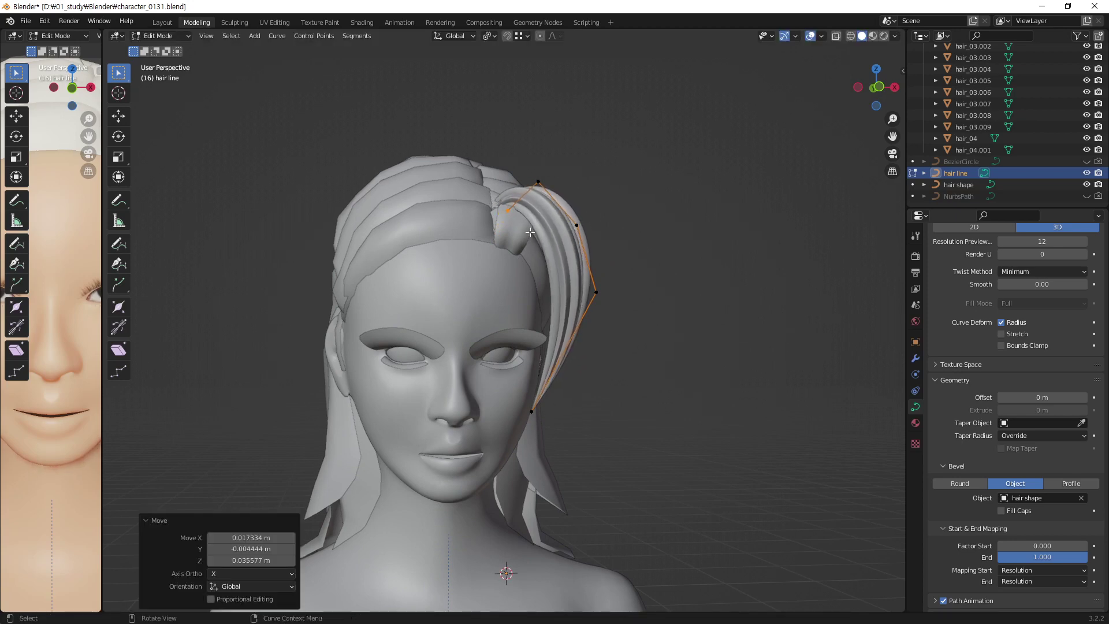
pyautogui.press('g')
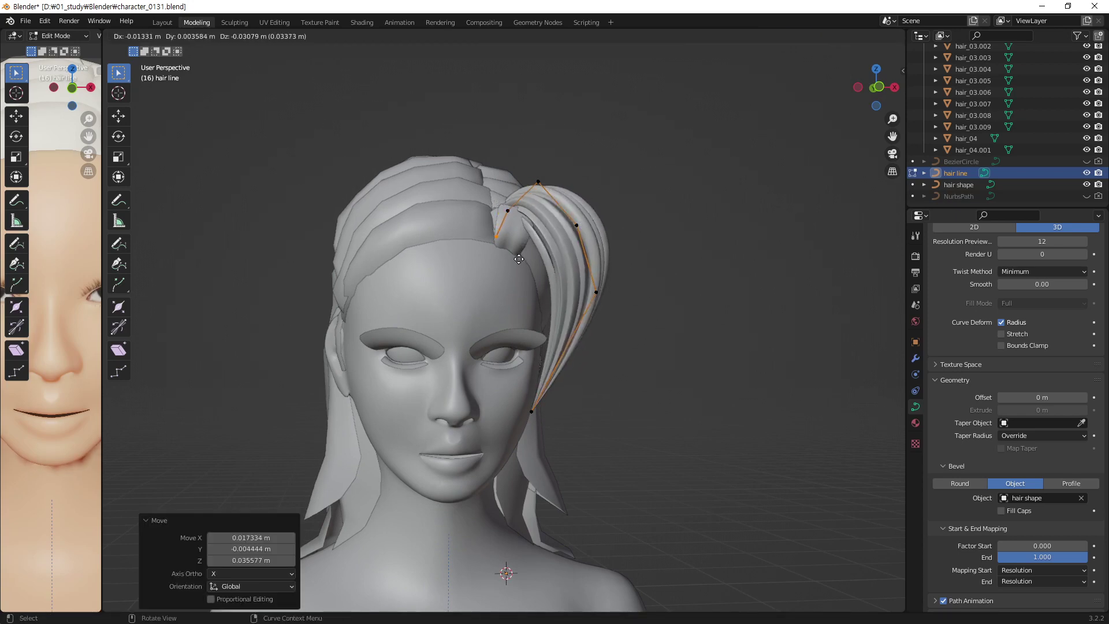
pyautogui.click(518, 266)
pyautogui.moveTo(523, 254)
pyautogui.mouseDown(button='middle')
pyautogui.moveTo(606, 327)
pyautogui.moveTo(562, 303)
pyautogui.mouseUp(button='middle')
# - Increase the strand's radius at its top control point over the head
pyautogui.moveTo(522, 311); pyautogui.dragTo(526, 311)
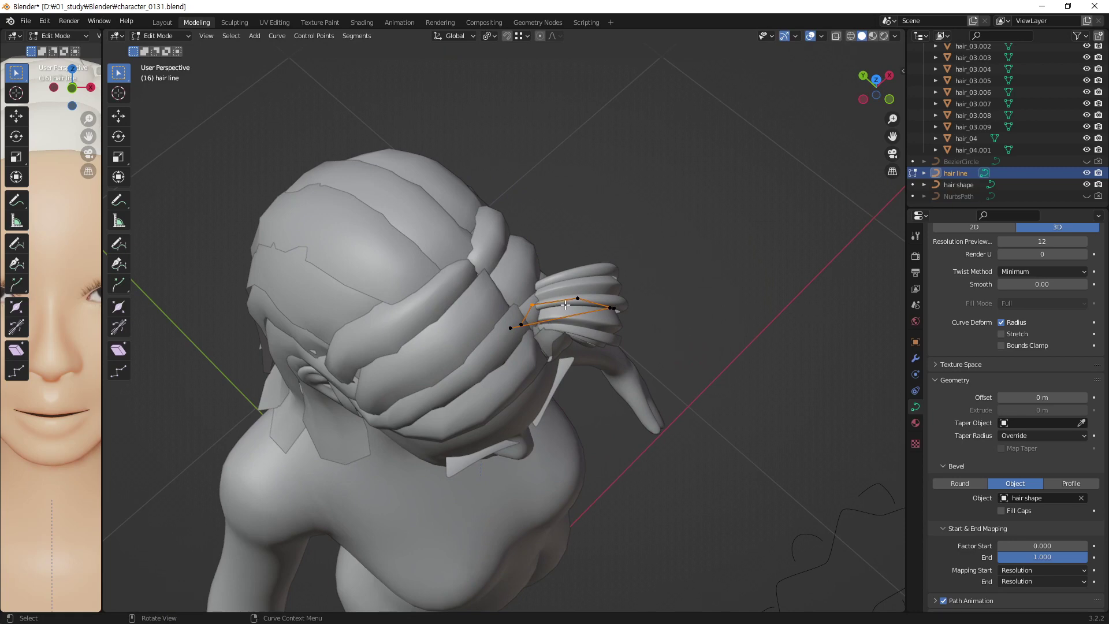
pyautogui.hotkey('alt', 's')
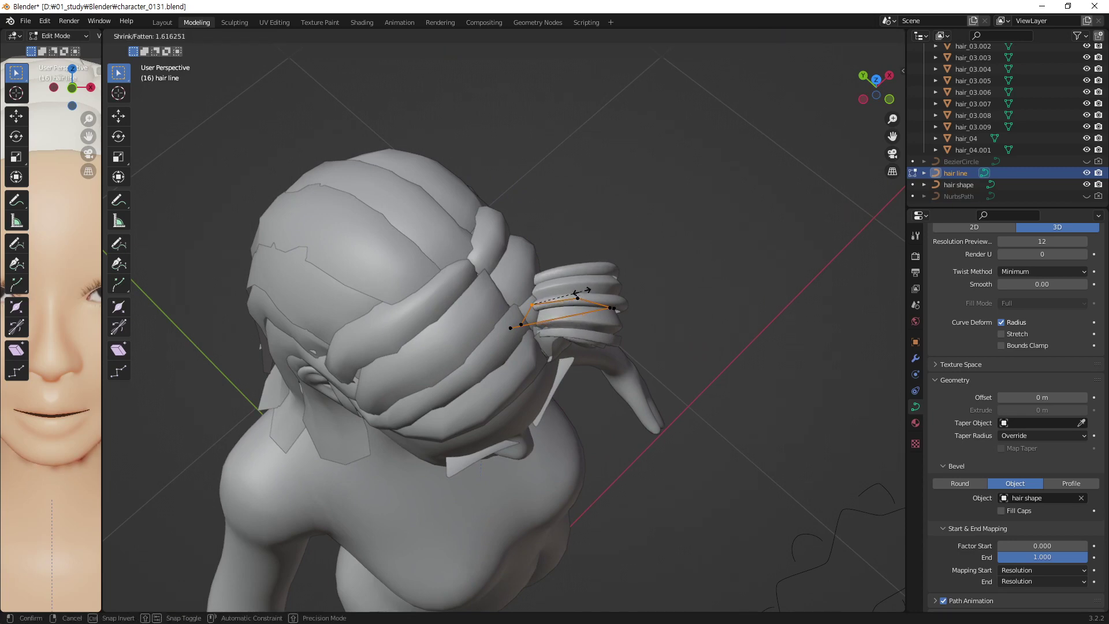
pyautogui.click(577, 294)
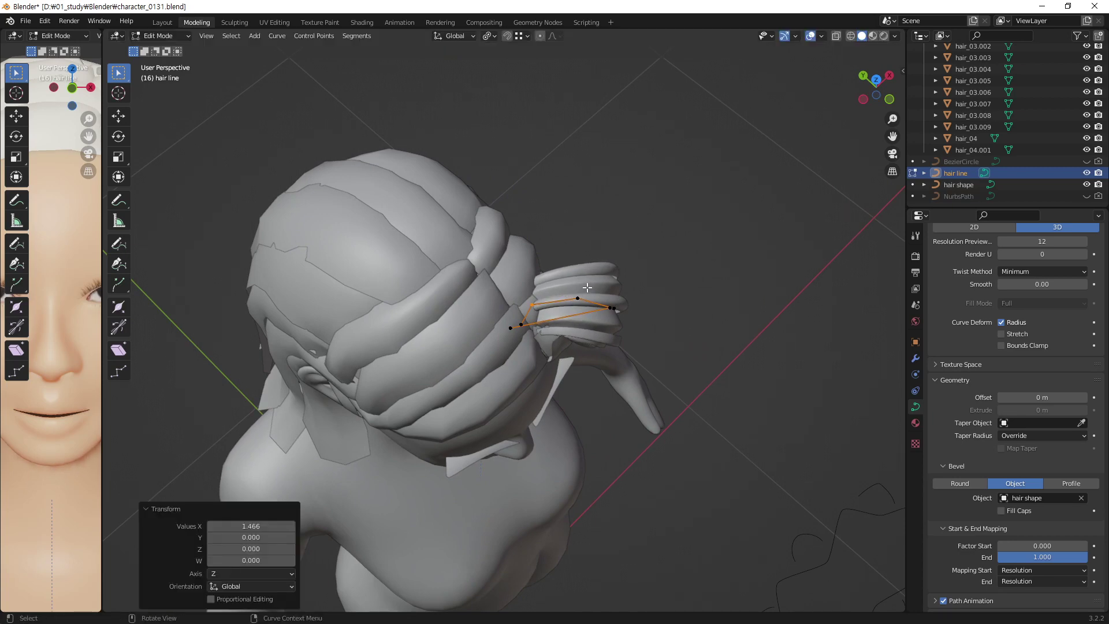
pyautogui.moveTo(587, 287)
pyautogui.mouseDown(button='middle')
pyautogui.moveTo(622, 268)
pyautogui.moveTo(551, 279)
pyautogui.mouseUp(button='middle')
pyautogui.hotkey('alt', 's')
# - Finish adjusting the strand's width at the top control points
pyautogui.click(639, 258)
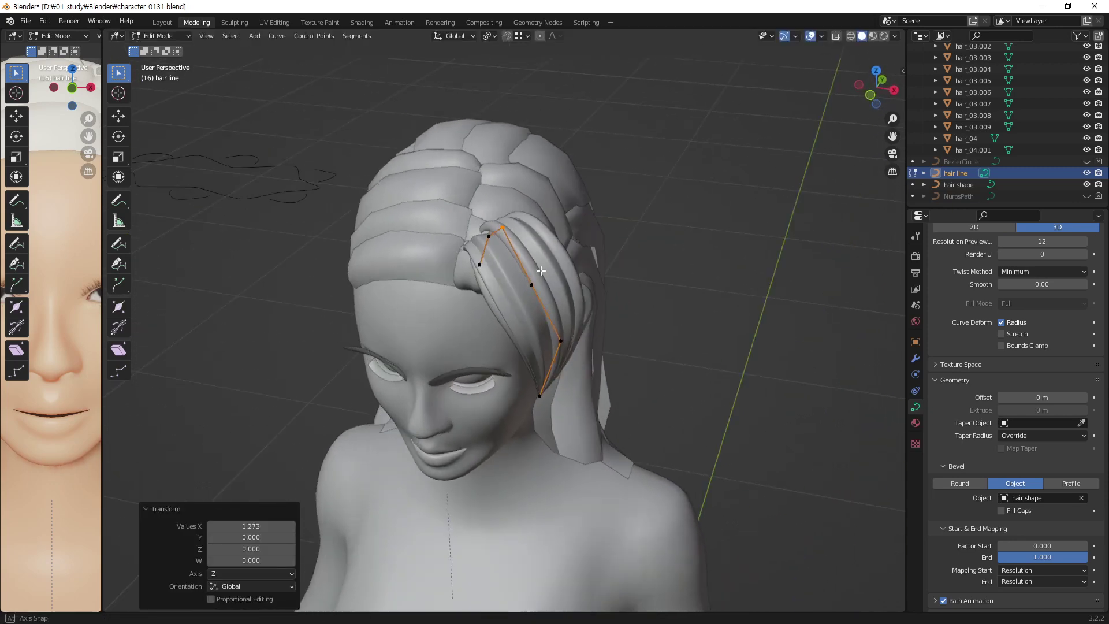
pyautogui.hotkey('alt', 's')
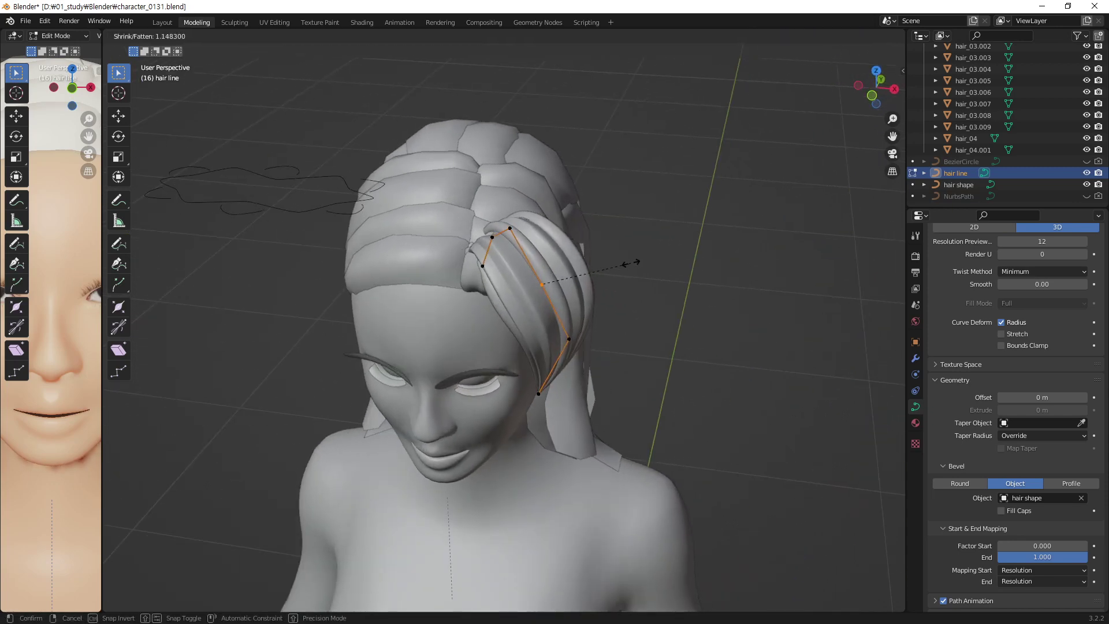
pyautogui.click(632, 263)
pyautogui.moveTo(549, 279); pyautogui.dragTo(566, 288, button='middle')
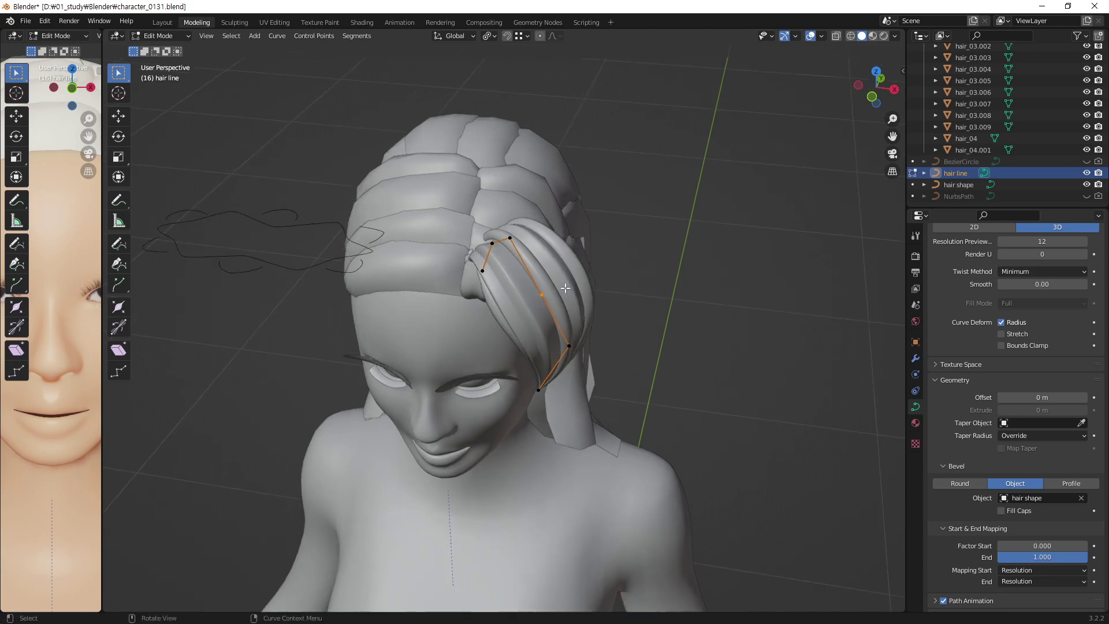
# - Move the strand's middle control points to bend it over the forehead
pyautogui.press('g')
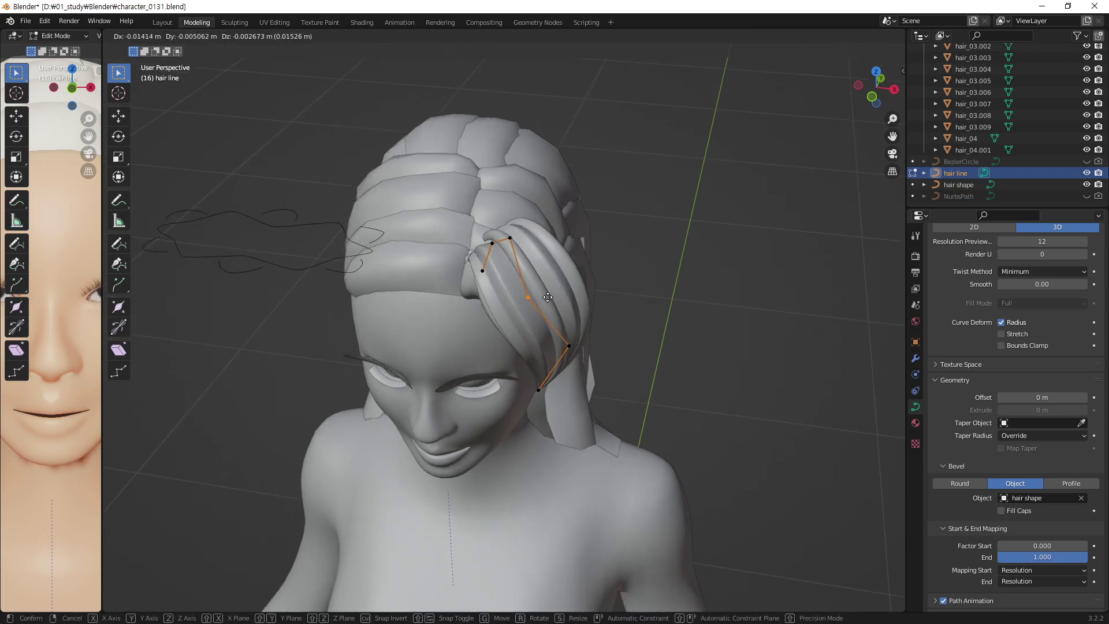
pyautogui.click(547, 298)
pyautogui.press('g')
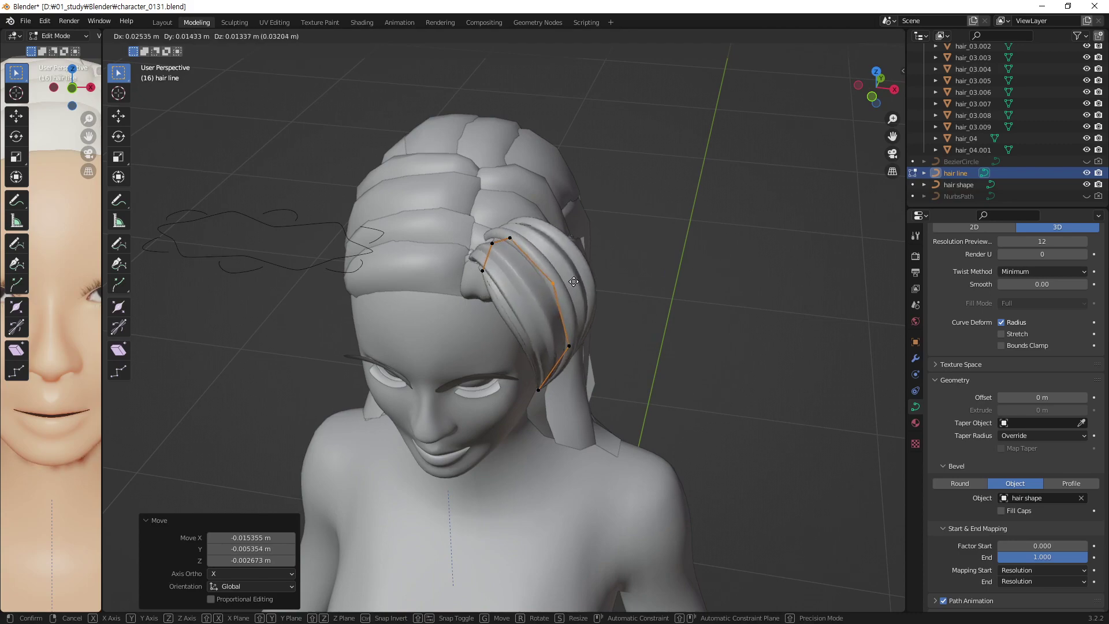
pyautogui.click(578, 280)
pyautogui.moveTo(578, 279)
pyautogui.mouseDown(button='middle')
pyautogui.moveTo(579, 314)
pyautogui.moveTo(606, 310)
pyautogui.moveTo(584, 279)
pyautogui.mouseUp(button='middle')
pyautogui.moveTo(527, 183); pyautogui.dragTo(528, 259, button='middle')
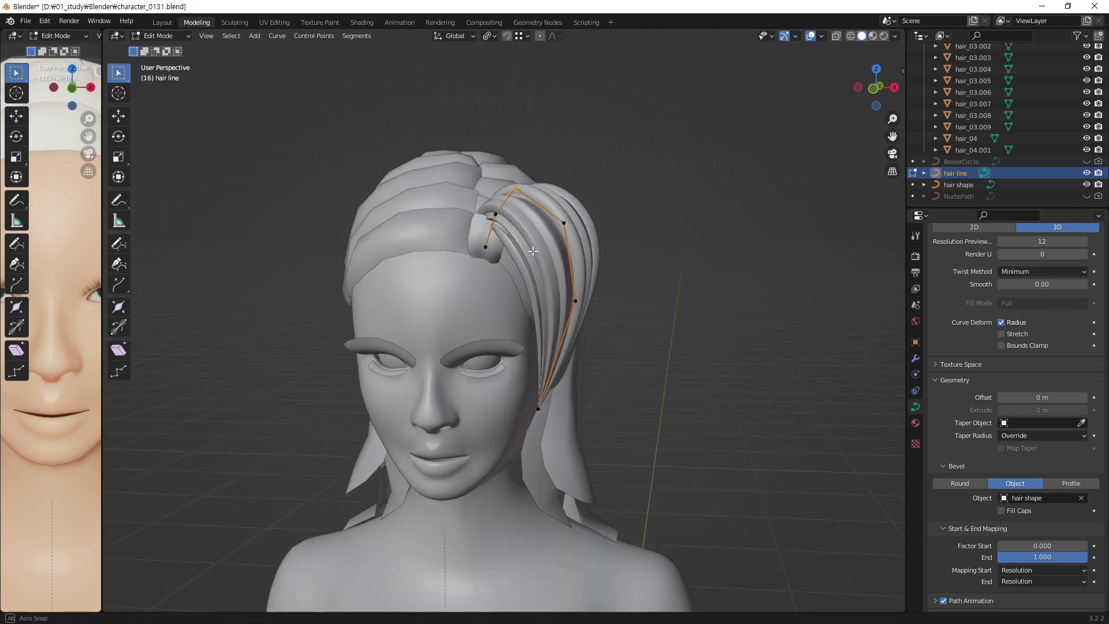
pyautogui.press('g')
pyautogui.click(519, 281)
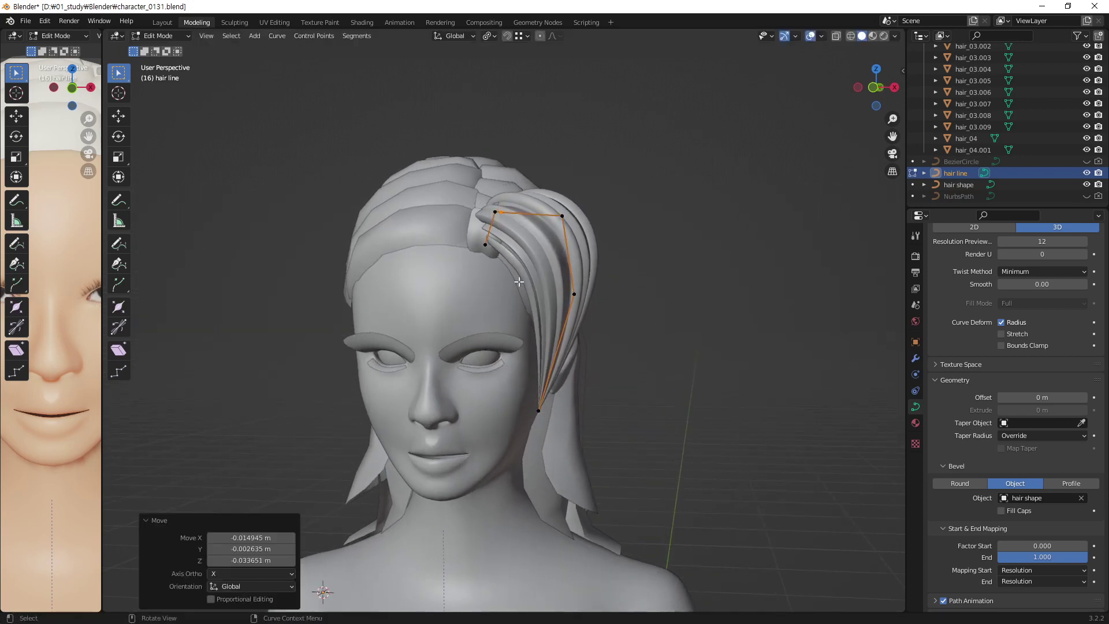
# - Reposition the top-right, right and upper-middle points so the strand arcs toward the cheek
pyautogui.moveTo(545, 233); pyautogui.dragTo(545, 233)
pyautogui.press('g')
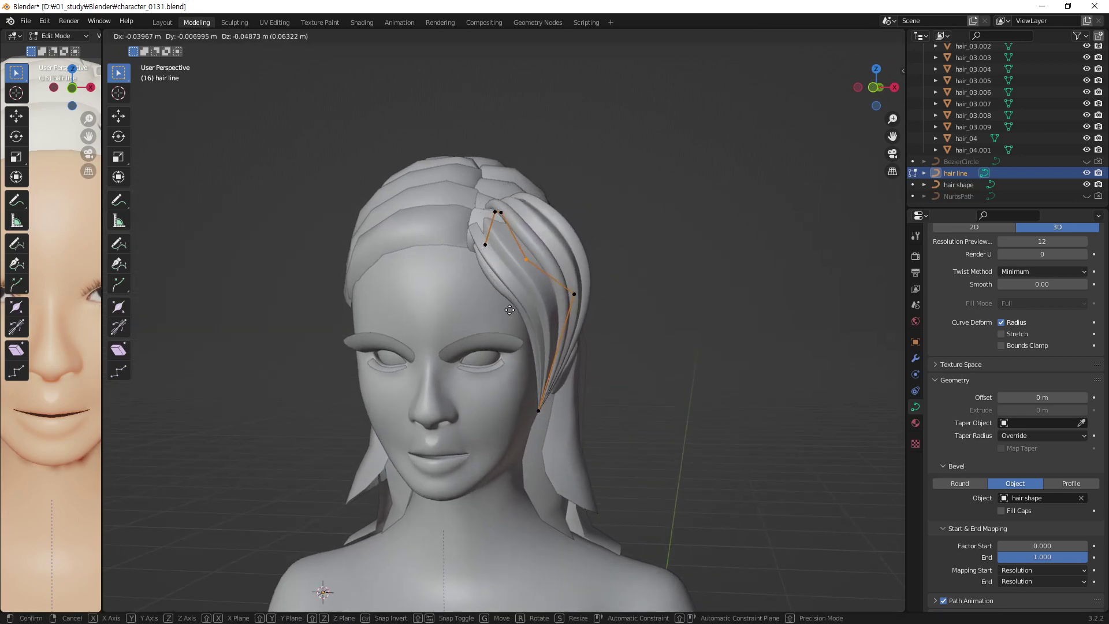
pyautogui.click(509, 310)
pyautogui.click(574, 294)
pyautogui.press('g')
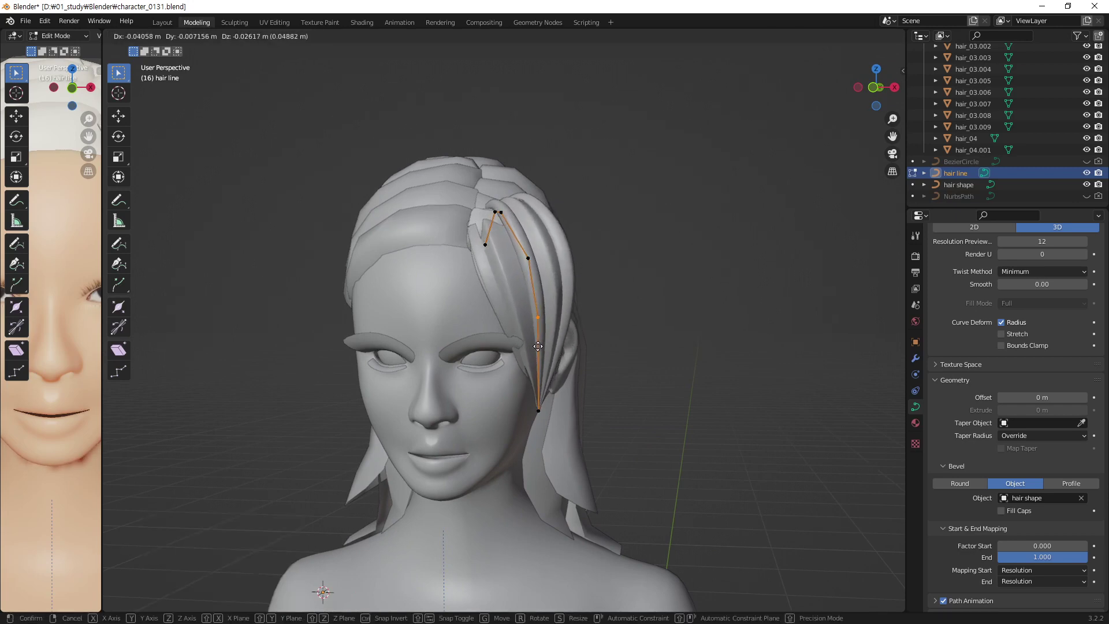
pyautogui.click(584, 334)
pyautogui.click(528, 276)
pyautogui.press('g')
pyautogui.click(520, 279)
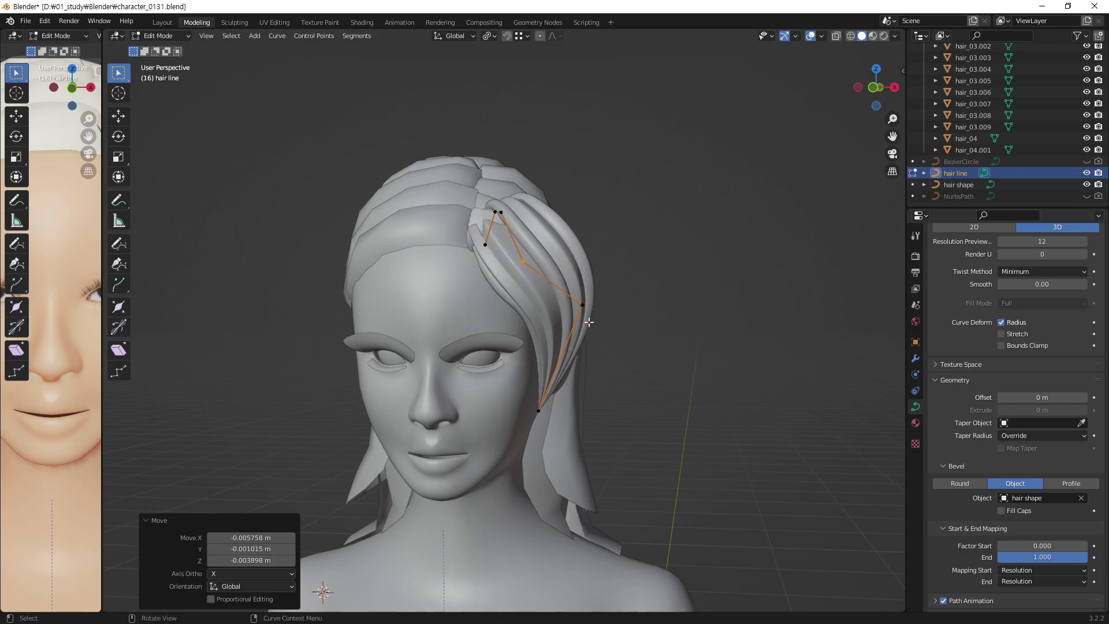
pyautogui.click(582, 304)
pyautogui.press('g')
pyautogui.click(593, 329)
# - Refine one point from behind, zoom out, and select the hair line curve object
pyautogui.moveTo(593, 328); pyautogui.dragTo(451, 340, button='middle')
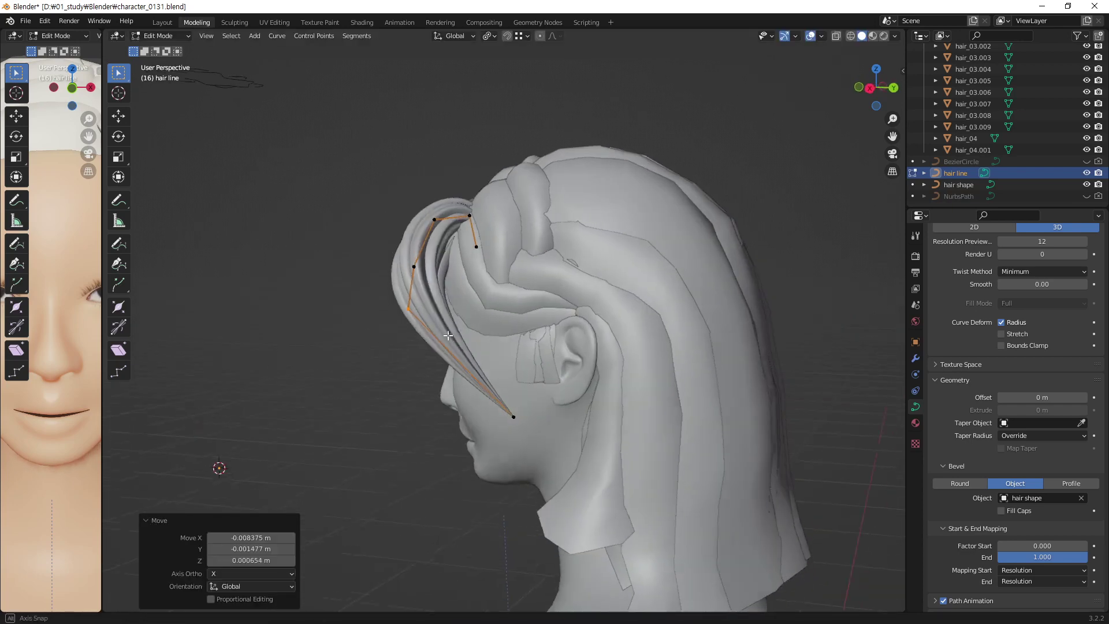
pyautogui.press('g')
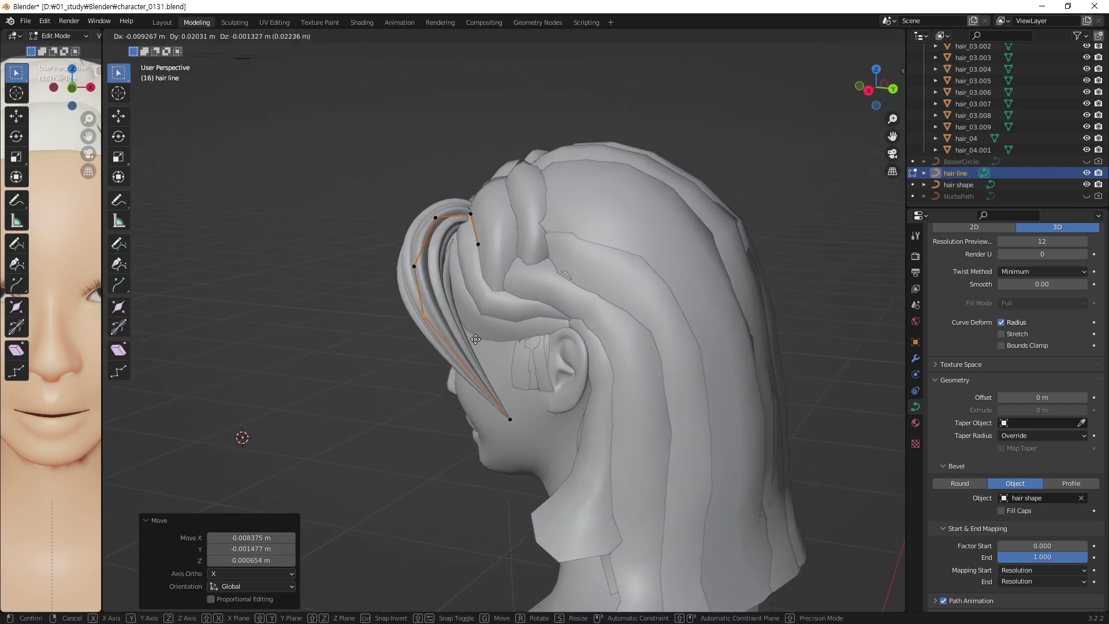
pyautogui.click(483, 350)
pyautogui.moveTo(518, 409); pyautogui.dragTo(513, 342, button='middle')
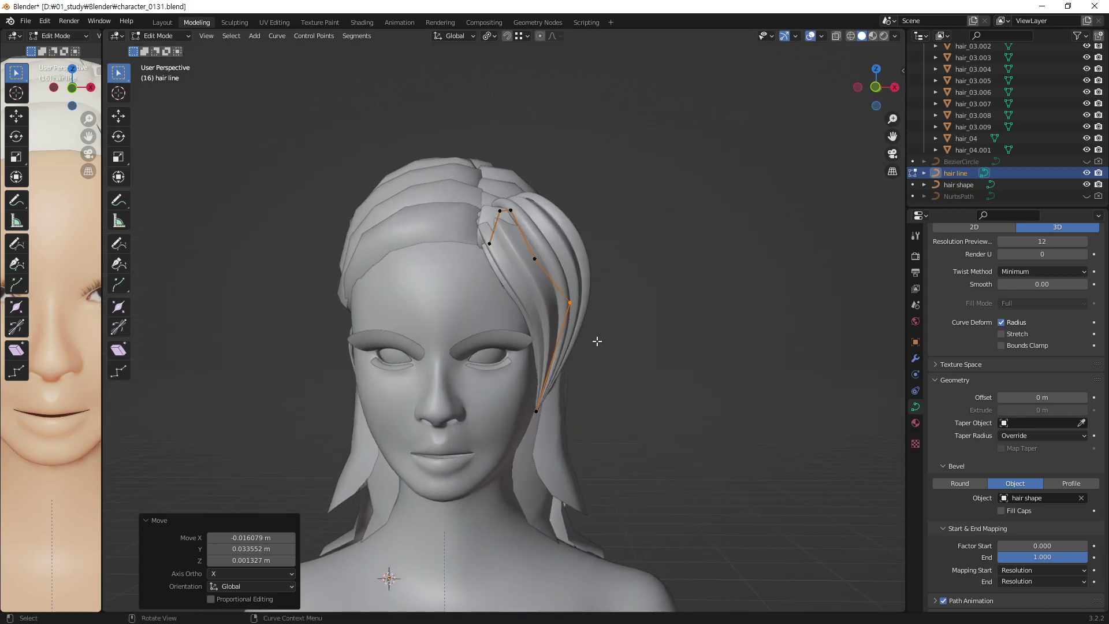
pyautogui.moveTo(597, 341)
pyautogui.keyDown('ctrl'); pyautogui.mouseDown(button='middle')
pyautogui.moveTo(523, 290)
pyautogui.moveTo(549, 309)
pyautogui.moveTo(441, 302)
pyautogui.moveTo(525, 293)
pyautogui.mouseUp(button='middle'); pyautogui.keyUp('ctrl')
pyautogui.click(957, 174)
# - Duplicate hair line into hair line.001 beside the original and edit its points
pyautogui.press('Tab')
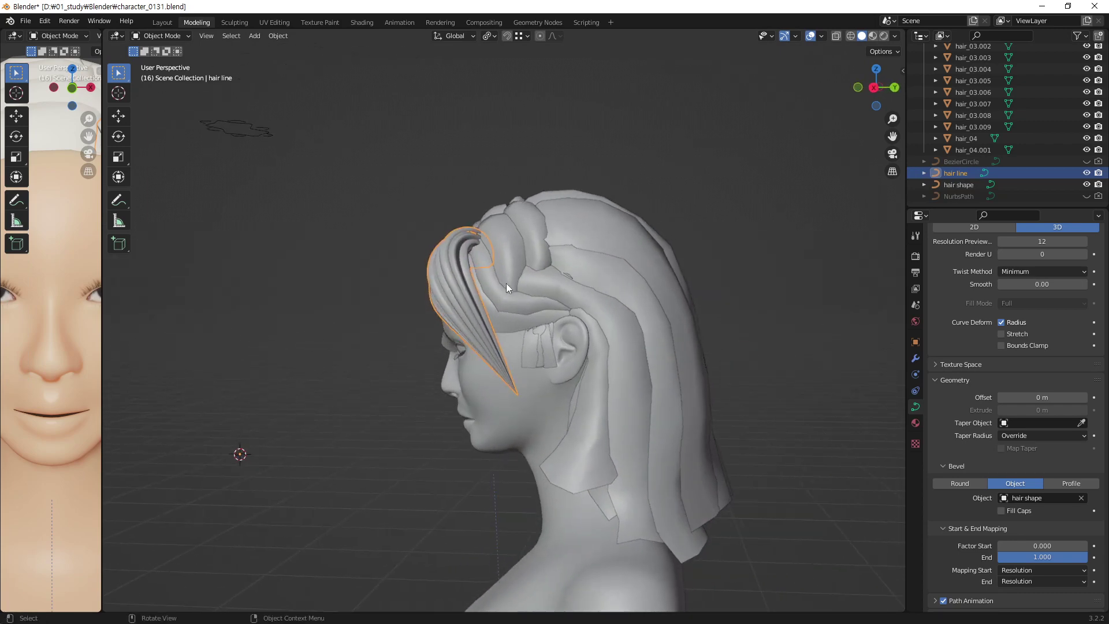
pyautogui.hotkey('shift', 'd')
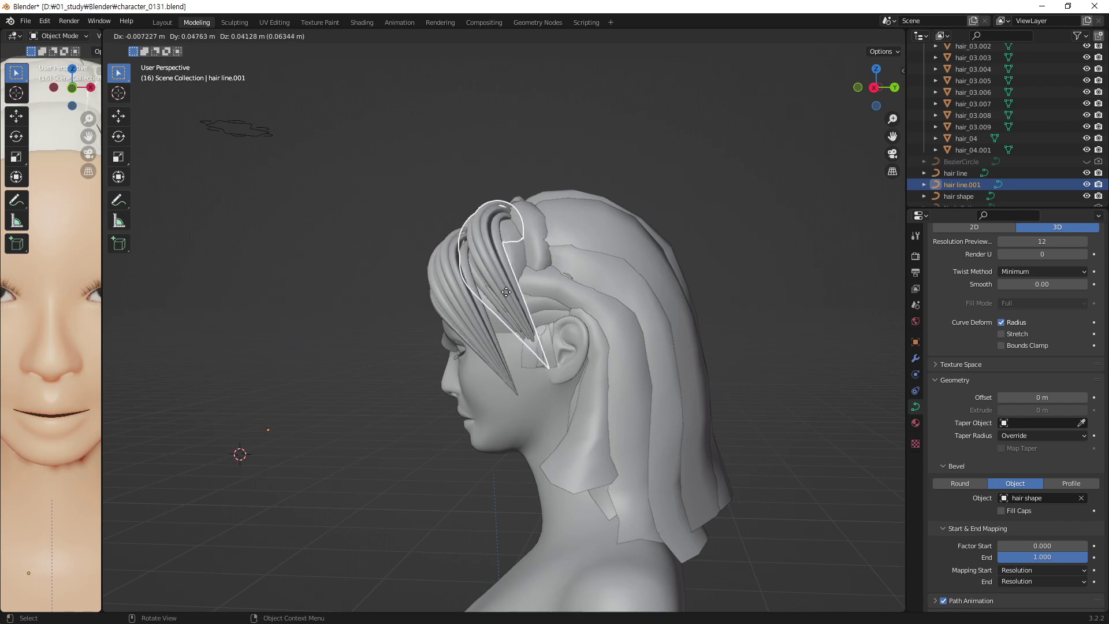
pyautogui.click(511, 290)
pyautogui.moveTo(511, 290)
pyautogui.mouseDown(button='middle')
pyautogui.moveTo(561, 243)
pyautogui.moveTo(685, 272)
pyautogui.mouseUp(button='middle')
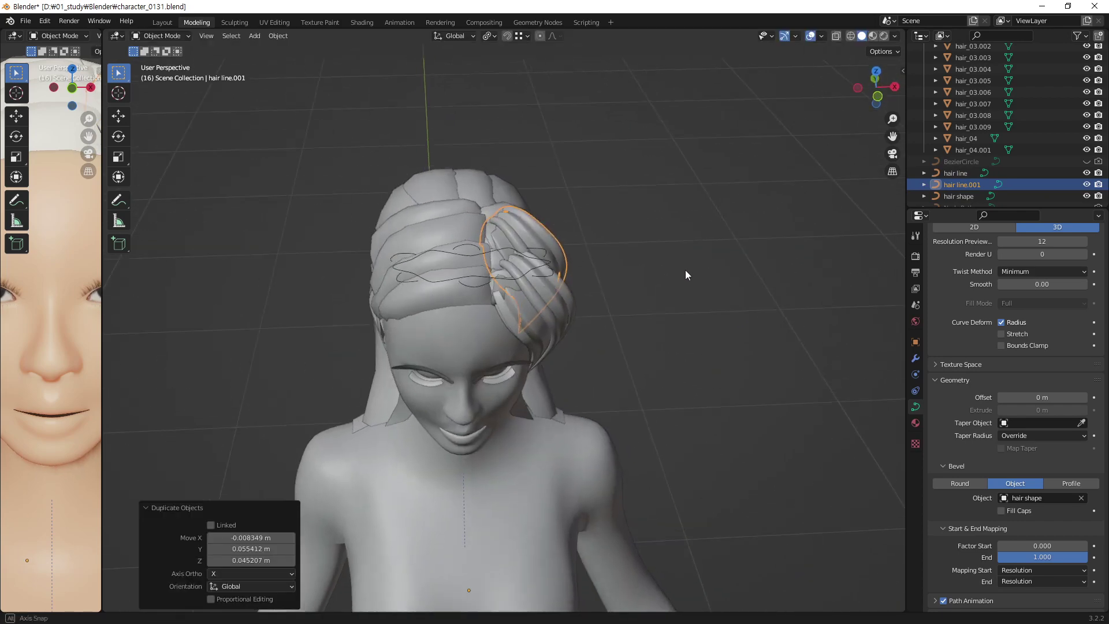
pyautogui.press('Tab')
pyautogui.moveTo(505, 250)
pyautogui.mouseDown(button='middle')
pyautogui.moveTo(500, 230)
pyautogui.moveTo(490, 287)
pyautogui.mouseUp(button='middle')
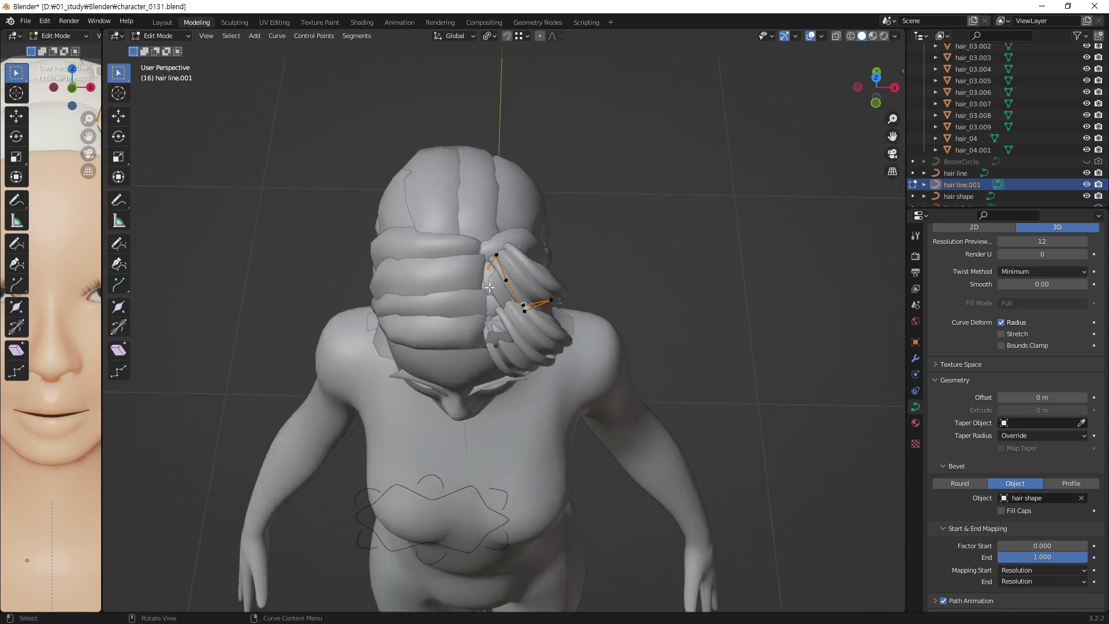
# - Move hair line.001's top control points and a handle down along the head
pyautogui.press('g')
pyautogui.click(495, 328)
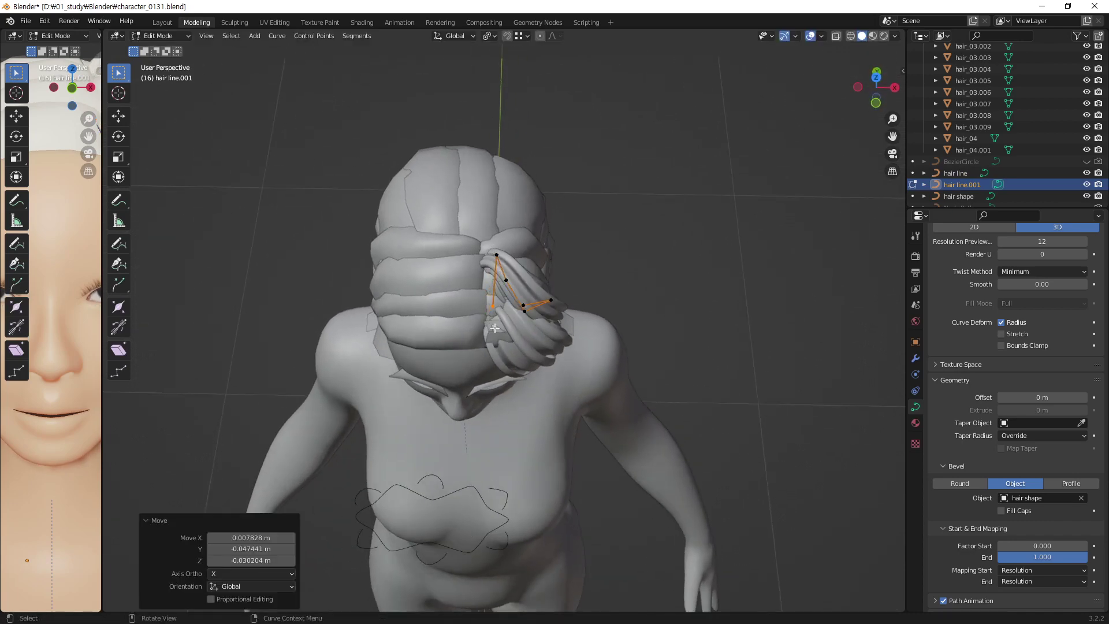
pyautogui.press('g')
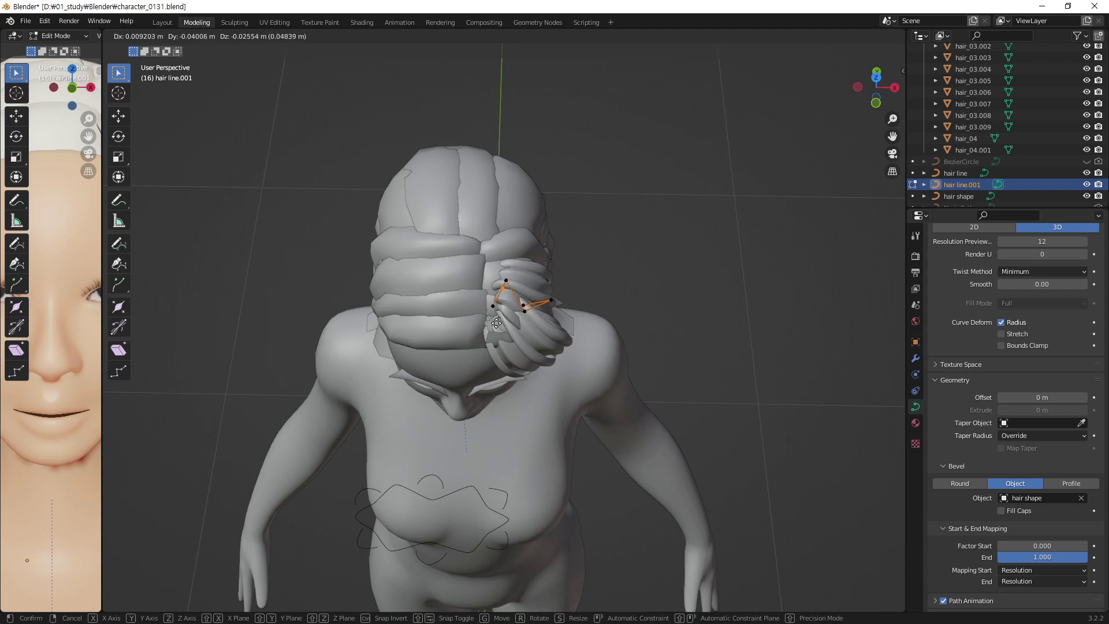
pyautogui.click(494, 327)
pyautogui.press('g')
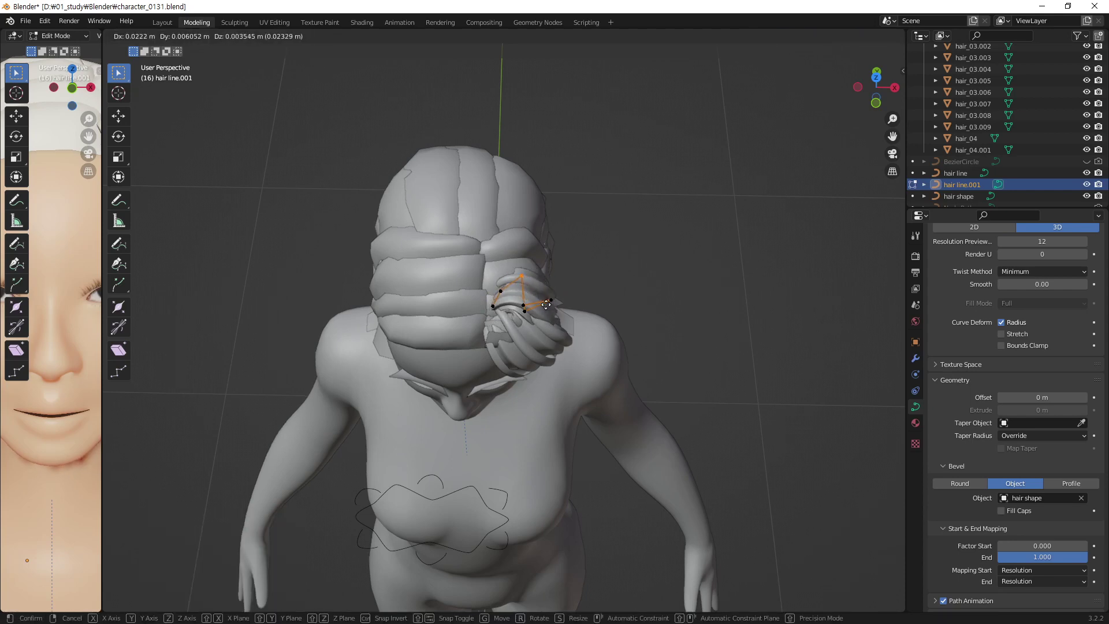
pyautogui.click(505, 283)
pyautogui.moveTo(505, 284)
pyautogui.mouseDown(button='middle')
pyautogui.moveTo(531, 276)
pyautogui.moveTo(528, 267)
pyautogui.moveTo(555, 289)
pyautogui.mouseUp(button='middle')
# - Adjust hair line.001's curve handles so it arcs past the temple toward the ear
pyautogui.press('g')
pyautogui.click(538, 270)
pyautogui.press('g')
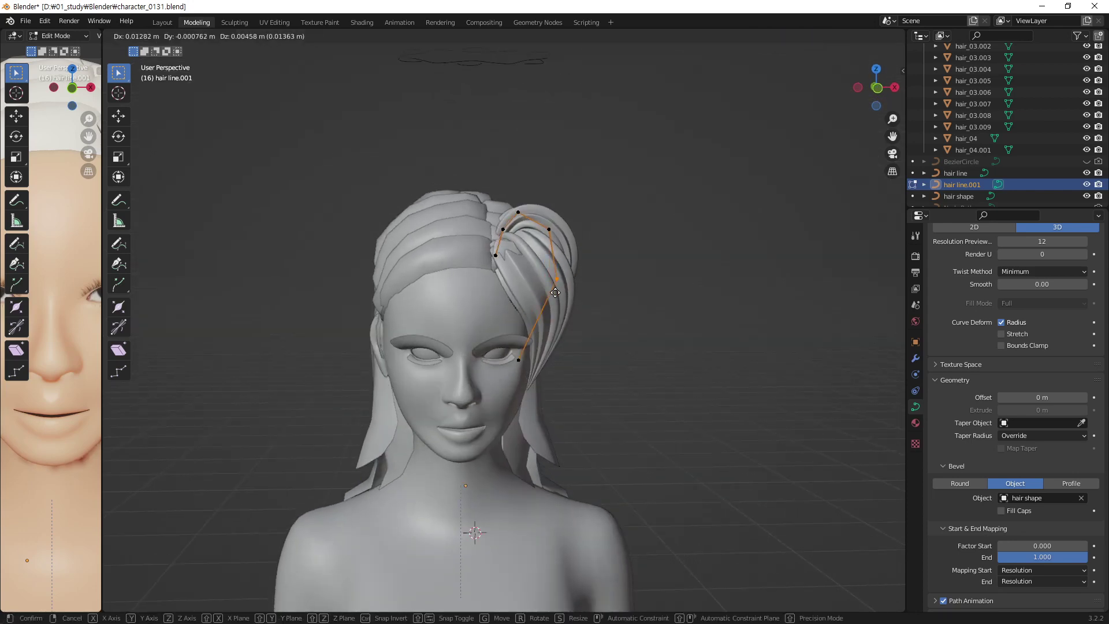
pyautogui.click(544, 307)
pyautogui.press('g')
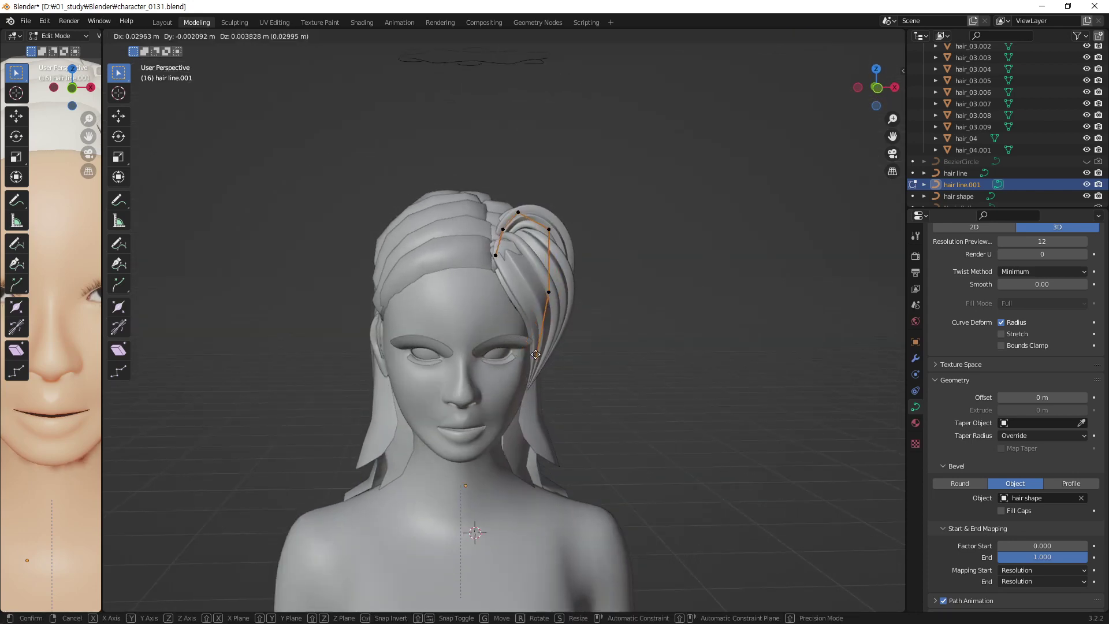
pyautogui.click(520, 300)
pyautogui.moveTo(520, 300); pyautogui.dragTo(394, 299, button='middle')
# - Pull hair line.001's endpoint toward the face and reposition its lower points
pyautogui.press('g')
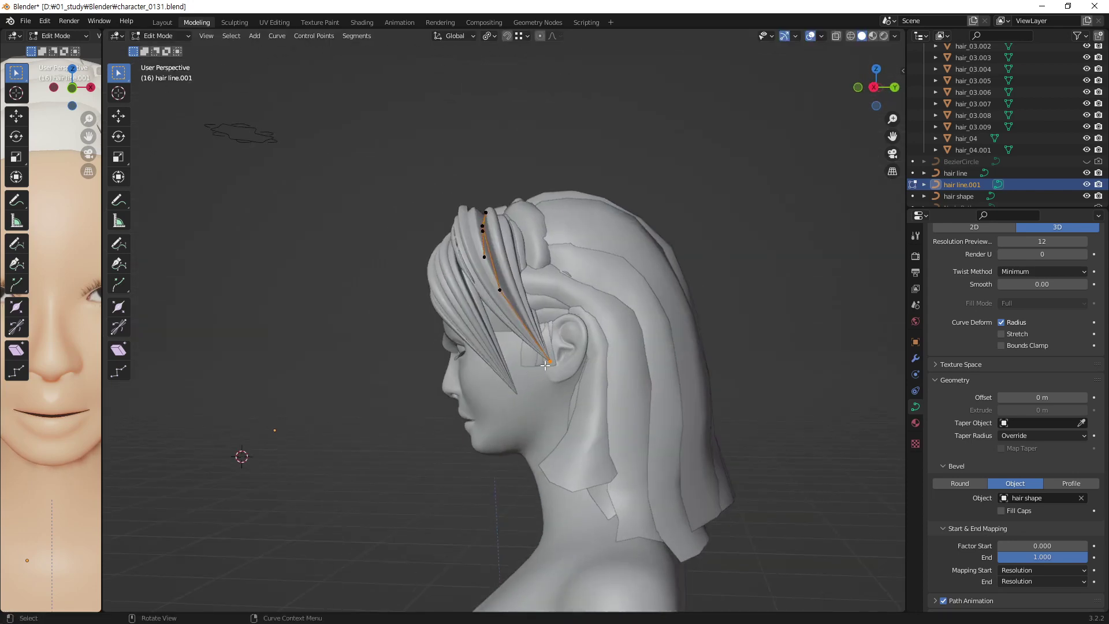
pyautogui.click(506, 371)
pyautogui.moveTo(508, 345); pyautogui.dragTo(489, 309, button='middle')
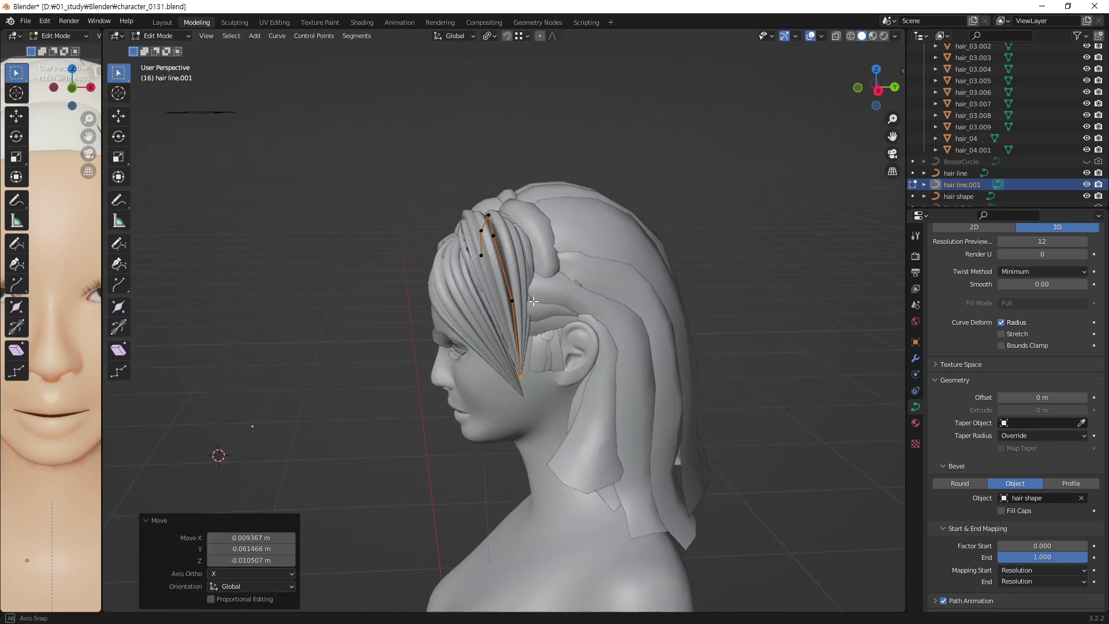
pyautogui.press('g')
pyautogui.click(508, 320)
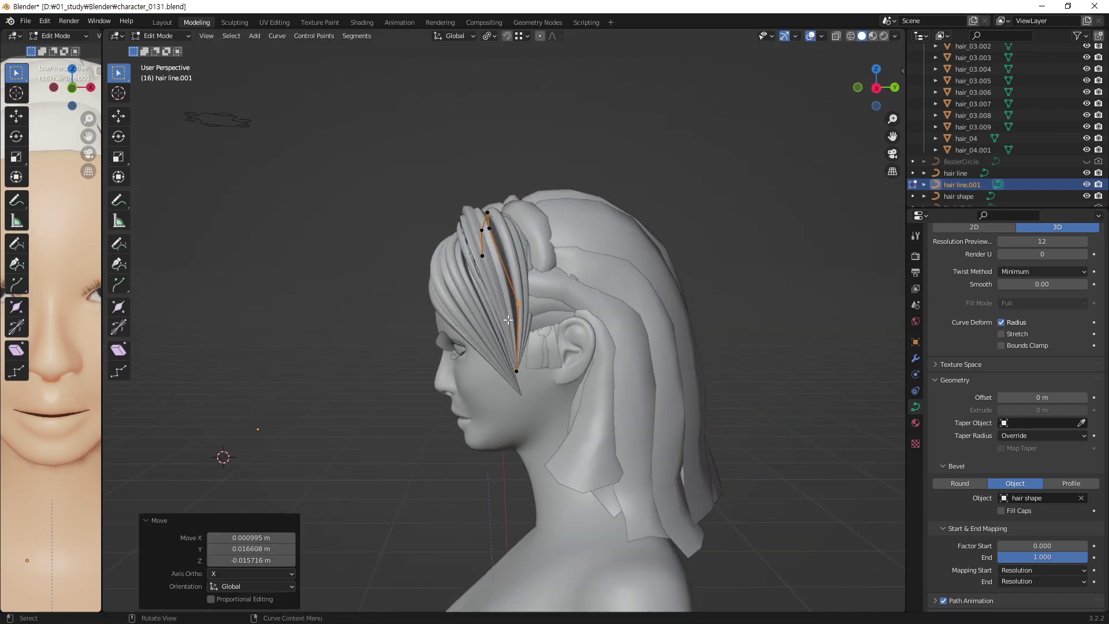
pyautogui.press('g')
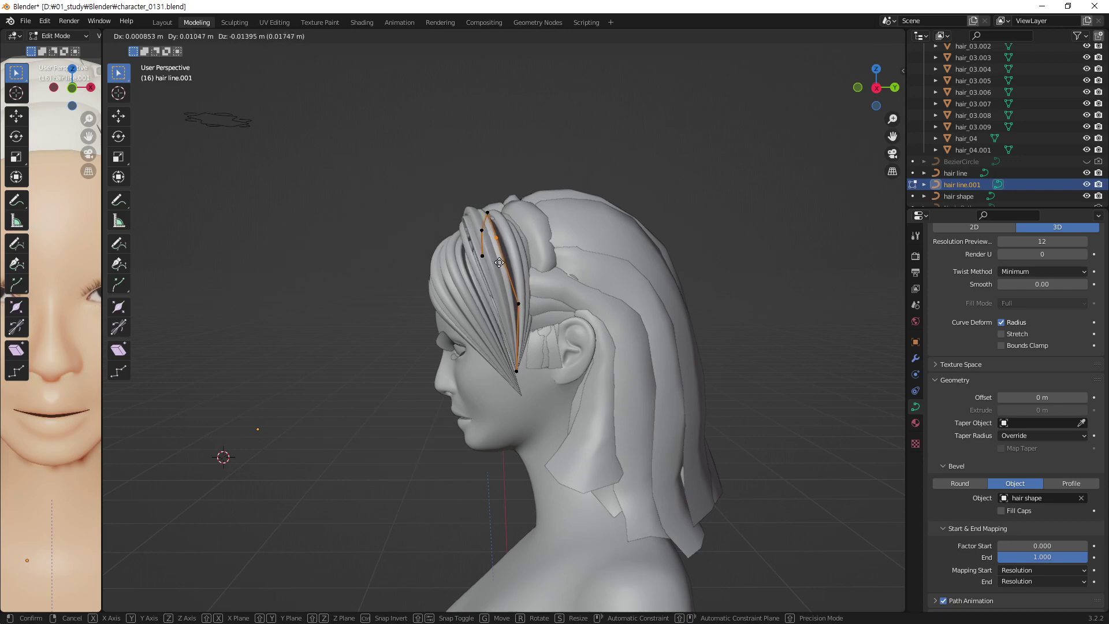
pyautogui.click(500, 261)
pyautogui.press('g')
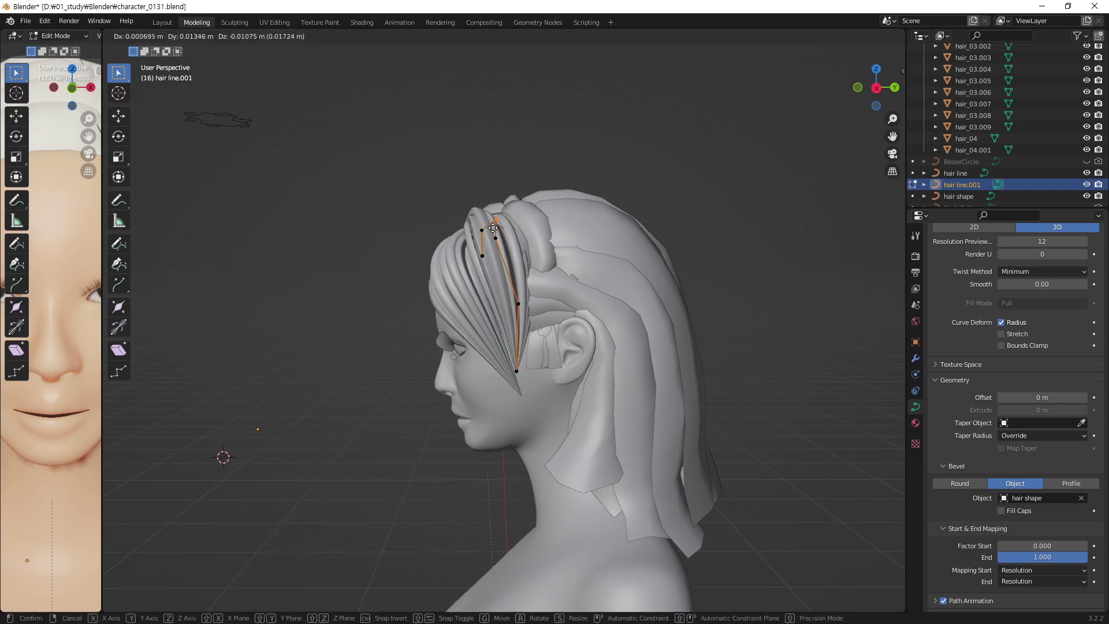
pyautogui.click(486, 224)
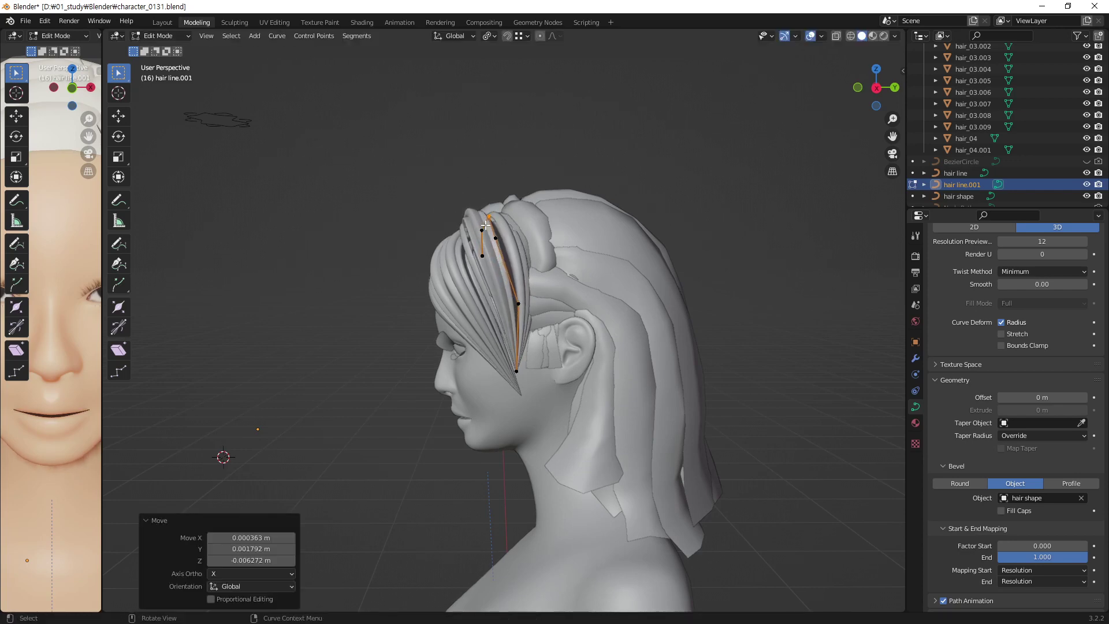
# - Reposition hair line.001's top point so it curls at the parting
pyautogui.click(482, 233)
pyautogui.press('g')
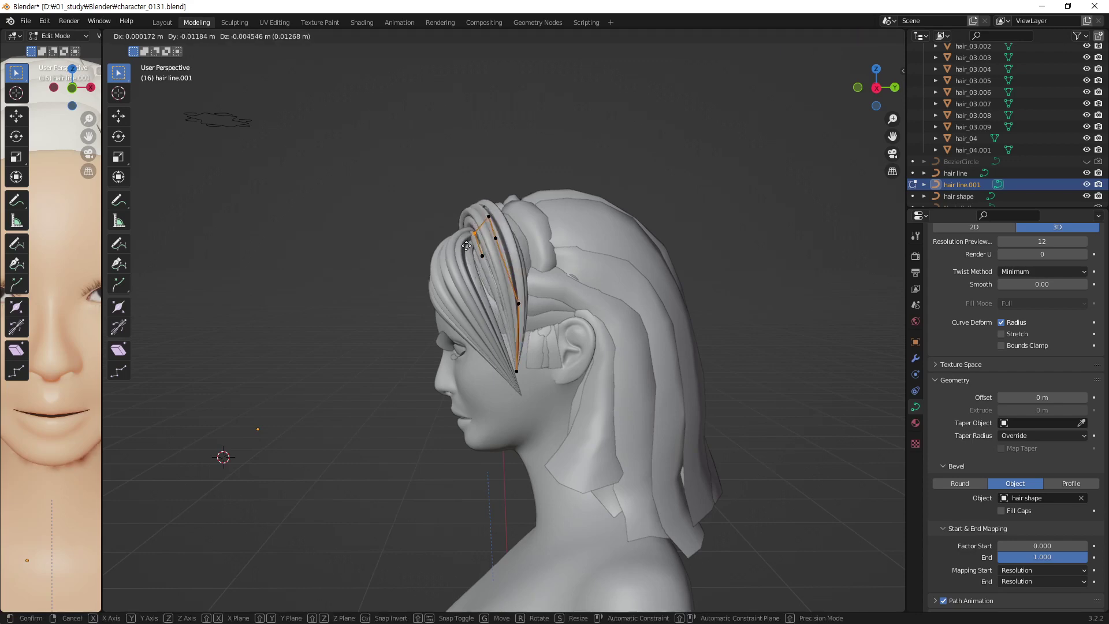
pyautogui.click(467, 245)
pyautogui.click(488, 217)
pyautogui.press('g')
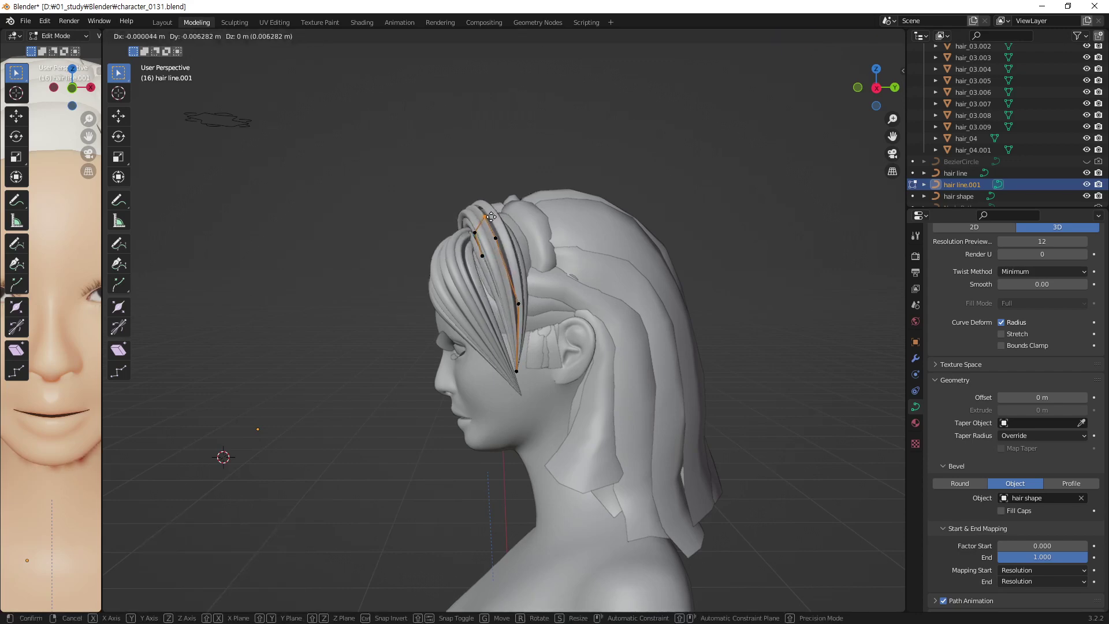
pyautogui.click(491, 218)
# - Refine the points near the strand's top so it sweeps down beside the face
pyautogui.moveTo(487, 246); pyautogui.dragTo(507, 260)
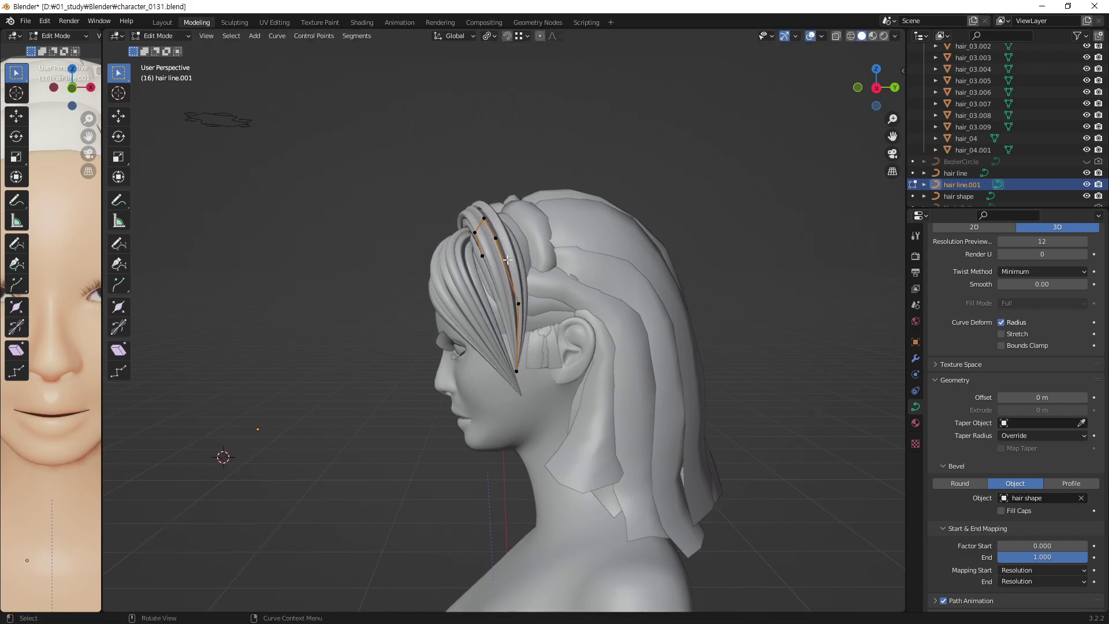
pyautogui.press('g')
pyautogui.click(509, 318)
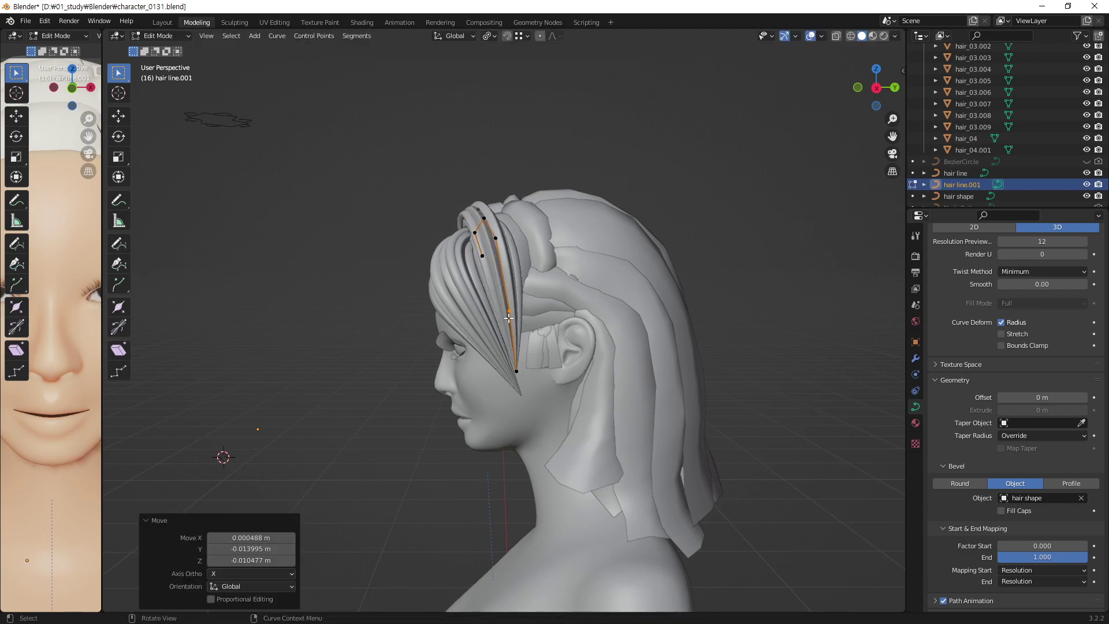
pyautogui.click(483, 255)
pyautogui.press('g')
pyautogui.click(468, 262)
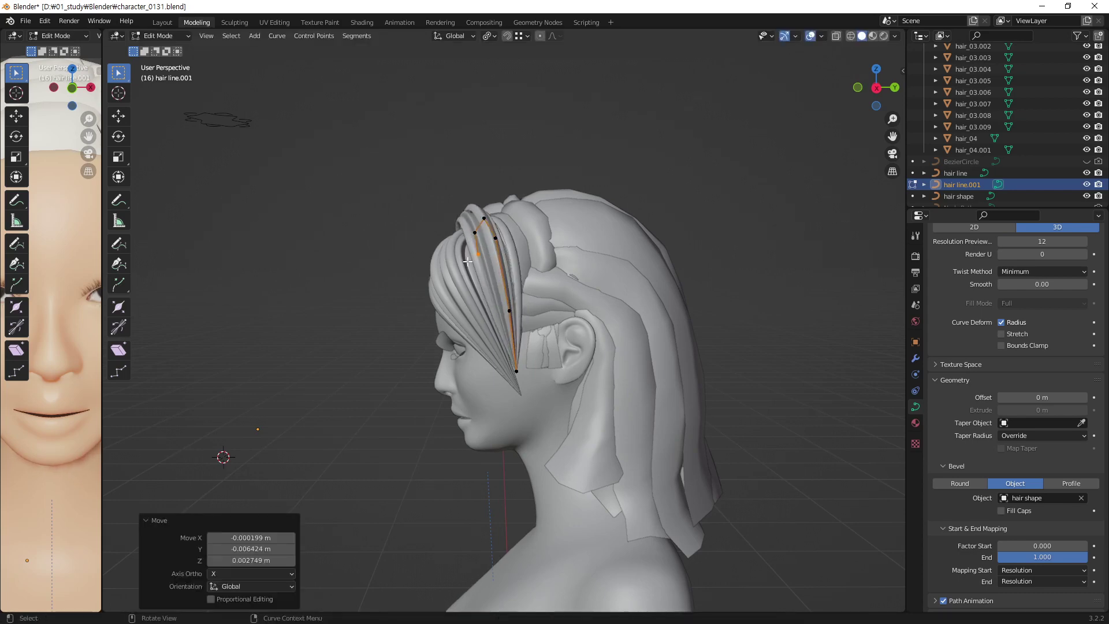
pyautogui.press('g')
pyautogui.click(500, 235)
pyautogui.moveTo(501, 236)
pyautogui.mouseDown(button='middle')
pyautogui.moveTo(549, 314)
pyautogui.moveTo(606, 230)
pyautogui.moveTo(629, 255)
pyautogui.mouseUp(button='middle')
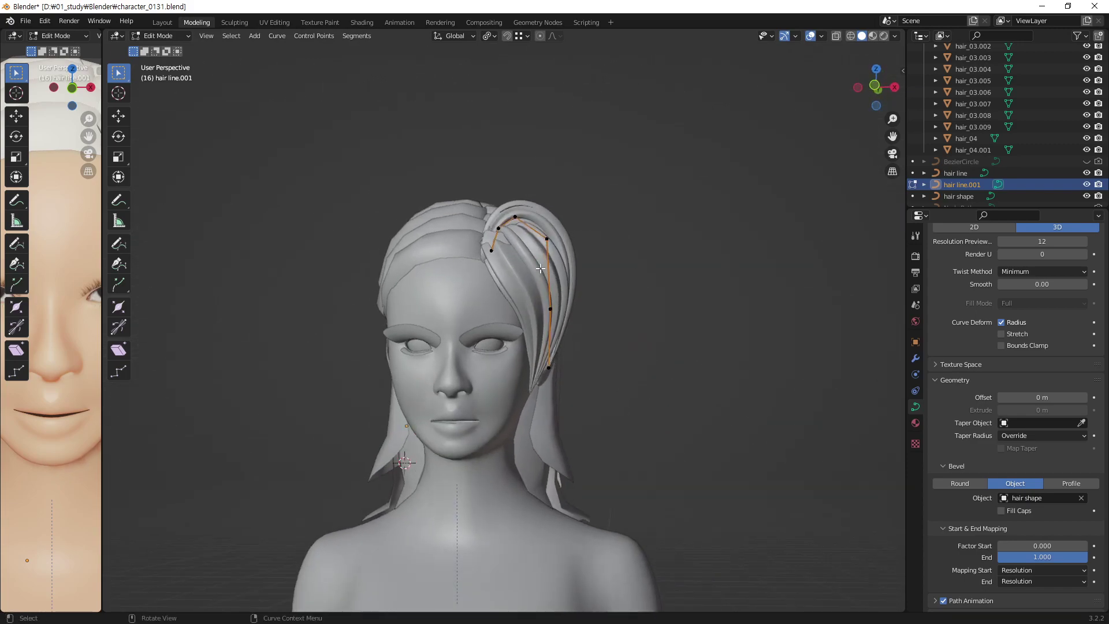
# - Re-enter Edit Mode on hair line.001 and shift its endpoint left toward the cheek
pyautogui.moveTo(540, 269)
pyautogui.mouseDown(button='middle')
pyautogui.moveTo(677, 269)
pyautogui.moveTo(429, 290)
pyautogui.moveTo(539, 278)
pyautogui.moveTo(567, 287)
pyautogui.moveTo(549, 290)
pyautogui.moveTo(556, 270)
pyautogui.moveTo(543, 248)
pyautogui.mouseUp(button='middle')
pyautogui.press('Tab')
pyautogui.click(677, 269)
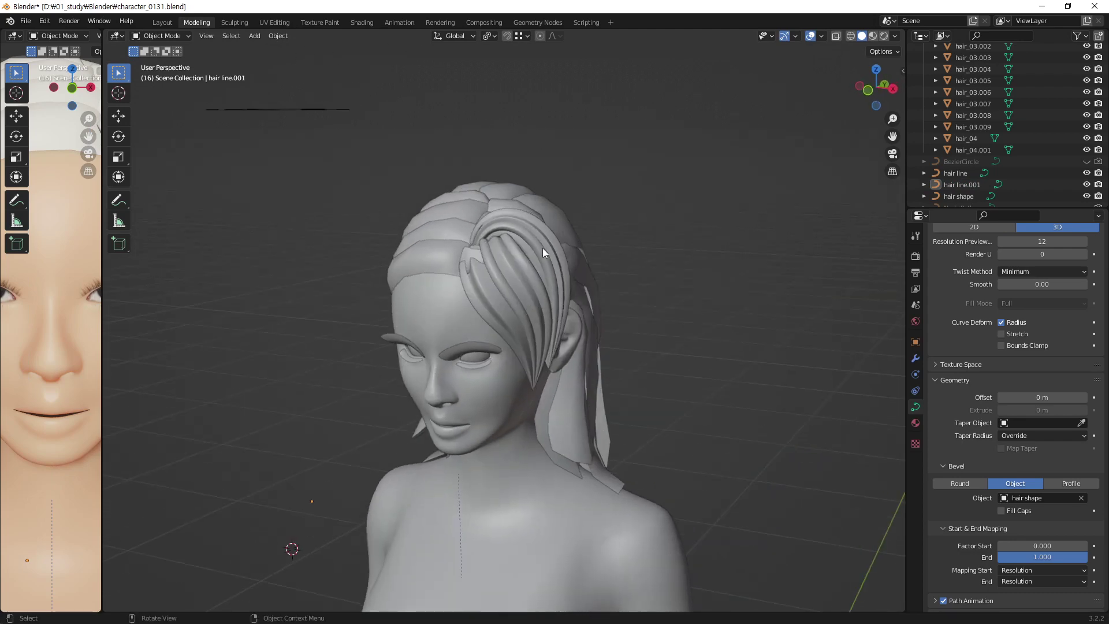
pyautogui.click(543, 248)
pyautogui.press('Tab')
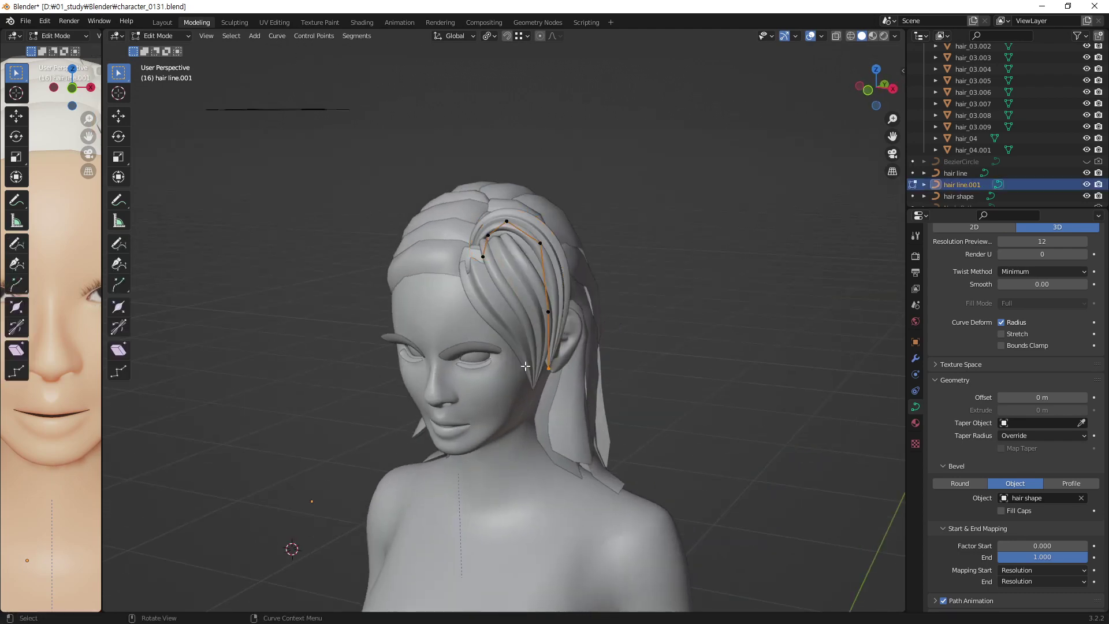
pyautogui.moveTo(525, 366); pyautogui.dragTo(541, 342, button='middle')
pyautogui.press('g')
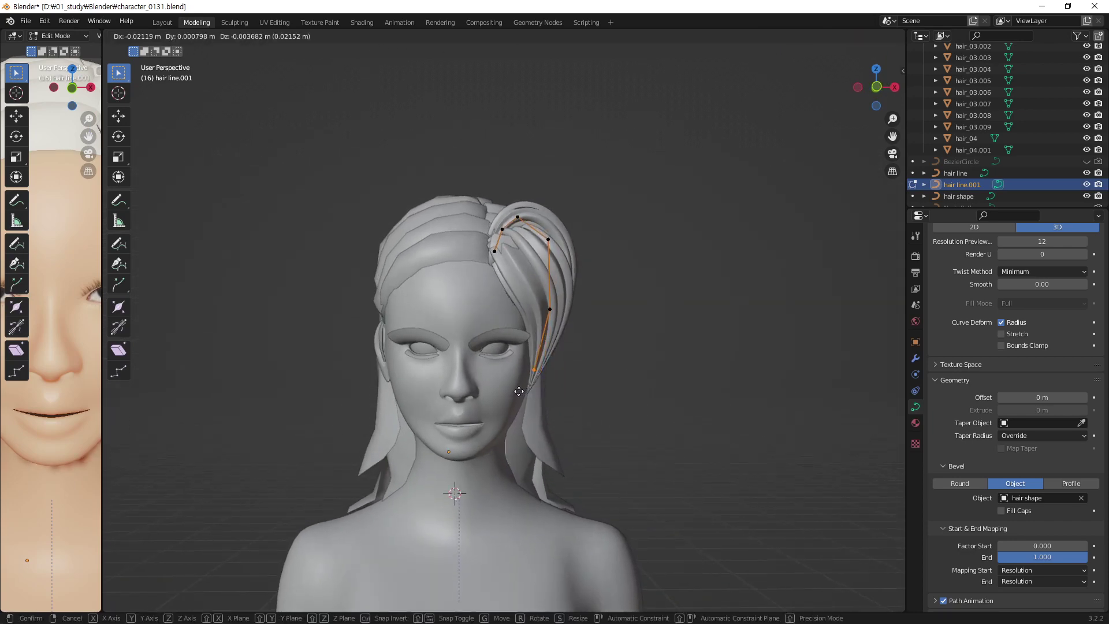
pyautogui.click(519, 391)
pyautogui.moveTo(519, 391)
pyautogui.mouseDown(button='middle')
pyautogui.moveTo(393, 380)
pyautogui.moveTo(660, 302)
pyautogui.moveTo(555, 311)
pyautogui.moveTo(550, 297)
pyautogui.moveTo(539, 314)
pyautogui.moveTo(533, 295)
pyautogui.moveTo(546, 386)
pyautogui.mouseUp(button='middle')
pyautogui.click(381, 380)
# - Return to Object Mode, deselect, and zoom and orbit to inspect both hair strands
pyautogui.press('Tab')
pyautogui.click(668, 300)
pyautogui.scroll(2, 580, 257)
pyautogui.scroll(2, 579, 259)
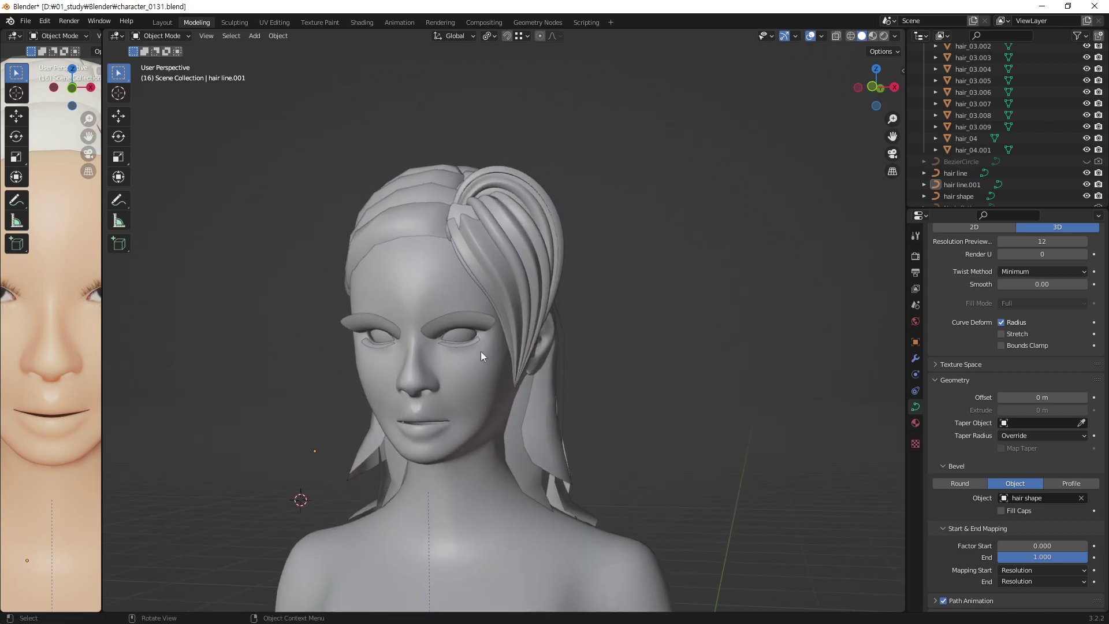
pyautogui.moveTo(483, 357)
pyautogui.mouseDown(button='middle')
pyautogui.moveTo(501, 361)
pyautogui.moveTo(486, 360)
pyautogui.moveTo(483, 396)
pyautogui.mouseUp(button='middle')
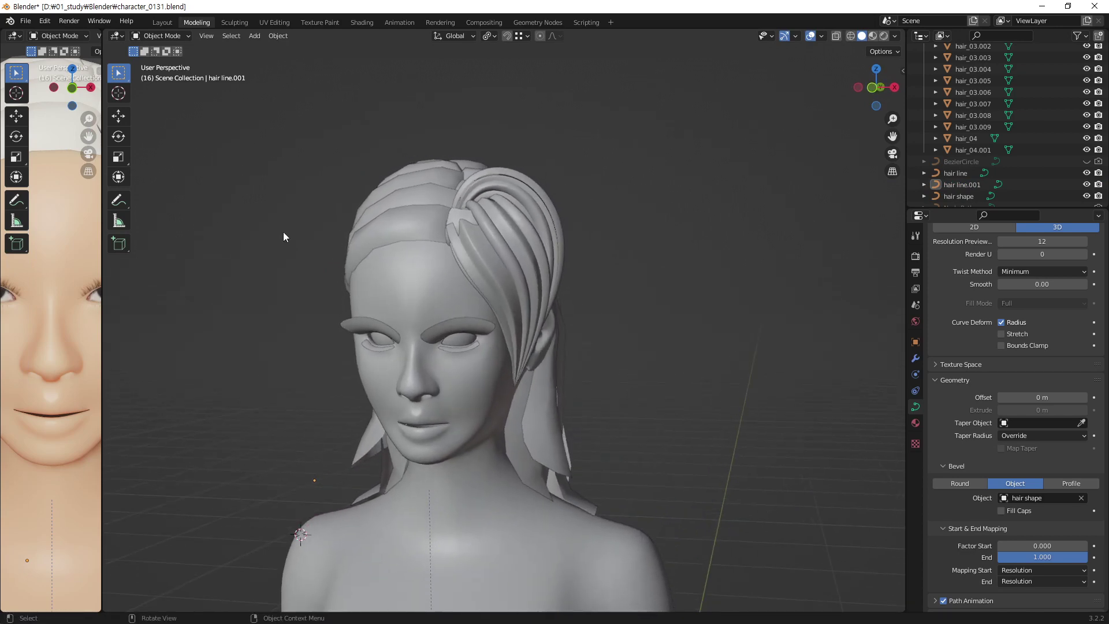